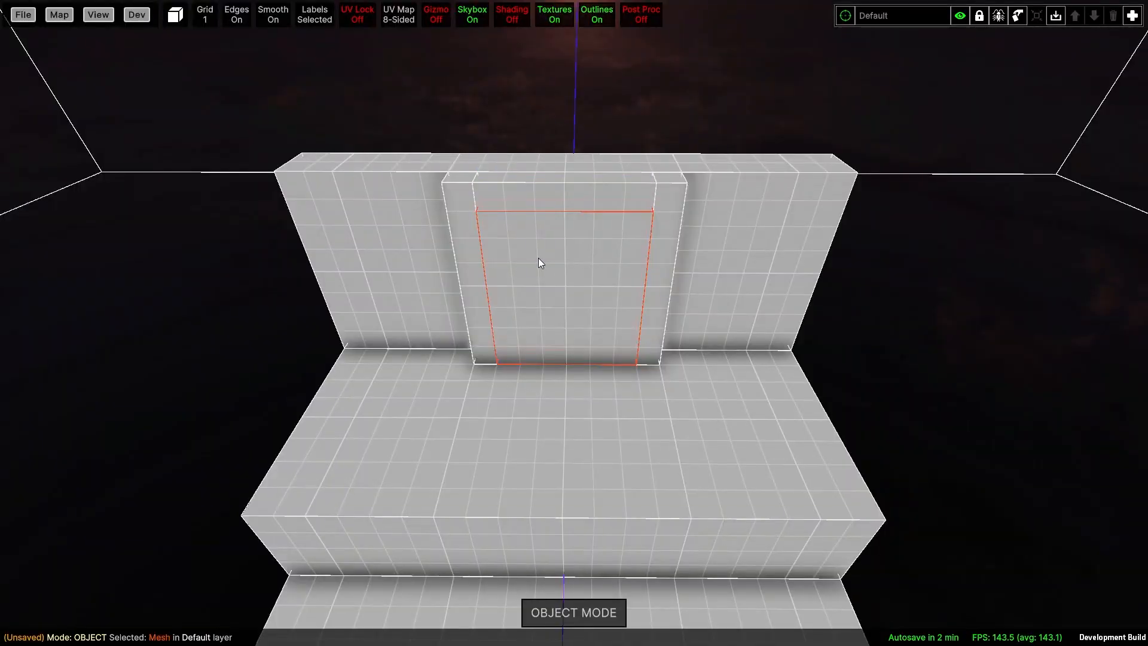
Turn the panel mesh inside the wall frame into a Spectral Shovel Surface.
{"action": "right_click", "coordinate": [538, 258]}
{"action": "left_click", "coordinate": [639, 427]}
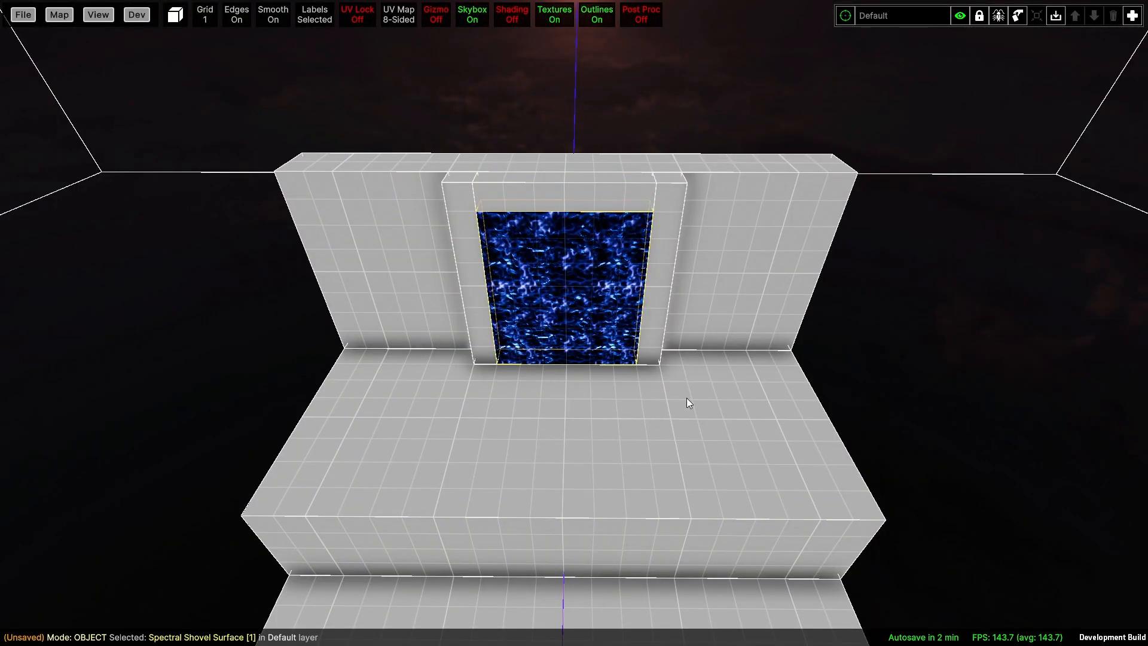
{"action": "key", "text": "ctrl+s"}
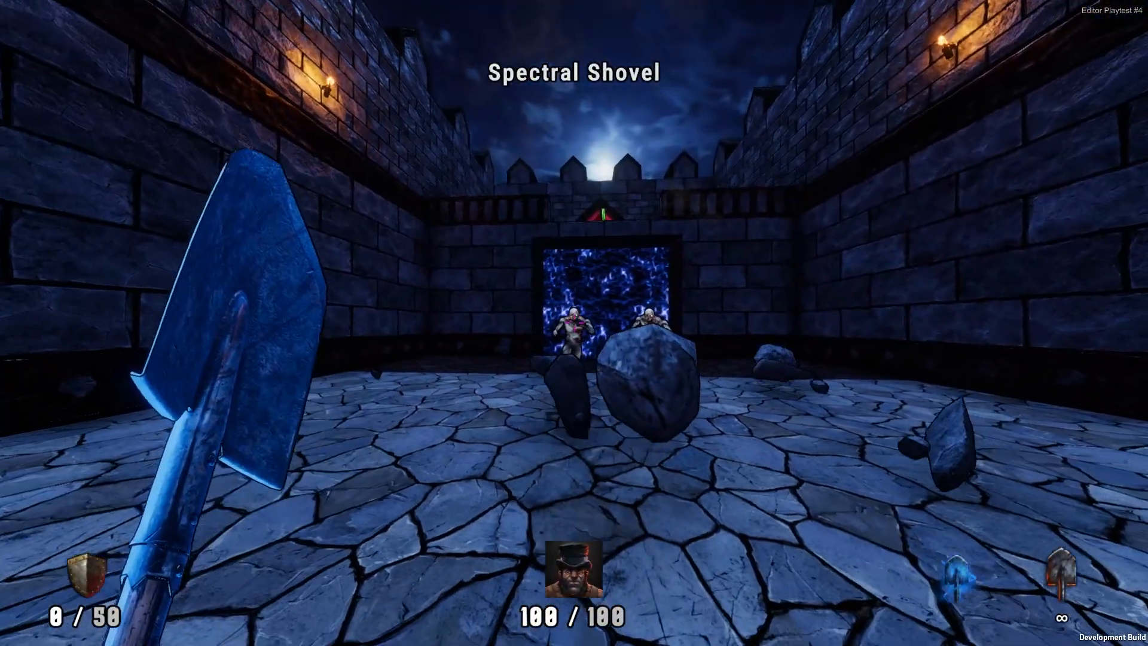
{"action": "left_click", "coordinate": [574, 323]}
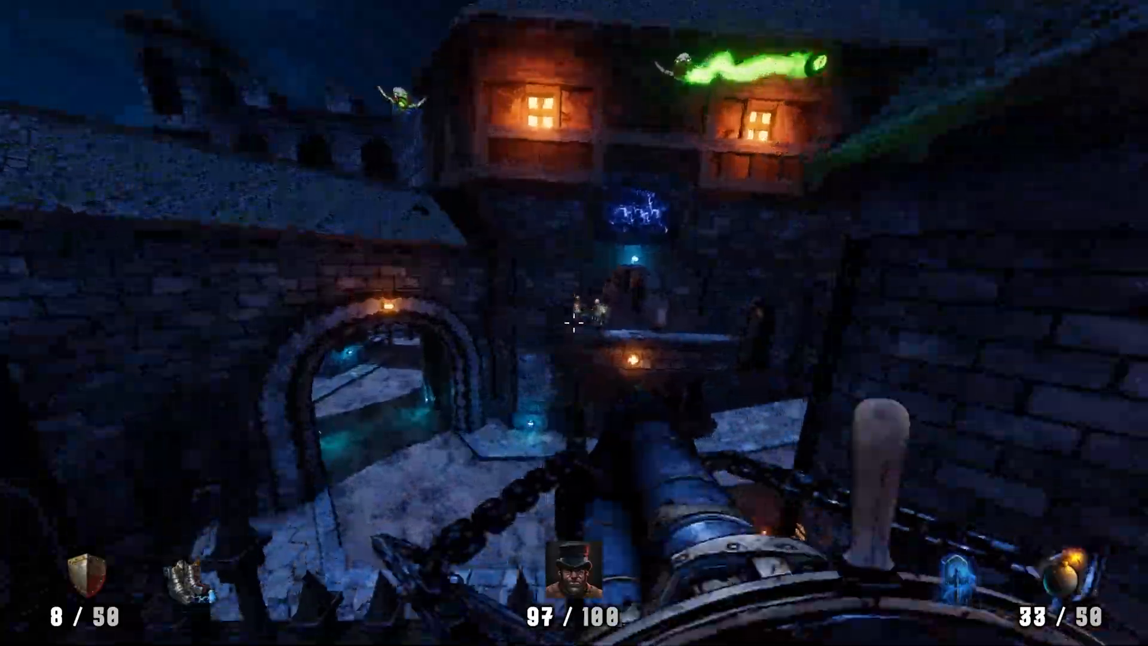
{"action": "left_click", "coordinate": [574, 323]}
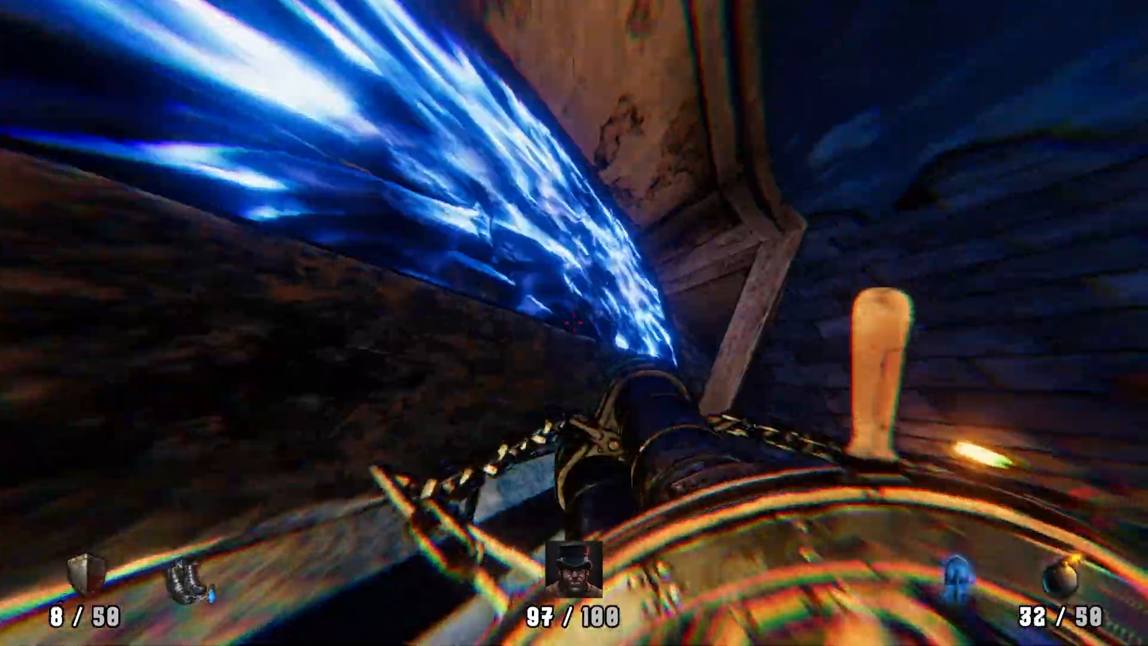
{"action": "left_click", "coordinate": [574, 323]}
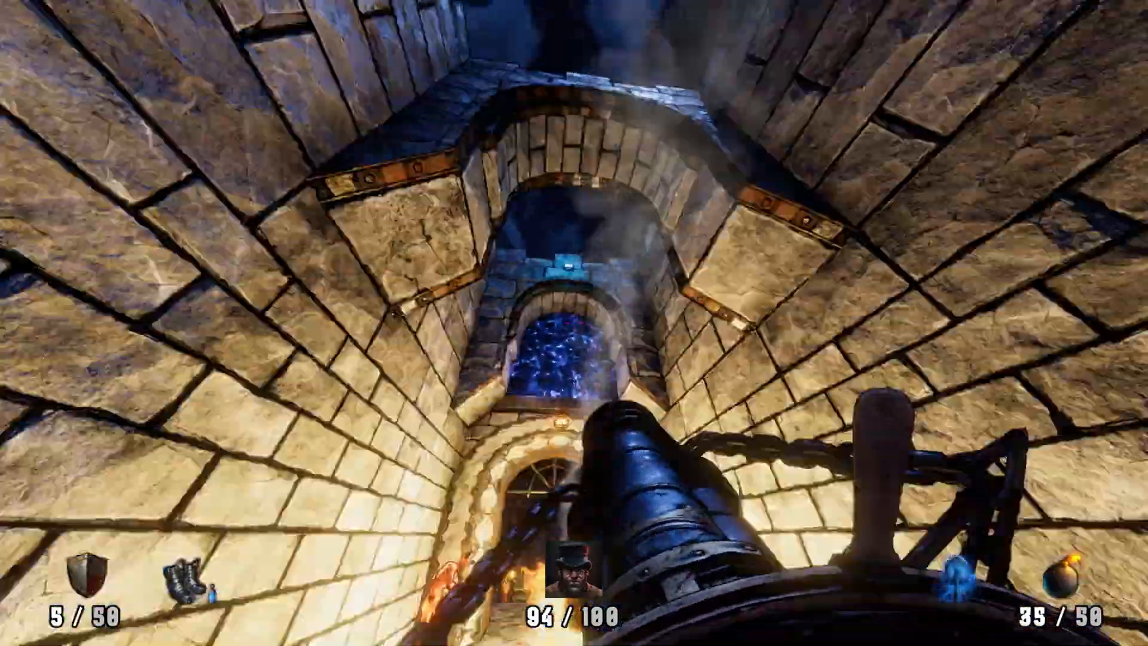
{"action": "left_click", "coordinate": [575, 323]}
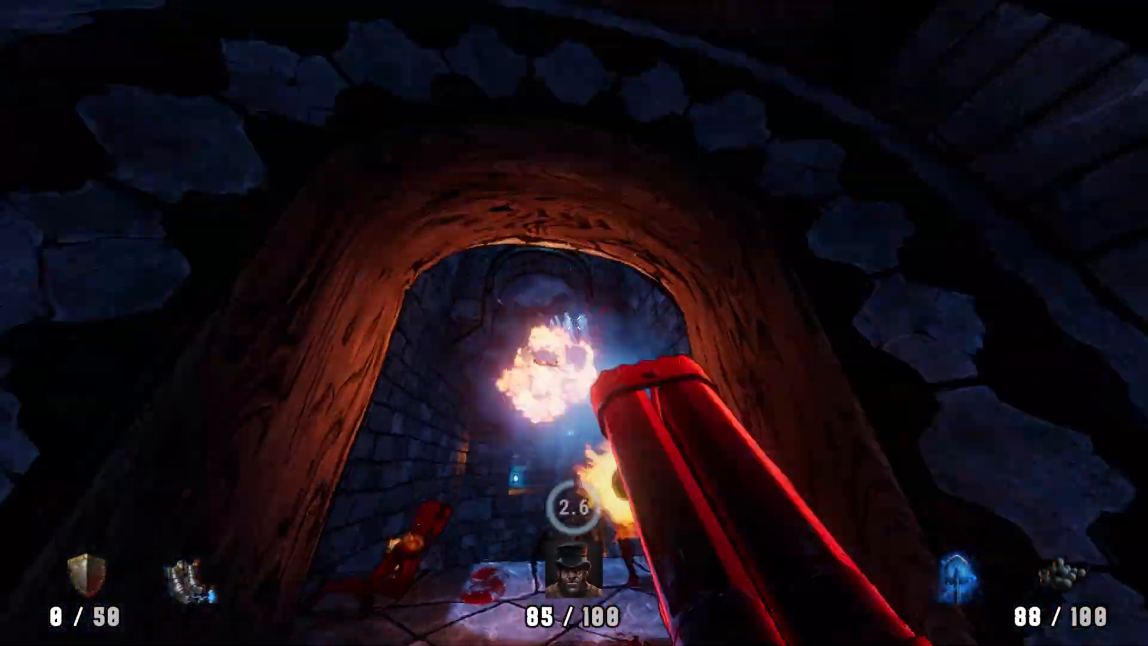
{"action": "left_click", "coordinate": [574, 323]}
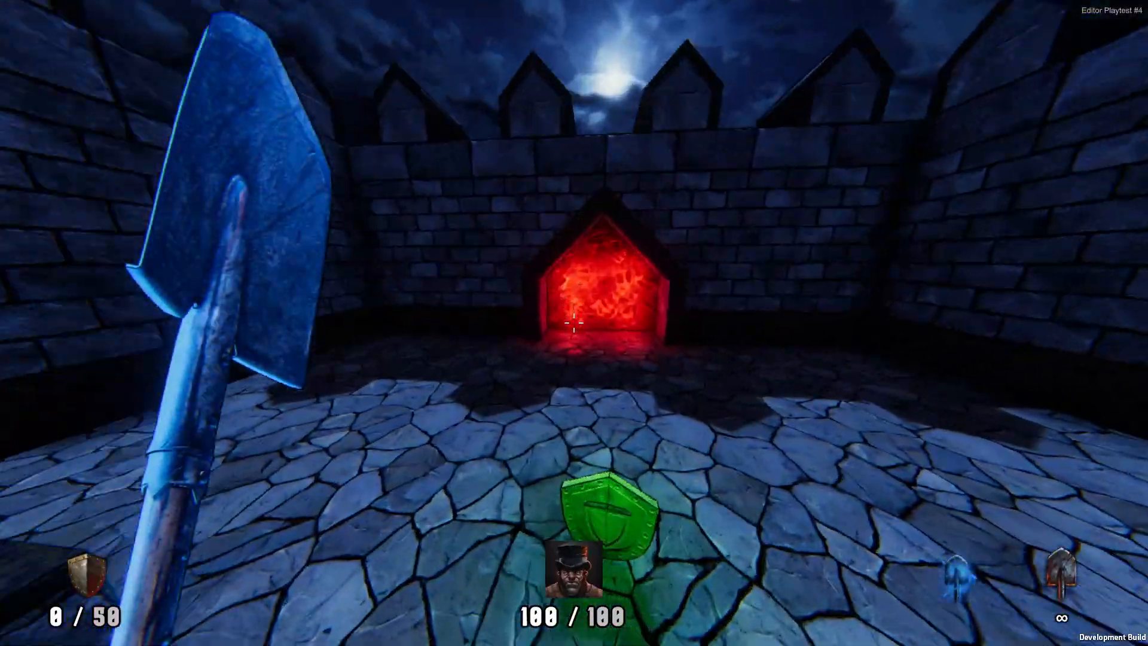
Playtest the map and collect the Spectral Shovel from its pedestal.
{"action": "key", "text": "w"}
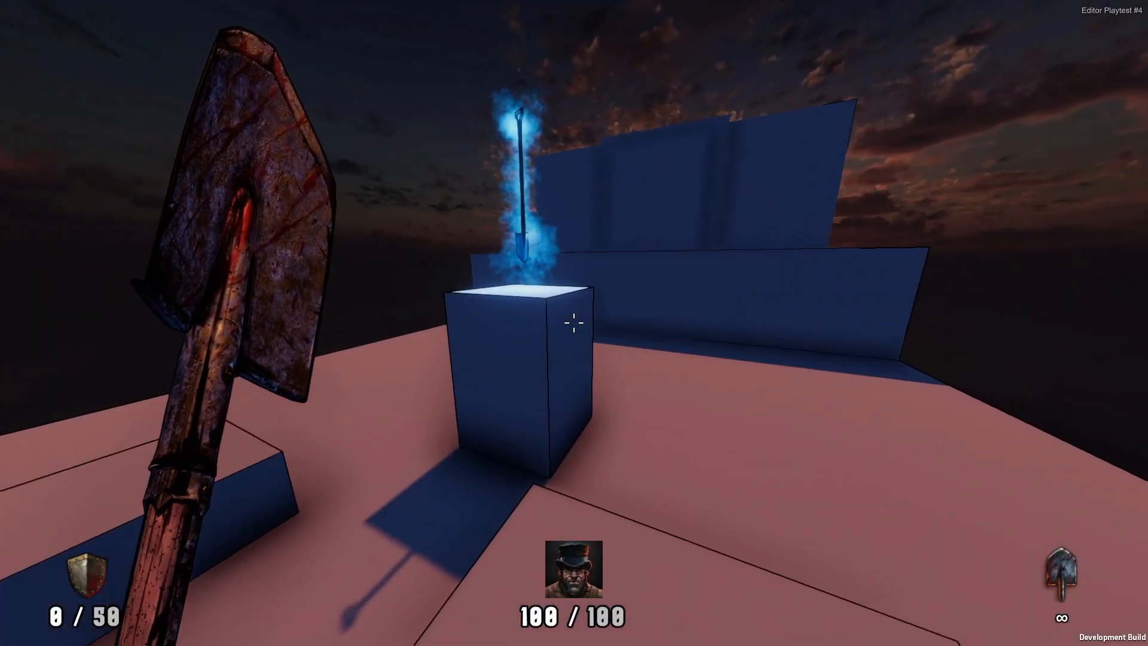
{"action": "key", "text": "w"}
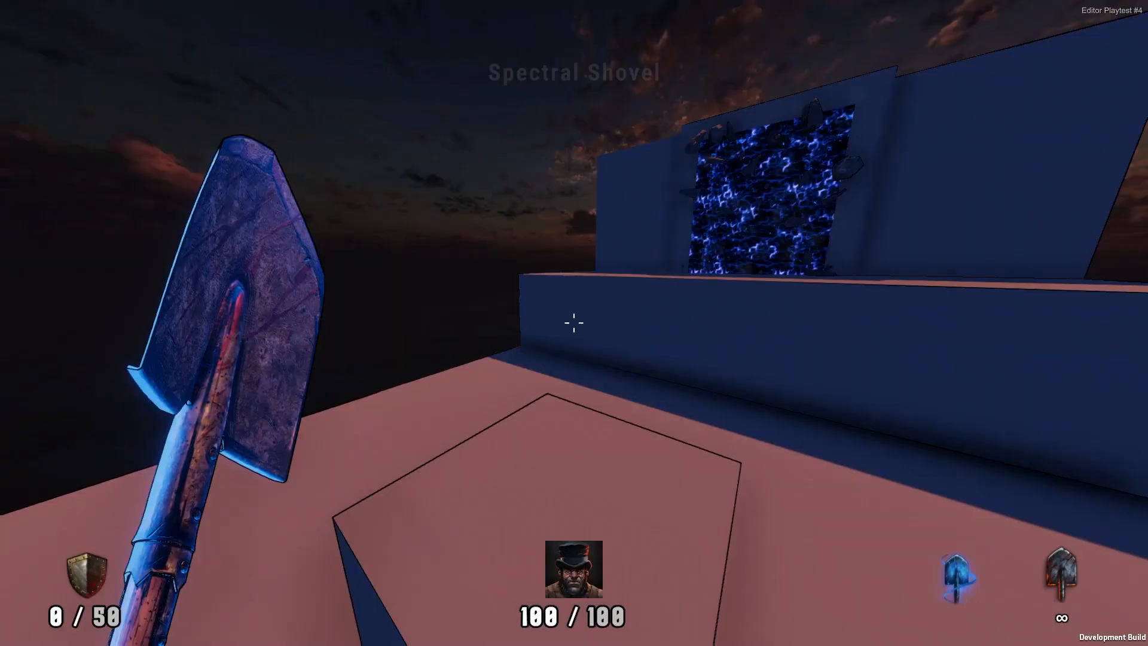
{"action": "key", "text": "w"}
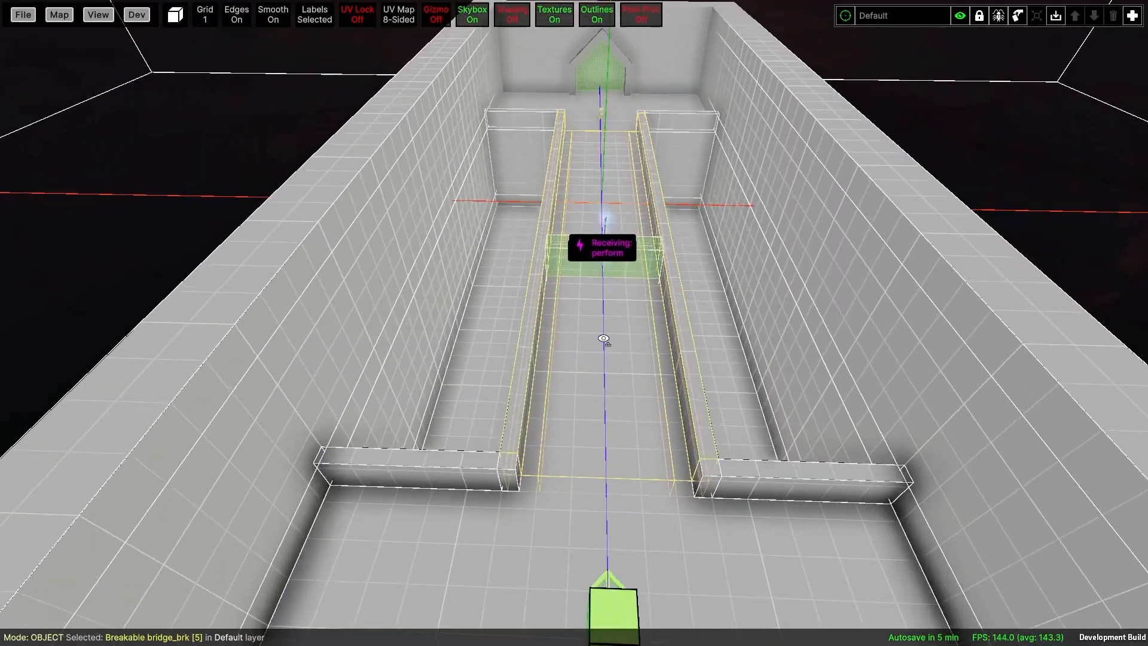
{"action": "key", "text": "w"}
{"action": "right_click_drag", "start_coordinate": [604, 338], "coordinate": [567, 277]}
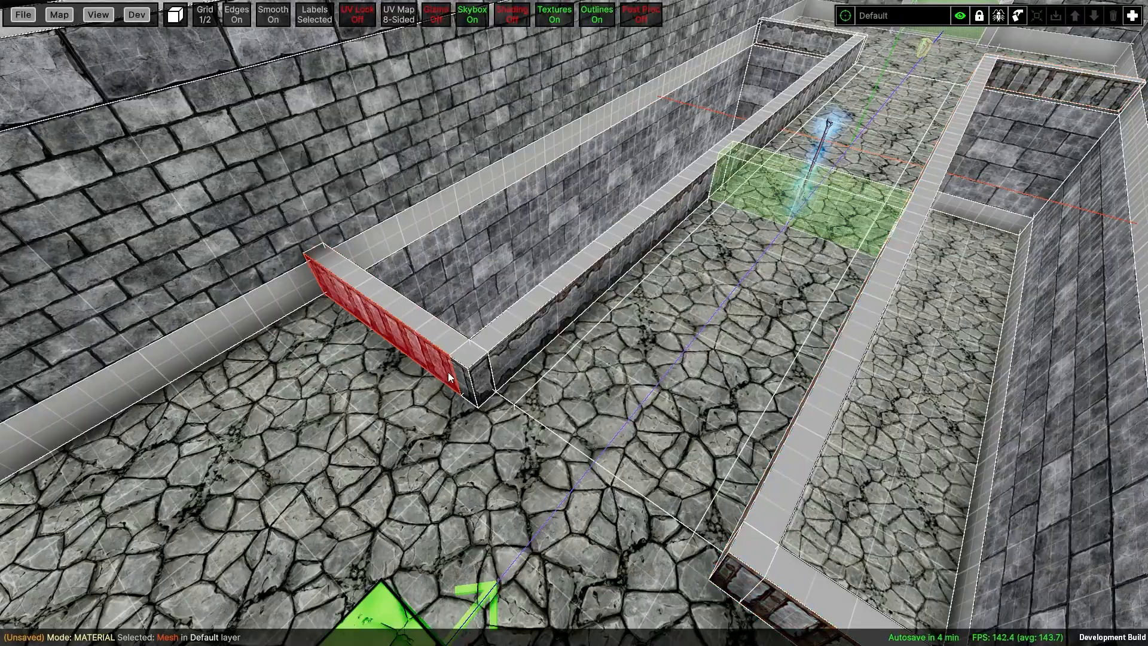
{"action": "right_click_drag", "start_coordinate": [448, 372], "coordinate": [388, 221]}
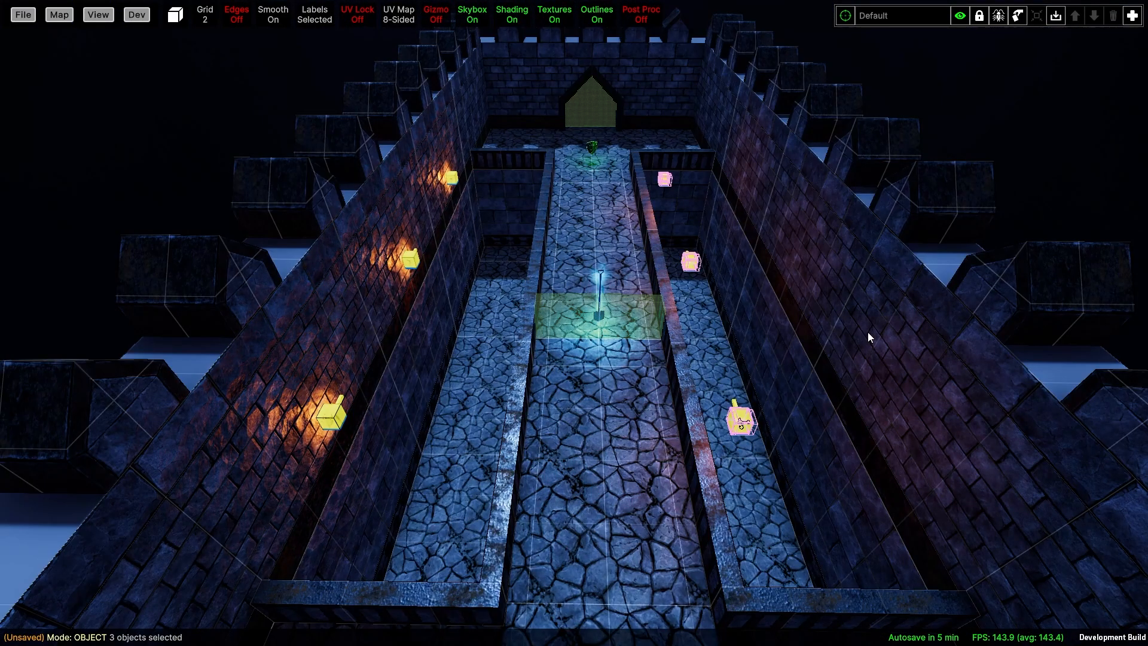
Shift the three selected torches toward the unlit side wall of the castle corridor.
{"action": "key", "text": "Right"}
{"action": "key", "text": "Right"}
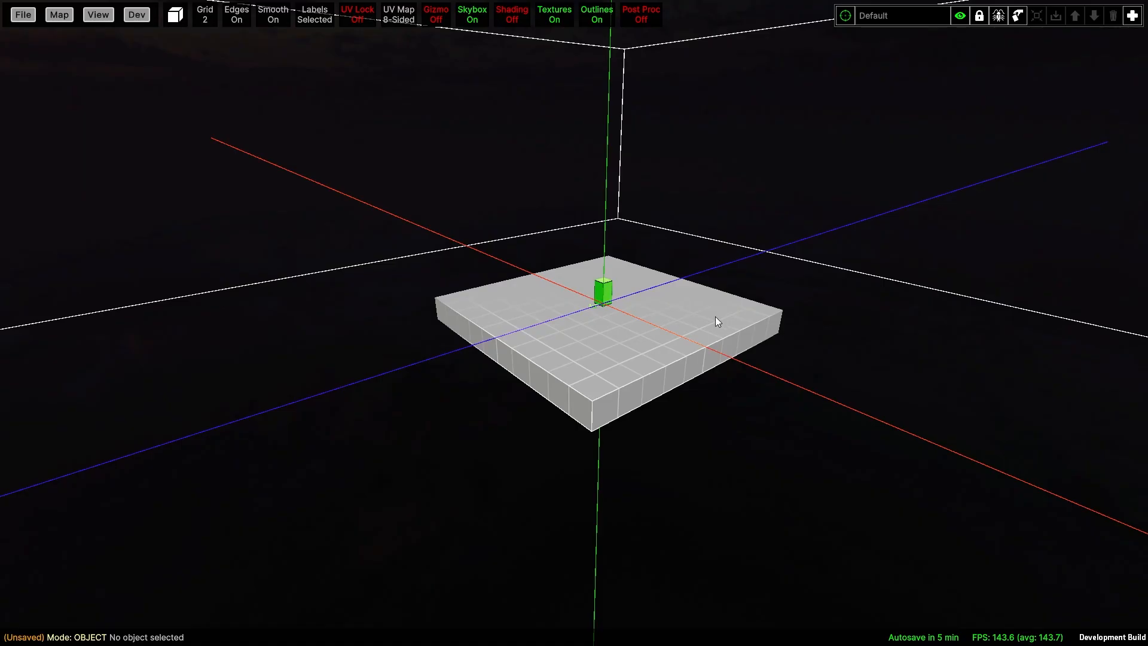
Select the floor slab and cycle through vertex, edge and face modes, returning to object mode.
{"action": "left_click", "coordinate": [654, 348]}
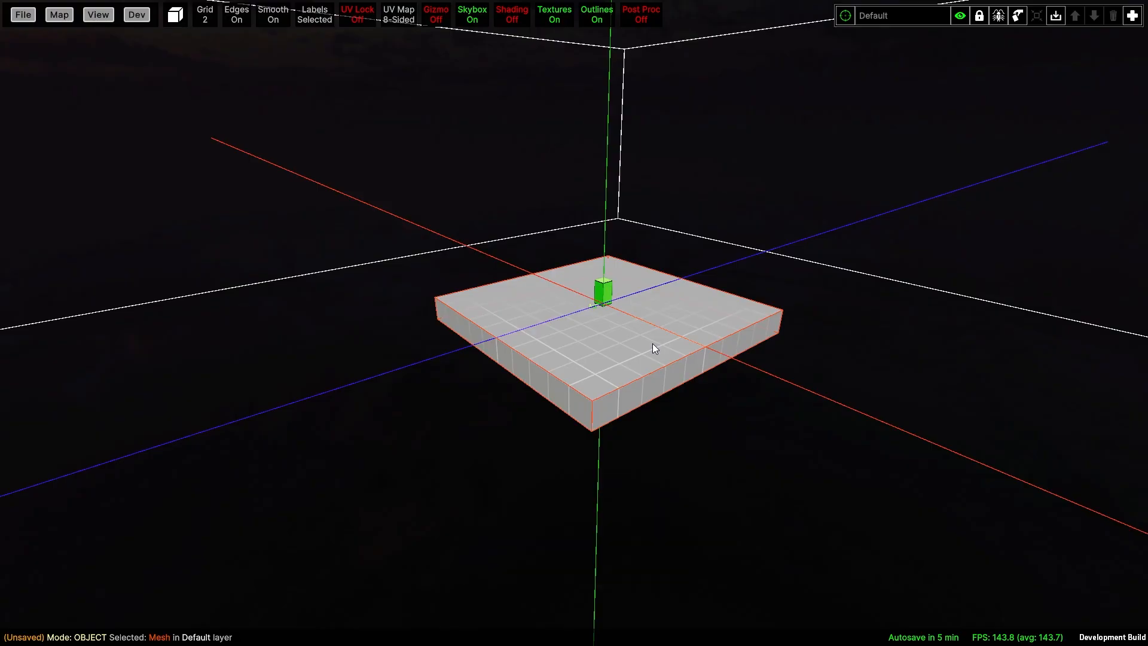
{"action": "key", "text": "v"}
{"action": "key", "text": "e"}
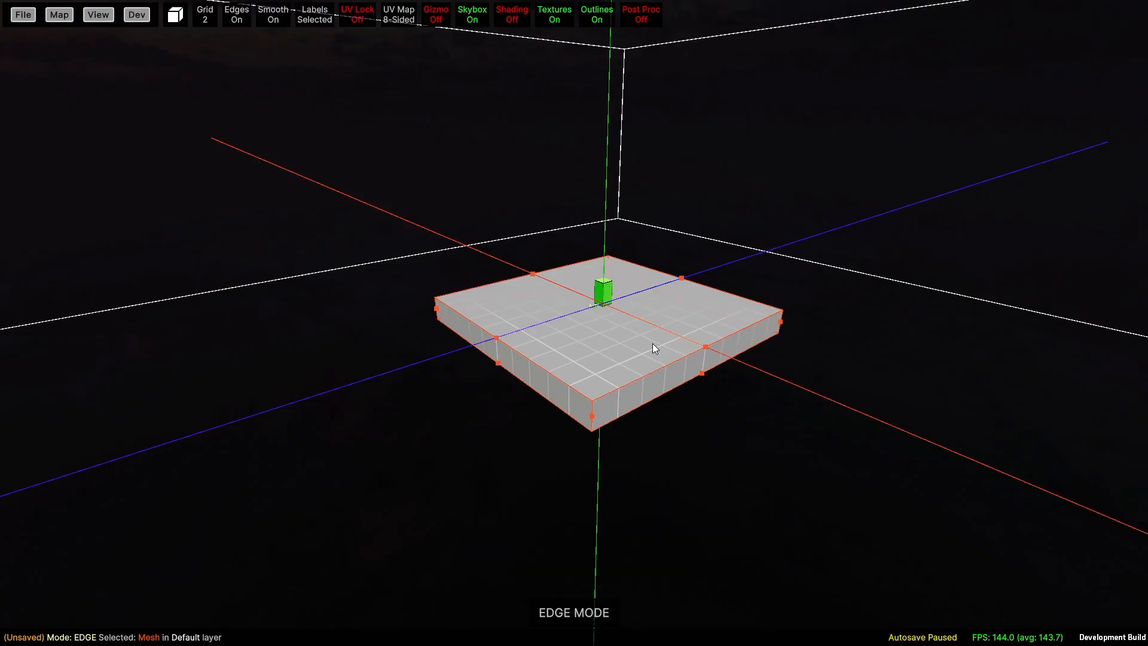
{"action": "key", "text": "f"}
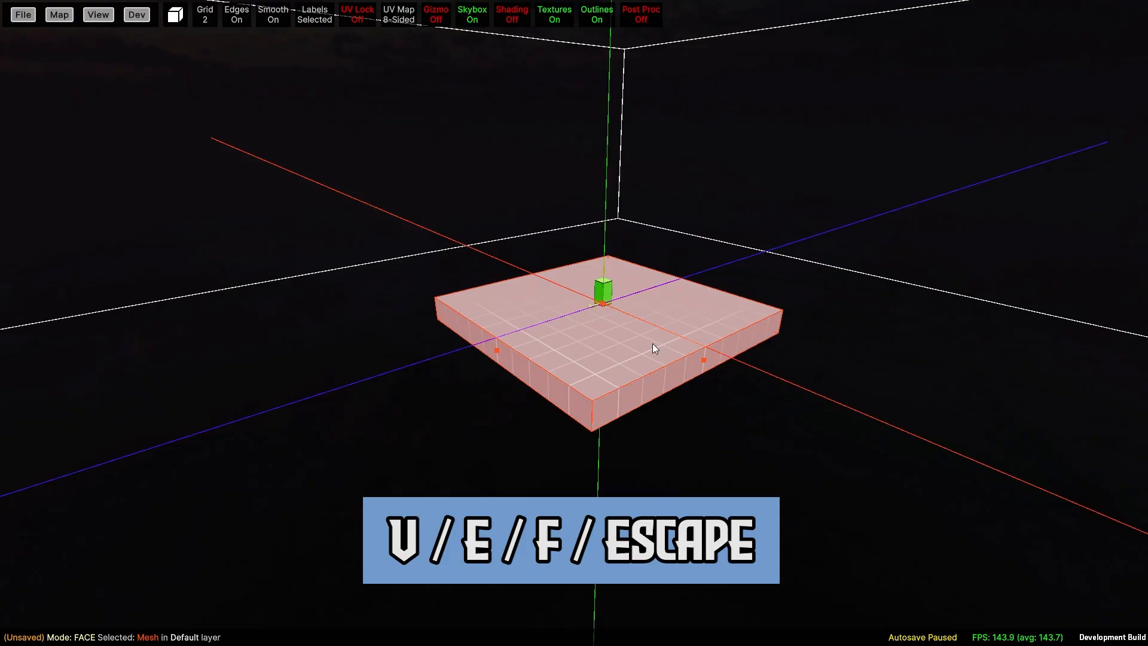
{"action": "key", "text": "Escape"}
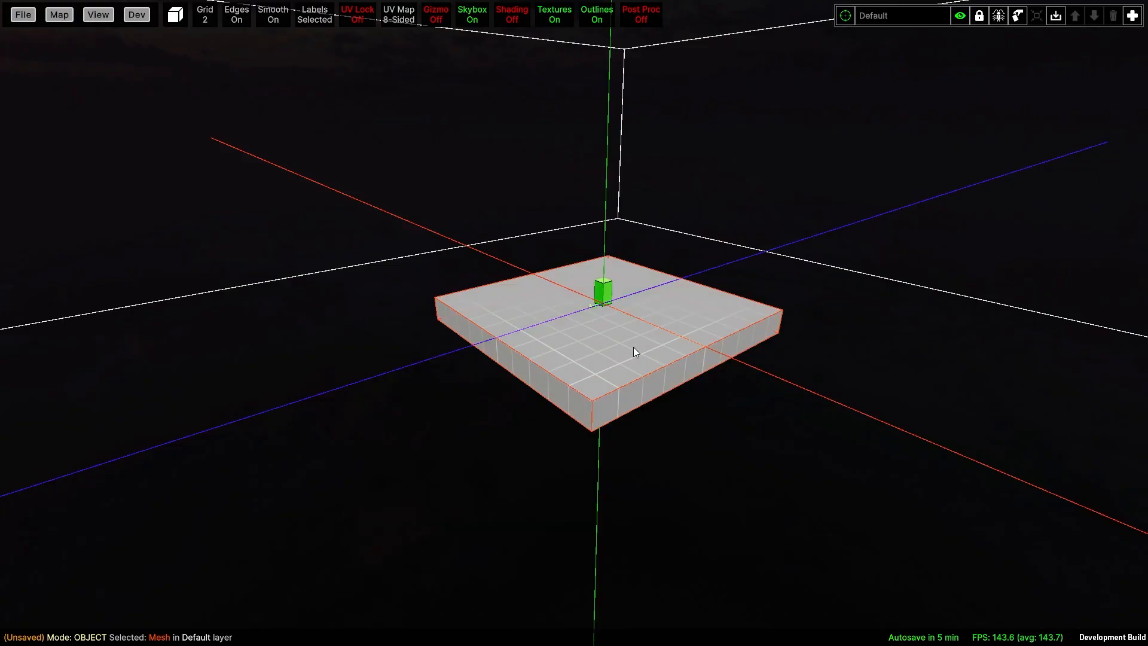
Lengthen the floor slab by moving all vertices at one end 16 units outward along the blue axis.
{"action": "key", "text": "v"}
{"action": "middle_click_drag", "start_coordinate": [633, 347], "coordinate": [619, 242]}
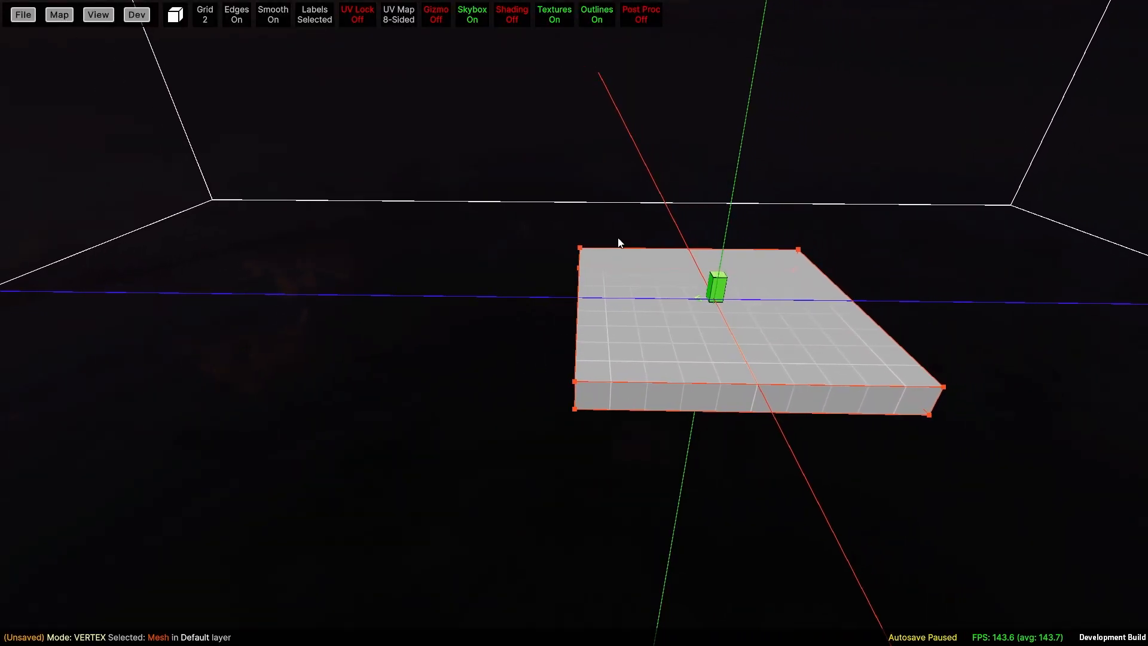
{"action": "left_click_drag", "start_coordinate": [629, 210], "coordinate": [525, 429]}
{"action": "key", "text": "Left"}
{"action": "key", "text": "Left"}
{"action": "key", "text": "Left"}
{"action": "key", "text": "Left"}
{"action": "key", "text": "Left"}
{"action": "key", "text": "Left"}
{"action": "key", "text": "Left"}
{"action": "key", "text": "Left"}
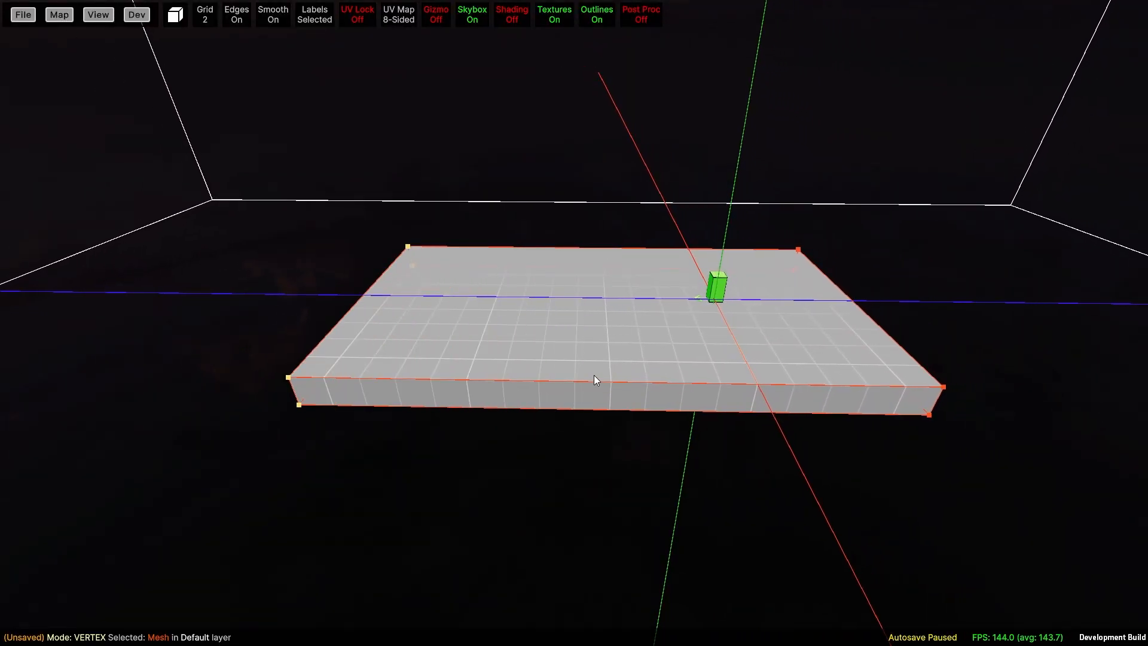
{"action": "key", "text": "Left"}
{"action": "key", "text": "Right"}
{"action": "key", "text": "Tab"}
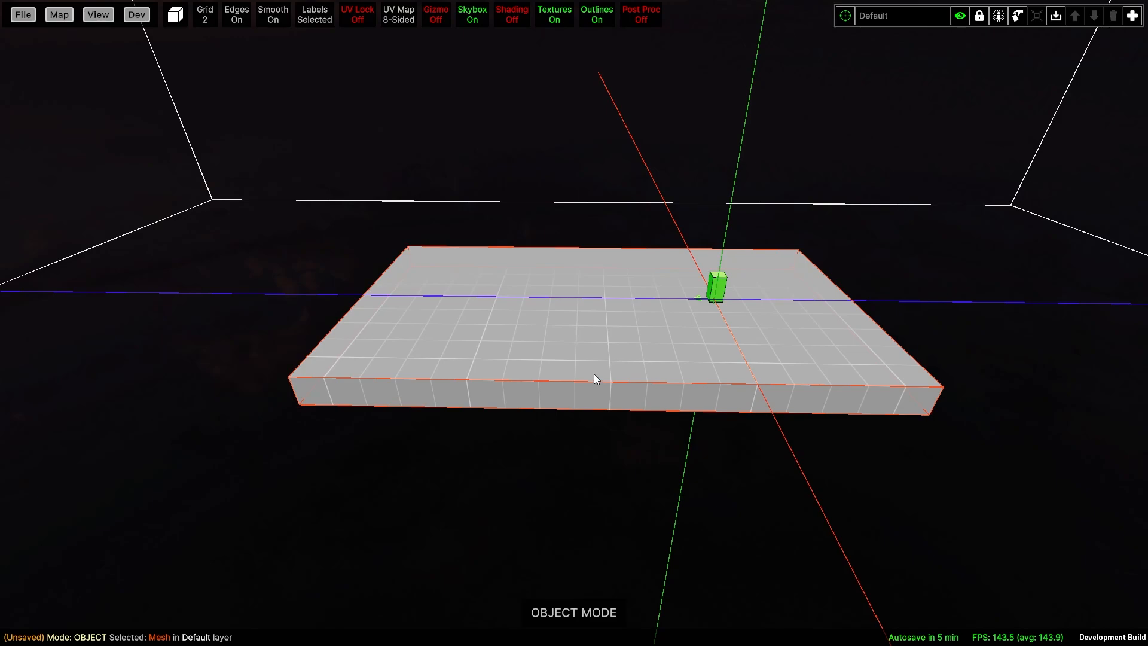
Duplicate the floor slab directly on top of itself and raise the copy's top face by one grid step.
{"action": "left_click_drag", "start_coordinate": [594, 375], "coordinate": [596, 347], "text": "shift"}
{"action": "key", "text": "3"}
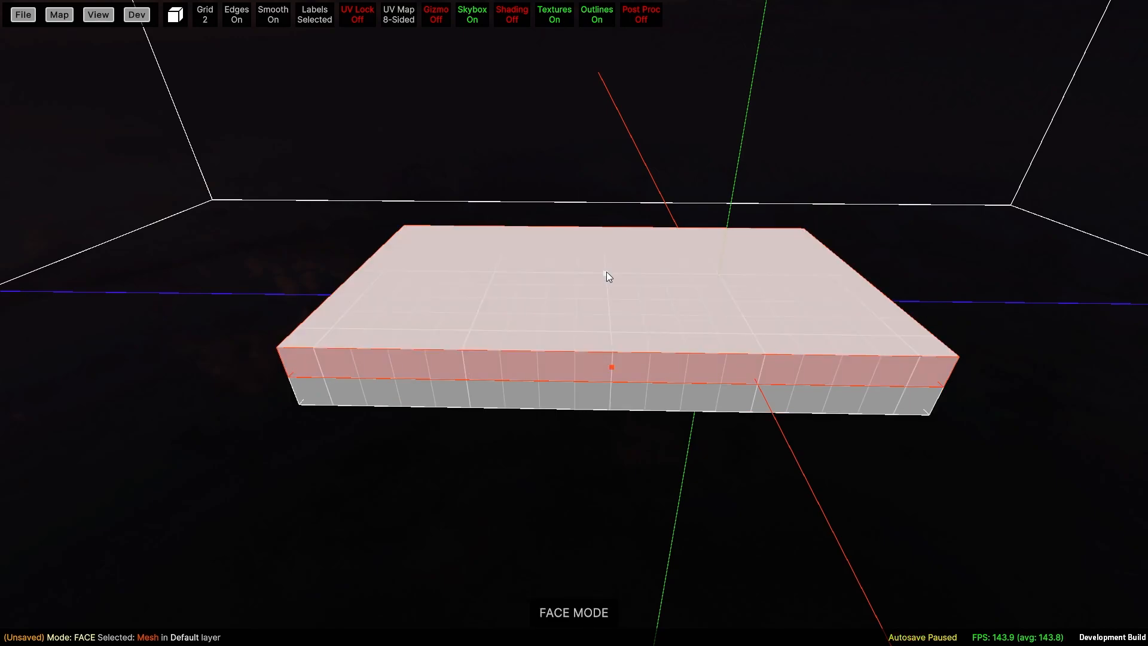
{"action": "left_click_drag", "start_coordinate": [607, 273], "coordinate": [608, 246]}
Shorten the upper block into an end platform by moving its end face 26 units along Z.
{"action": "middle_click_drag", "start_coordinate": [964, 253], "coordinate": [843, 280]}
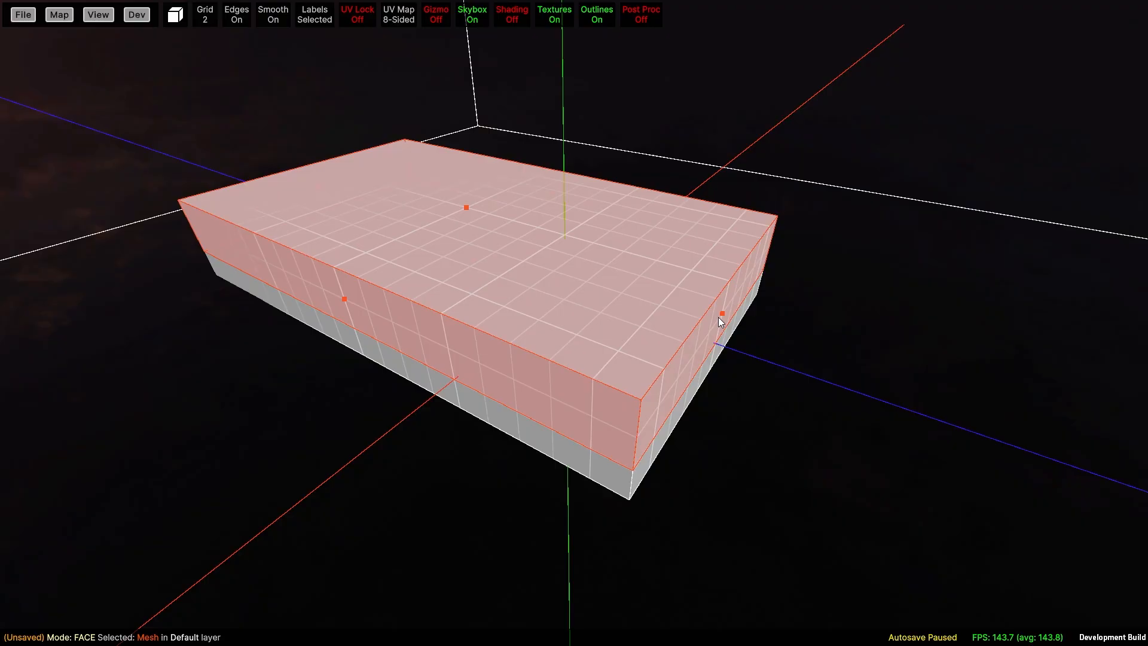
{"action": "left_click_drag", "start_coordinate": [731, 314], "coordinate": [376, 211]}
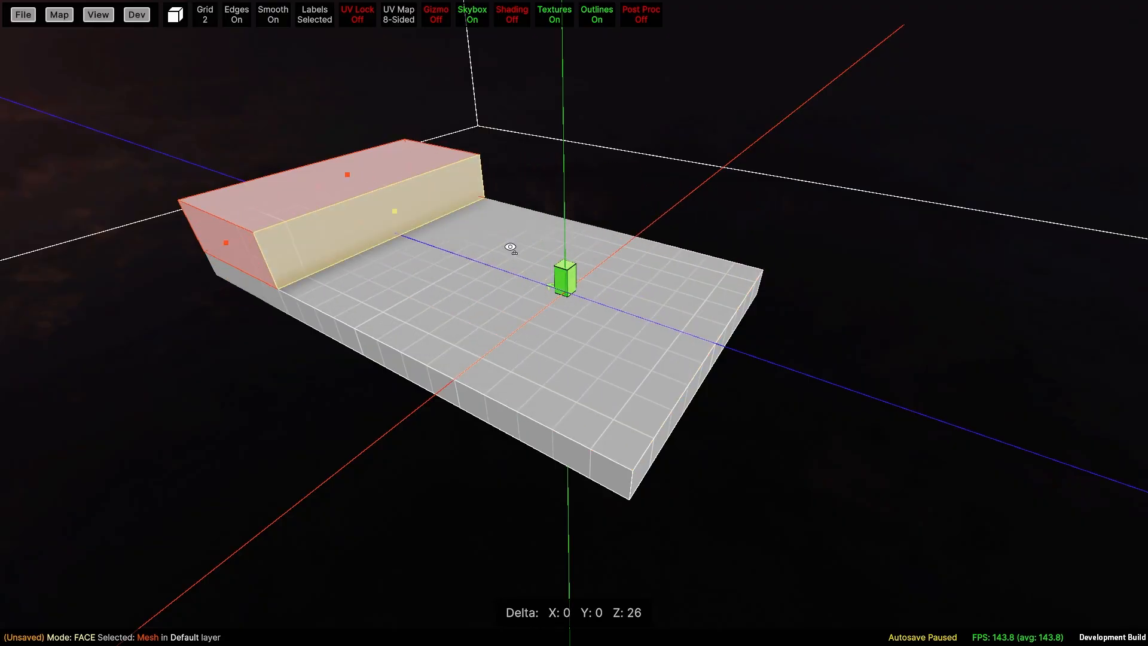
{"action": "middle_click_drag", "start_coordinate": [513, 250], "coordinate": [628, 233]}
{"action": "key", "text": "1"}
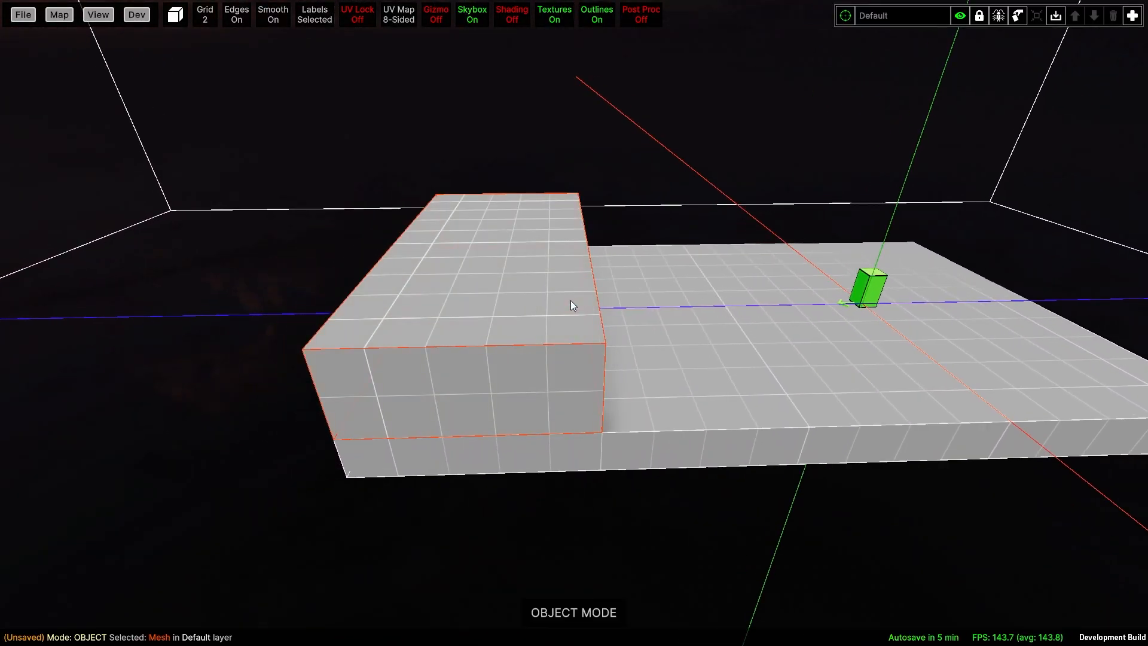
Duplicate the platform block upward and narrow the copy into a thin wall along the platform's back edge.
{"action": "left_click_drag", "start_coordinate": [571, 300], "coordinate": [566, 221], "text": "shift"}
{"action": "middle_click_drag", "start_coordinate": [566, 221], "coordinate": [711, 274]}
{"action": "key", "text": "3"}
{"action": "left_click", "coordinate": [559, 213]}
{"action": "left_click", "coordinate": [558, 283], "text": "shift"}
{"action": "left_click_drag", "start_coordinate": [712, 273], "coordinate": [469, 263]}
Raise the two long top edges of the thin block to make a taller back wall.
{"action": "middle_click_drag", "start_coordinate": [470, 264], "coordinate": [321, 221]}
{"action": "left_click", "coordinate": [366, 214]}
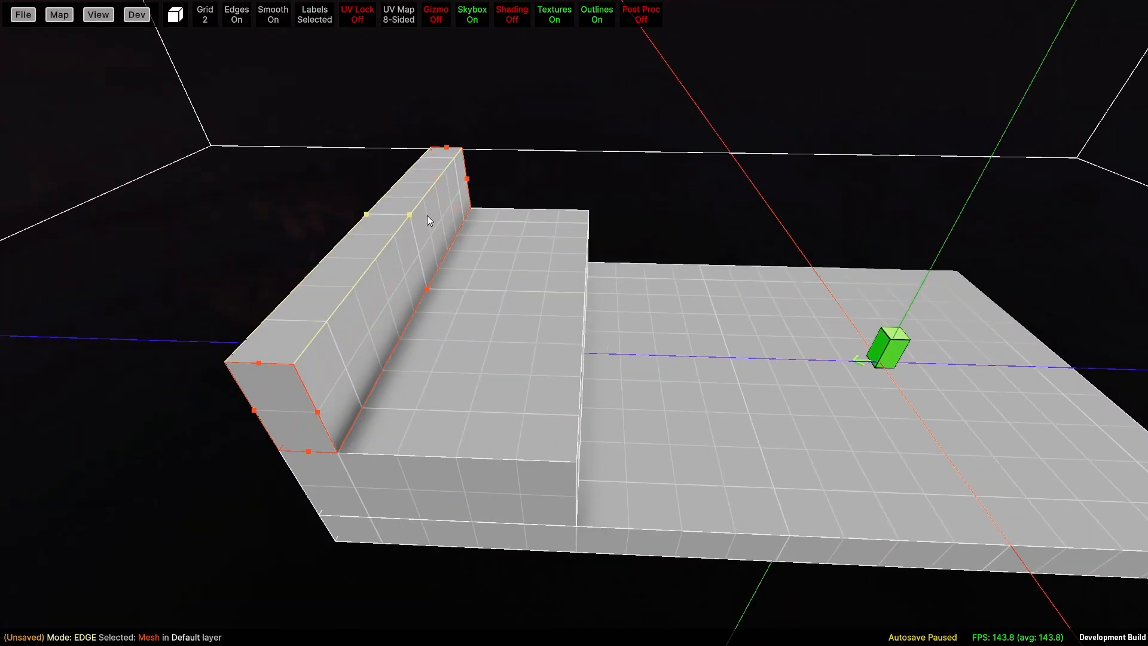
{"action": "left_click_drag", "start_coordinate": [412, 216], "coordinate": [393, 129]}
{"action": "left_click", "coordinate": [392, 181]}
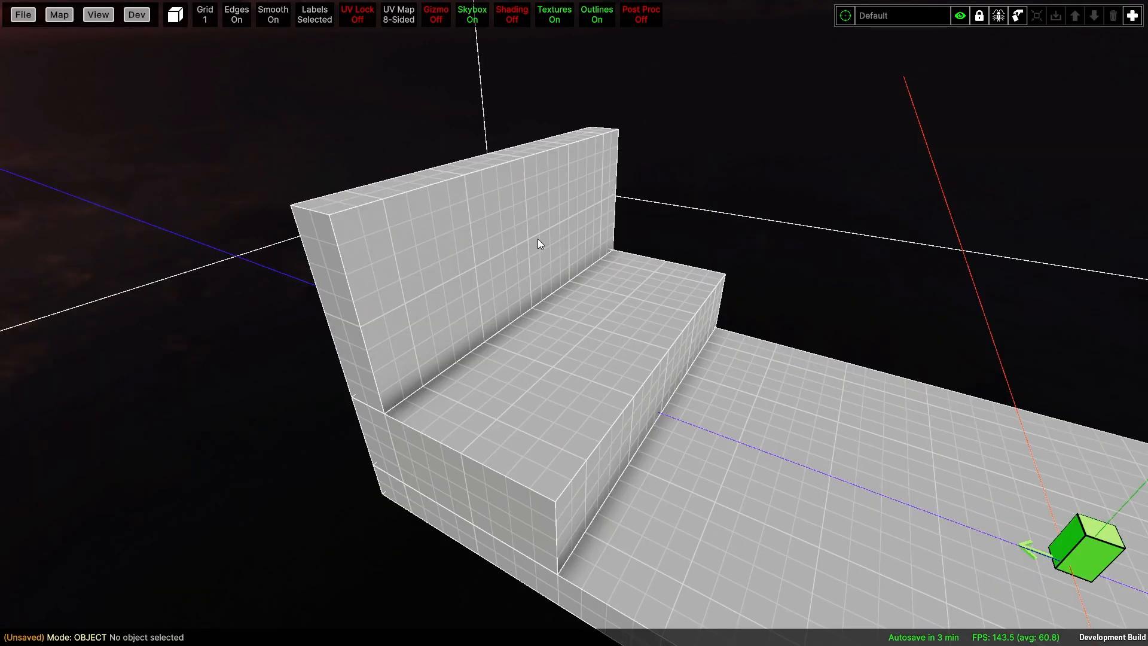
Duplicate the back wall and place the copy flush against its front side.
{"action": "left_click", "coordinate": [538, 239]}
{"action": "key", "text": "ctrl+d"}
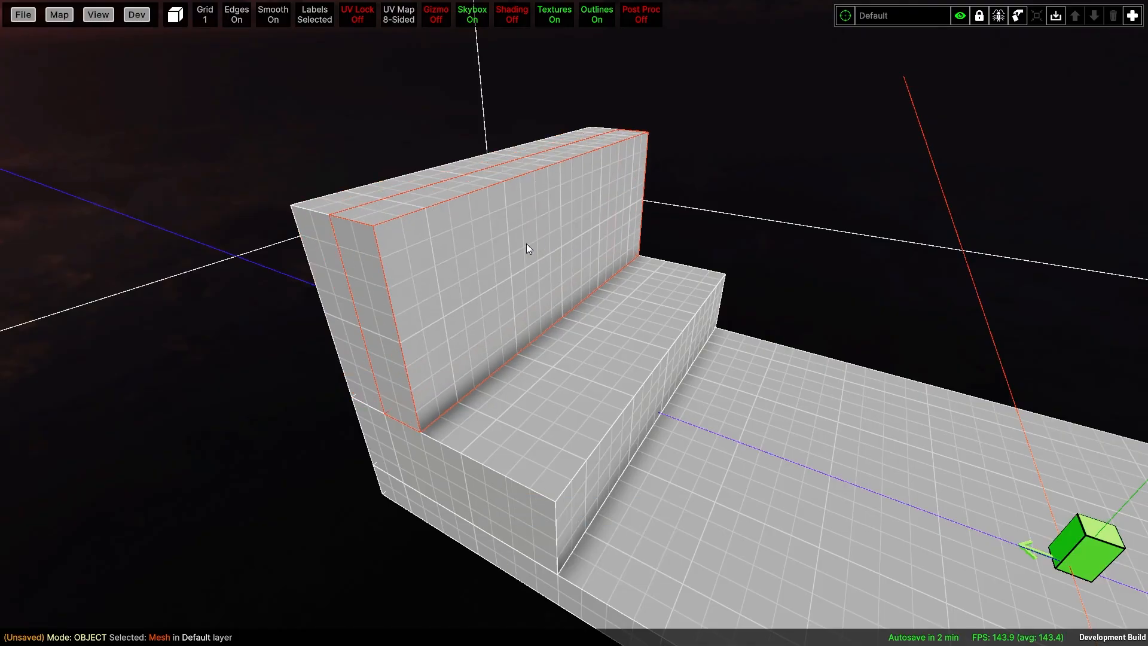
Split the wall copy diagonally with a three-point clip plane, keeping the pieces on both sides.
{"action": "key", "text": "c"}
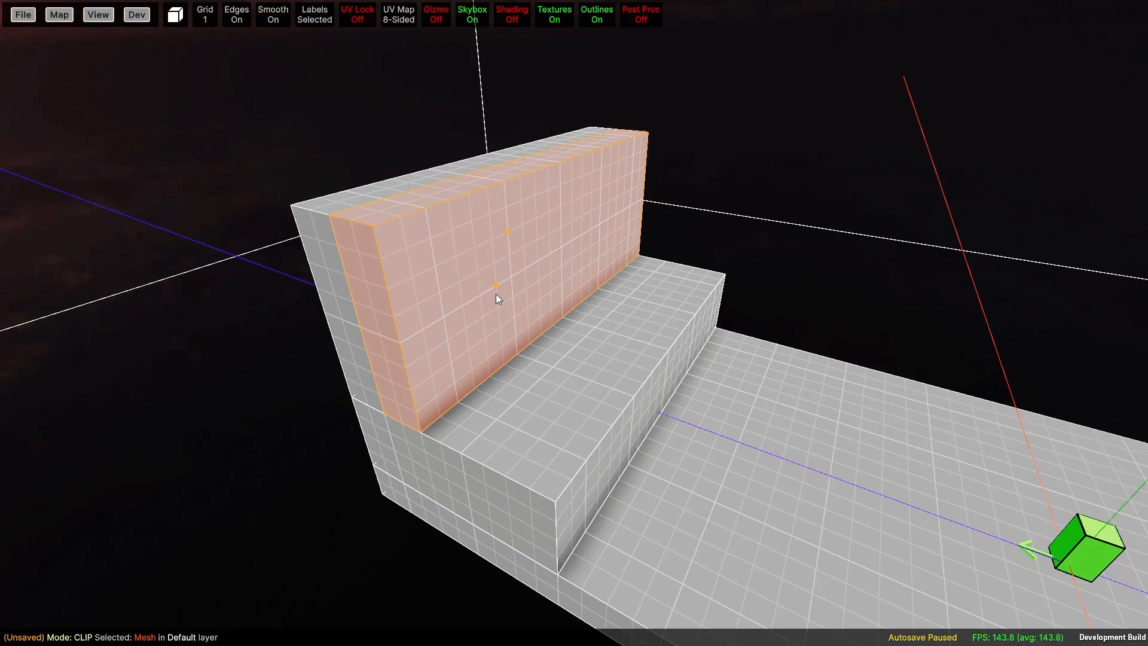
{"action": "left_click", "coordinate": [493, 337]}
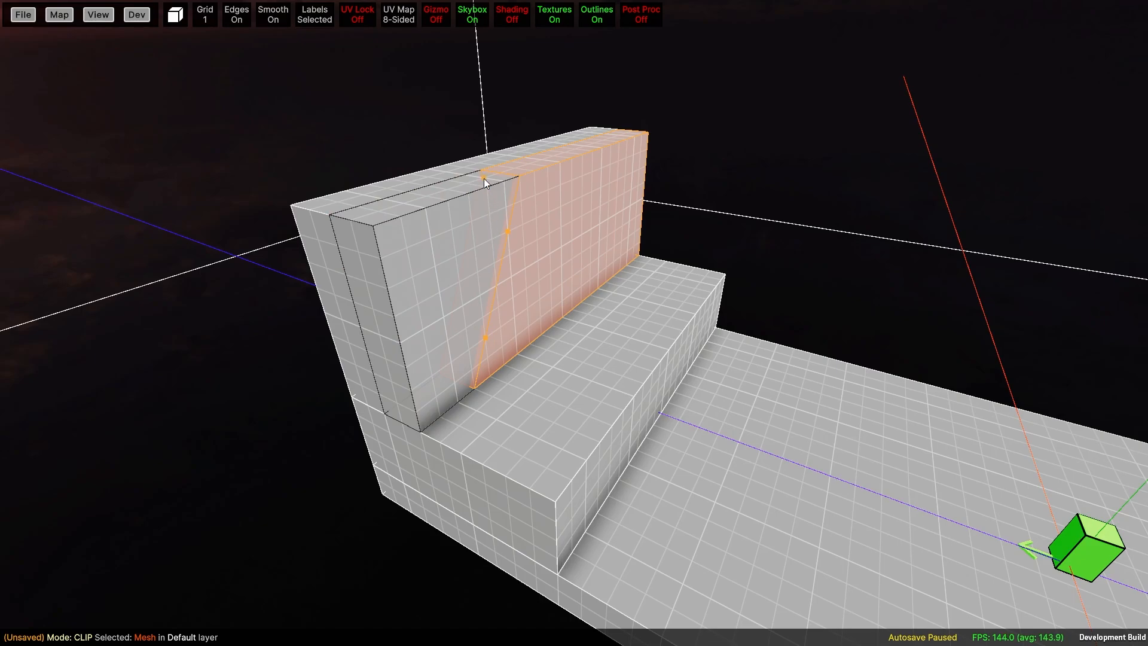
{"action": "left_click", "coordinate": [521, 163]}
{"action": "middle_click_drag", "start_coordinate": [522, 162], "coordinate": [508, 257]}
{"action": "left_click_drag", "start_coordinate": [515, 251], "coordinate": [491, 233]}
{"action": "key", "text": "Tab"}
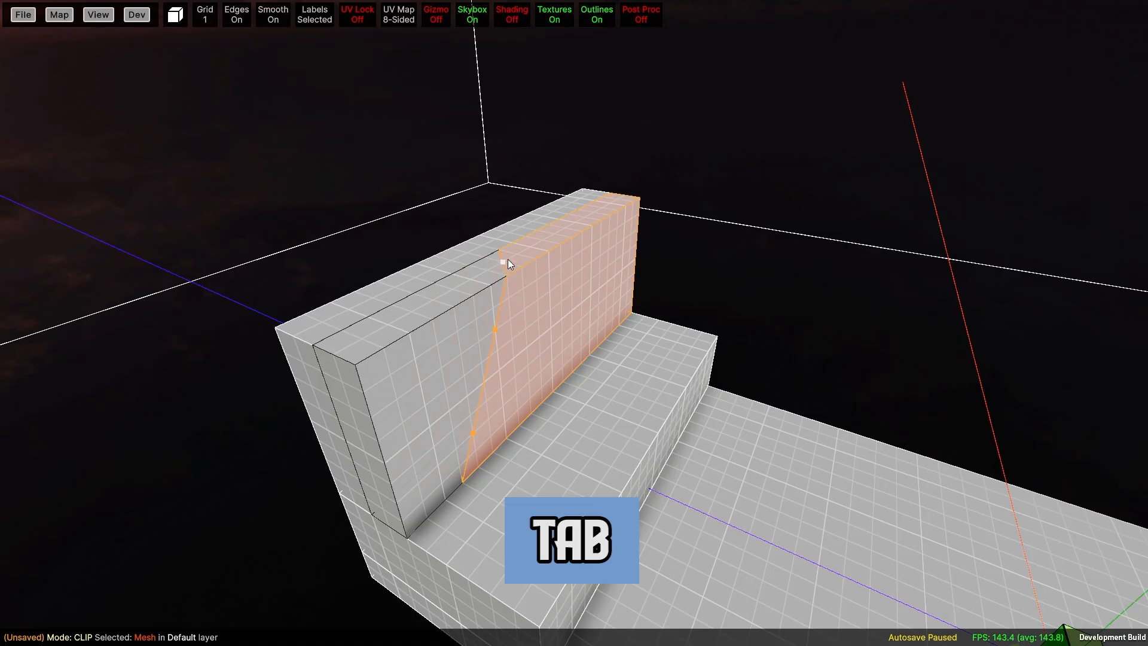
{"action": "key", "text": "Tab"}
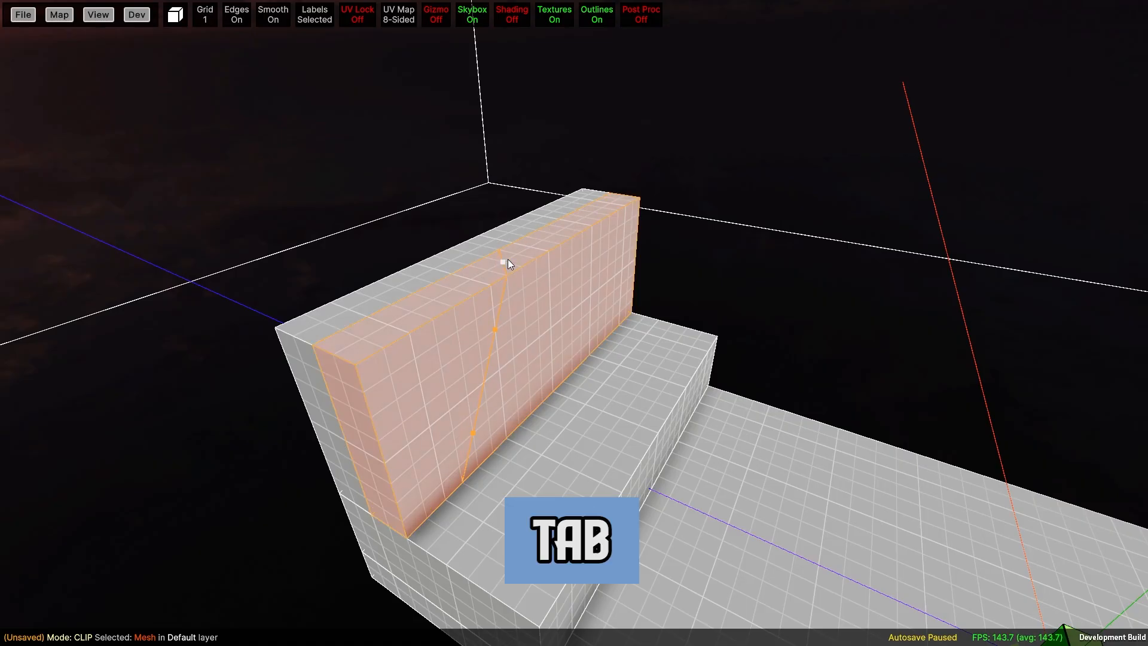
{"action": "key", "text": "c"}
Start another clip on the two wall pieces, cancel it and undo the diagonal cut.
{"action": "right_click_drag", "start_coordinate": [508, 259], "coordinate": [421, 347]}
{"action": "key", "text": "c"}
{"action": "left_click", "coordinate": [582, 247]}
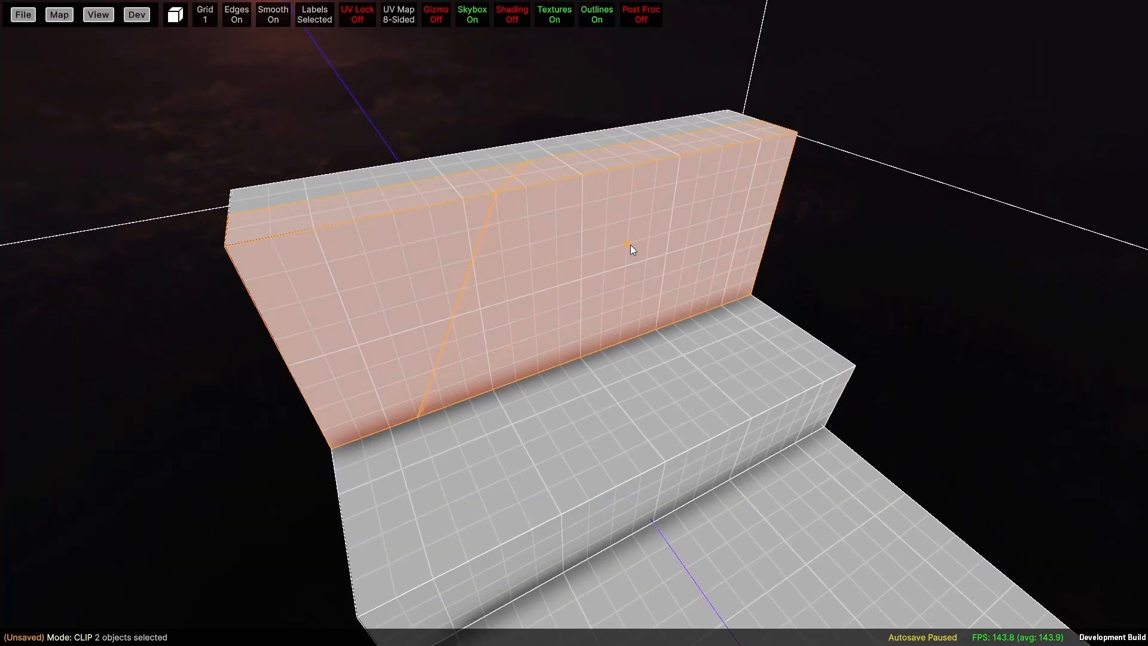
{"action": "key", "text": "Escape"}
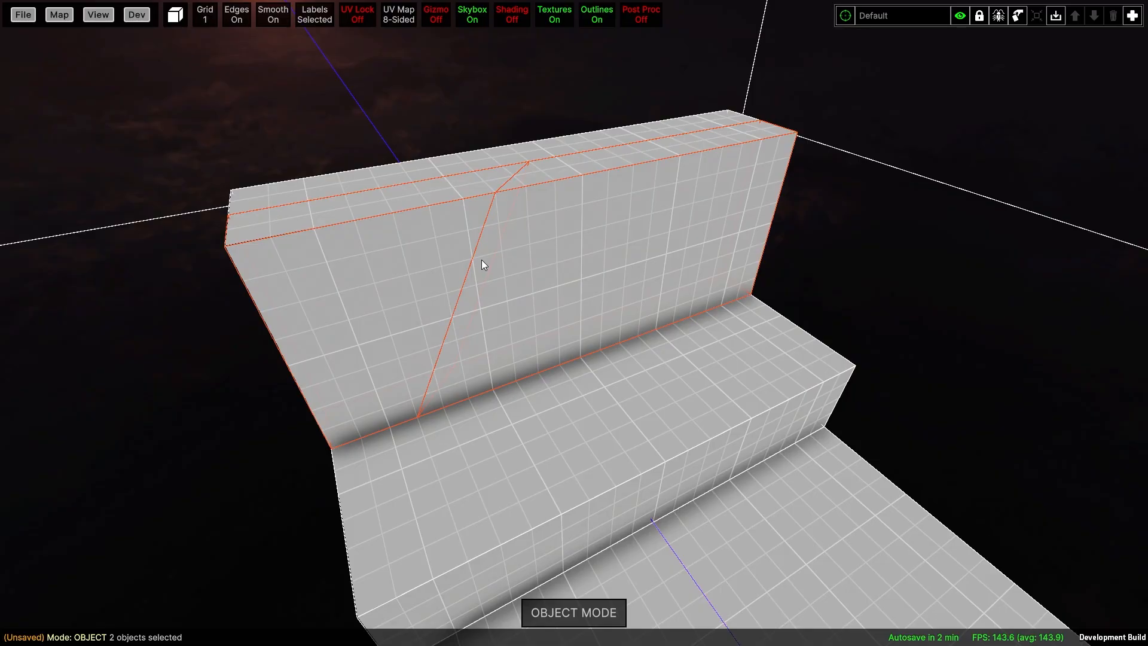
{"action": "key", "text": "ctrl+z"}
Clip the front wall copy into a thinner slab and cut off both ends, leaving only its central section.
{"action": "right_click_drag", "start_coordinate": [482, 260], "coordinate": [621, 259]}
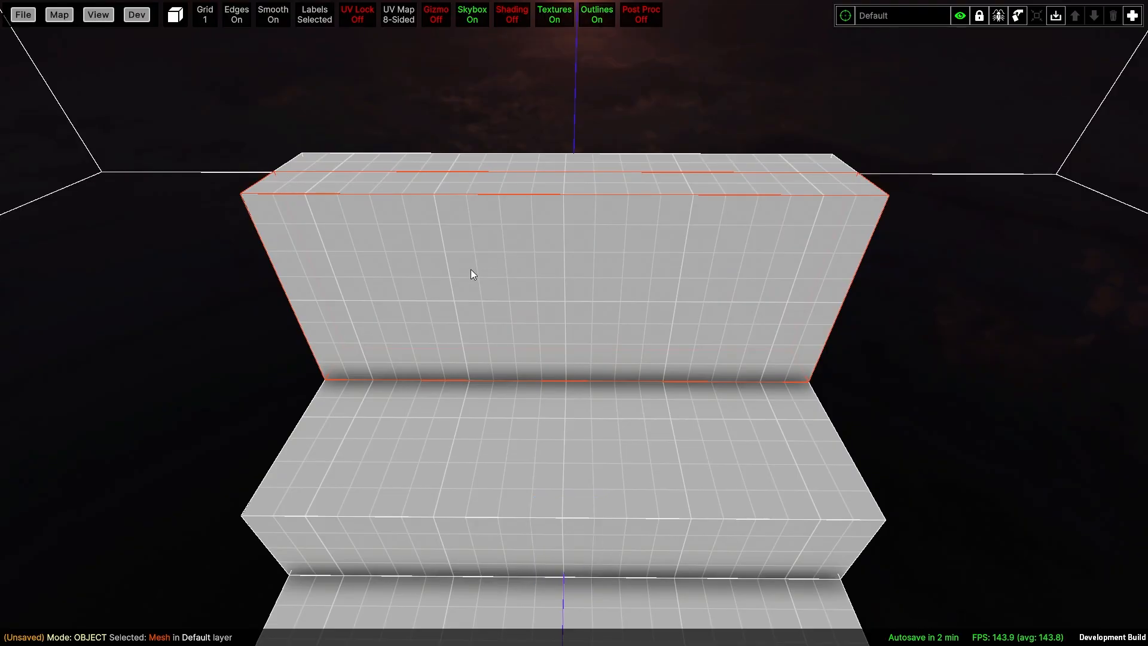
{"action": "key", "text": "c"}
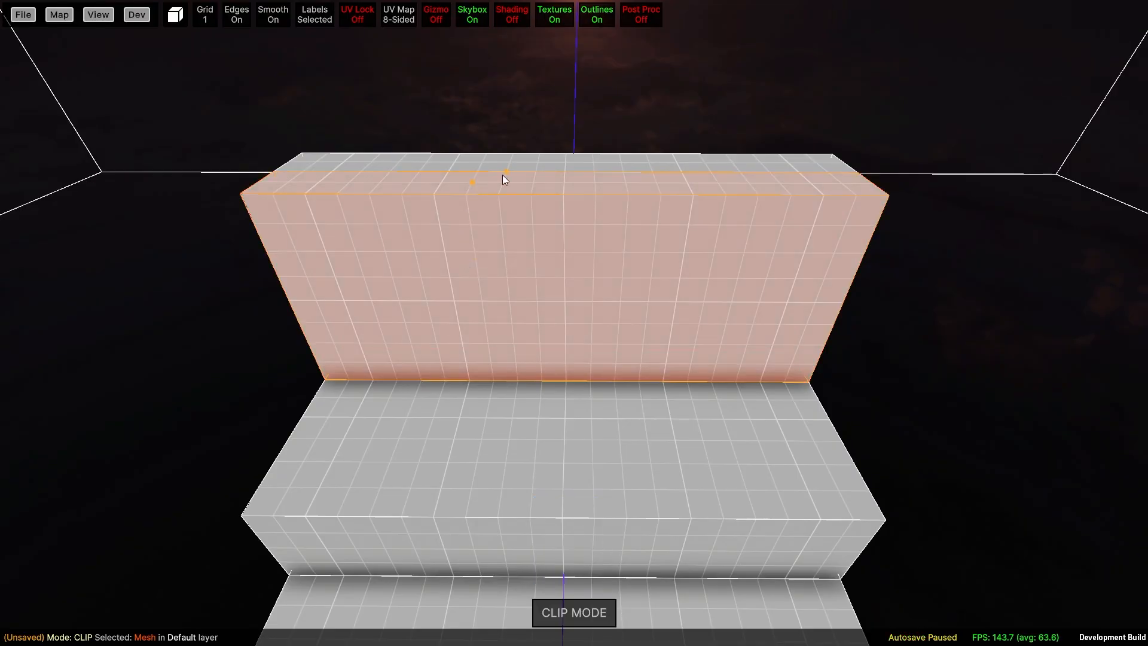
{"action": "key", "text": "Return"}
{"action": "left_click_drag", "start_coordinate": [529, 178], "coordinate": [454, 256]}
{"action": "key", "text": "c"}
{"action": "key", "text": "Tab"}
{"action": "key", "text": "Return"}
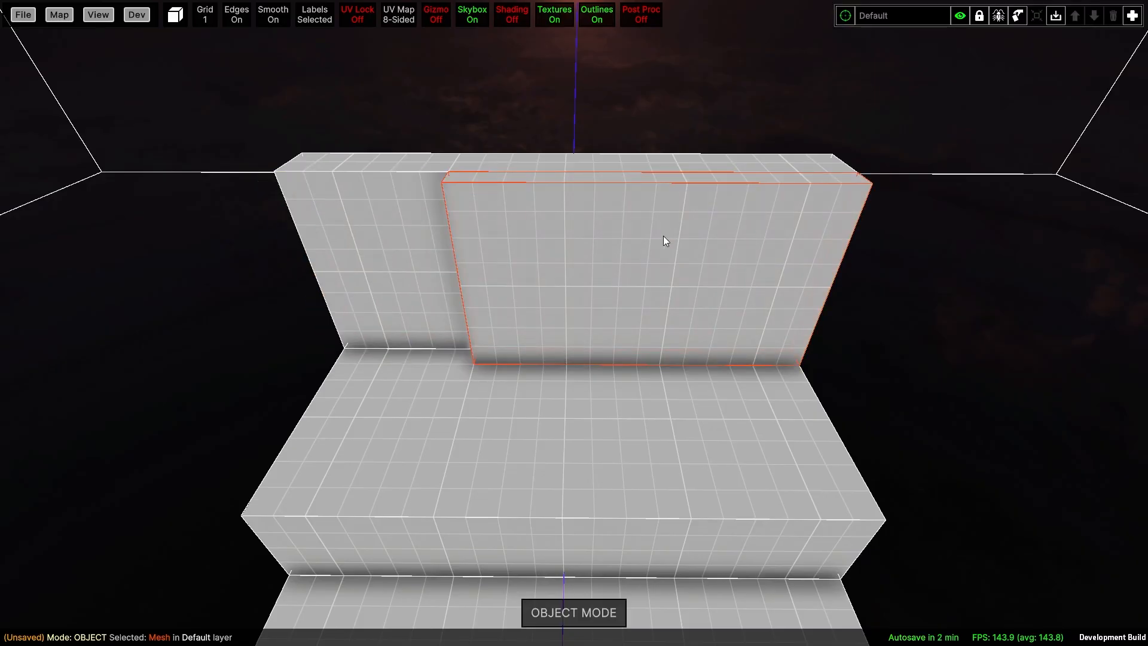
{"action": "key", "text": "c"}
{"action": "left_click_drag", "start_coordinate": [686, 197], "coordinate": [684, 231]}
{"action": "key", "text": "Return"}
Split the slab into a surrounding frame and an inner panel, and turn the inner panel into a Spectral Shovel Surface.
{"action": "key", "text": "c"}
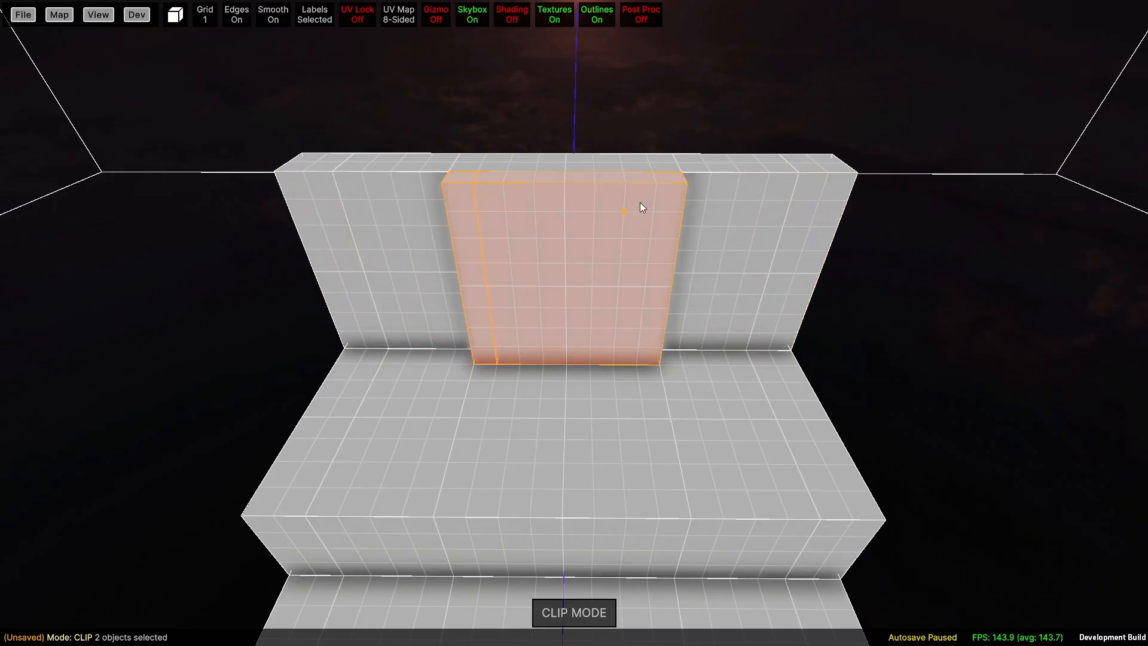
{"action": "left_click_drag", "start_coordinate": [506, 211], "coordinate": [539, 212]}
{"action": "key", "text": "Return"}
{"action": "right_click", "coordinate": [539, 257]}
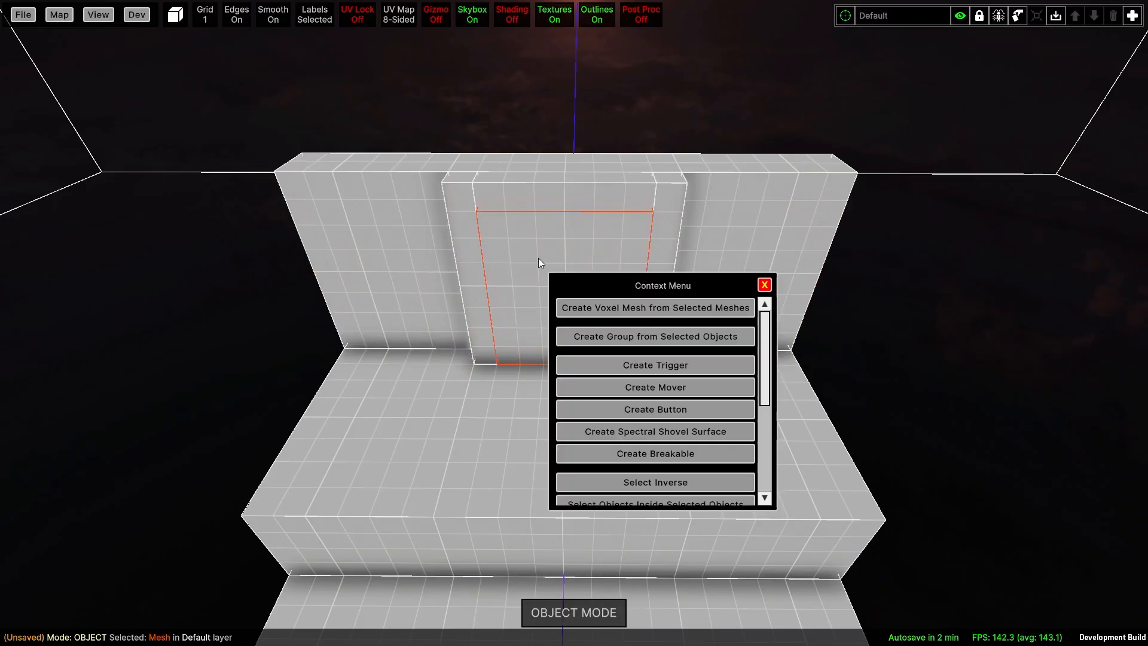
{"action": "left_click", "coordinate": [638, 429]}
Save the map and playtest it to view the Spectral Shovel Surface in game, ending back in the editor.
{"action": "key", "text": "ctrl+s"}
{"action": "key", "text": "F5"}
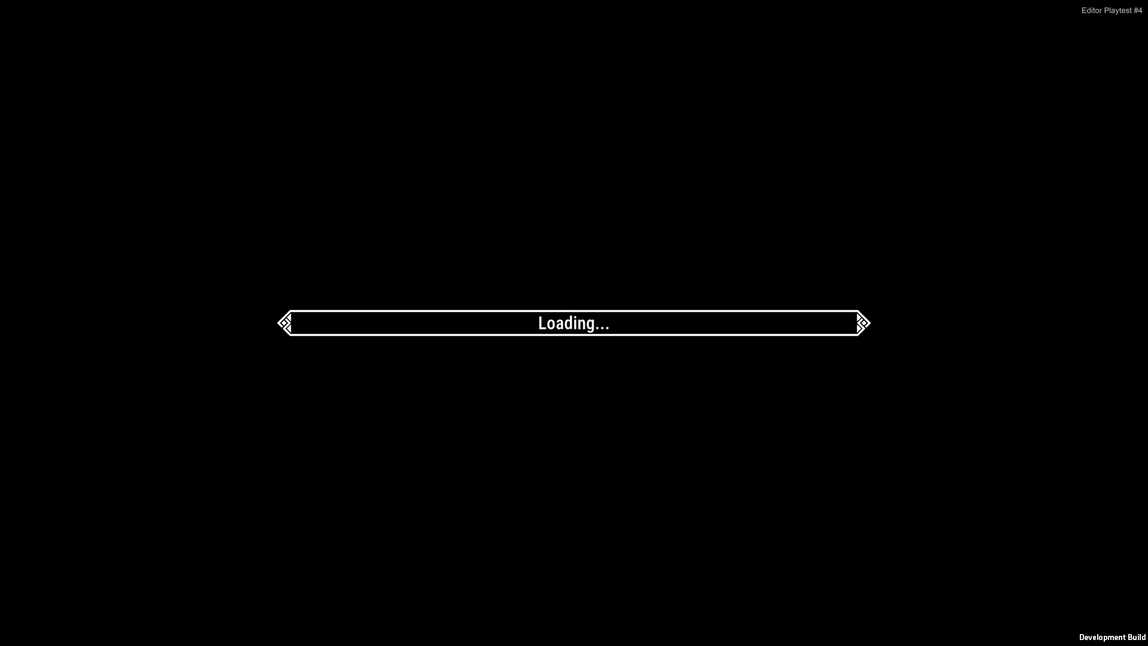
{"action": "key", "text": "w"}
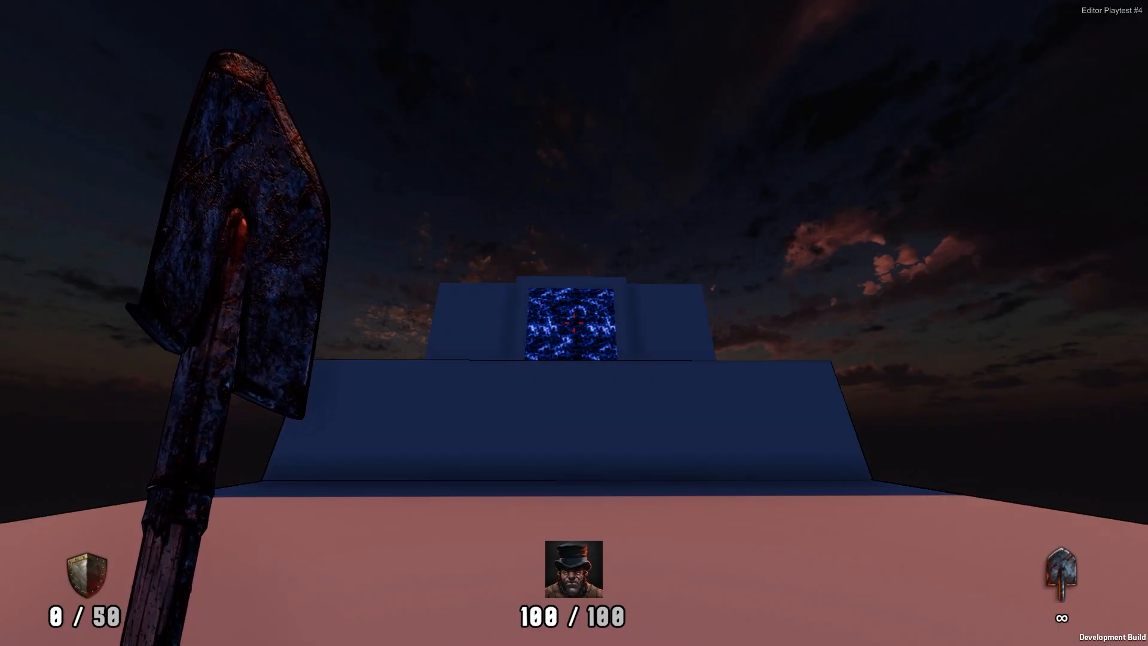
{"action": "key", "text": "Escape"}
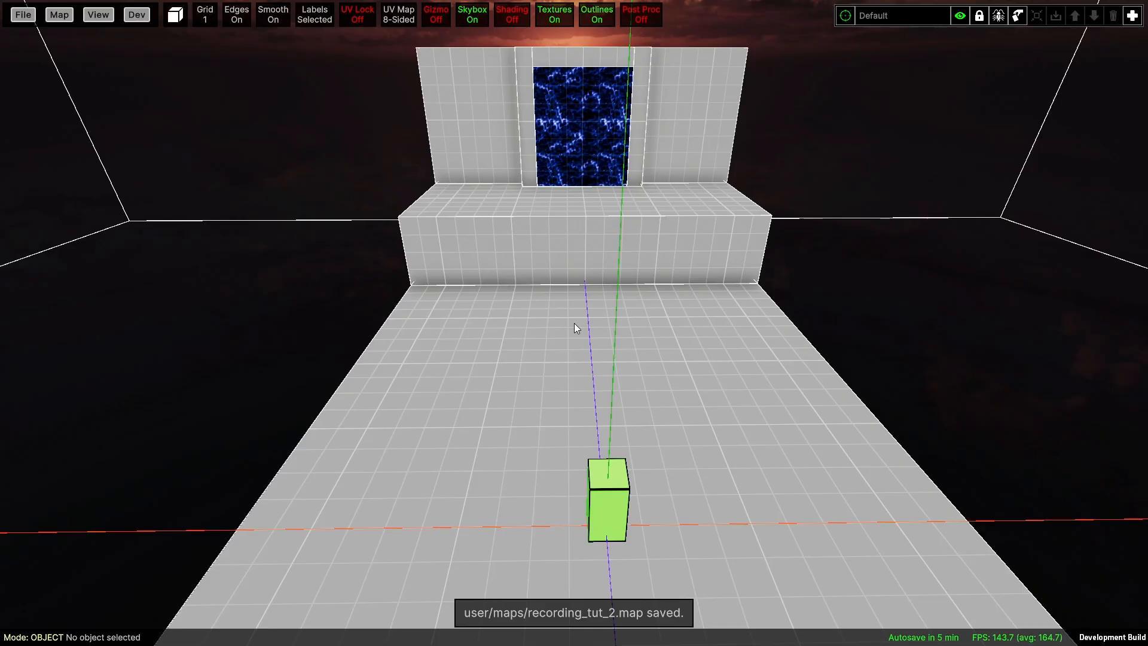
With grid size 1, create a low block about 2 by 2 units wide and 1 unit high on the floor beside the player start.
{"action": "middle_click_drag", "start_coordinate": [574, 323], "coordinate": [714, 336]}
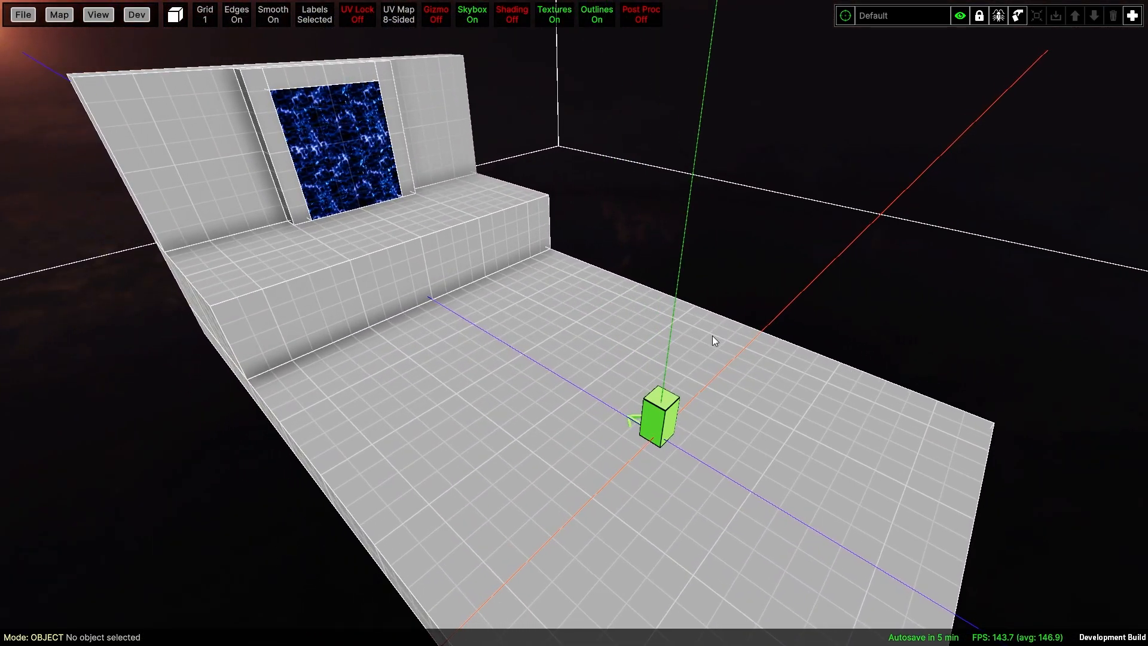
{"action": "key", "text": "bracketright"}
{"action": "key", "text": "bracketleft"}
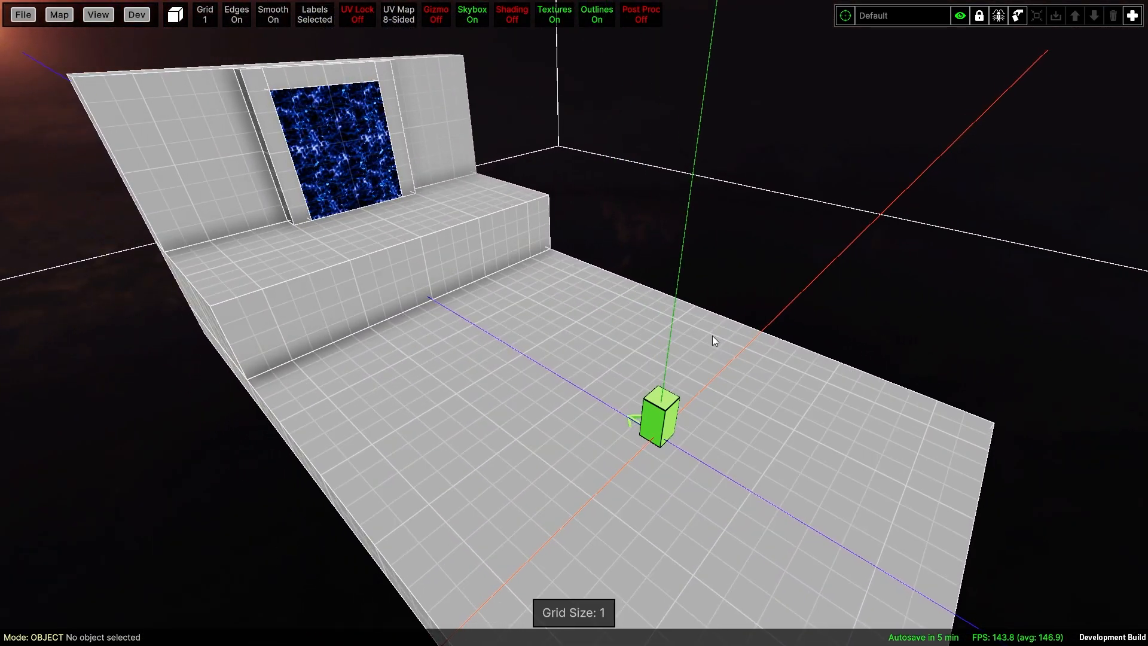
{"action": "key", "text": "bracketright"}
{"action": "key", "text": "c"}
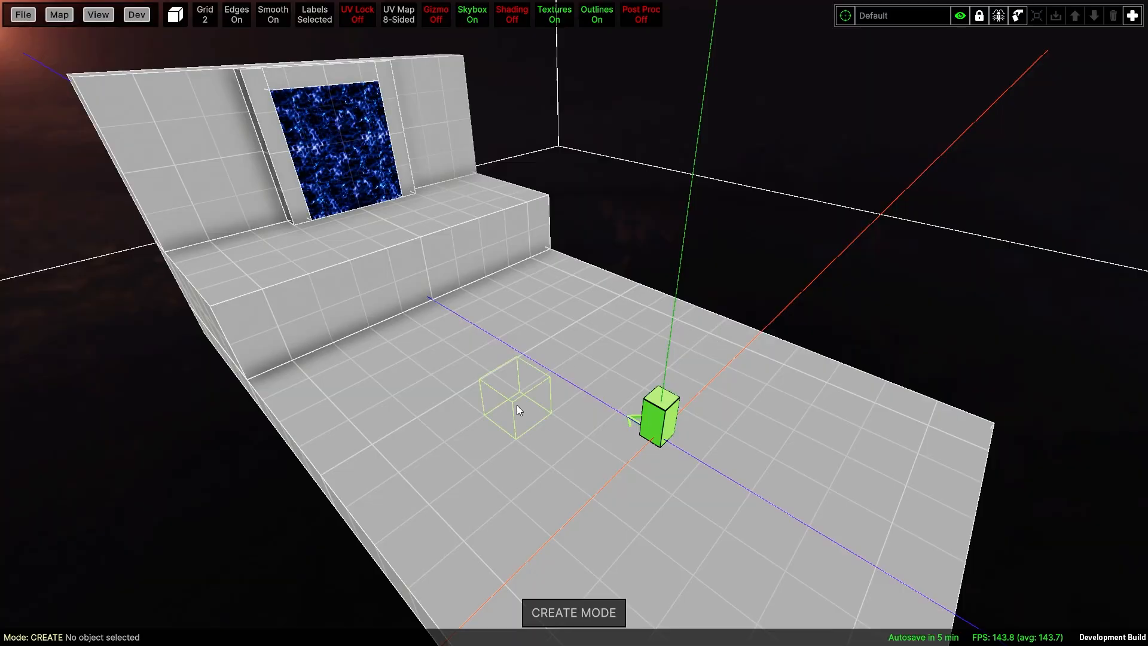
{"action": "key", "text": "bracketleft"}
{"action": "left_click_drag", "start_coordinate": [522, 417], "coordinate": [549, 407]}
{"action": "right_click_drag", "start_coordinate": [551, 389], "coordinate": [545, 386]}
{"action": "key", "text": "d"}
{"action": "key", "text": "Escape"}
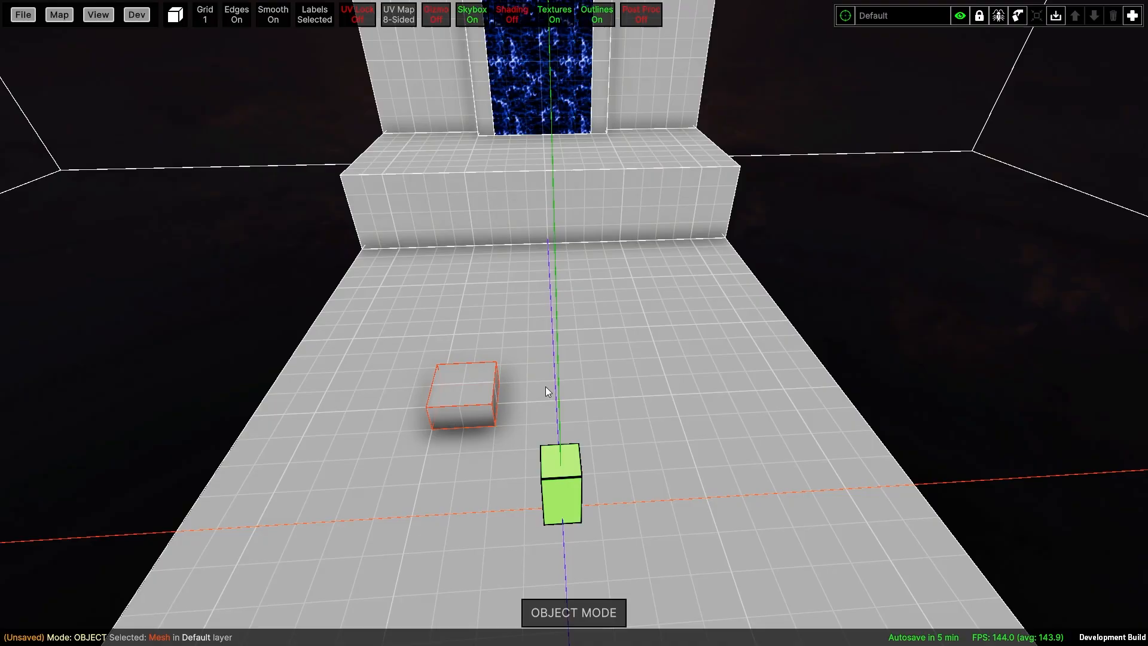
Duplicate the low block twice and heighten the copies so the three blocks step up toward the platform.
{"action": "left_click_drag", "start_coordinate": [465, 396], "coordinate": [553, 309], "text": "shift"}
{"action": "right_click_drag", "start_coordinate": [552, 309], "coordinate": [529, 299]}
{"action": "left_click_drag", "start_coordinate": [529, 299], "coordinate": [529, 287], "text": "ctrl"}
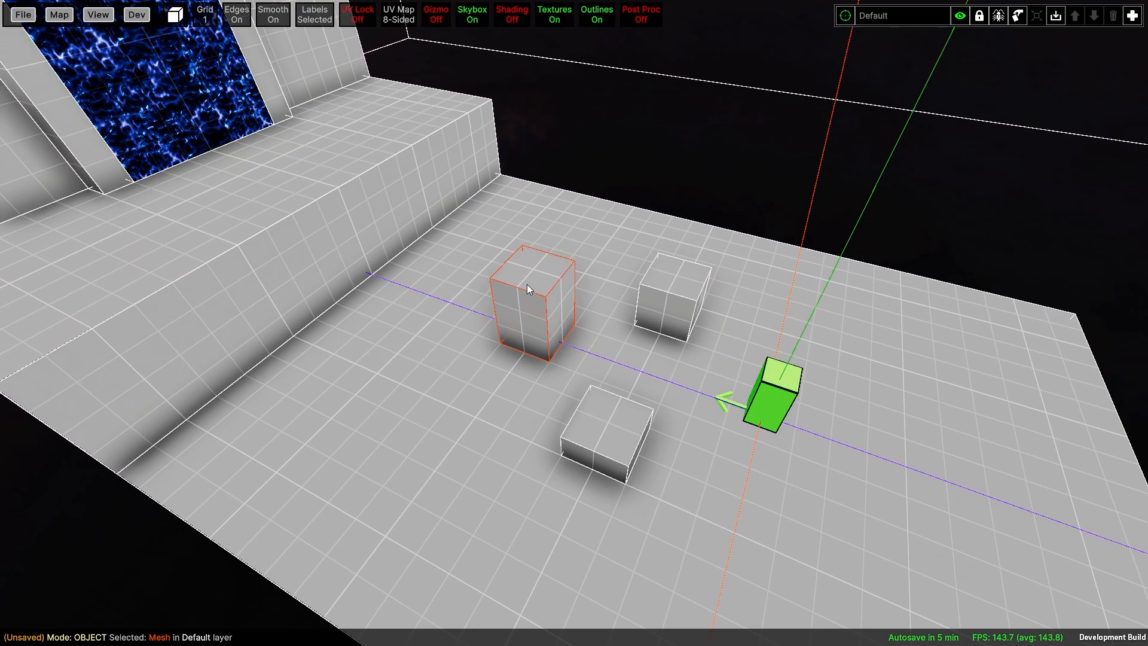
Place a Spectral Shovel power-up from the asset library on top of the tallest block.
{"action": "key", "text": "Tab"}
{"action": "key", "text": "p"}
{"action": "left_click", "coordinate": [325, 103]}
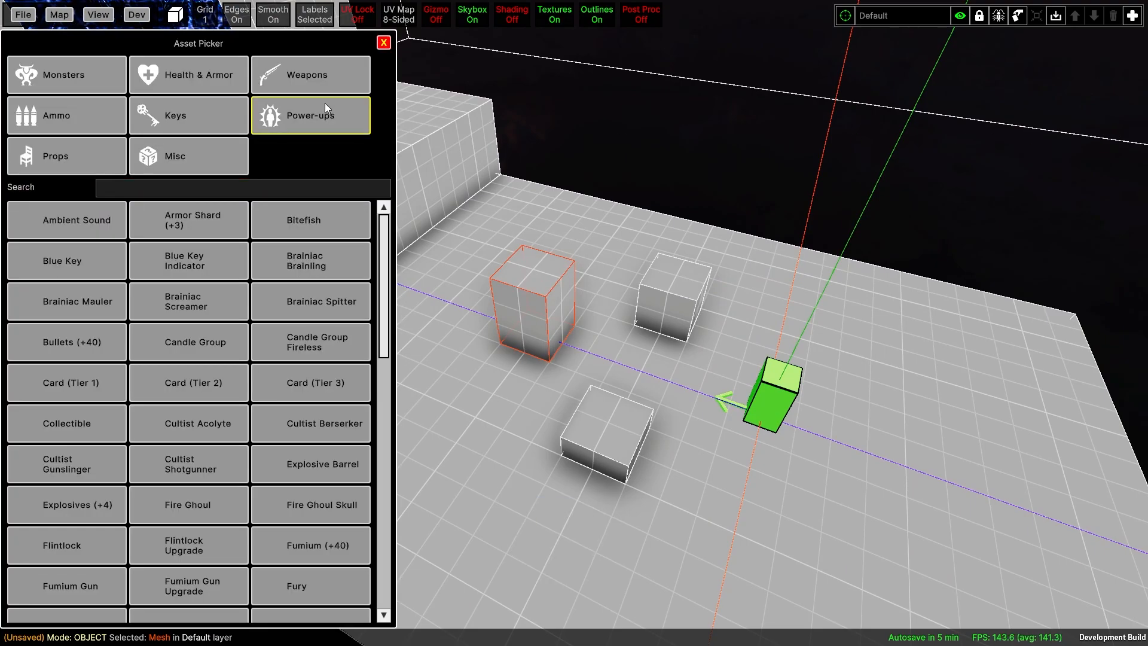
{"action": "left_click_drag", "start_coordinate": [89, 304], "coordinate": [537, 265]}
{"action": "right_click_drag", "start_coordinate": [552, 159], "coordinate": [329, 194]}
{"action": "key", "text": "p"}
Save the map and playtest it by climbing the blocks, picking up the Spectral Shovel and trying the surface on the back wall.
{"action": "key", "text": "ctrl+s"}
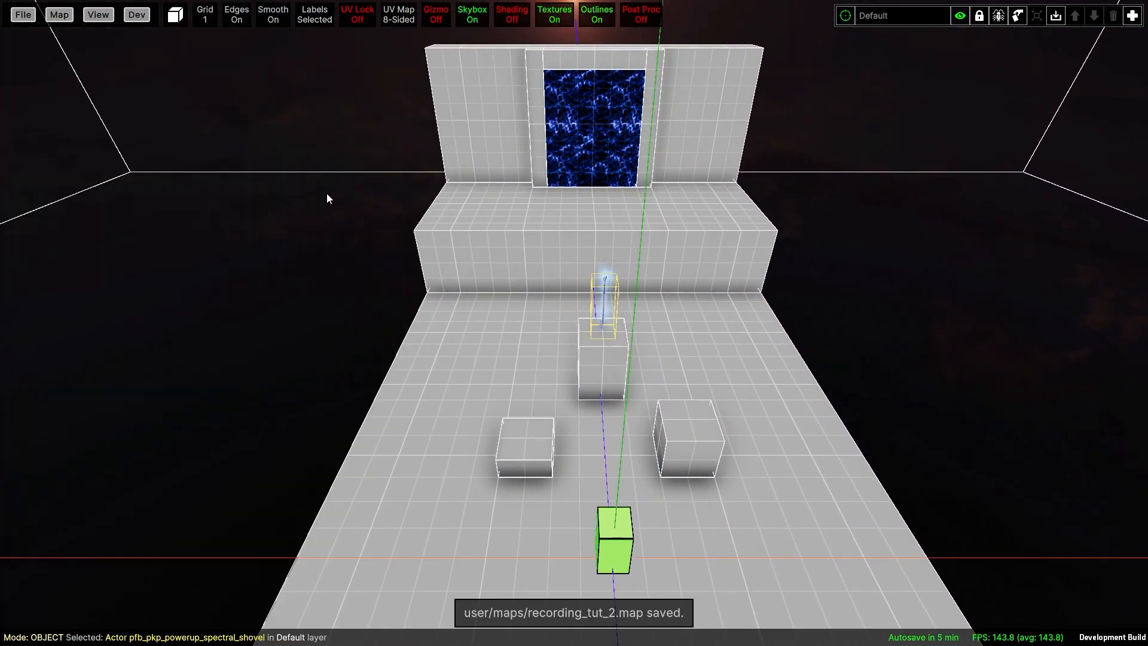
{"action": "key", "text": "F5"}
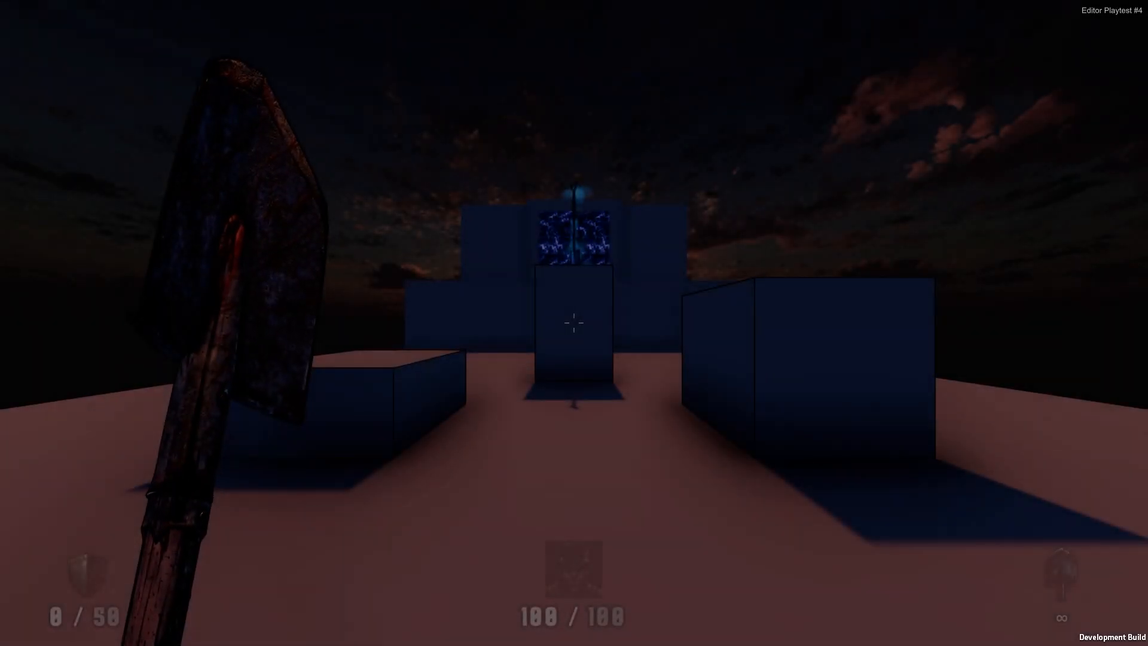
{"action": "key", "text": "w"}
{"action": "key", "text": "space"}
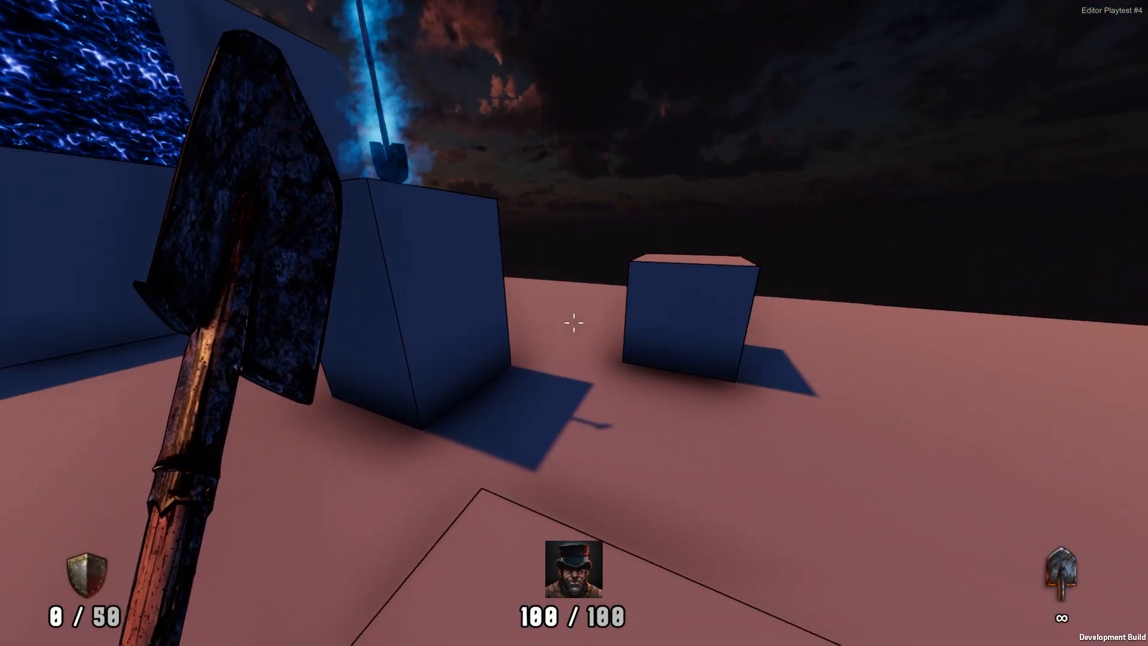
{"action": "key", "text": "space"}
{"action": "key", "text": "w"}
{"action": "key", "text": "space"}
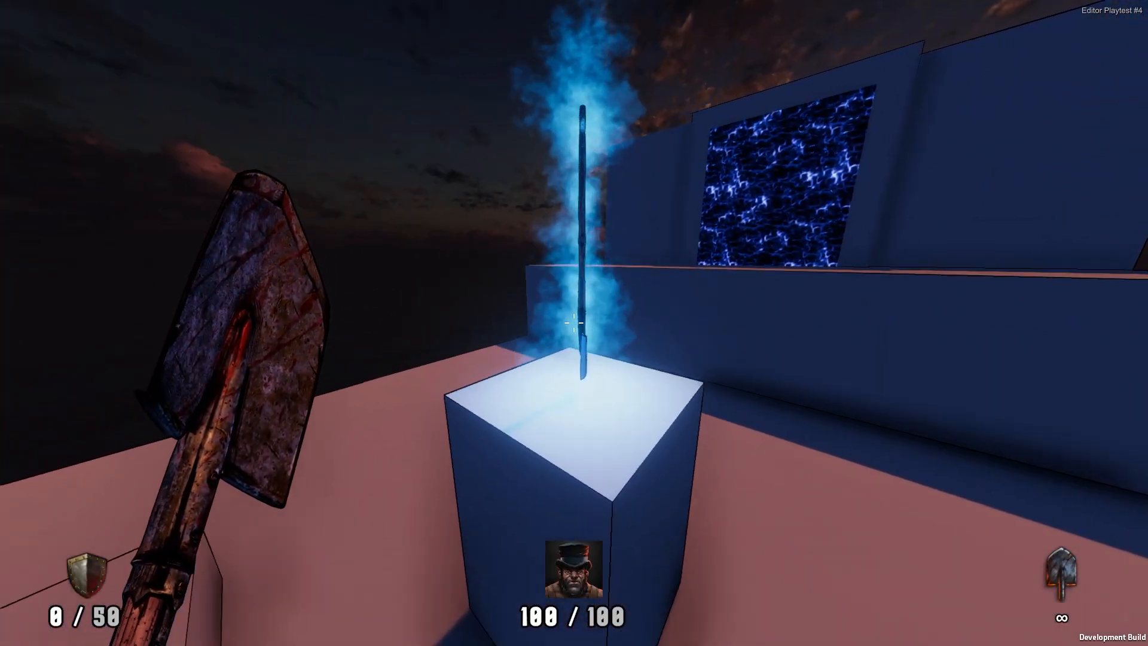
{"action": "key", "text": "w"}
{"action": "key", "text": "space"}
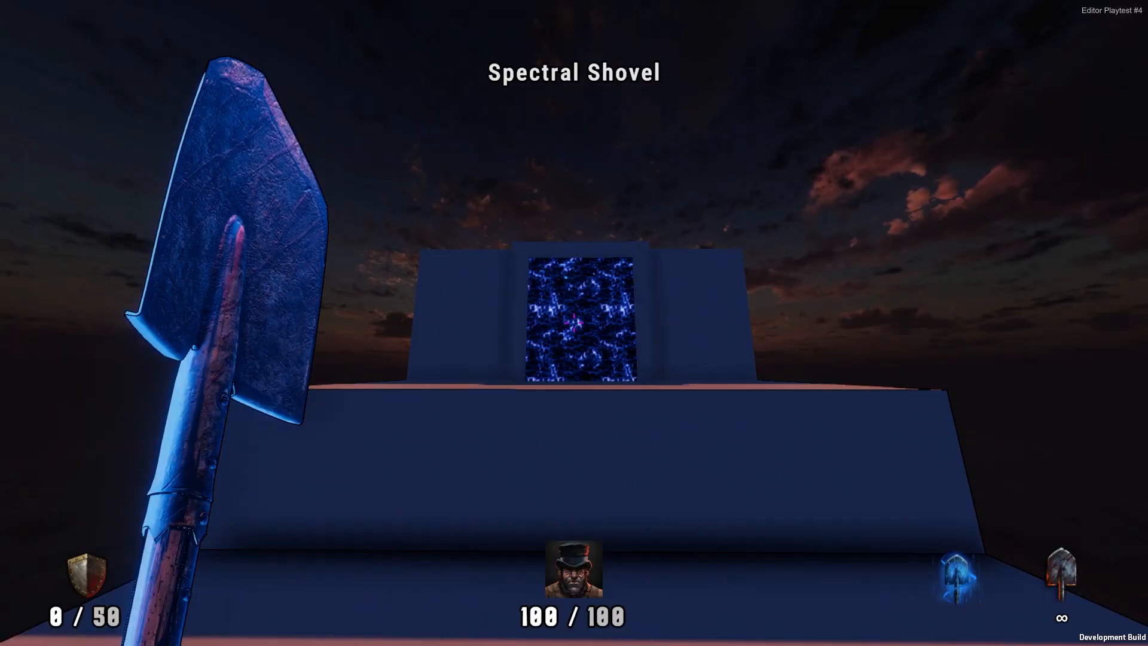
{"action": "key", "text": "w"}
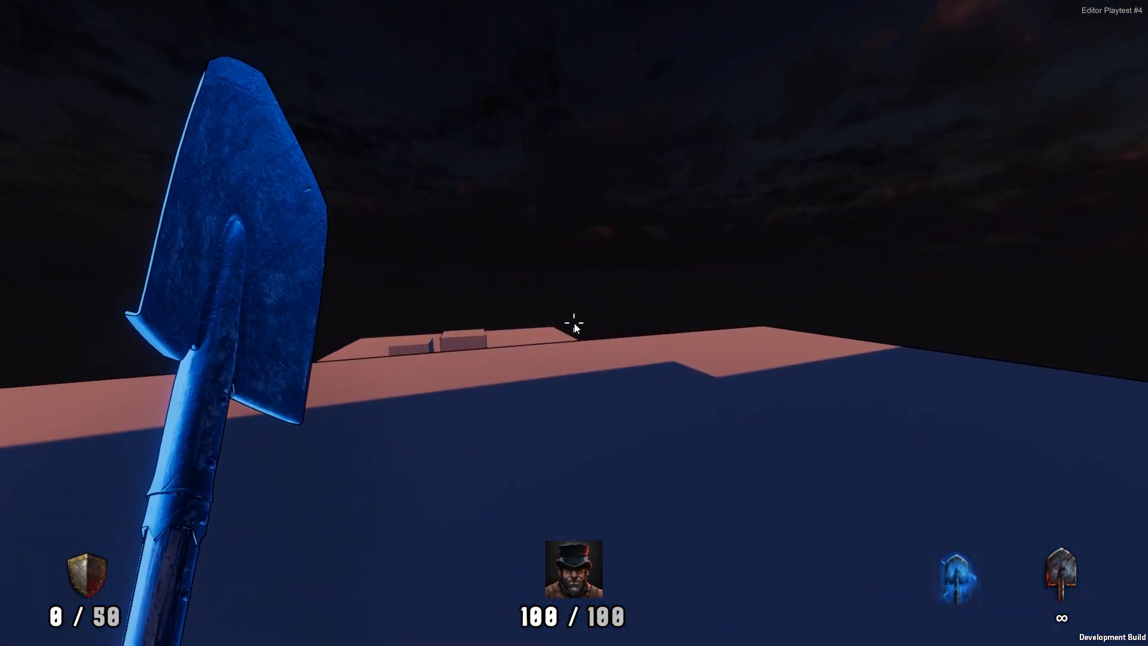
{"action": "key", "text": "Escape"}
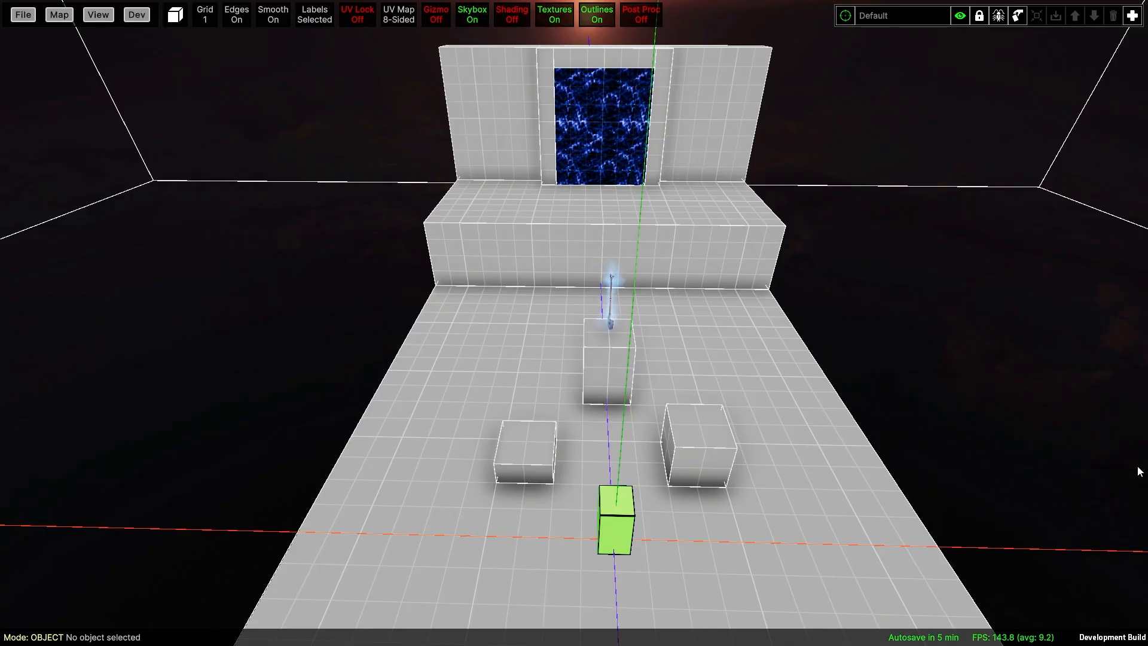
Create a block in front of the Spectral Shovel Surface and stretch it in width and height to cover the whole surface.
{"action": "right_click_drag", "start_coordinate": [1137, 466], "coordinate": [1142, 392]}
{"action": "key", "text": "w"}
{"action": "key", "text": "c"}
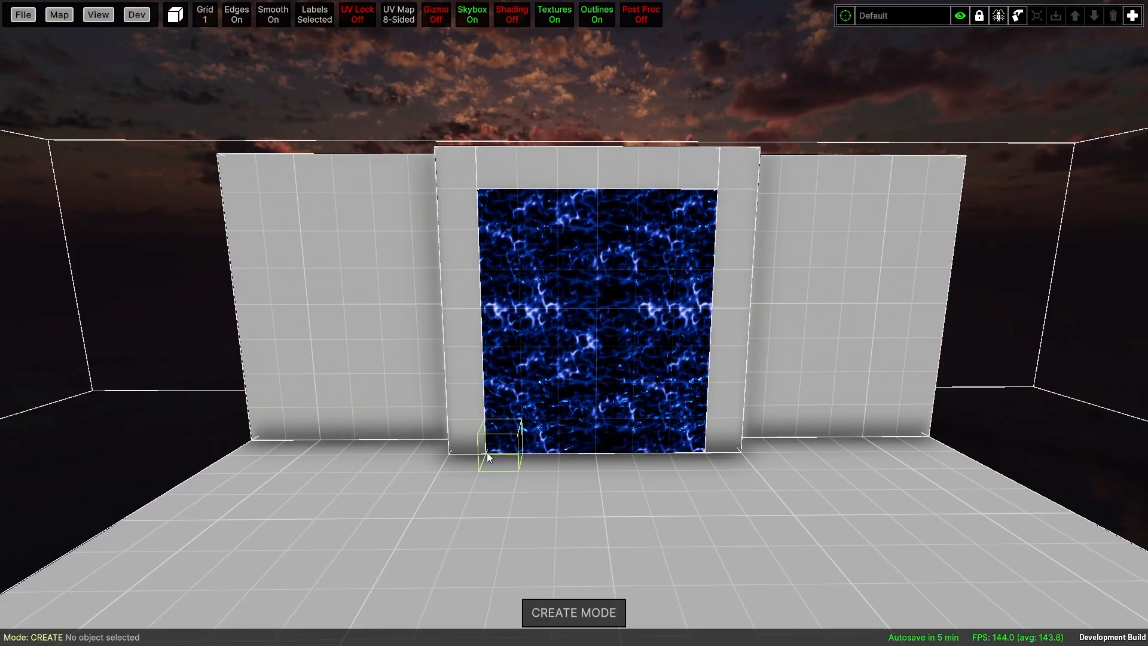
{"action": "left_click", "coordinate": [487, 452]}
{"action": "middle_click_drag", "start_coordinate": [643, 430], "coordinate": [531, 490]}
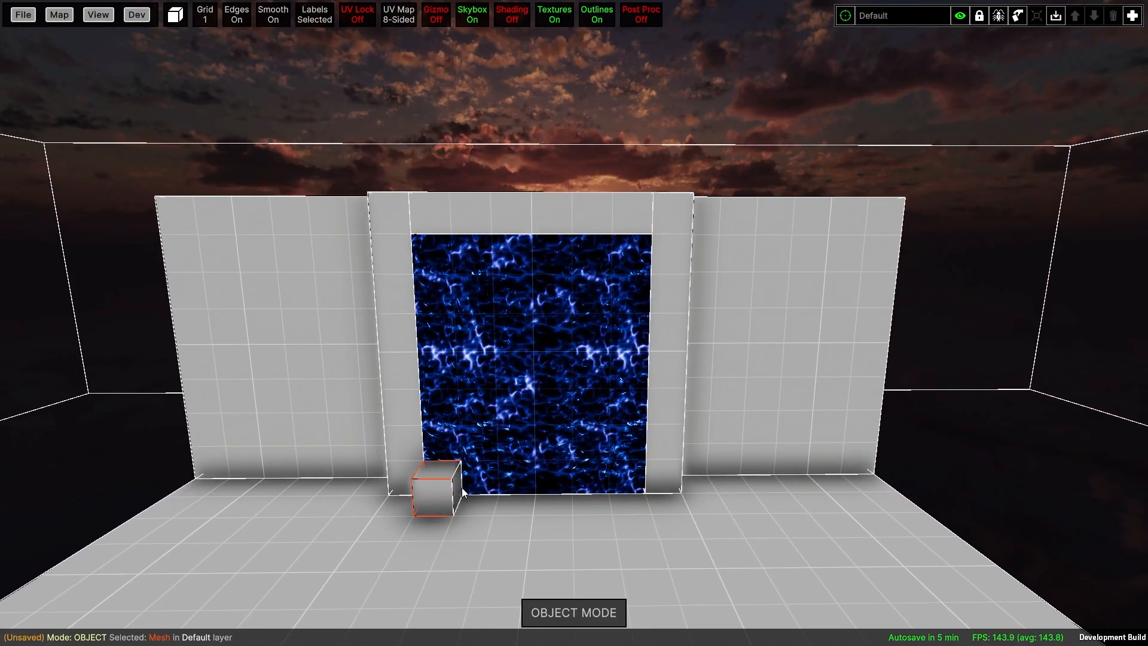
{"action": "left_click_drag", "start_coordinate": [463, 493], "coordinate": [653, 493]}
{"action": "left_click_drag", "start_coordinate": [601, 462], "coordinate": [584, 242]}
Convert the block covering the Spectral Shovel Surface into a Breakable.
{"action": "key", "text": "a"}
{"action": "right_click_drag", "start_coordinate": [574, 274], "coordinate": [616, 310]}
{"action": "key", "text": "s"}
{"action": "right_click", "coordinate": [438, 225]}
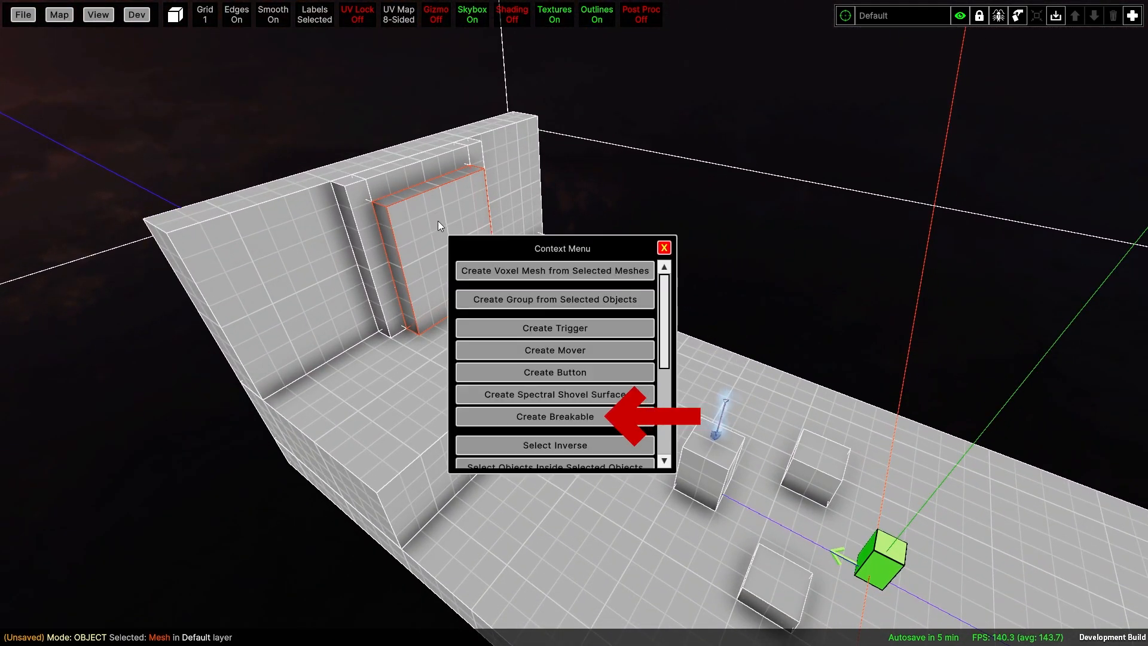
{"action": "left_click", "coordinate": [506, 422]}
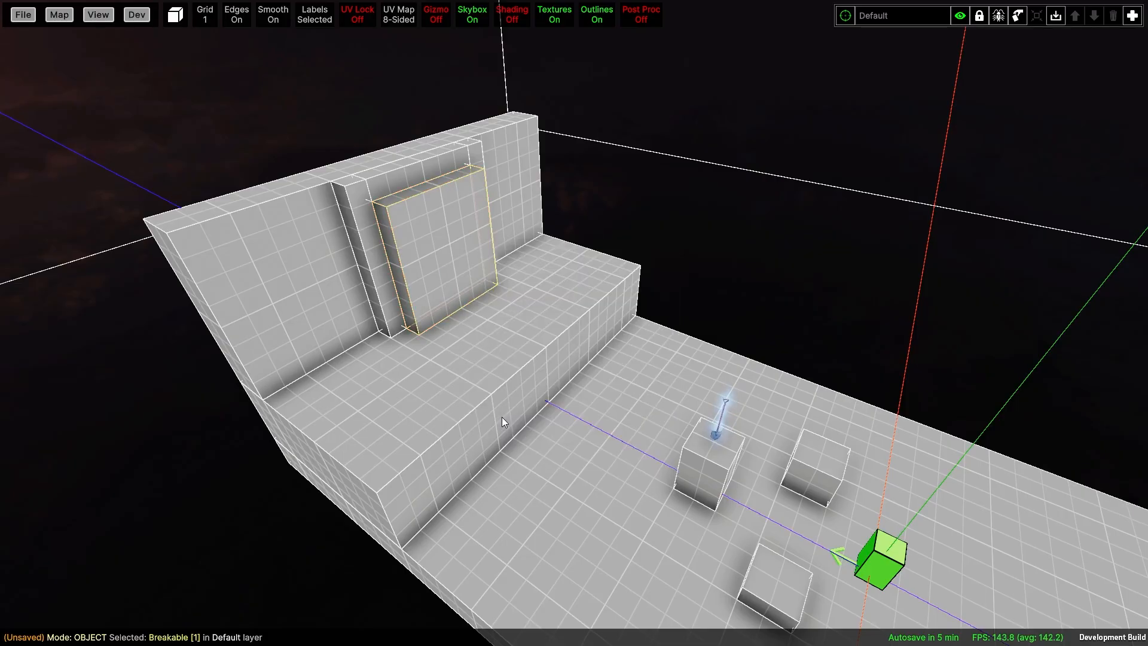
Give the breakable the script ID shovel_breakable and set its health to 99999.
{"action": "key", "text": "i"}
{"action": "left_click", "coordinate": [254, 143]}
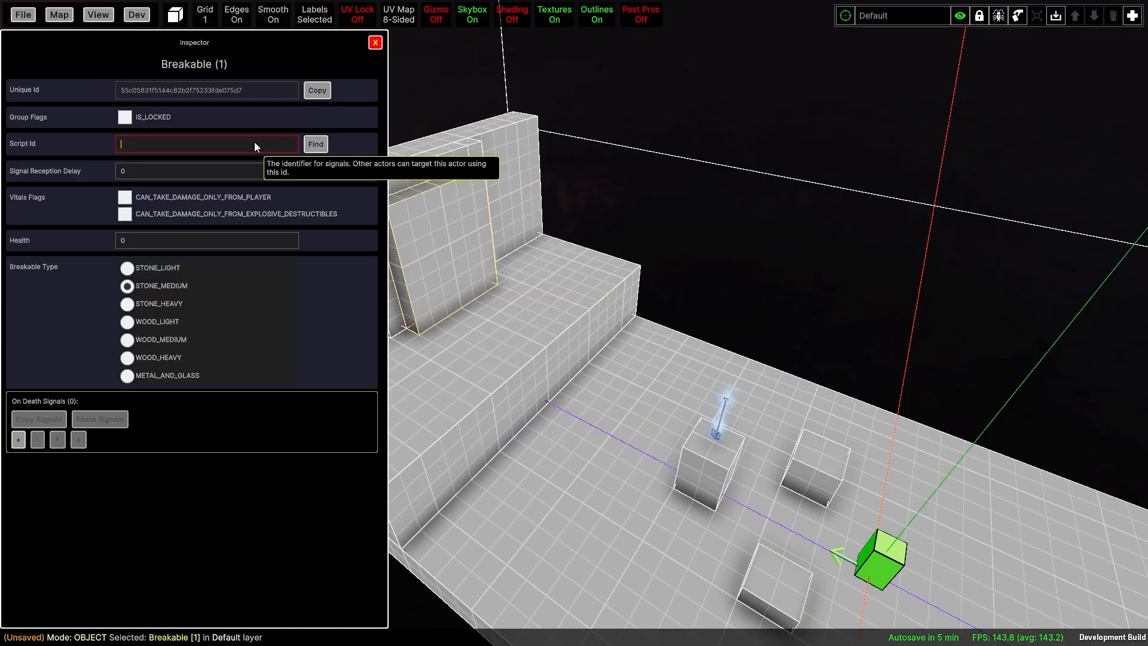
{"action": "type", "text": "shovel_breakab"}
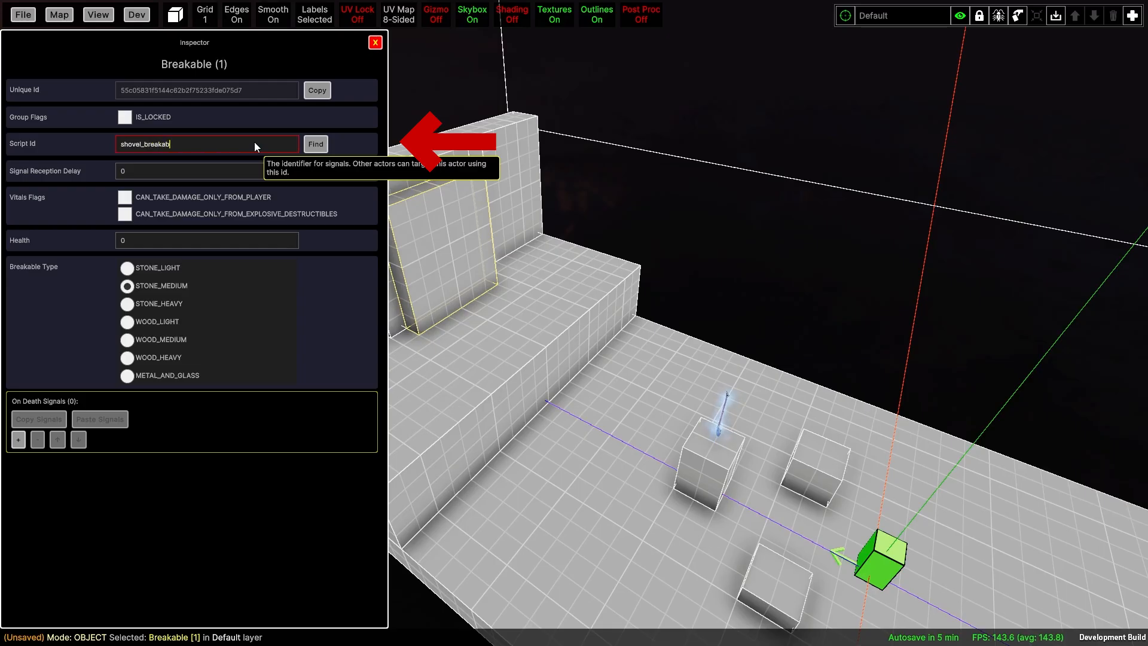
{"action": "type", "text": "le"}
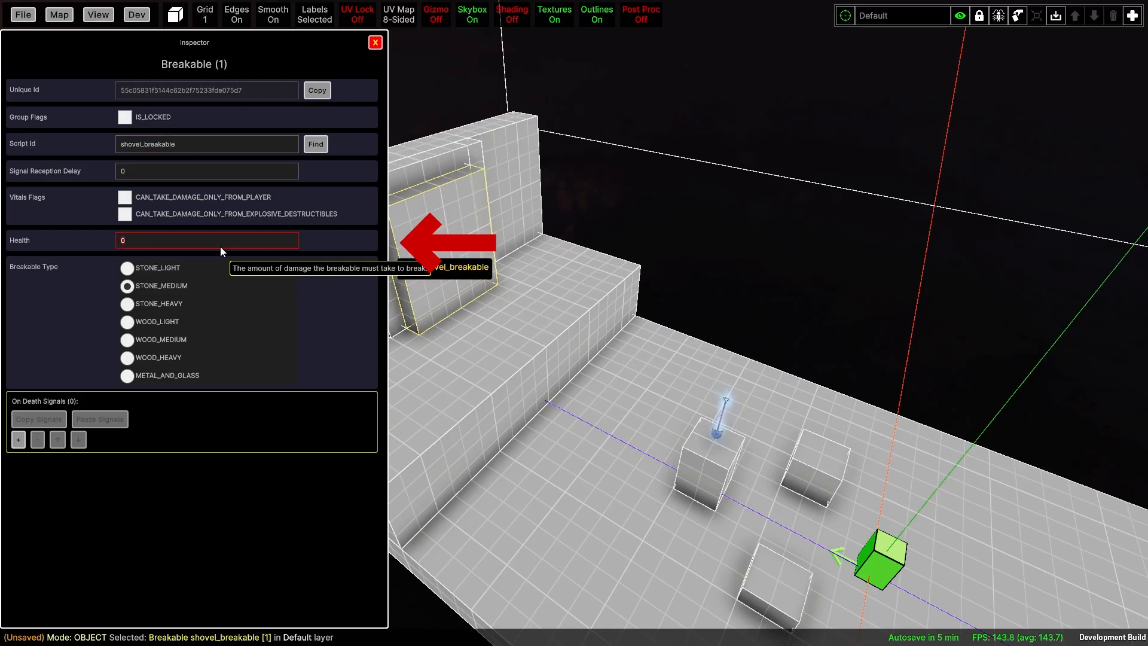
{"action": "type", "text": "99999"}
{"action": "left_click", "coordinate": [376, 43]}
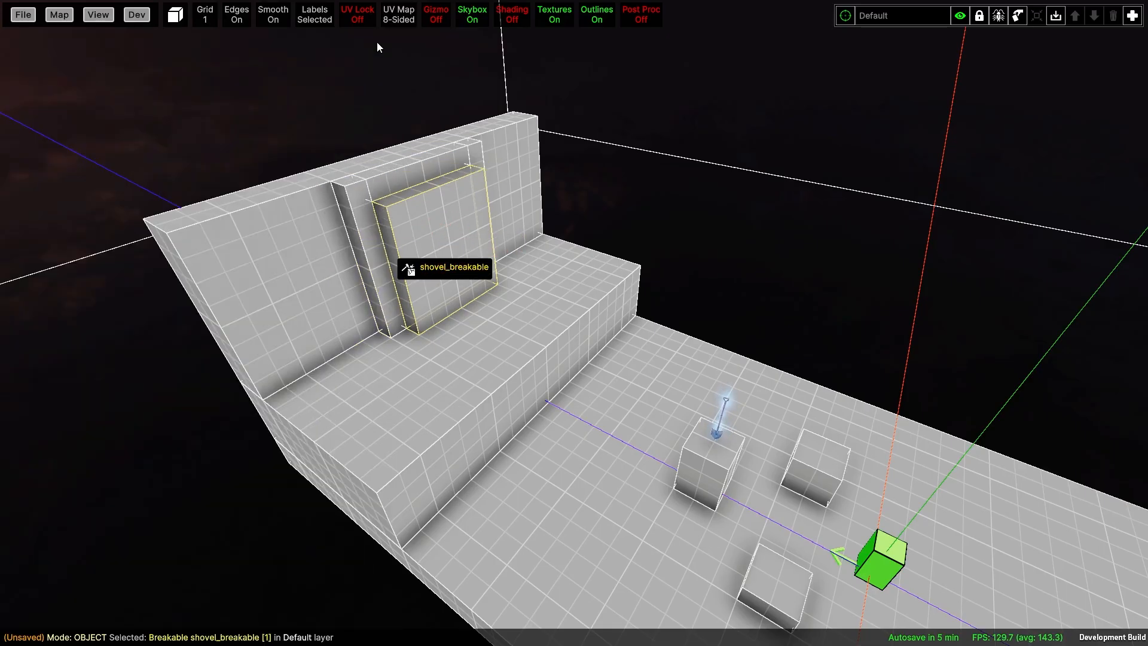
Add an On Picked Up signal to the Spectral Shovel pickup with target ID shovel_breakable and the perform command.
{"action": "double_click", "coordinate": [715, 427]}
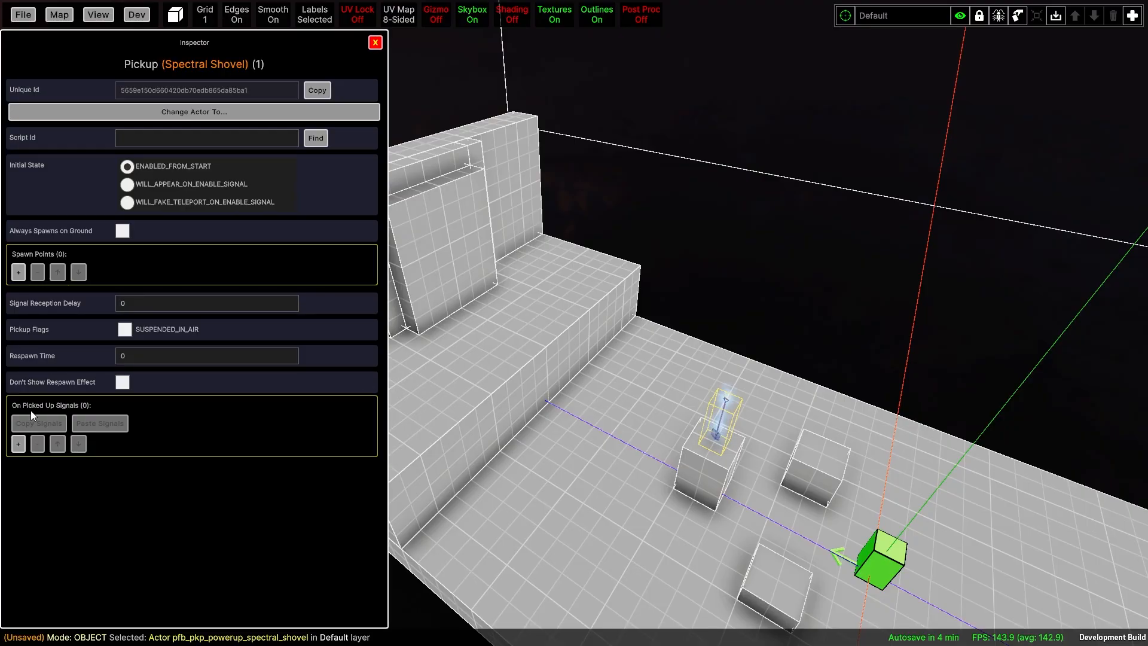
{"action": "left_click", "coordinate": [192, 471]}
{"action": "type", "text": "sh"}
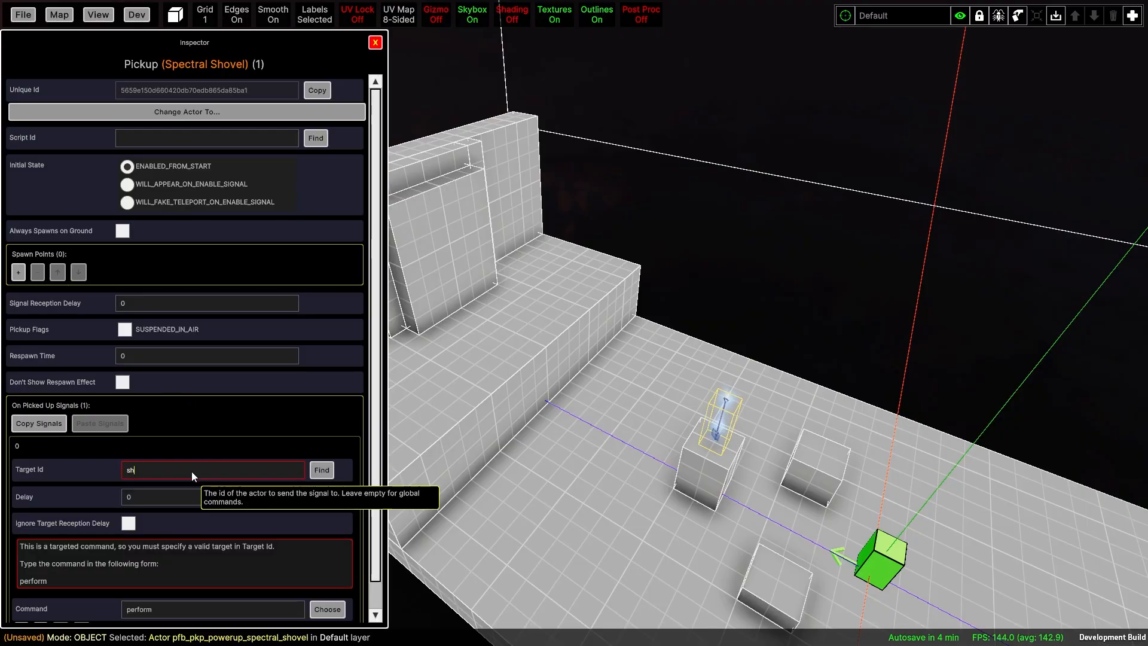
{"action": "type", "text": "ovel_breakable"}
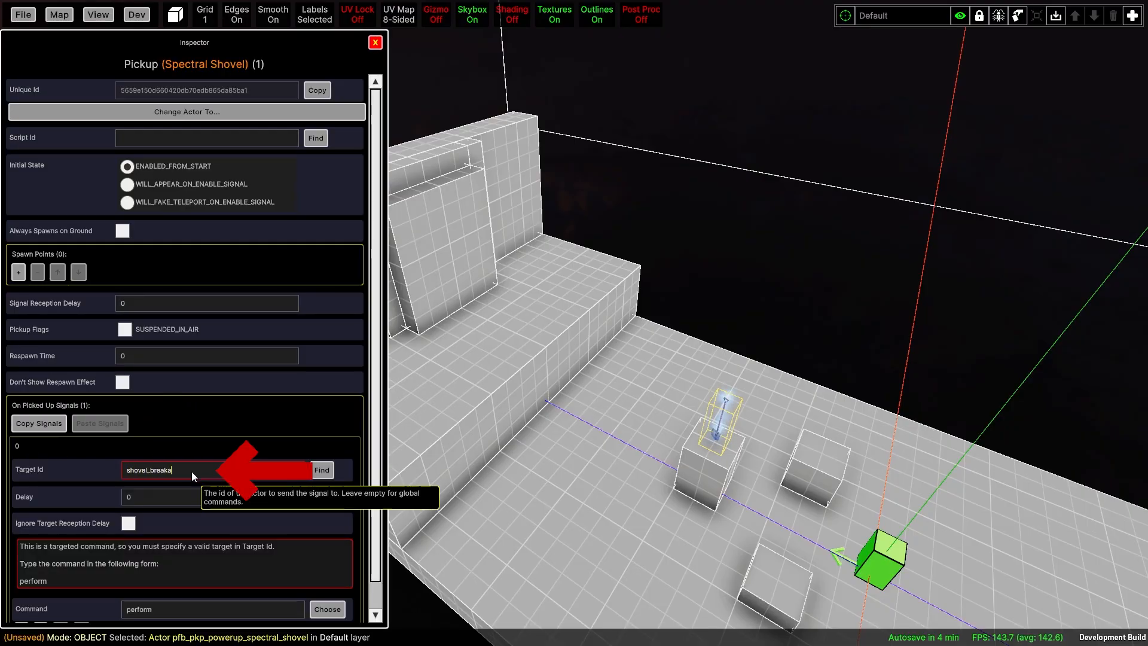
{"action": "left_click", "coordinate": [376, 43]}
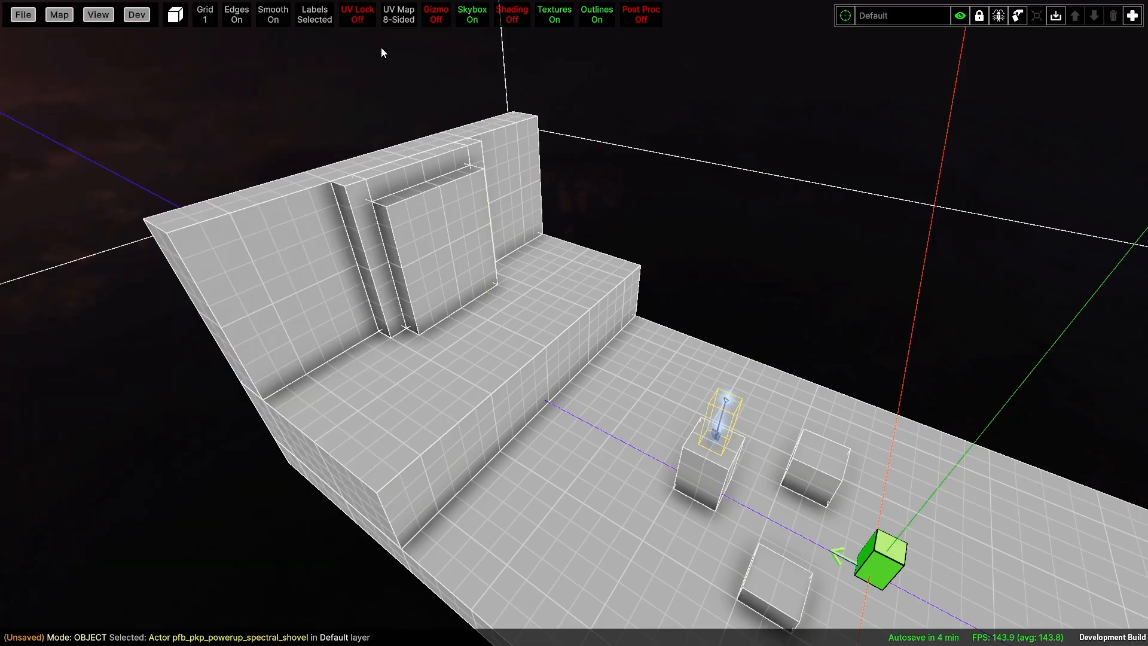
Playtest the map, pick up the Spectral Shovel and check that the panel covering the Spectral Shovel Surface breaks.
{"action": "key", "text": "F5"}
{"action": "key", "text": "w"}
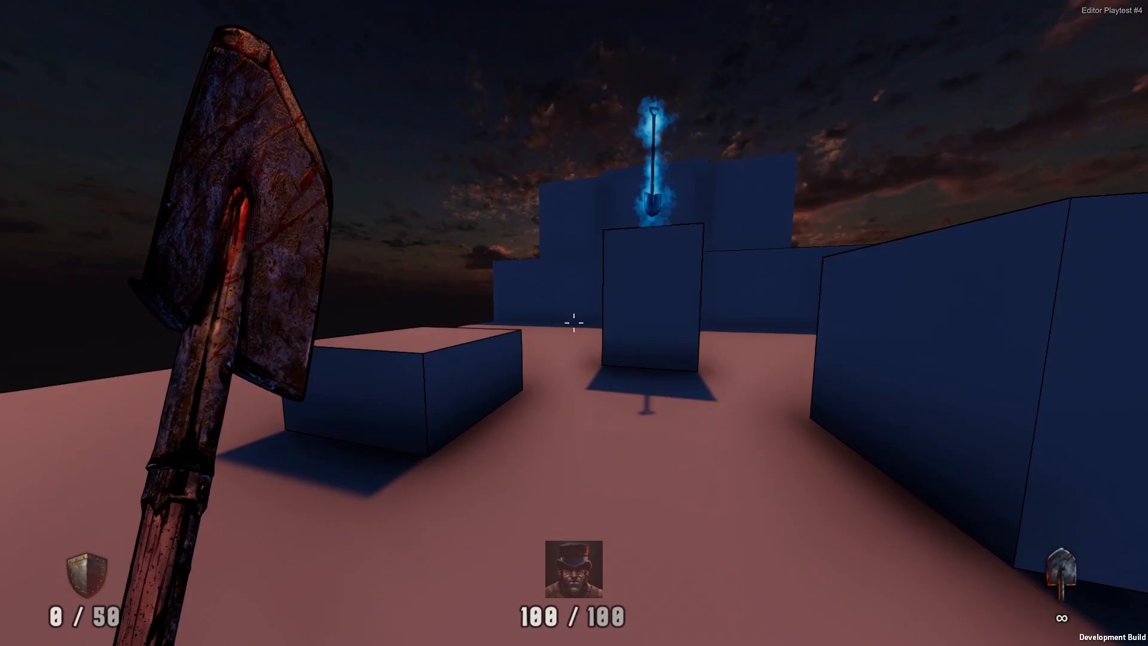
{"action": "key", "text": "w"}
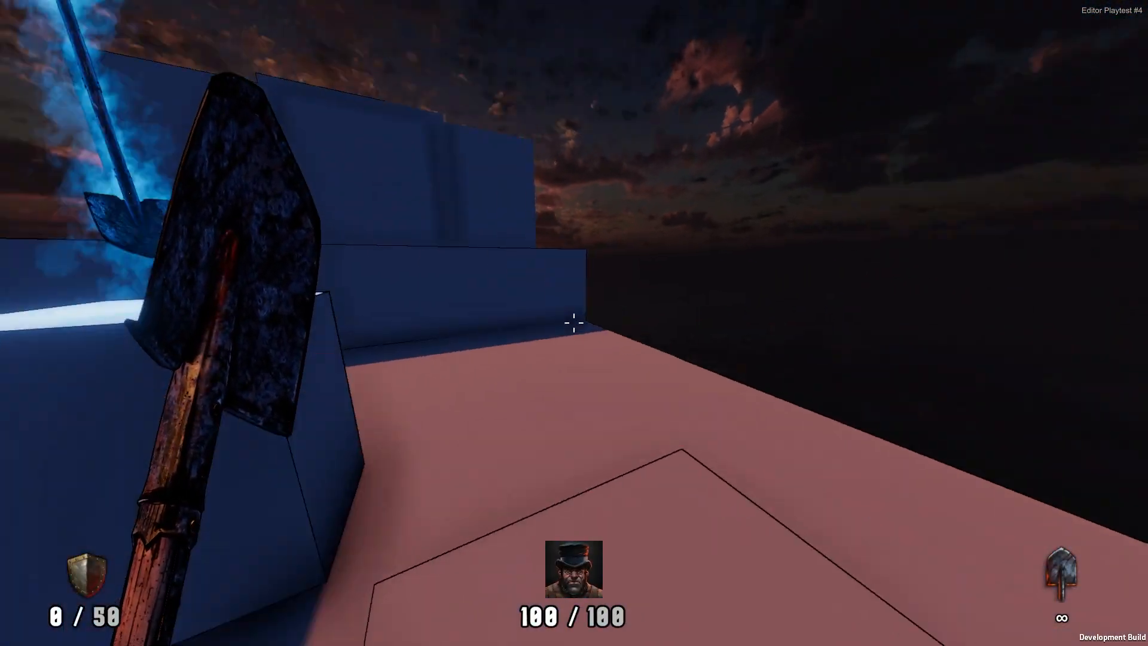
{"action": "key", "text": "w"}
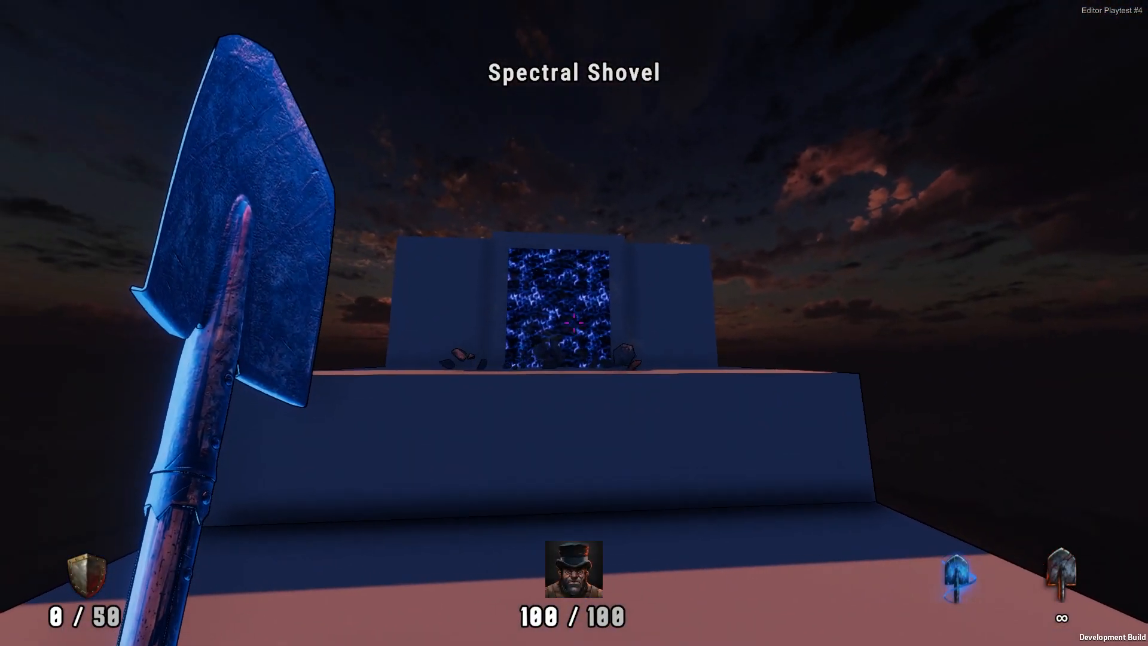
{"action": "key", "text": "e"}
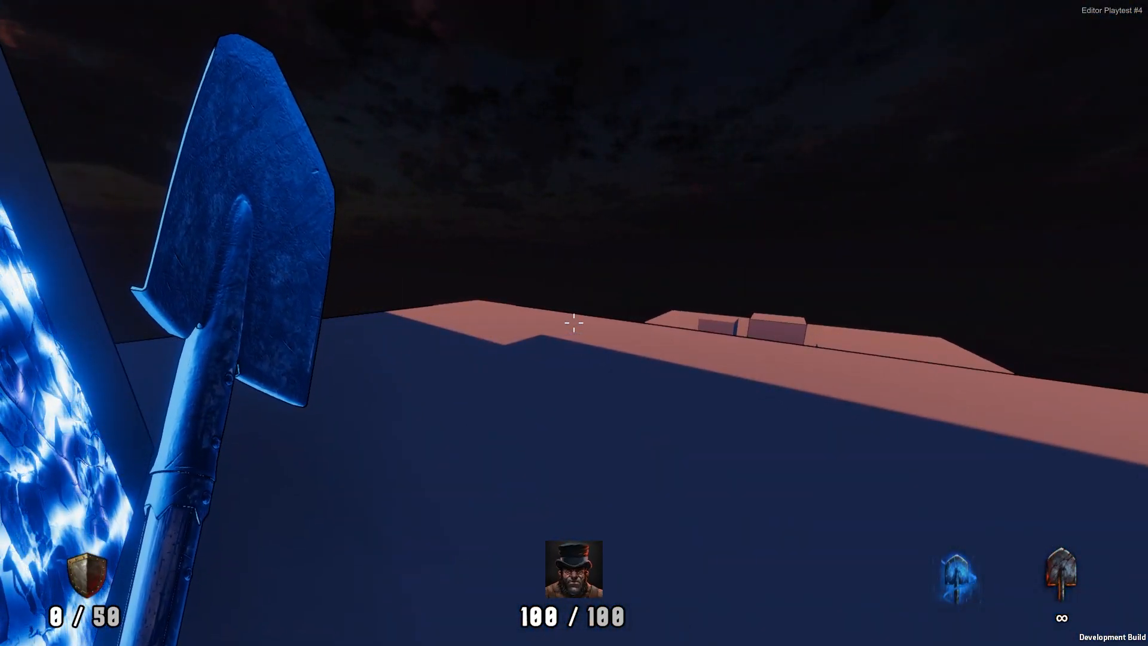
{"action": "key", "text": "Escape"}
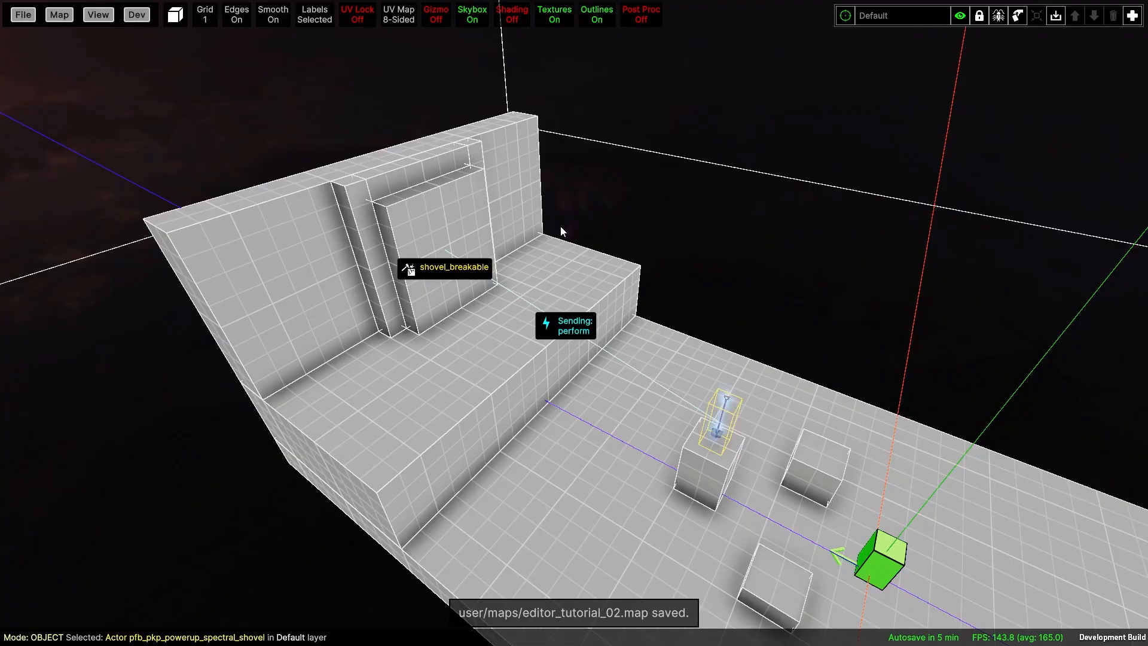
Playtest the bridge map, fight the monsters under the collapsed bridge and use the spectral surface to reach the armor by the arched doorway.
{"action": "key", "text": "F5"}
{"action": "key", "text": "w"}
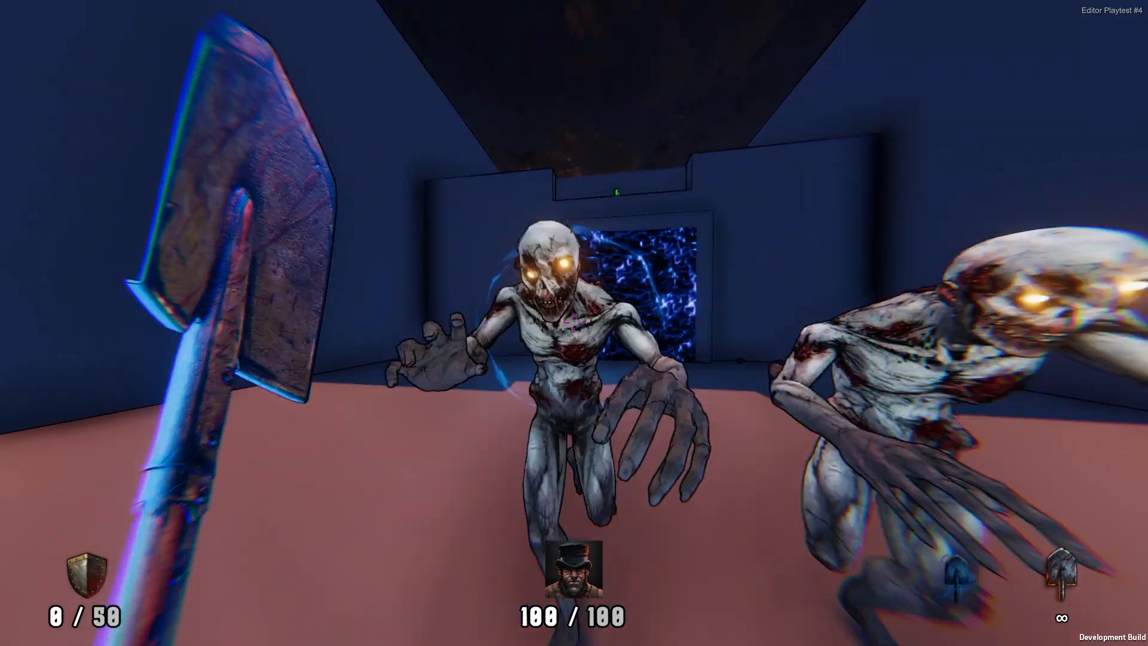
{"action": "left_click", "coordinate": [574, 323]}
{"action": "key", "text": "w"}
{"action": "left_click", "coordinate": [574, 323]}
{"action": "key", "text": "w"}
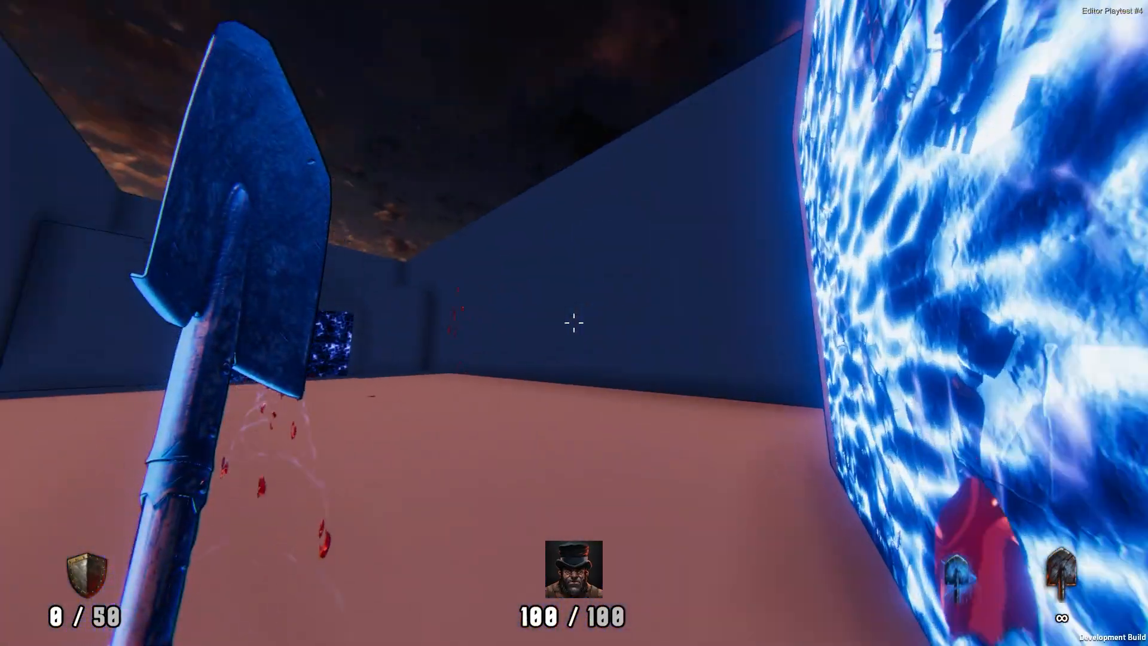
{"action": "key", "text": "w"}
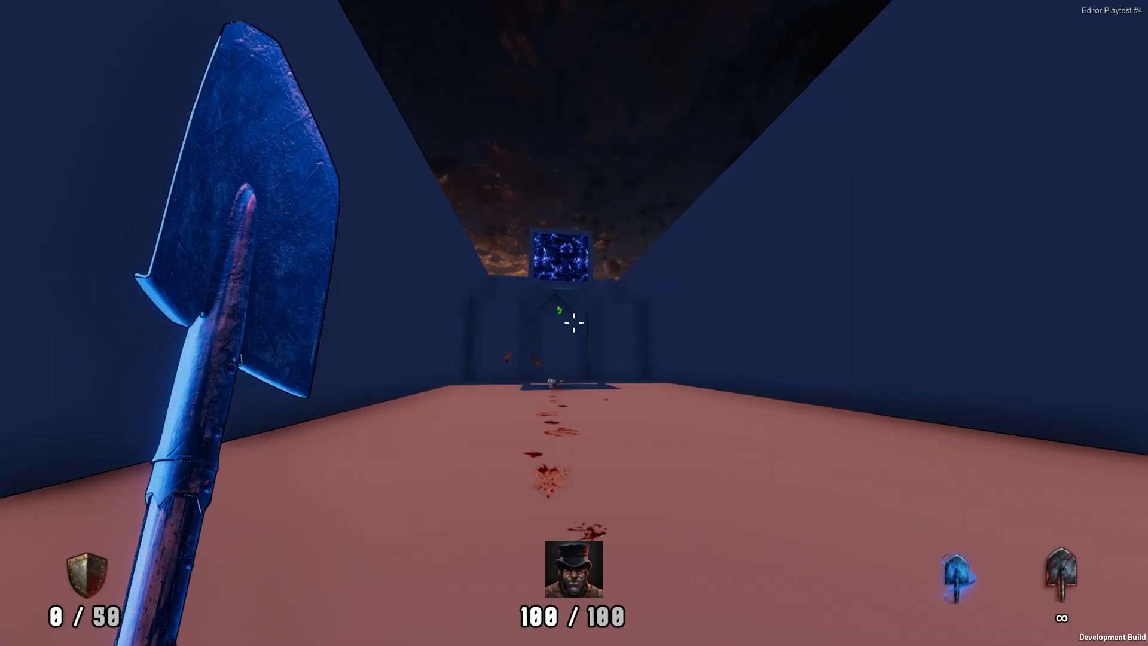
{"action": "key", "text": "w"}
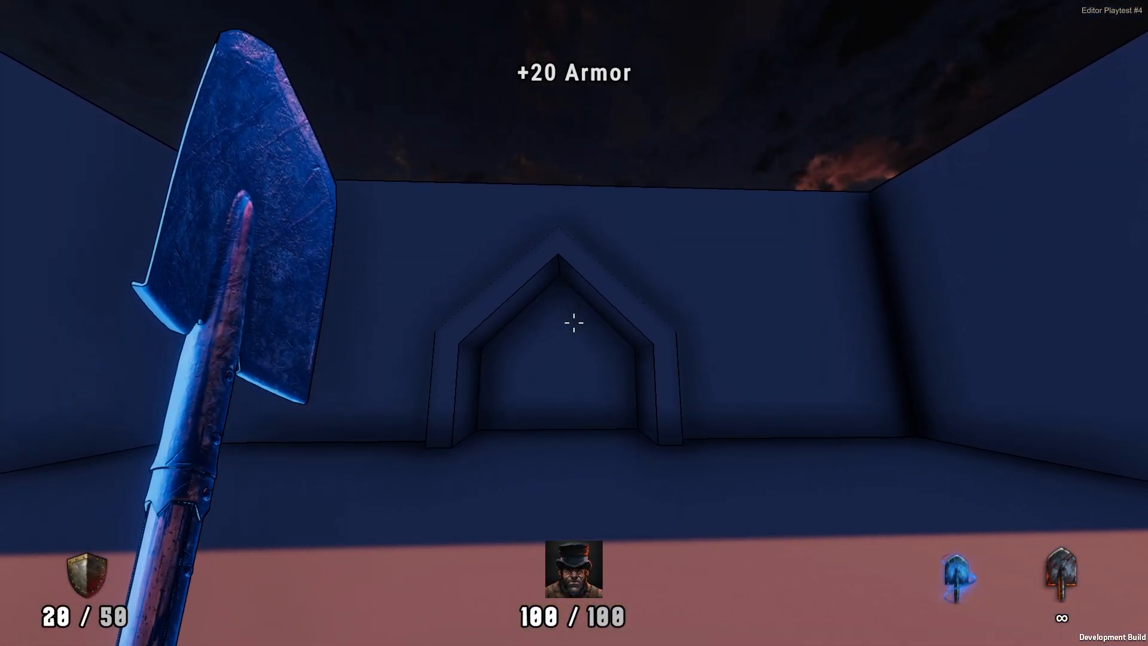
{"action": "key", "text": "Escape"}
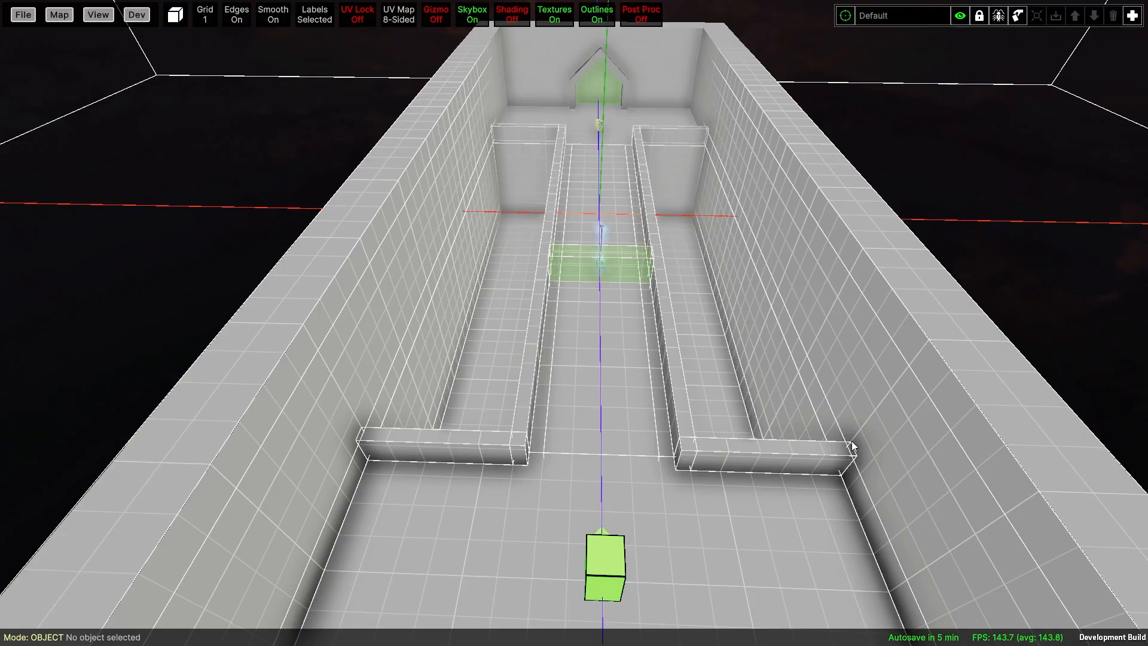
Select the bridge_brk breakable and examine the bridge from its entrance and from above.
{"action": "left_click", "coordinate": [602, 342]}
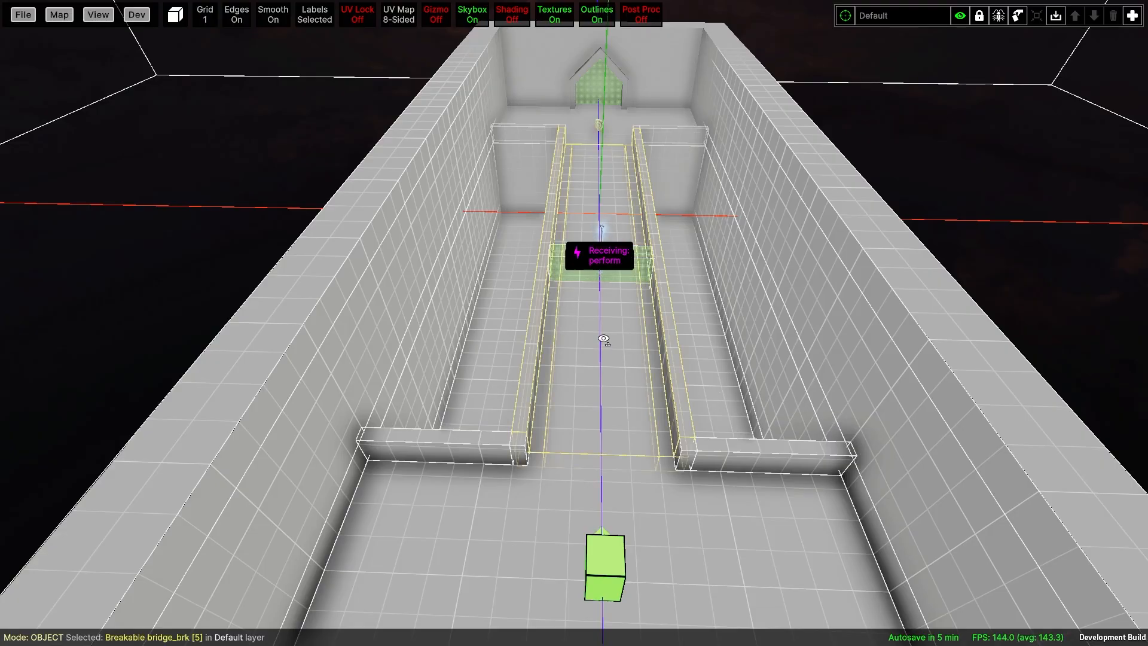
{"action": "key", "text": "w"}
{"action": "mouse_move", "coordinate": [601, 339]}
{"action": "right_mouse_down"}
{"action": "mouse_move", "coordinate": [589, 364]}
{"action": "mouse_move", "coordinate": [549, 384]}
{"action": "mouse_move", "coordinate": [529, 259]}
{"action": "mouse_move", "coordinate": [537, 248]}
{"action": "mouse_move", "coordinate": [461, 257]}
{"action": "mouse_move", "coordinate": [643, 276]}
{"action": "right_mouse_up"}
{"action": "key", "text": "s"}
{"action": "key", "text": "a"}
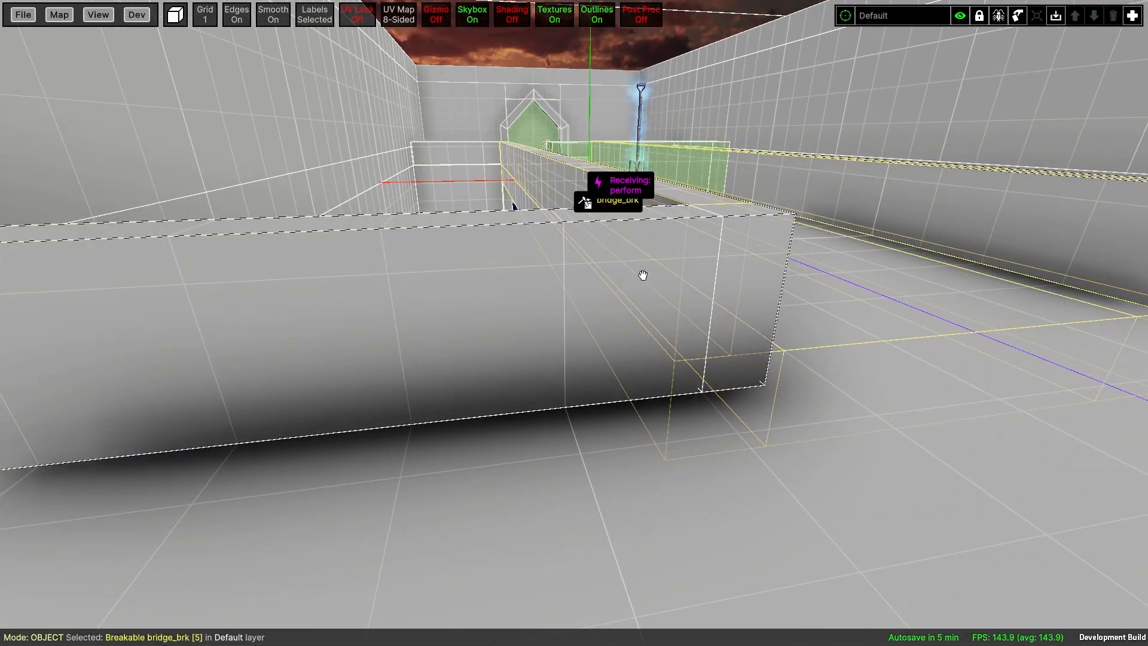
{"action": "middle_click_drag", "start_coordinate": [643, 275], "coordinate": [782, 372]}
{"action": "mouse_move", "coordinate": [782, 372]}
{"action": "right_mouse_down"}
{"action": "mouse_move", "coordinate": [1012, 377]}
{"action": "mouse_move", "coordinate": [744, 360]}
{"action": "mouse_move", "coordinate": [679, 325]}
{"action": "right_mouse_up"}
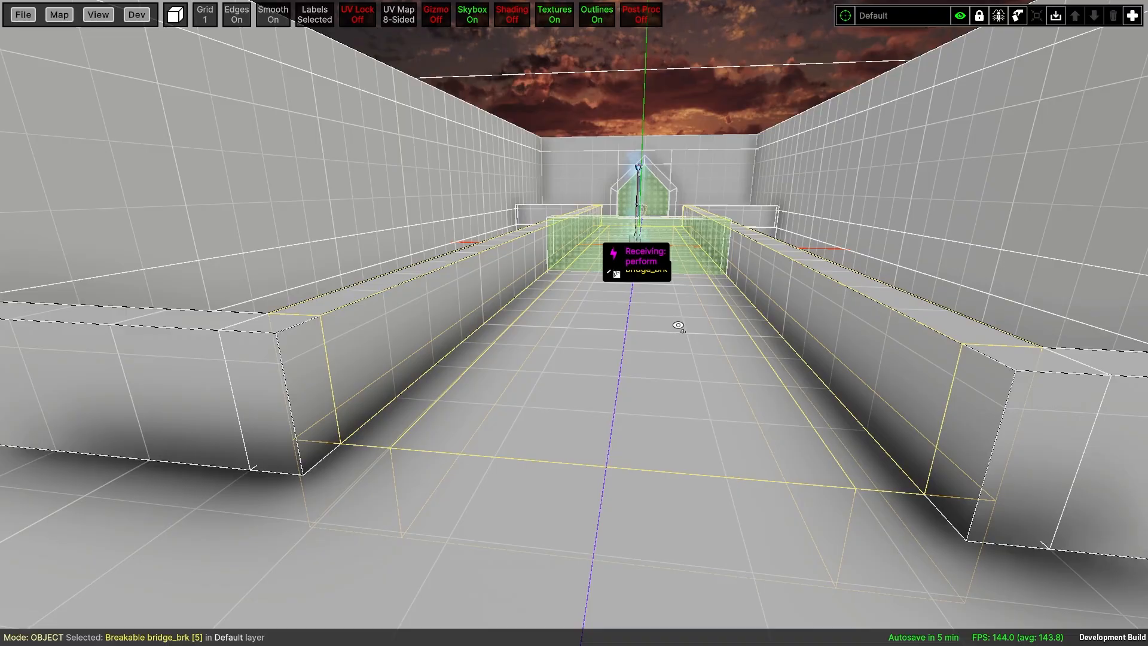
{"action": "key", "text": "w"}
{"action": "right_click_drag", "start_coordinate": [678, 325], "coordinate": [793, 536]}
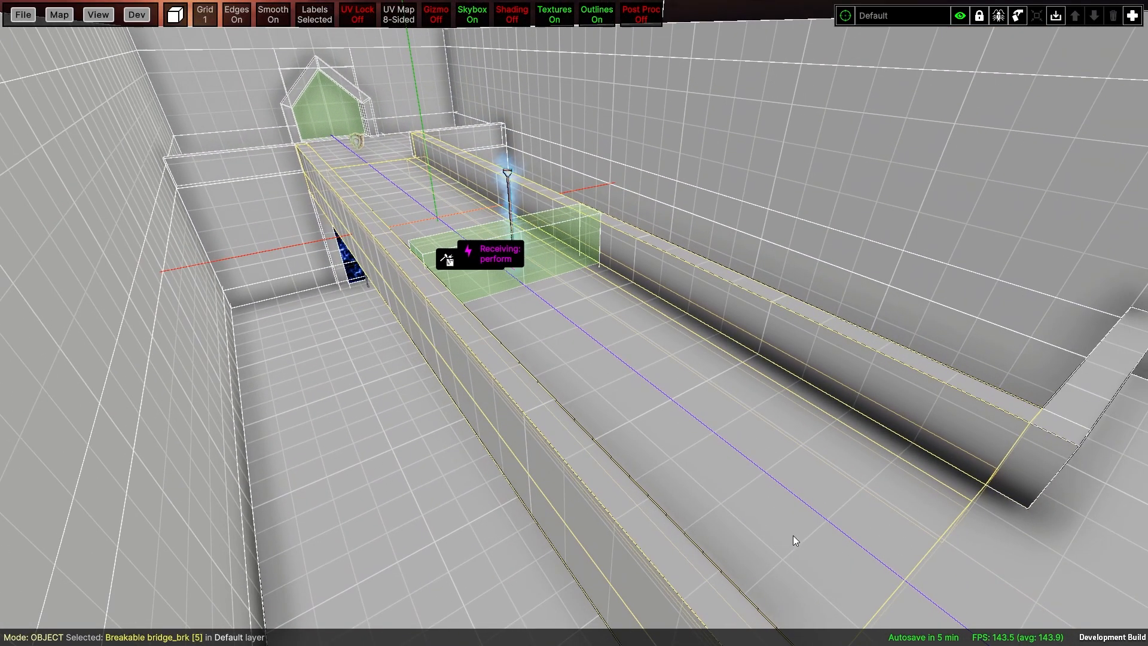
Open the properties of the trigger around the Spectral Shovel and review its signals to bridge_brk and monster_bridge.
{"action": "left_click", "coordinate": [583, 261]}
{"action": "left_click", "coordinate": [583, 261]}
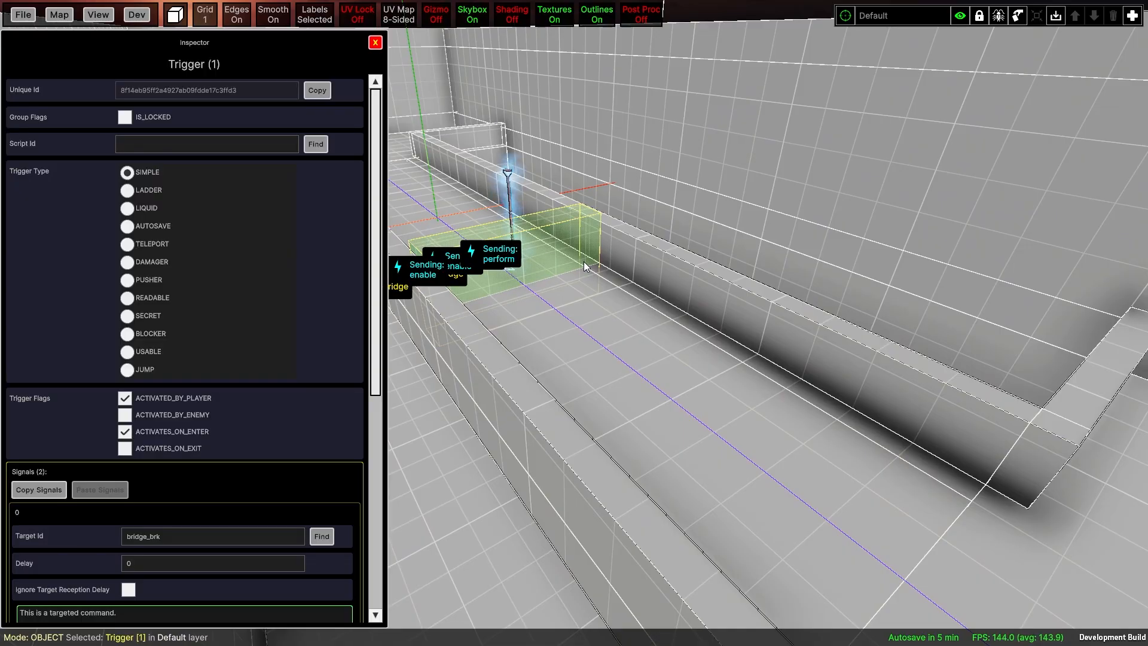
{"action": "scroll", "coordinate": [299, 340], "scroll_direction": "down", "scroll_amount": 5}
{"action": "scroll", "coordinate": [299, 340], "scroll_direction": "down", "scroll_amount": 2}
{"action": "right_click_drag", "start_coordinate": [613, 301], "coordinate": [628, 332]}
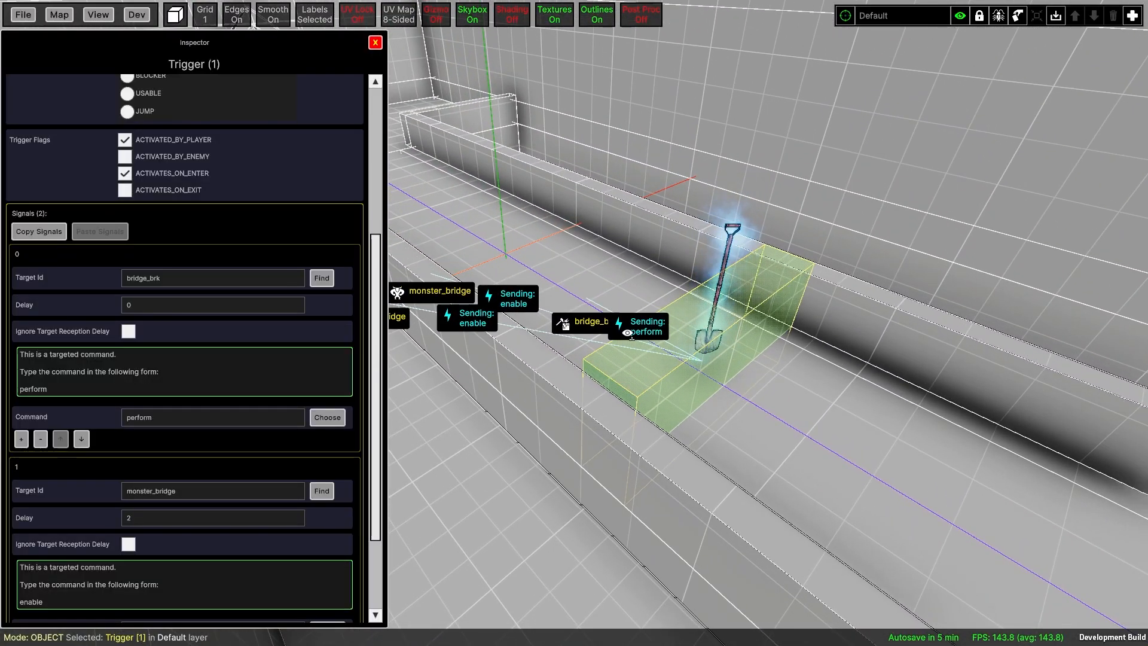
{"action": "right_click_drag", "start_coordinate": [628, 333], "coordinate": [624, 285]}
Review the bridge_brk breakable's properties, and inspect the Spectral Shovel Surface inside the shovel_mover group.
{"action": "left_click", "coordinate": [615, 203]}
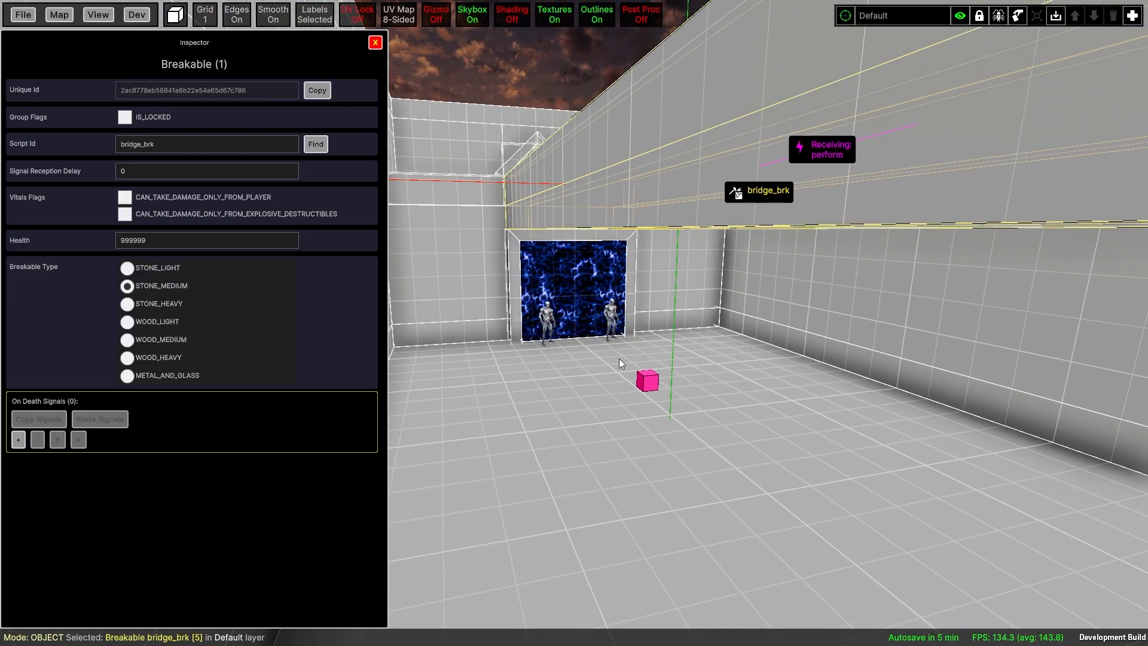
{"action": "mouse_move", "coordinate": [619, 357]}
{"action": "right_mouse_down"}
{"action": "mouse_move", "coordinate": [513, 229]}
{"action": "mouse_move", "coordinate": [608, 272]}
{"action": "mouse_move", "coordinate": [585, 249]}
{"action": "mouse_move", "coordinate": [507, 261]}
{"action": "right_mouse_up"}
{"action": "left_click", "coordinate": [513, 230]}
{"action": "double_click", "coordinate": [513, 227]}
{"action": "left_click", "coordinate": [374, 43]}
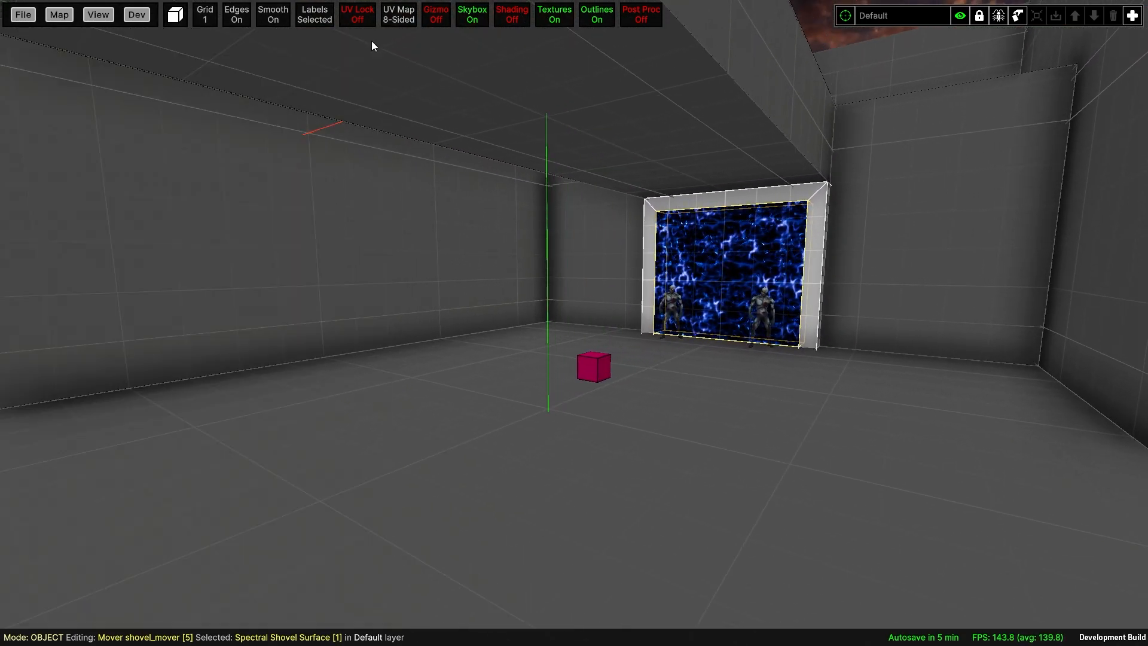
Examine the shovel_mover with its Spectral Shovel Surface and the two monsters below the bridge, in the playtest and in the editor.
{"action": "right_click_drag", "start_coordinate": [736, 275], "coordinate": [854, 282]}
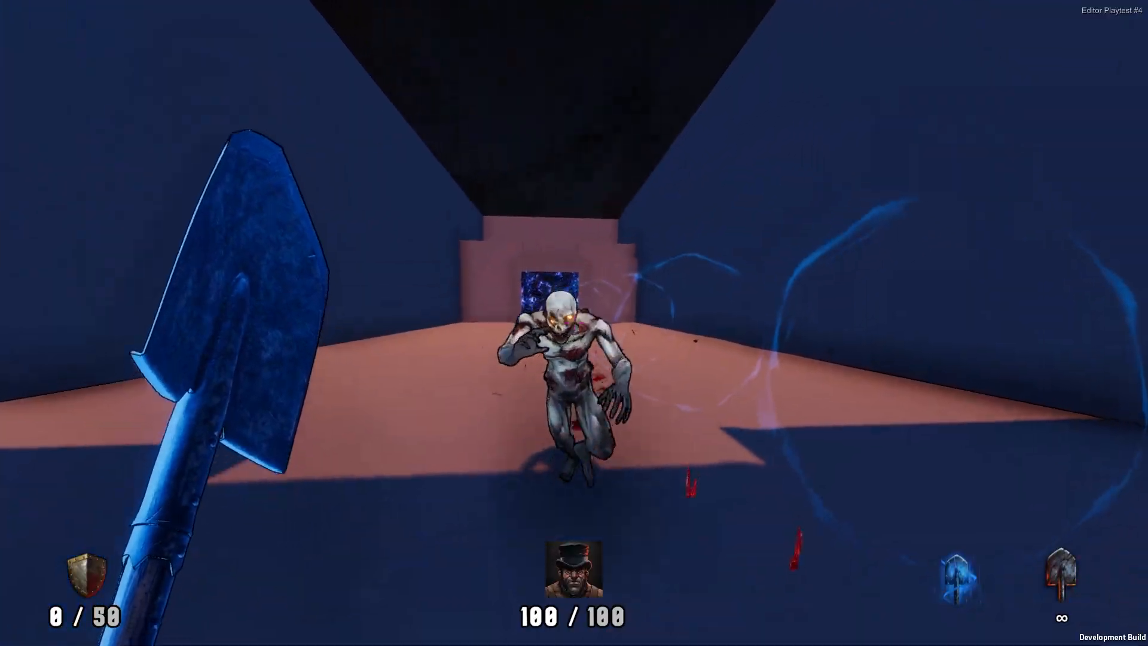
{"action": "left_click", "coordinate": [574, 323]}
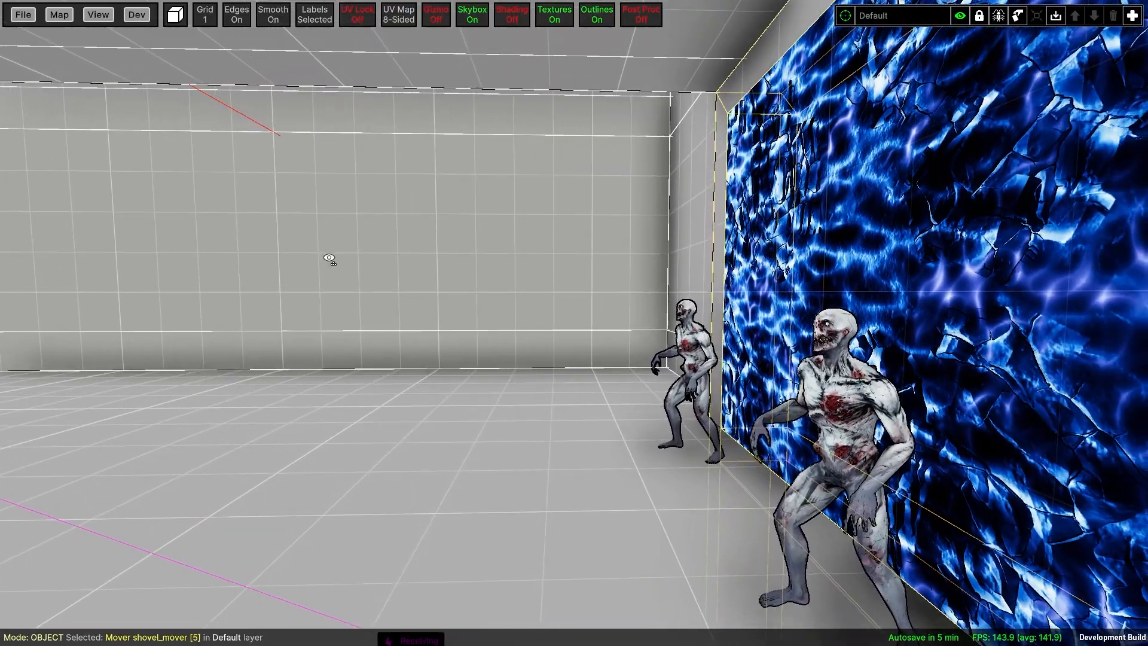
{"action": "key", "text": "s"}
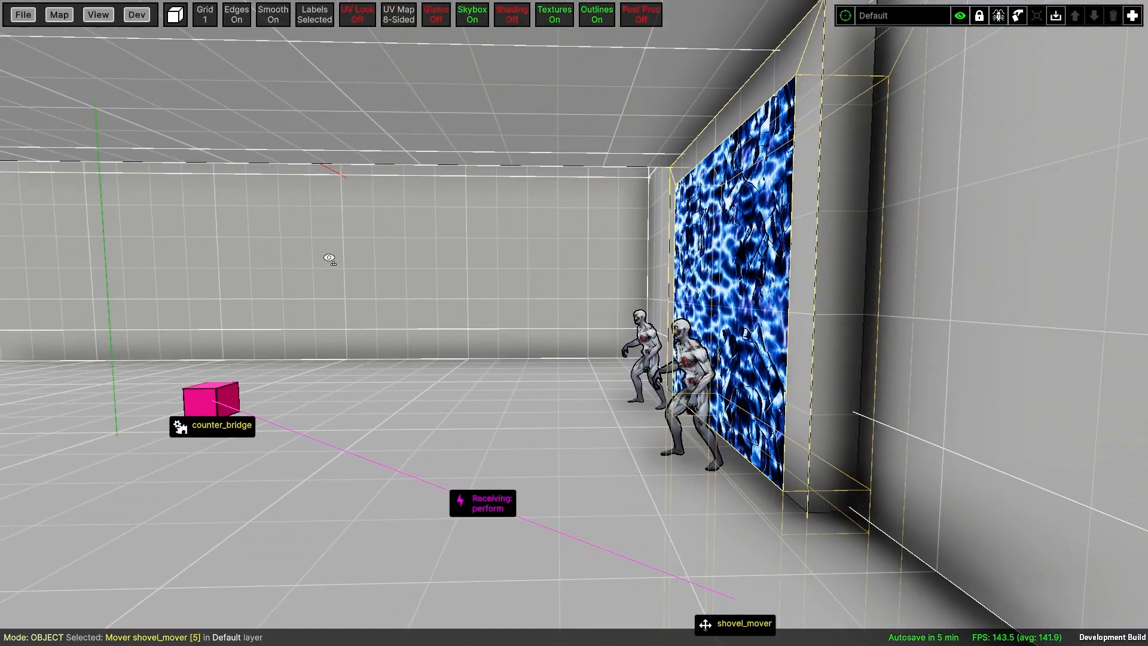
{"action": "key", "text": "a"}
{"action": "right_click_drag", "start_coordinate": [329, 257], "coordinate": [453, 257]}
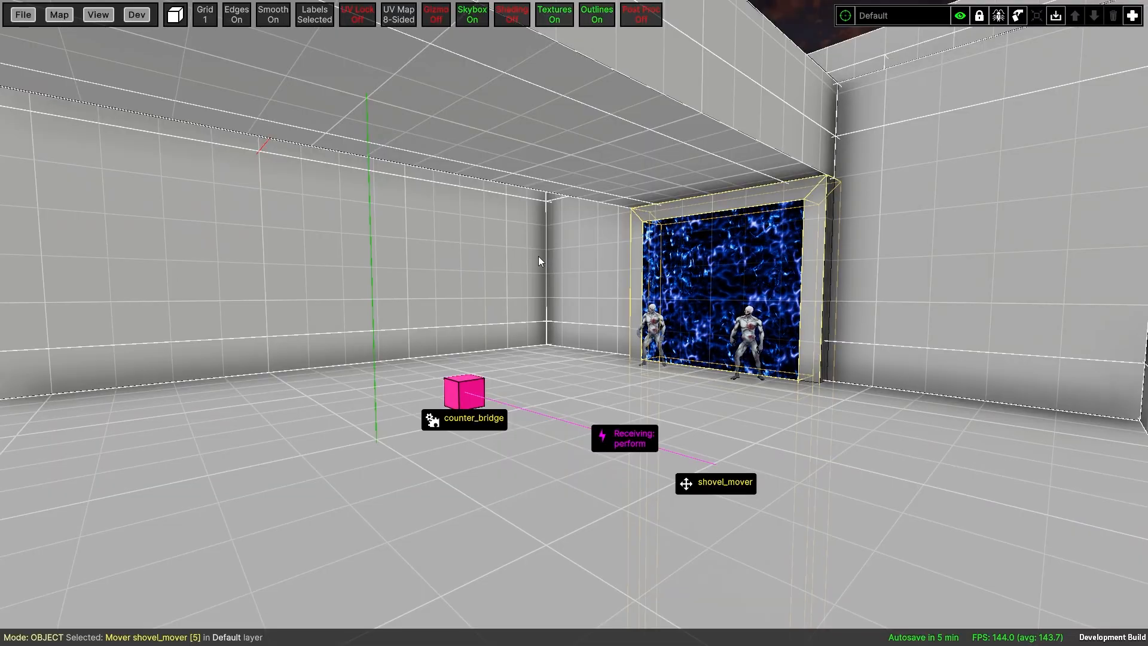
{"action": "middle_click_drag", "start_coordinate": [691, 273], "coordinate": [681, 296]}
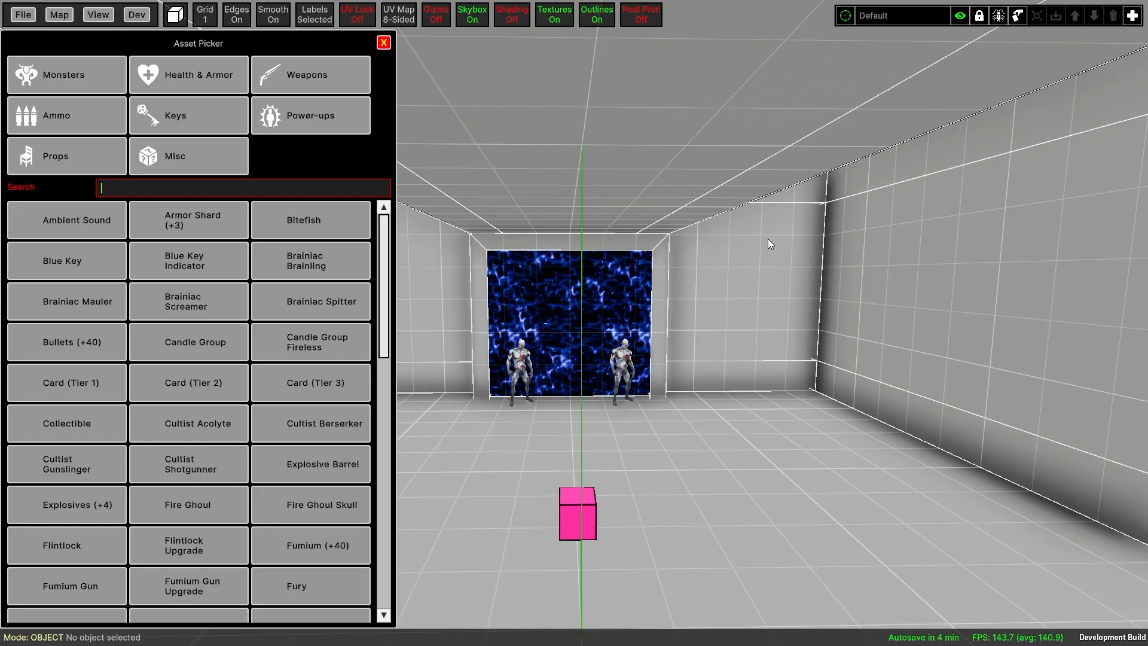
Review the counter_bridge scriptbox's type, target count and signal, and the settings of a monster_bridge enemy.
{"action": "left_click", "coordinate": [157, 162]}
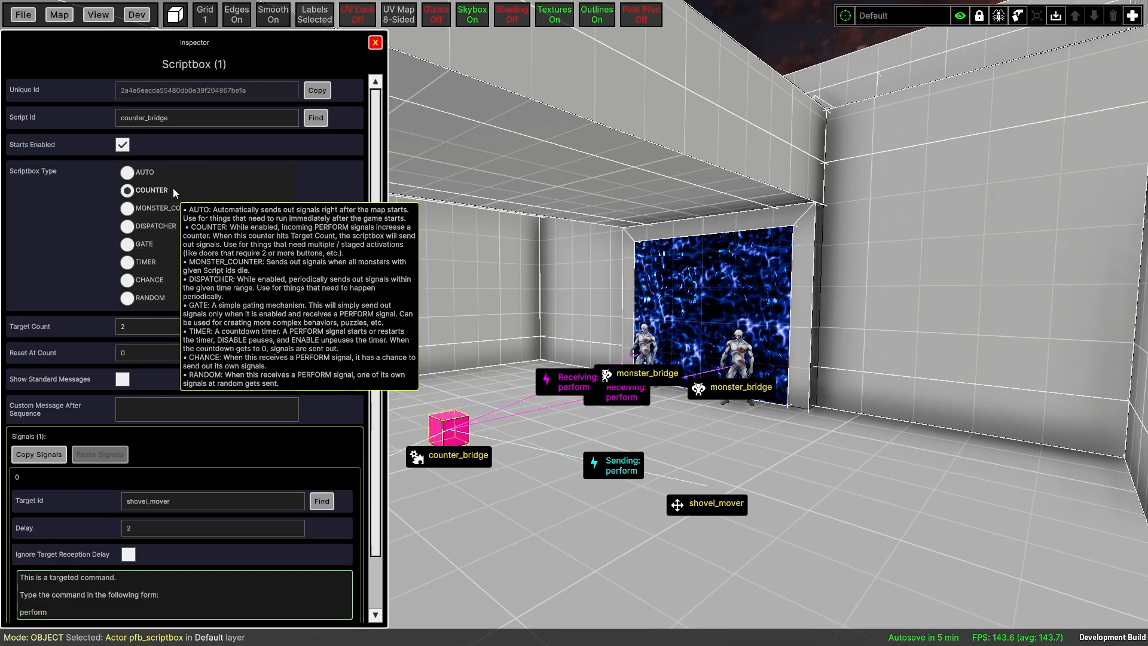
{"action": "mouse_move", "coordinate": [140, 329]}
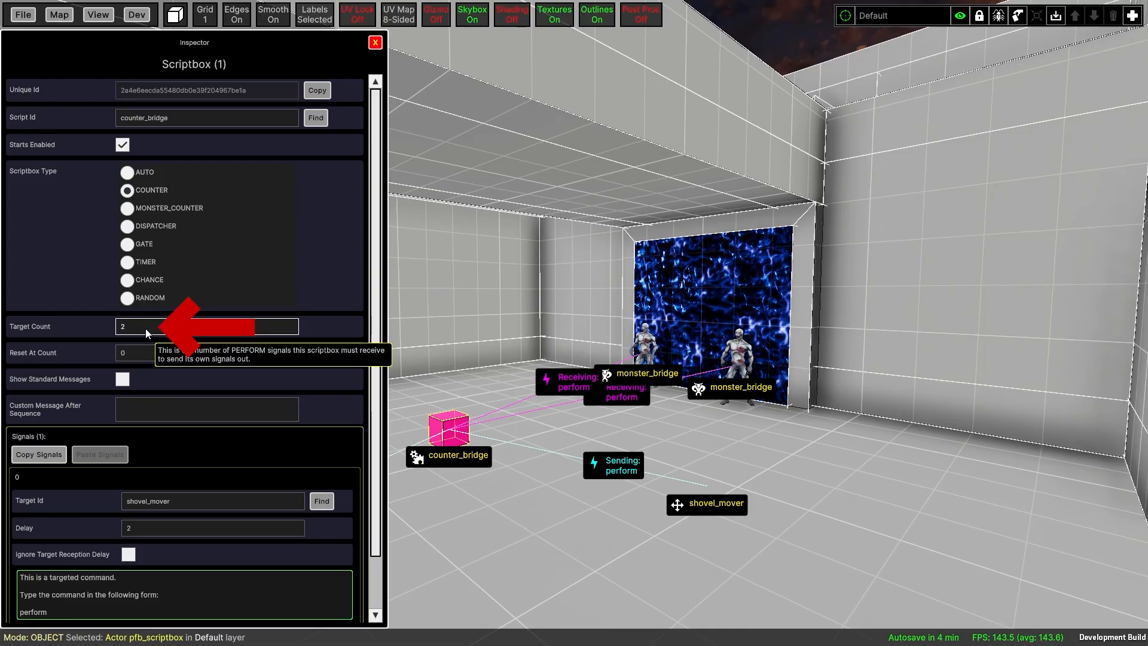
{"action": "scroll", "coordinate": [145, 328], "scroll_direction": "down", "scroll_amount": 2}
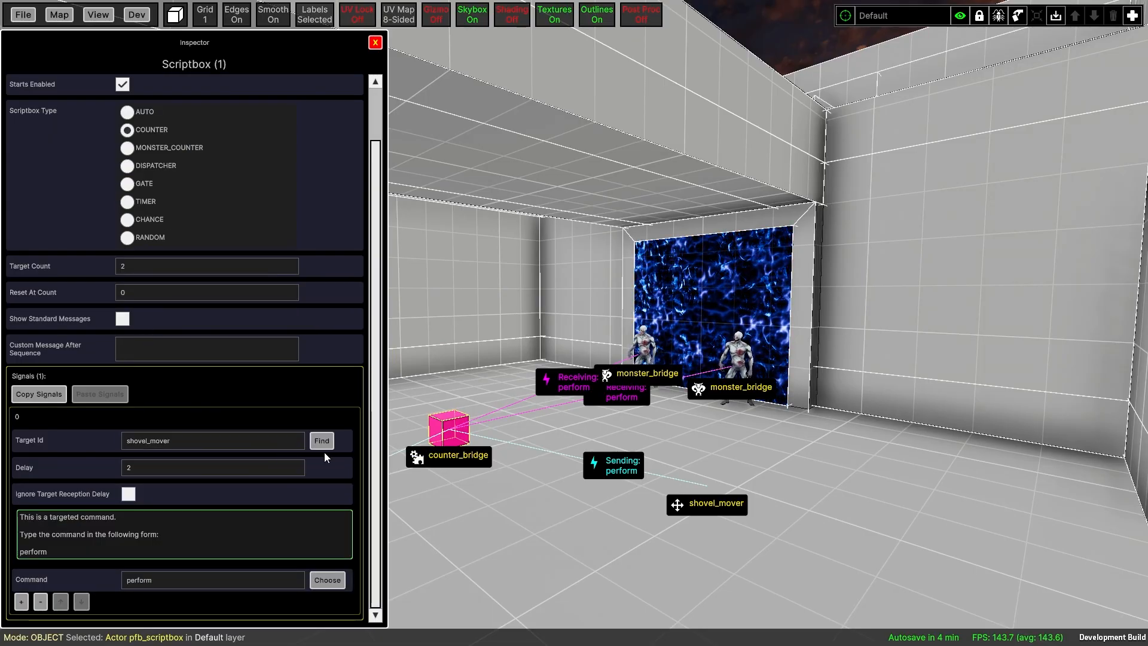
{"action": "left_click", "coordinate": [737, 350]}
{"action": "scroll", "coordinate": [200, 461], "scroll_direction": "down", "scroll_amount": 10}
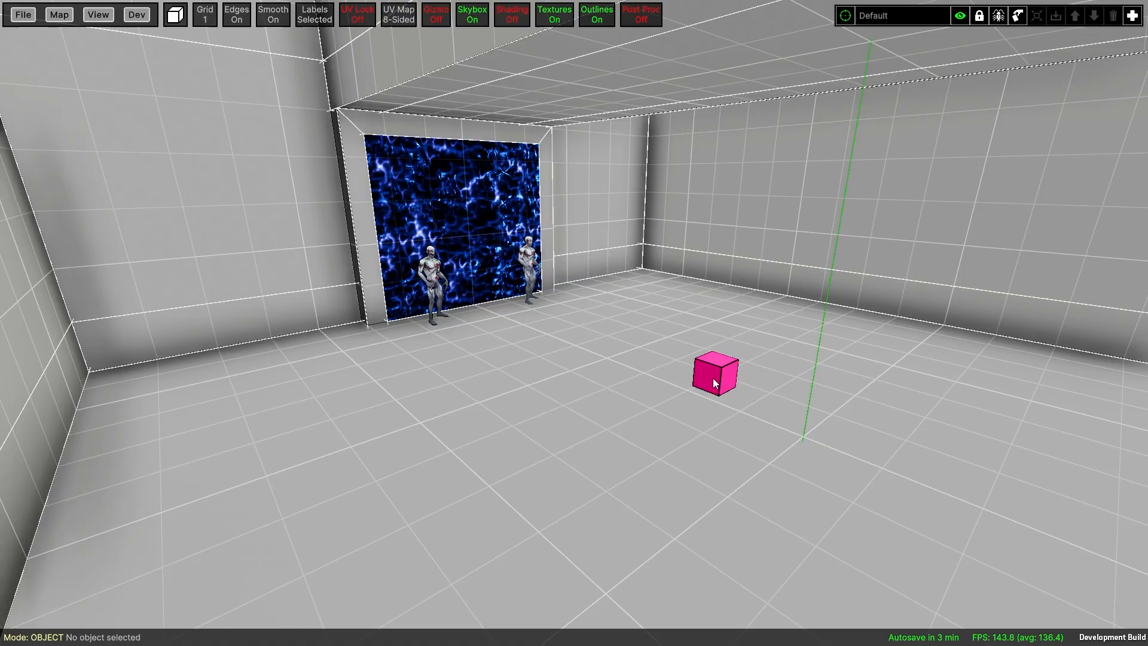
Reopen the counter_bridge scriptbox and examine the delay and command of its signal to shovel_mover.
{"action": "left_click", "coordinate": [712, 378]}
{"action": "double_click", "coordinate": [716, 383]}
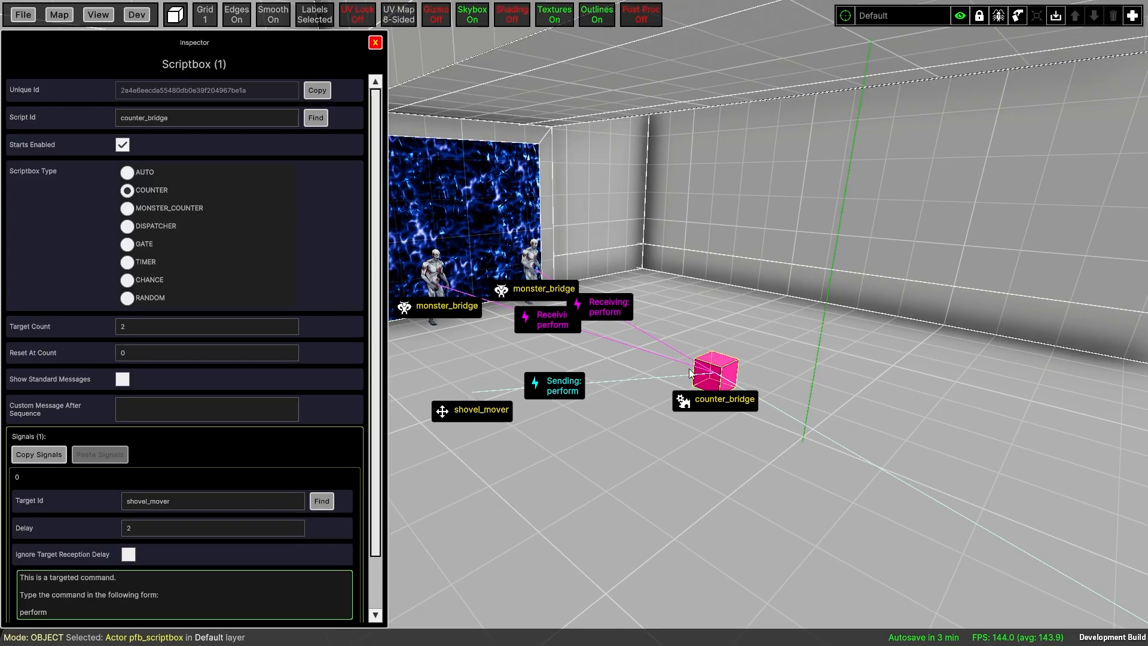
{"action": "scroll", "coordinate": [376, 166], "scroll_direction": "down", "scroll_amount": 3}
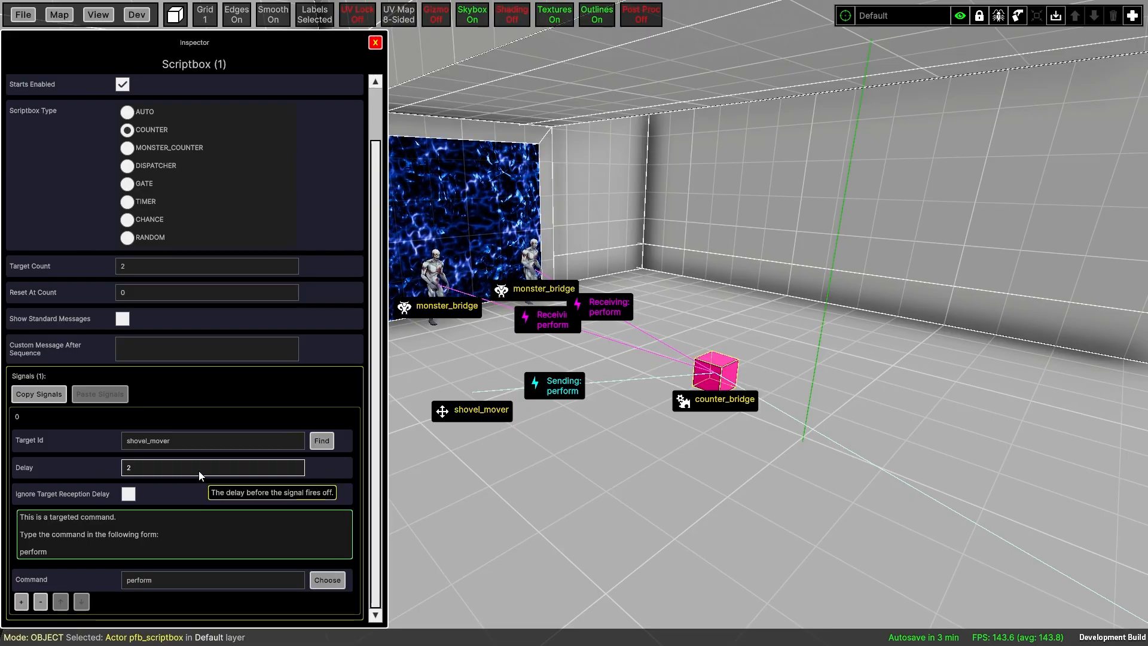
{"action": "left_click", "coordinate": [372, 45]}
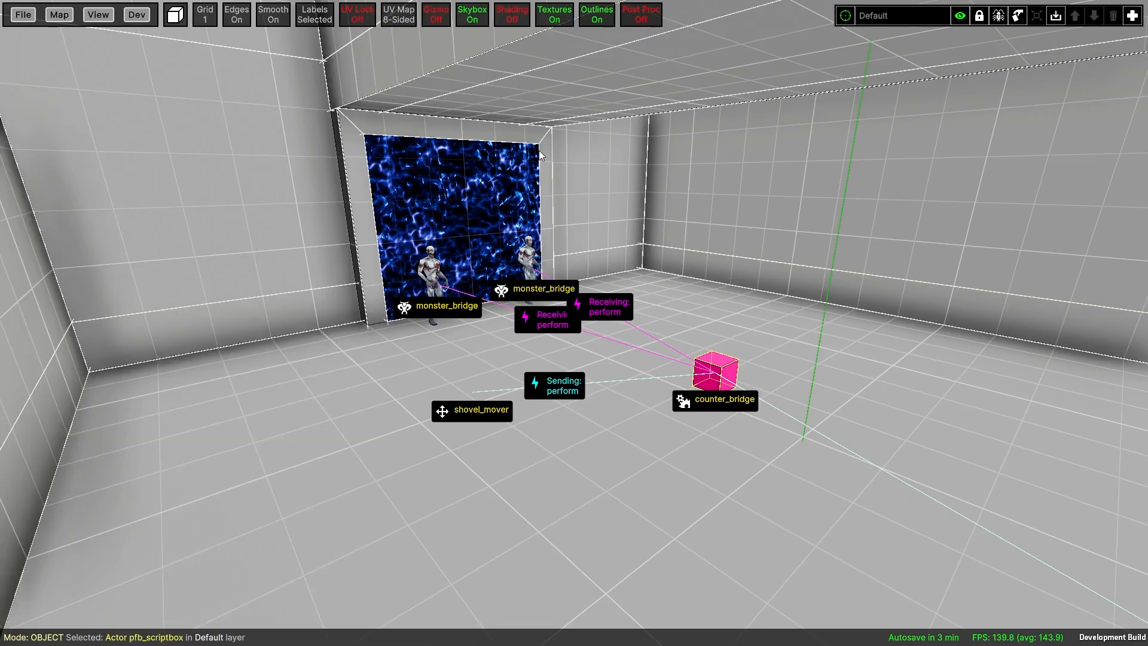
{"action": "left_click", "coordinate": [1052, 306]}
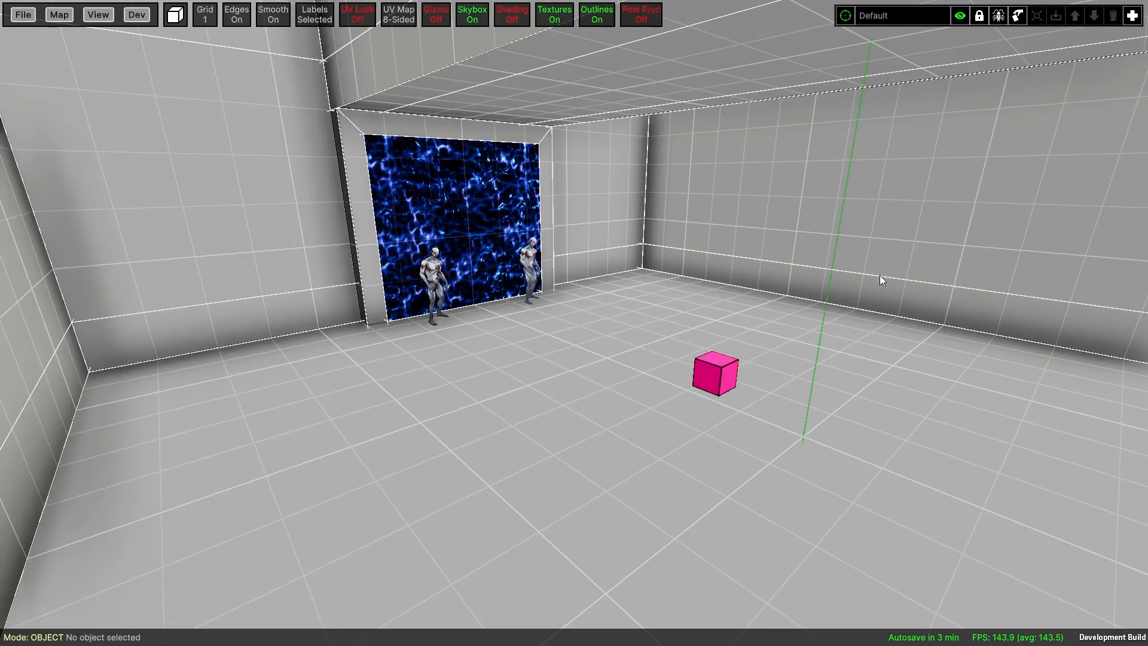
Review the shovel_mover's properties and the target position of its waypoint 1, leaving the waypoint unsaved.
{"action": "left_click", "coordinate": [473, 162]}
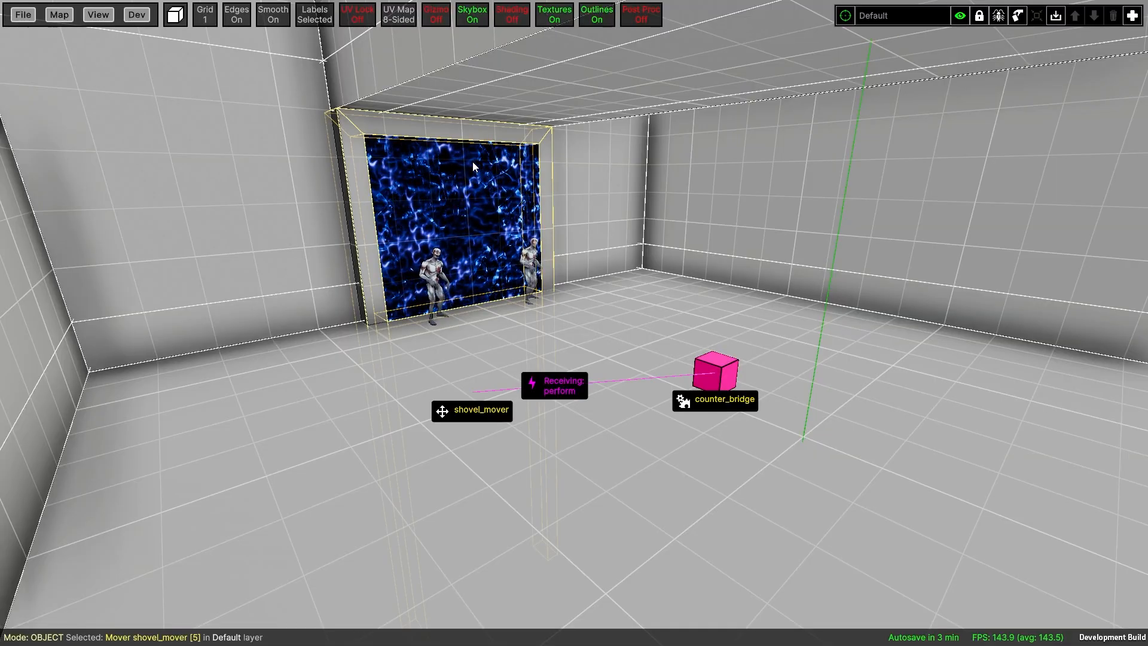
{"action": "key", "text": "i"}
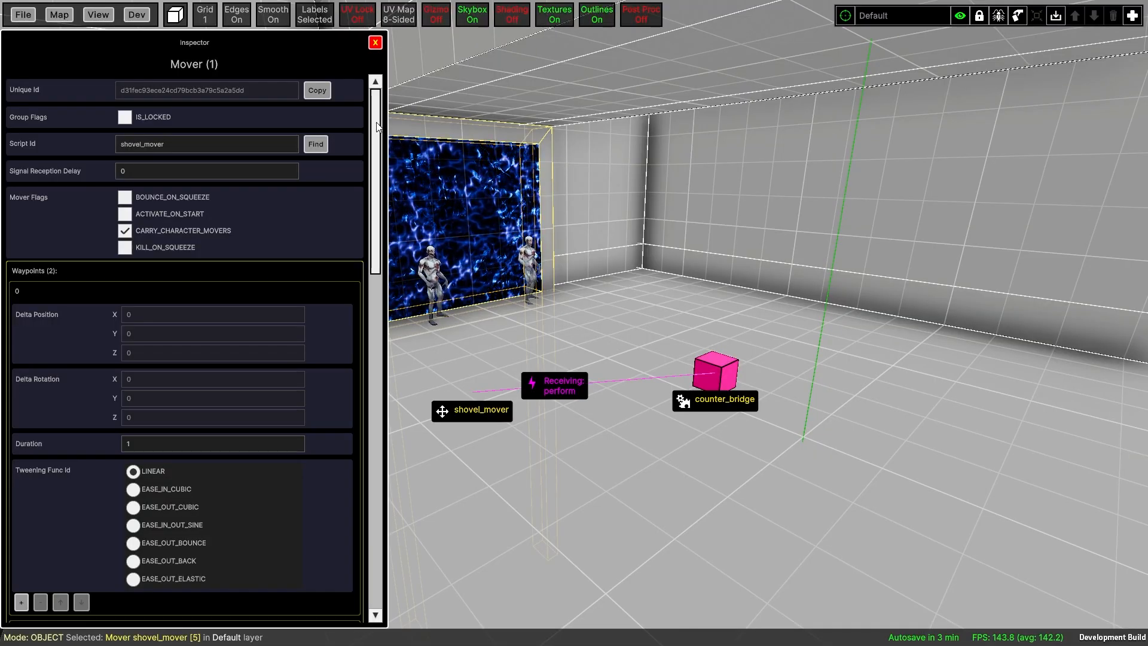
{"action": "left_click_drag", "start_coordinate": [378, 127], "coordinate": [363, 346]}
{"action": "left_click", "coordinate": [307, 281]}
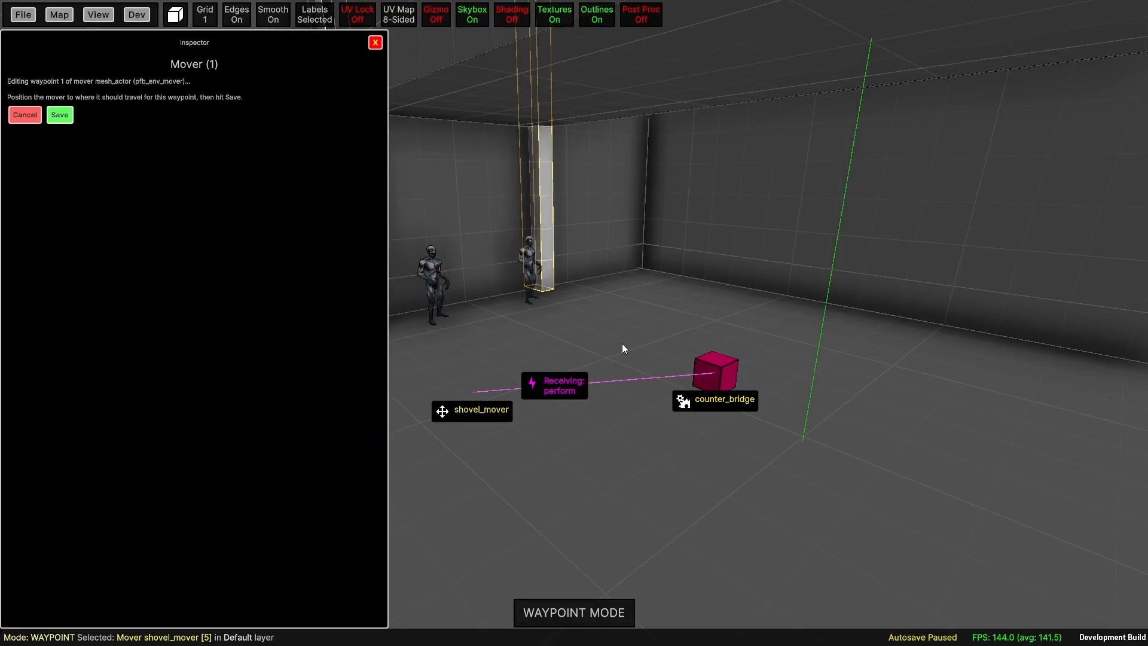
{"action": "right_click_drag", "start_coordinate": [623, 347], "coordinate": [638, 254]}
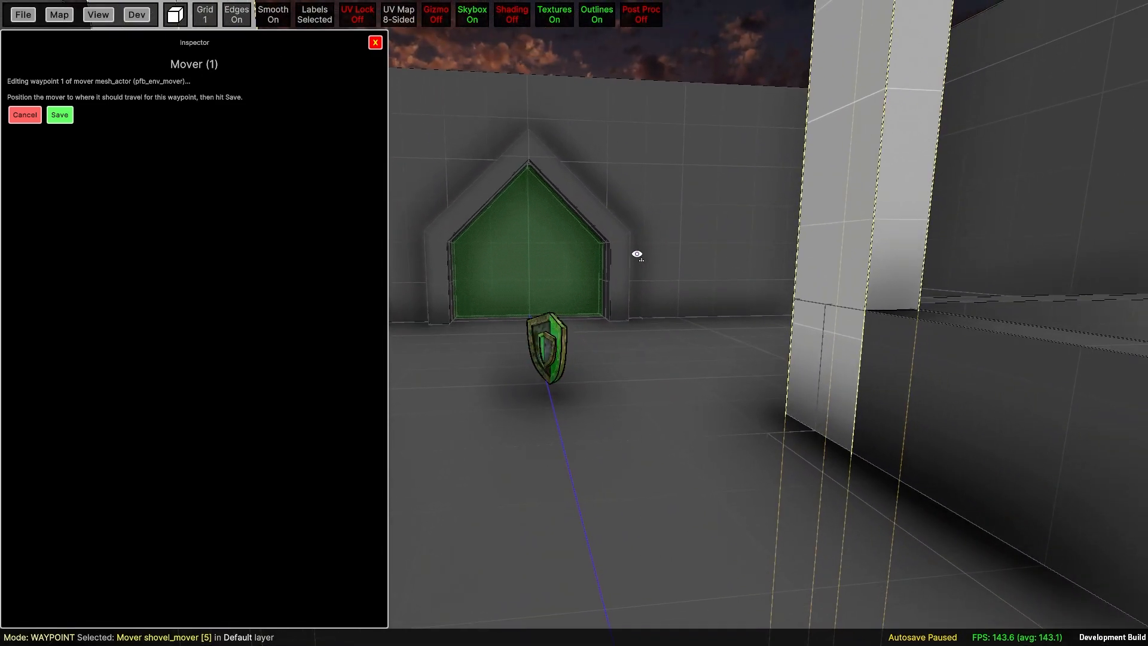
{"action": "left_click", "coordinate": [24, 116]}
{"action": "right_click_drag", "start_coordinate": [790, 303], "coordinate": [714, 312]}
{"action": "left_click", "coordinate": [372, 47]}
Survey the whole bridge map from above, from both the shield end and the player start end.
{"action": "right_click_drag", "start_coordinate": [498, 129], "coordinate": [550, 174]}
{"action": "right_click_drag", "start_coordinate": [571, 237], "coordinate": [1064, 225]}
{"action": "key", "text": "w"}
{"action": "key", "text": "s"}
{"action": "key", "text": "a"}
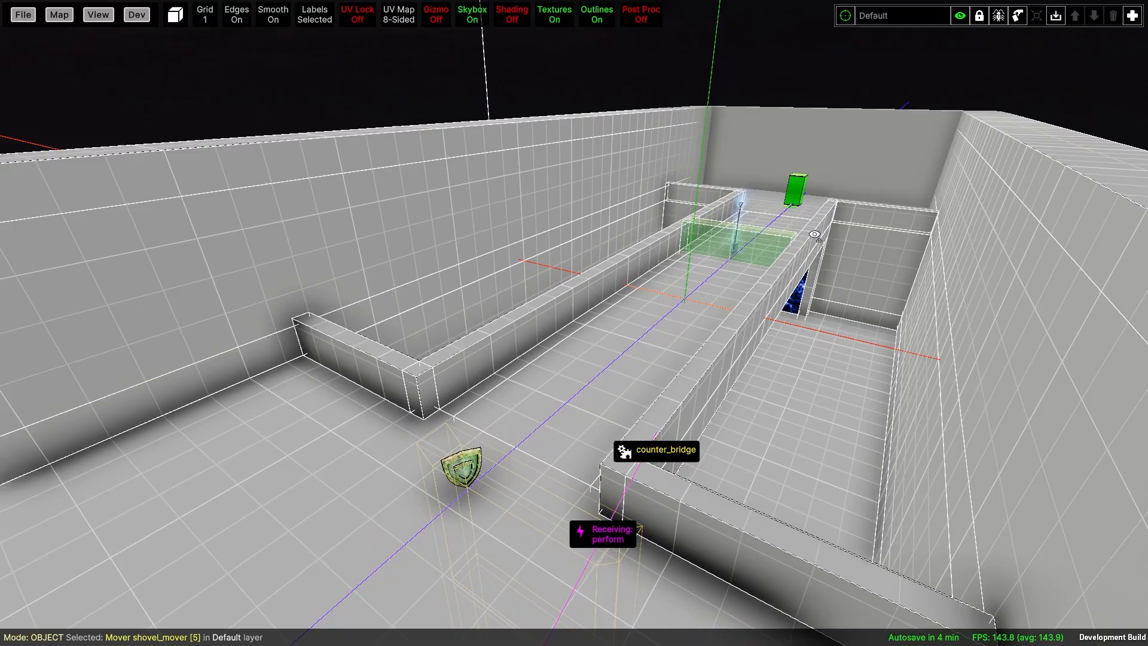
{"action": "key", "text": "a"}
{"action": "right_click_drag", "start_coordinate": [814, 235], "coordinate": [307, 229]}
{"action": "key", "text": "a"}
{"action": "key", "text": "w"}
{"action": "key", "text": "w"}
{"action": "key", "text": "w"}
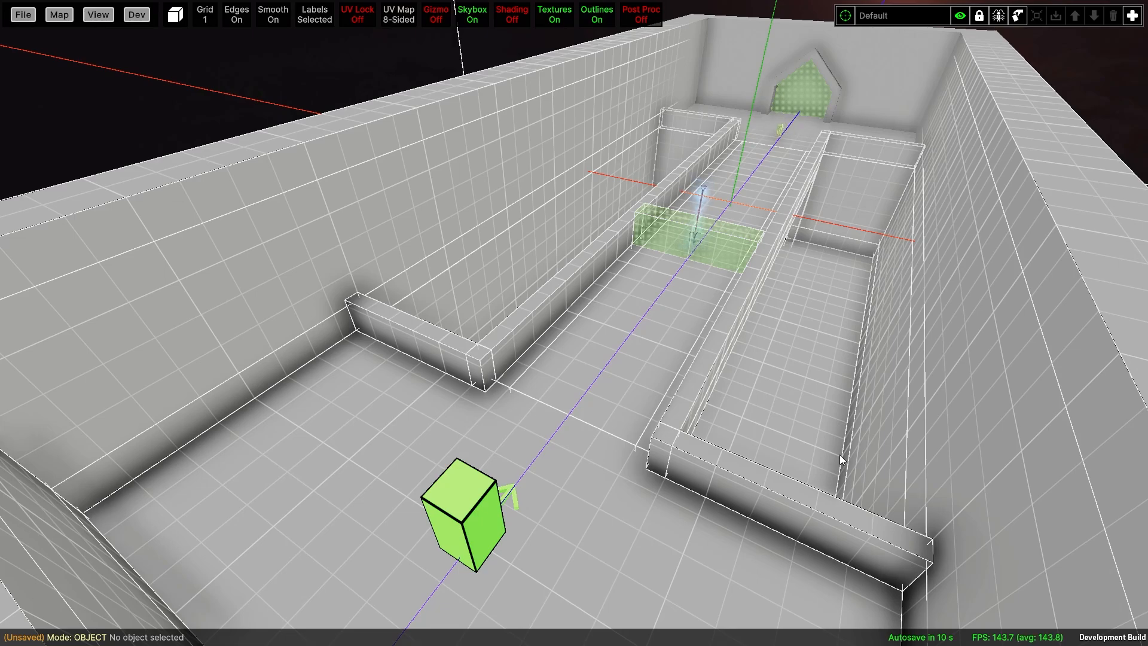
Browse the available materials and filter them by "tiled".
{"action": "key", "text": "m"}
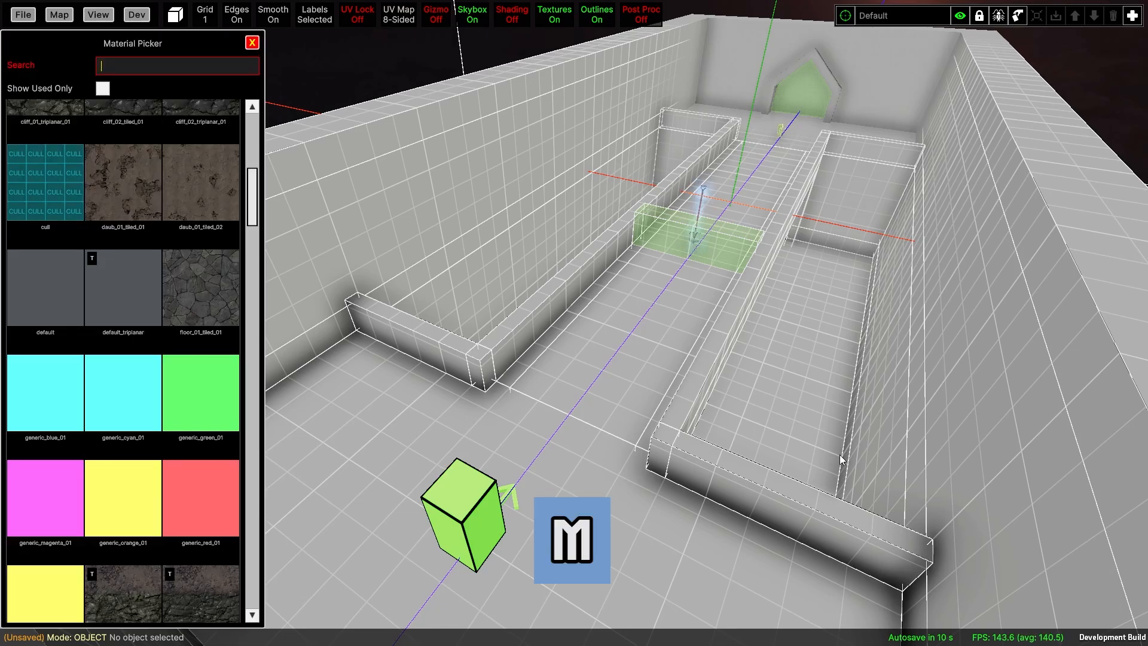
{"action": "scroll", "coordinate": [197, 320], "scroll_direction": "down", "scroll_amount": 5}
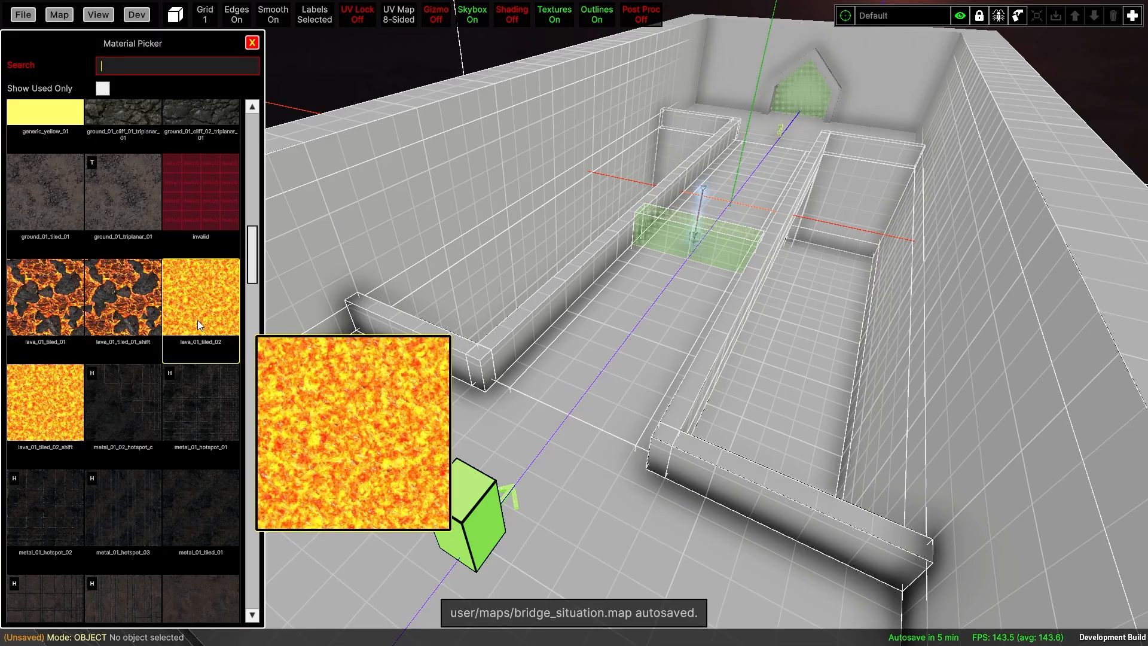
{"action": "scroll", "coordinate": [198, 321], "scroll_direction": "down", "scroll_amount": 1}
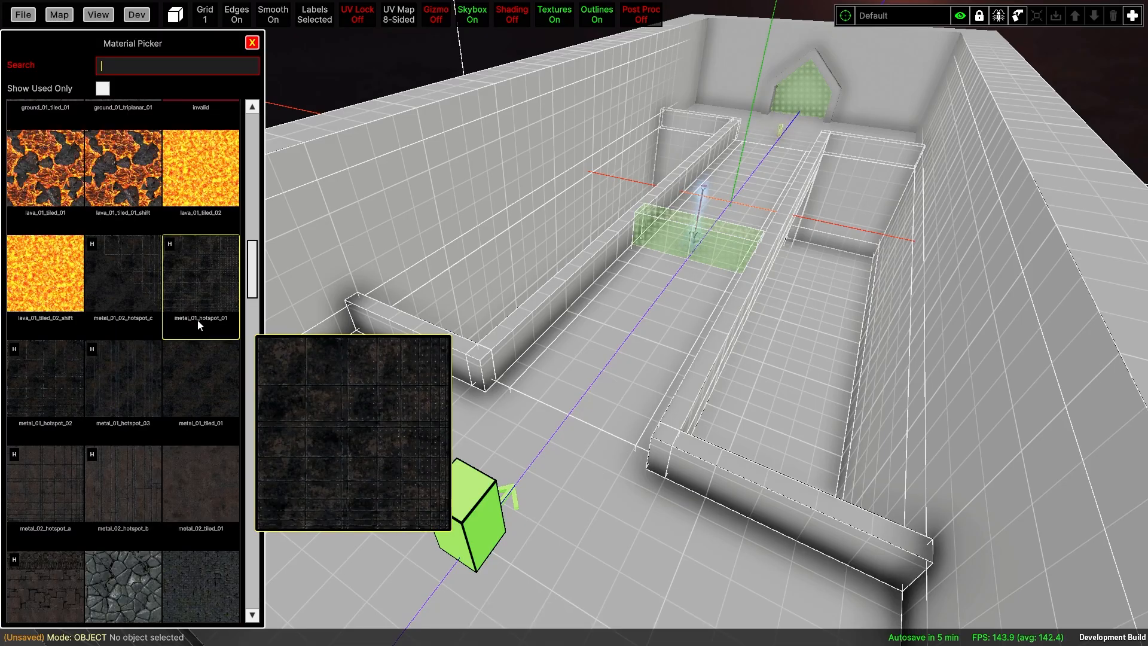
{"action": "scroll", "coordinate": [197, 320], "scroll_direction": "down", "scroll_amount": 1}
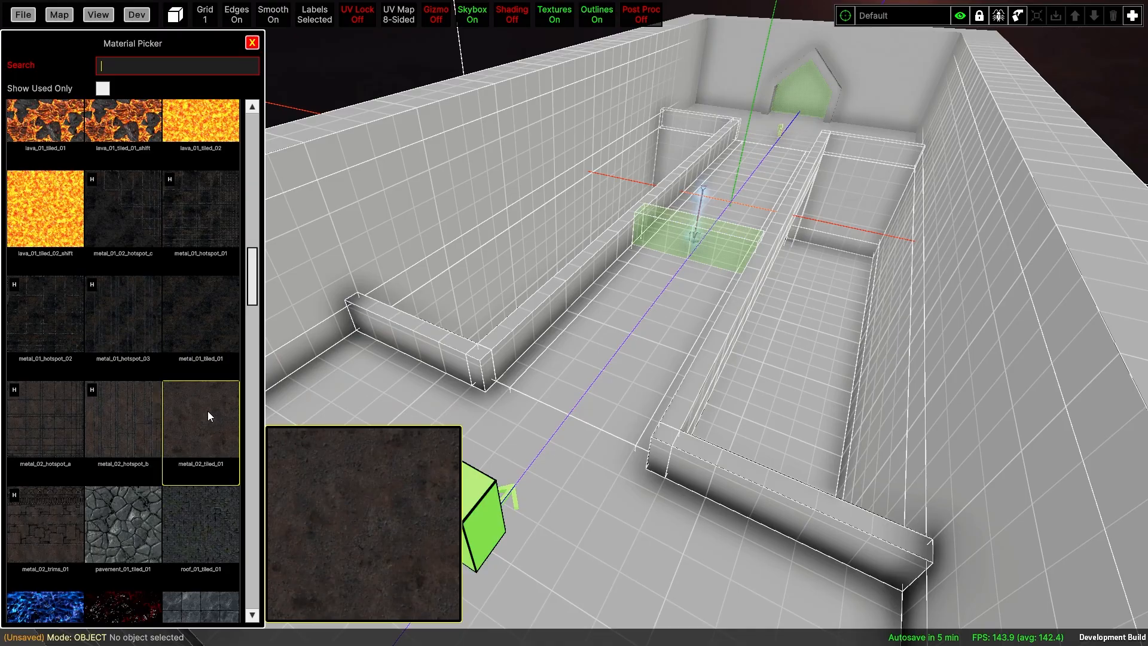
{"action": "scroll", "coordinate": [129, 336], "scroll_direction": "down", "scroll_amount": 6}
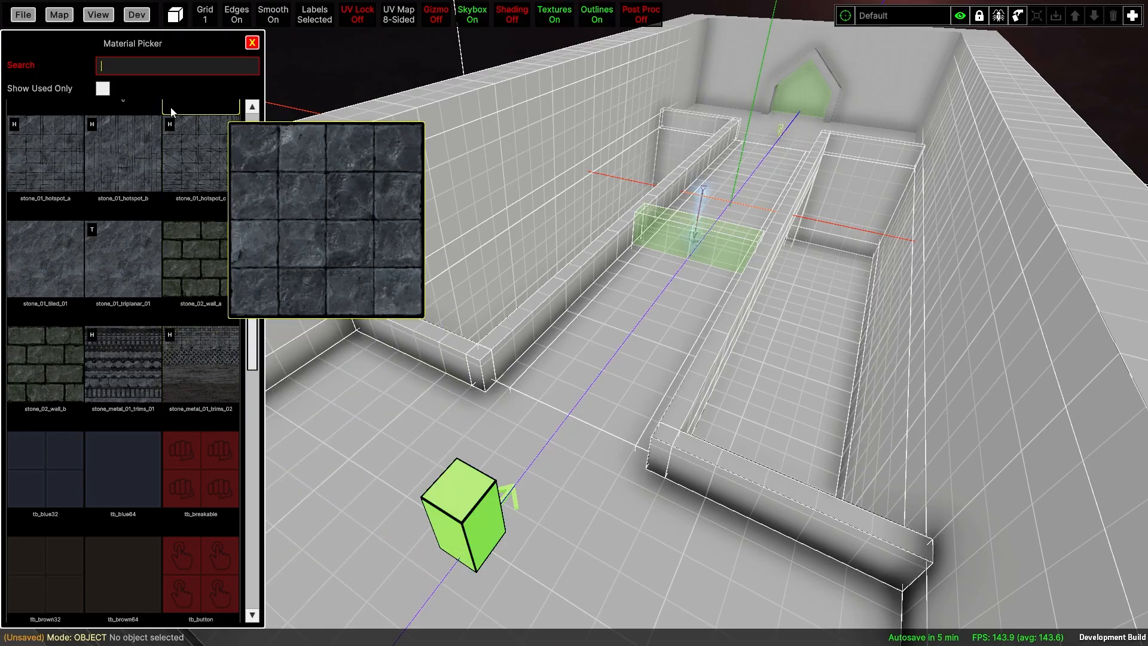
{"action": "type", "text": "tiled"}
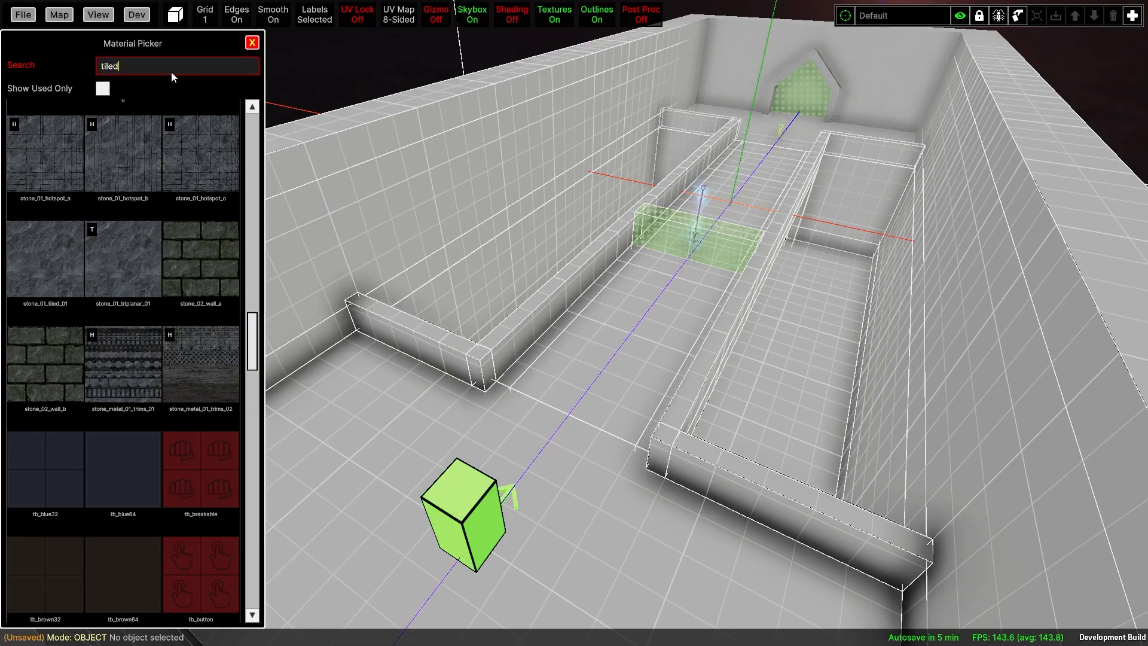
{"action": "scroll", "coordinate": [167, 212], "scroll_direction": "up", "scroll_amount": 3}
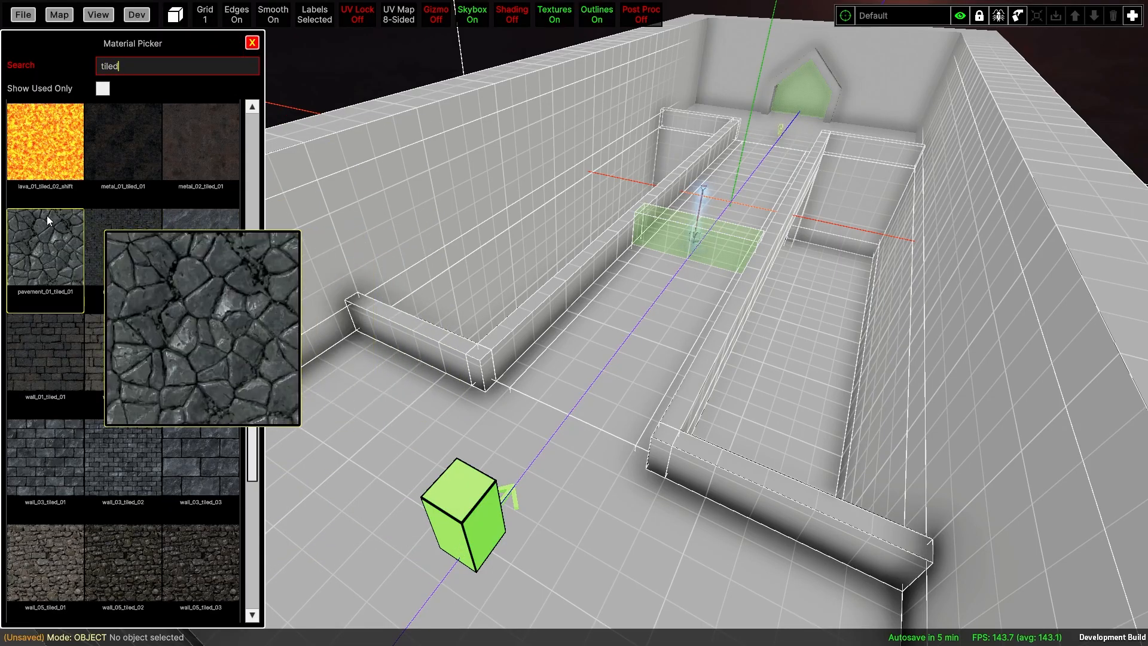
Apply the pavement_01_tiled_01 material to the floor face around the player start.
{"action": "left_click", "coordinate": [396, 422], "text": "shift"}
{"action": "right_click_drag", "start_coordinate": [680, 345], "coordinate": [512, 273]}
{"action": "double_click", "coordinate": [519, 269], "text": "shift"}
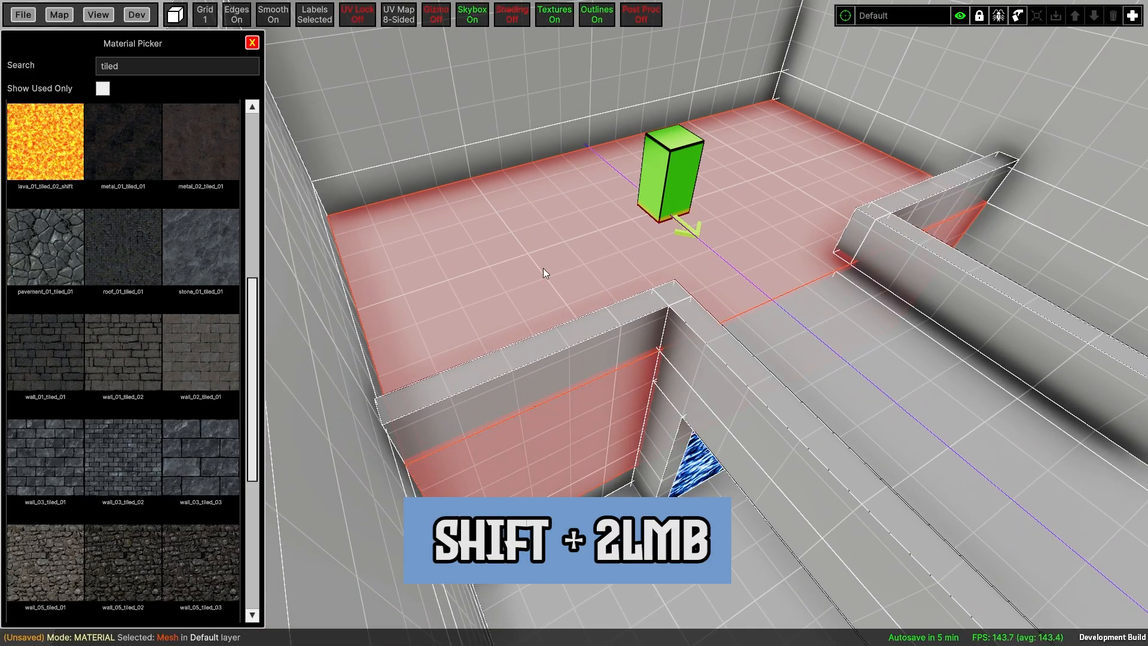
{"action": "left_click", "coordinate": [543, 249]}
{"action": "mouse_move", "coordinate": [54, 250]}
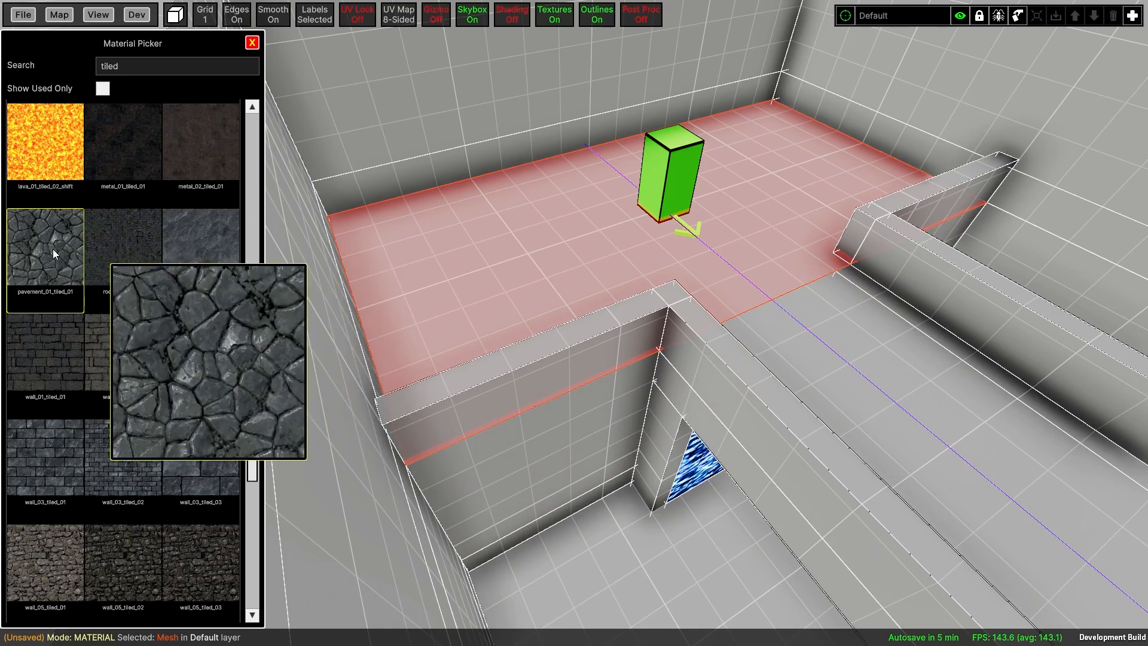
{"action": "left_click", "coordinate": [53, 249]}
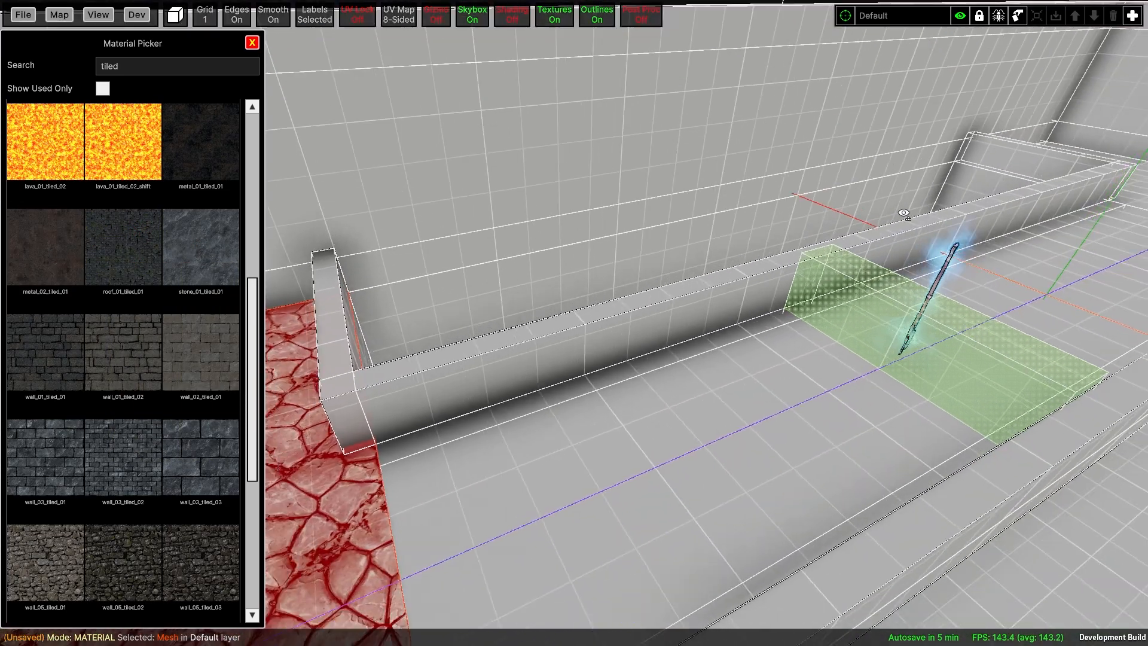
Paint the same pavement material onto the other floor faces, including the central bridge walkway.
{"action": "right_click_drag", "start_coordinate": [904, 213], "coordinate": [927, 259]}
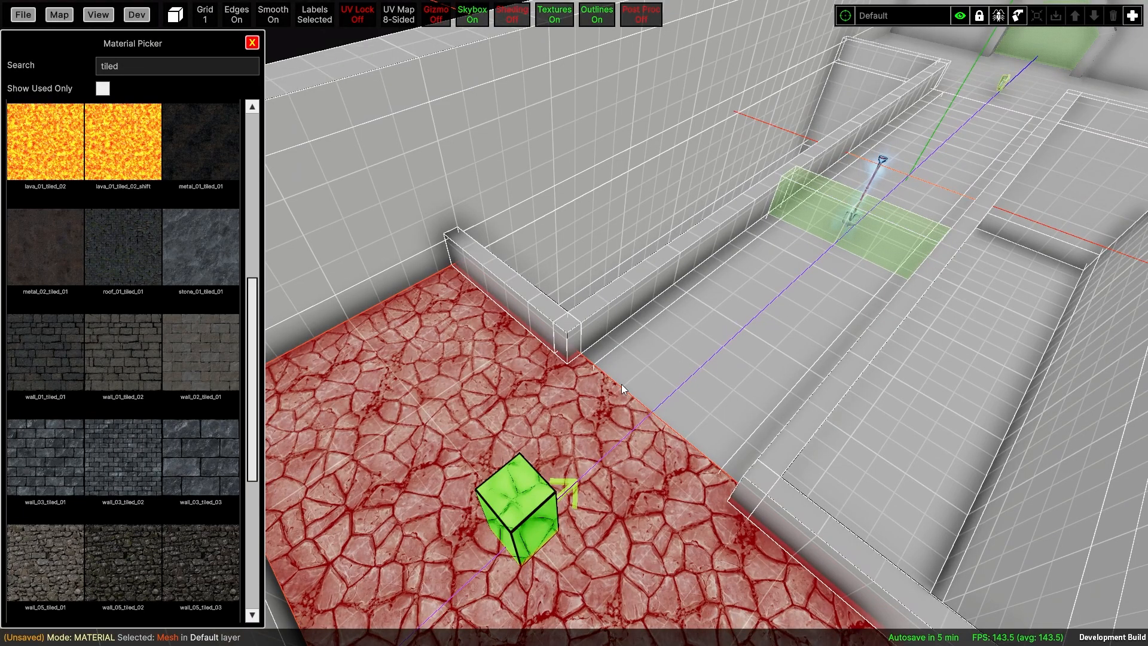
{"action": "left_click", "coordinate": [608, 344], "text": "alt"}
{"action": "right_click_drag", "start_coordinate": [791, 397], "coordinate": [574, 253]}
{"action": "key", "text": "w"}
{"action": "key", "text": "s"}
{"action": "left_click", "coordinate": [736, 357], "text": "alt"}
{"action": "key", "text": "a"}
{"action": "key", "text": "w"}
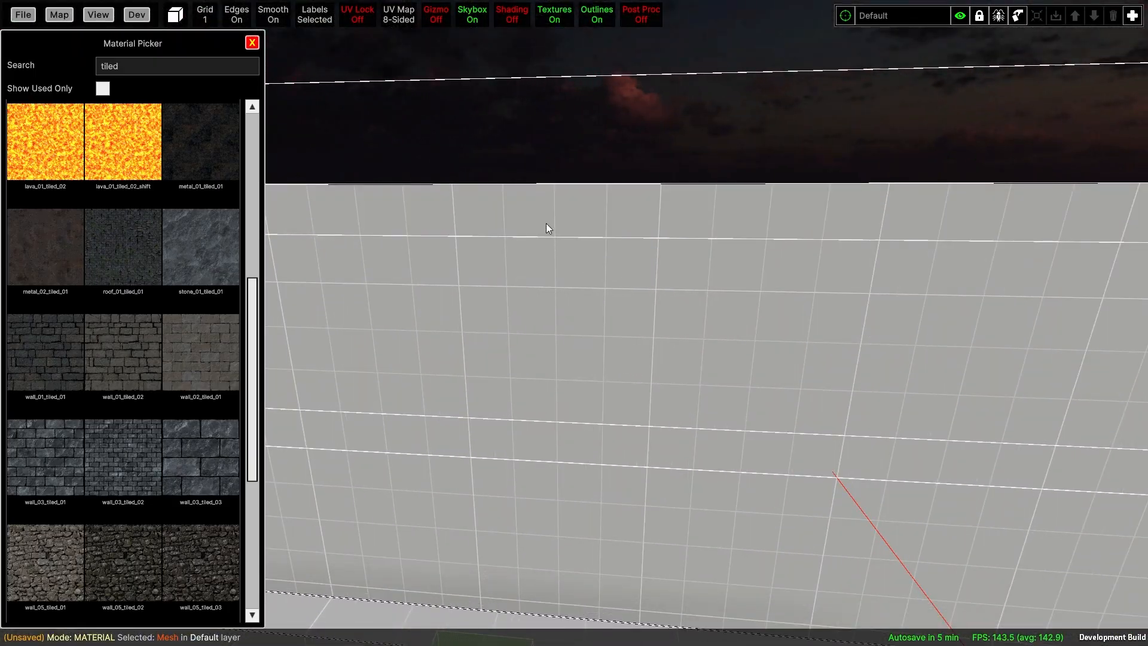
Apply the wall_03_tiled_03 material to the top strip of the long side wall.
{"action": "left_click", "coordinate": [450, 214]}
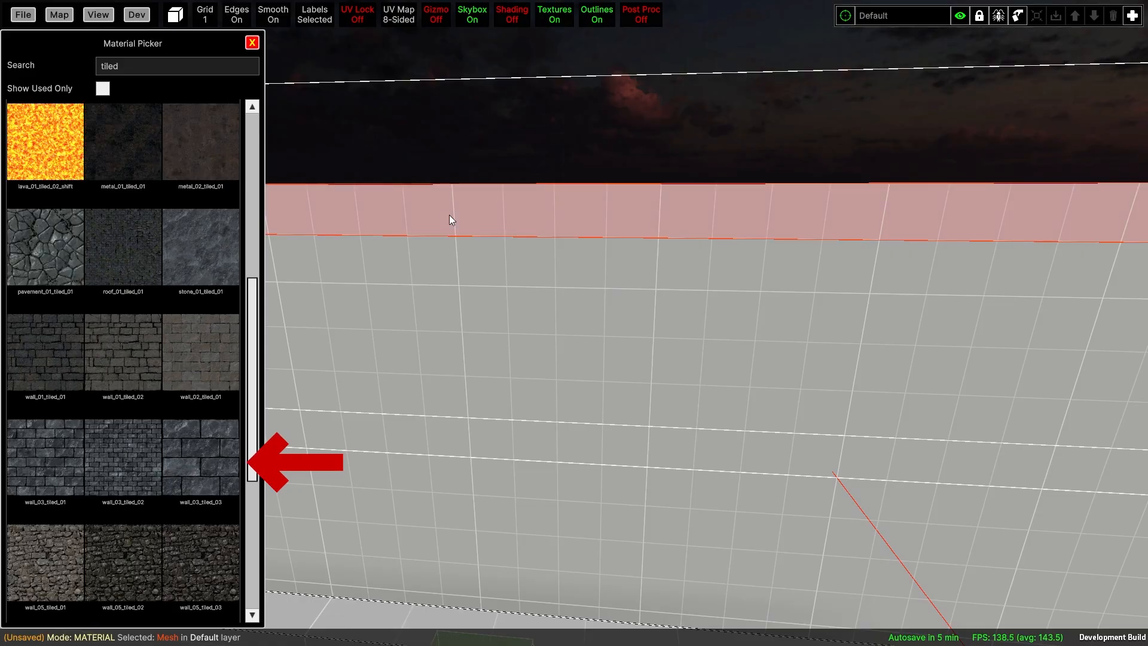
{"action": "left_click", "coordinate": [213, 456]}
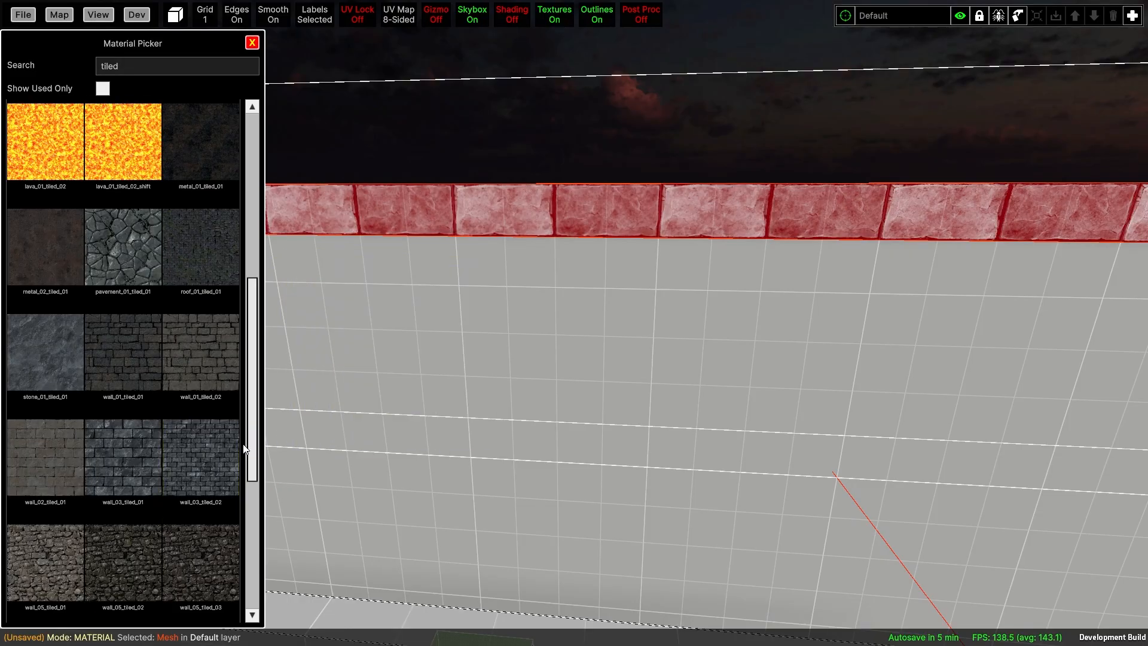
{"action": "right_click_drag", "start_coordinate": [615, 376], "coordinate": [670, 303]}
{"action": "key", "text": "s"}
{"action": "key", "text": "w"}
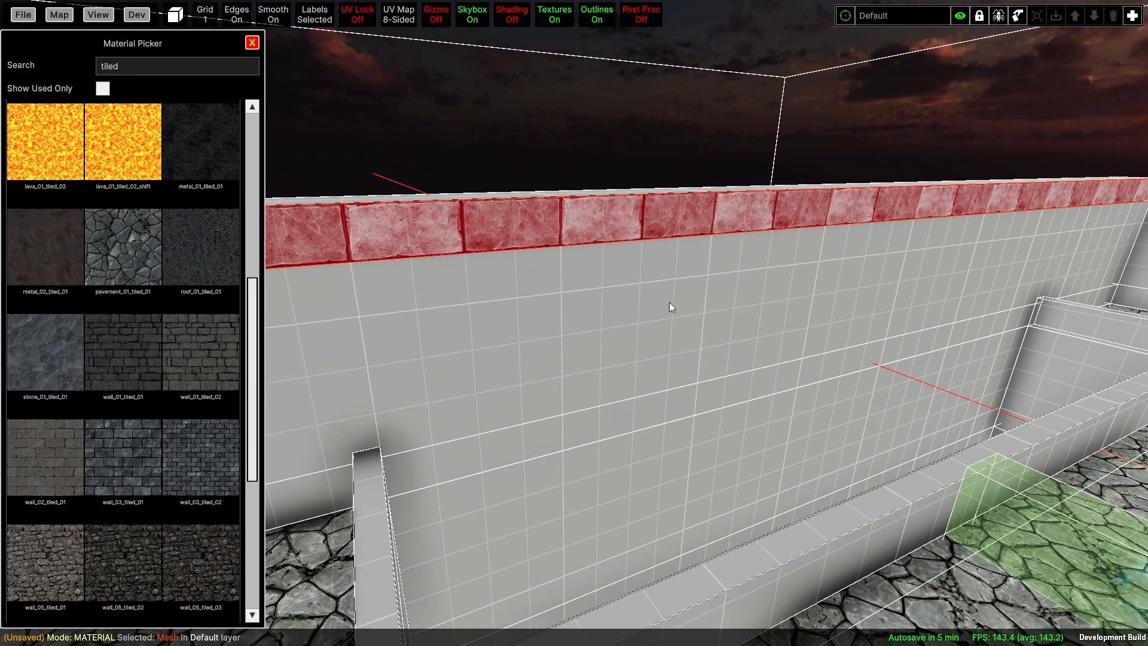
Paint the same wall material onto the side wall's lower pit face and its large middle face, keeping the middle face selected.
{"action": "left_click", "coordinate": [686, 459]}
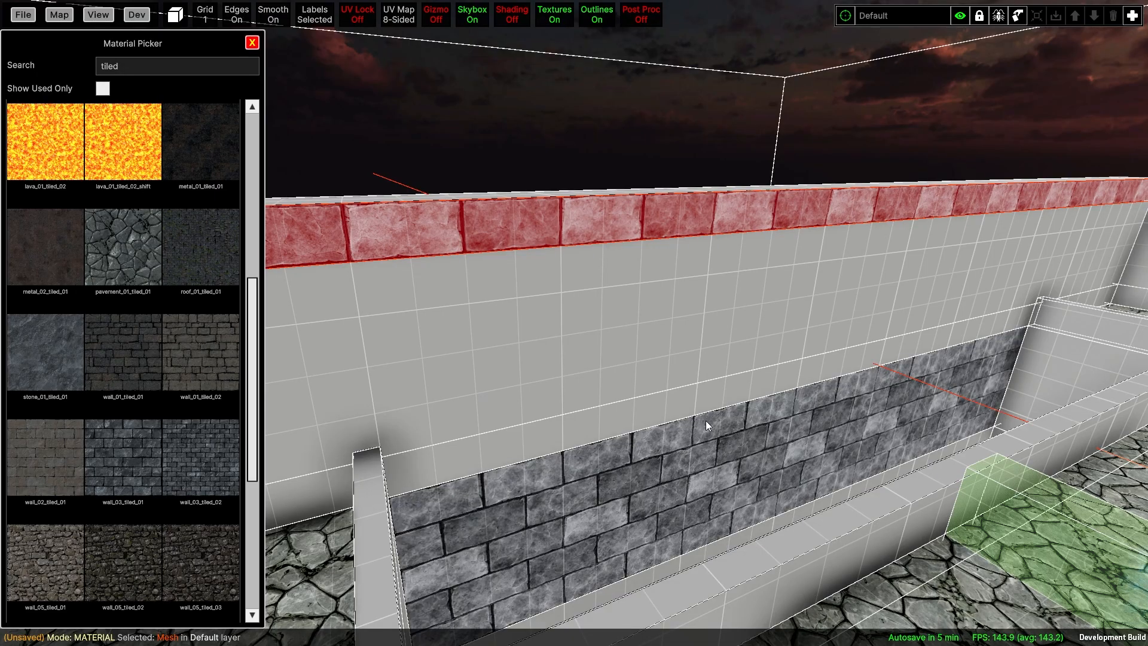
{"action": "left_click", "coordinate": [716, 445]}
{"action": "right_click_drag", "start_coordinate": [717, 445], "coordinate": [798, 397]}
{"action": "key", "text": "w"}
{"action": "key", "text": "w"}
{"action": "key", "text": "s"}
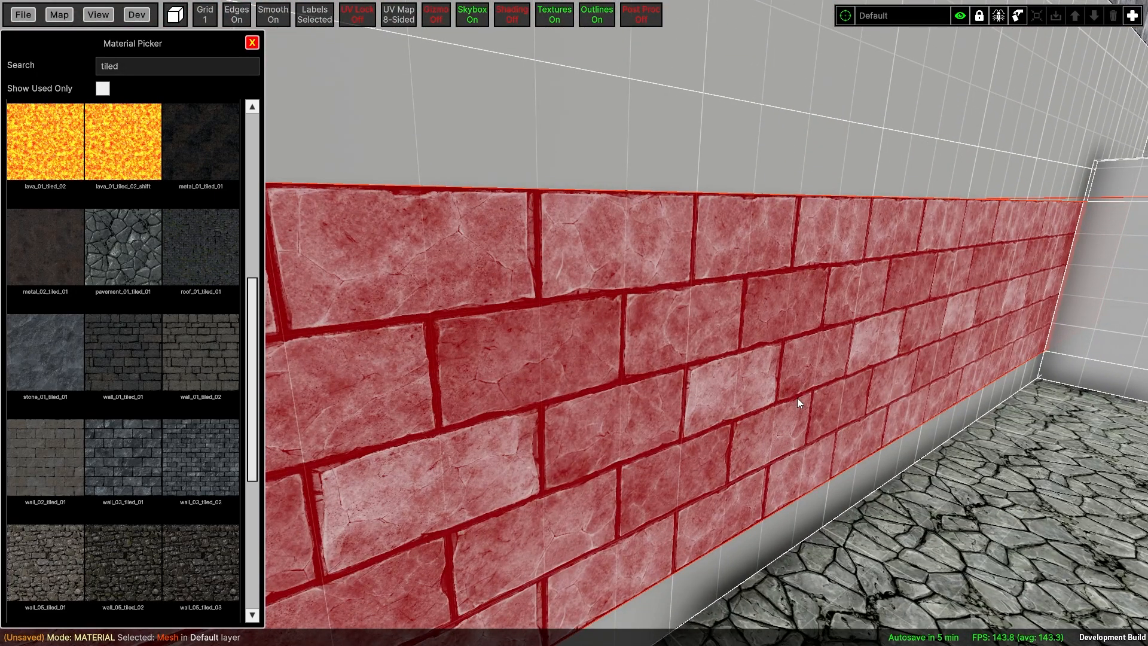
Shift the brick texture's position on the side wall's middle face.
{"action": "key", "text": "Right"}
{"action": "key", "text": "Right"}
{"action": "key", "text": "Right"}
{"action": "key", "text": "Right"}
{"action": "key", "text": "Right"}
{"action": "key", "text": "Right"}
{"action": "key", "text": "Right"}
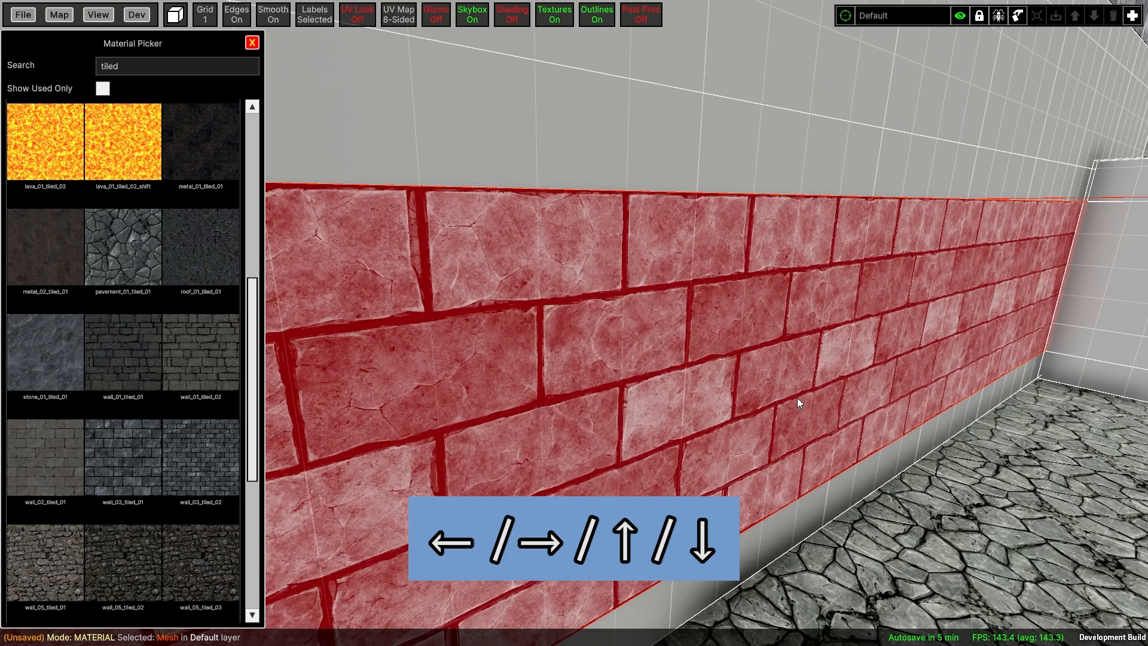
{"action": "key", "text": "Right"}
{"action": "key", "text": "Right"}
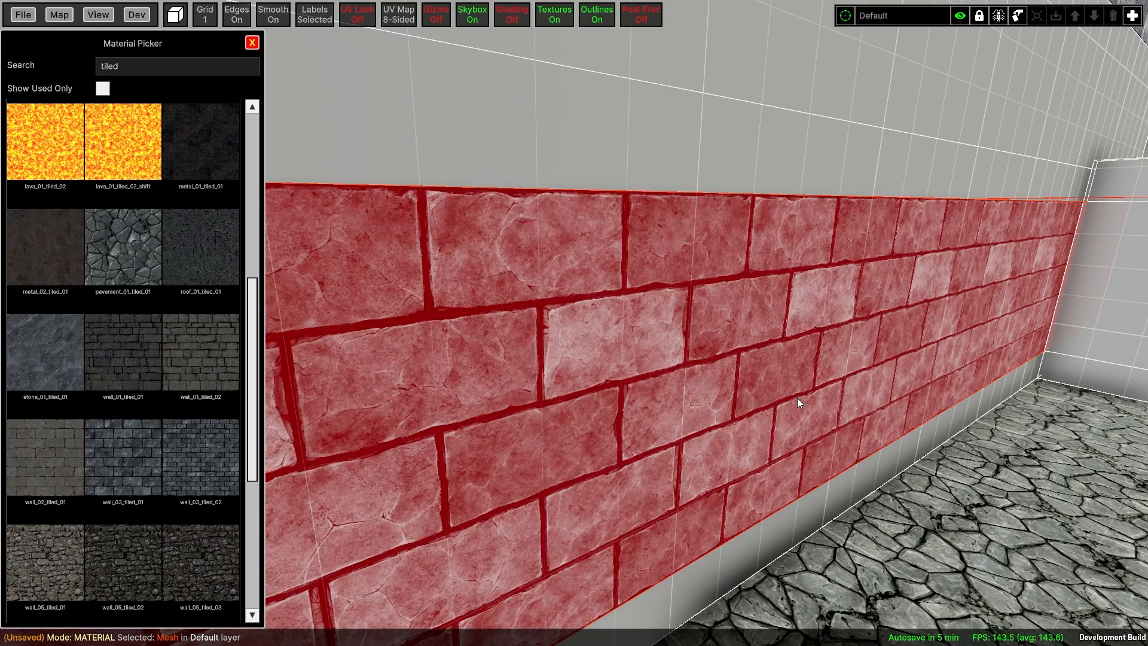
Stretch the brick texture horizontally on the middle wall face, and reset its texture mapping.
{"action": "key", "text": "alt+Right"}
{"action": "key", "text": "alt+Right"}
{"action": "key", "text": "alt+Right"}
{"action": "key", "text": "alt+Right"}
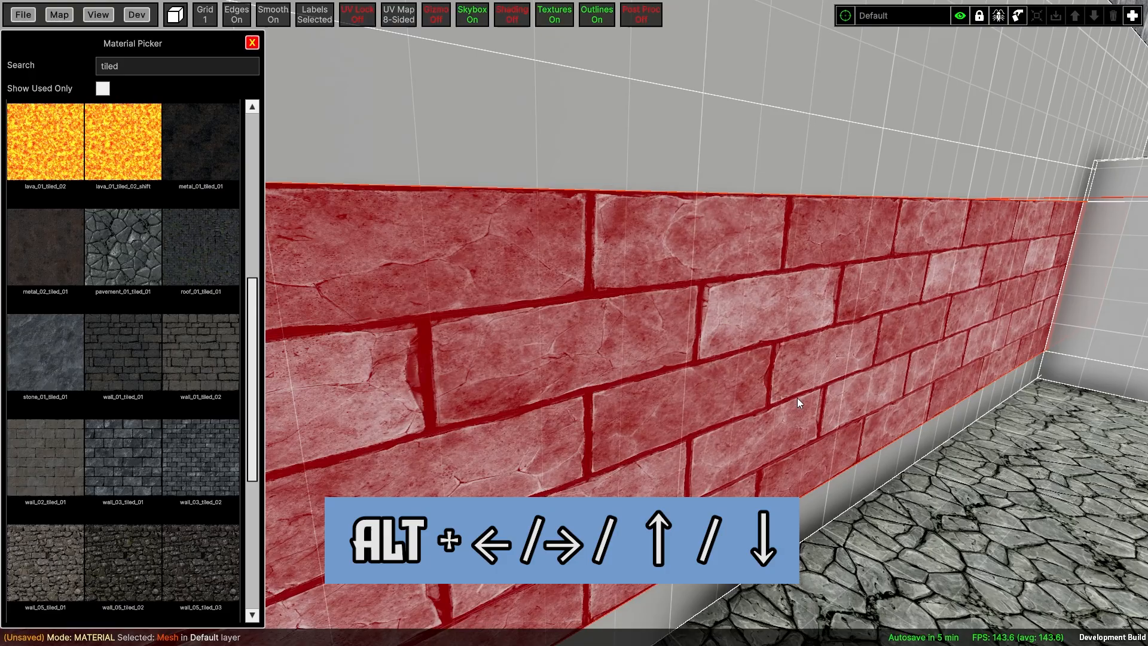
{"action": "key", "text": "alt+Right"}
{"action": "key", "text": "alt+Right"}
{"action": "key", "text": "Home"}
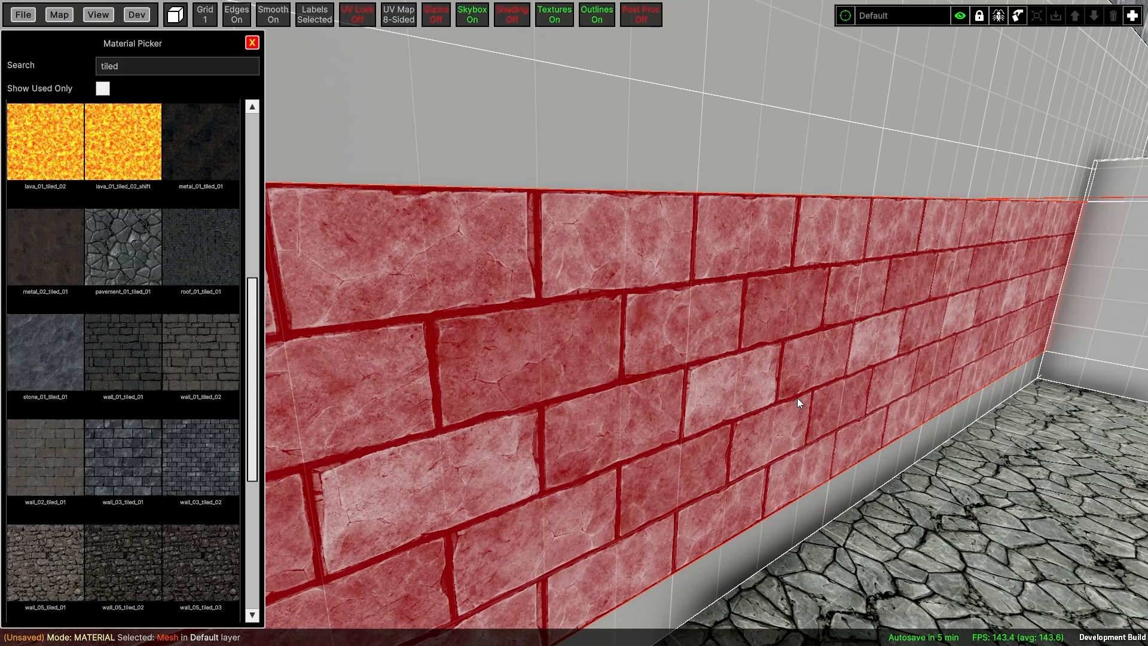
Rotate the brick texture on the middle wall face diagonally, turning it back one increment at the end.
{"action": "key", "text": "Page_Up"}
{"action": "key", "text": "Page_Up"}
{"action": "key", "text": "Page_Up"}
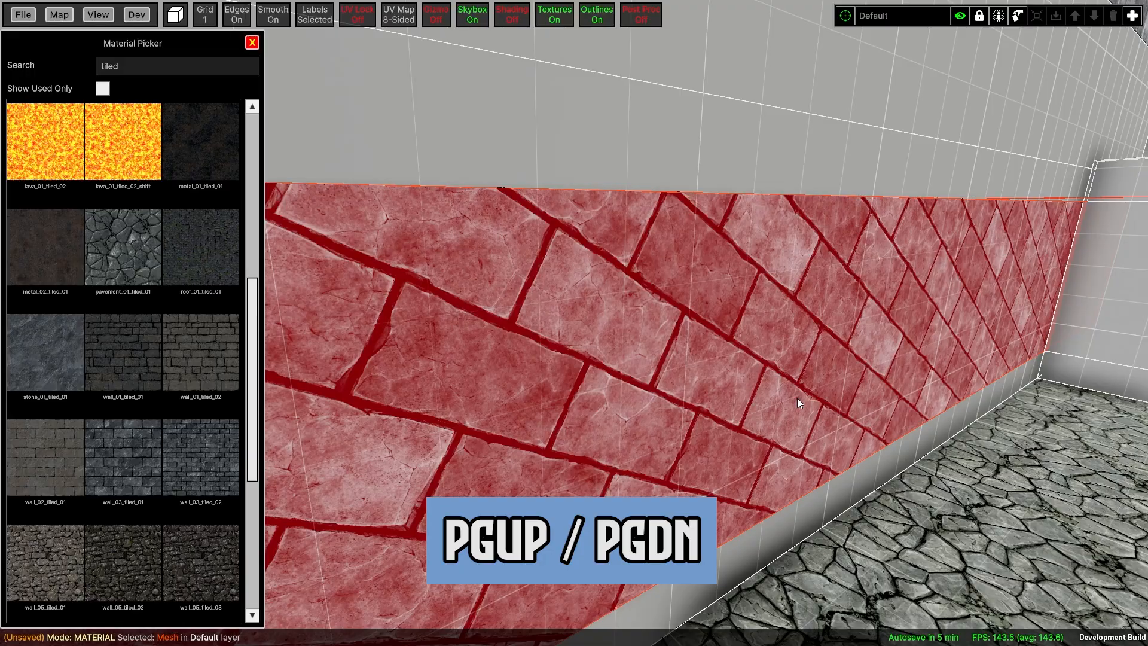
{"action": "key", "text": "Page_Up"}
{"action": "key", "text": "Page_Up"}
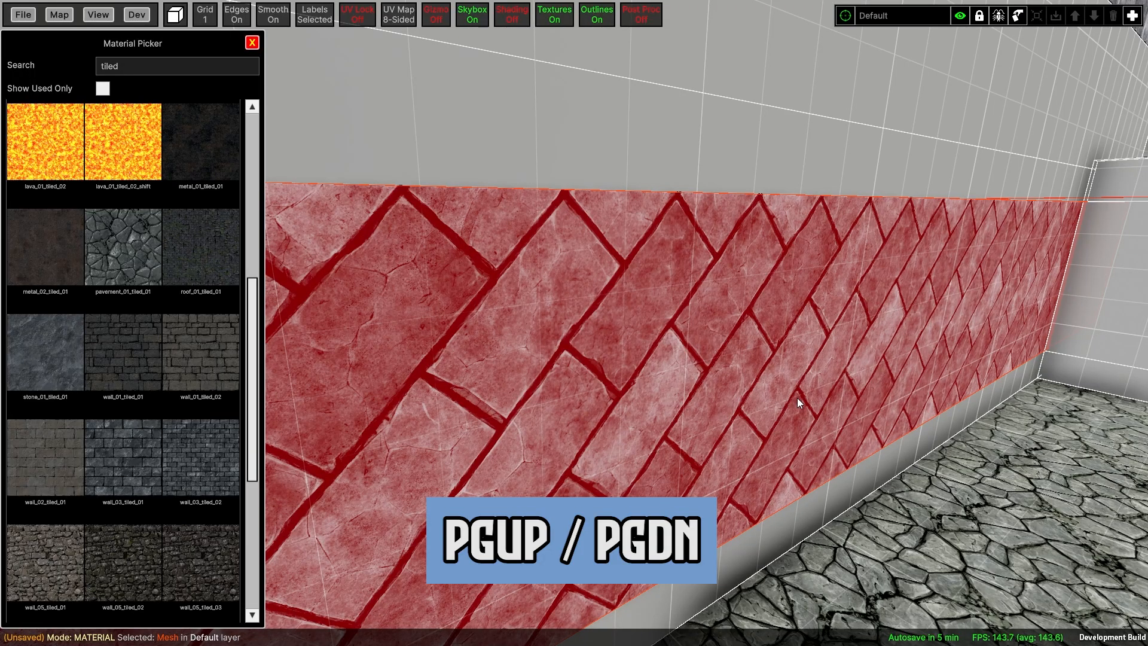
{"action": "key", "text": "Page_Down"}
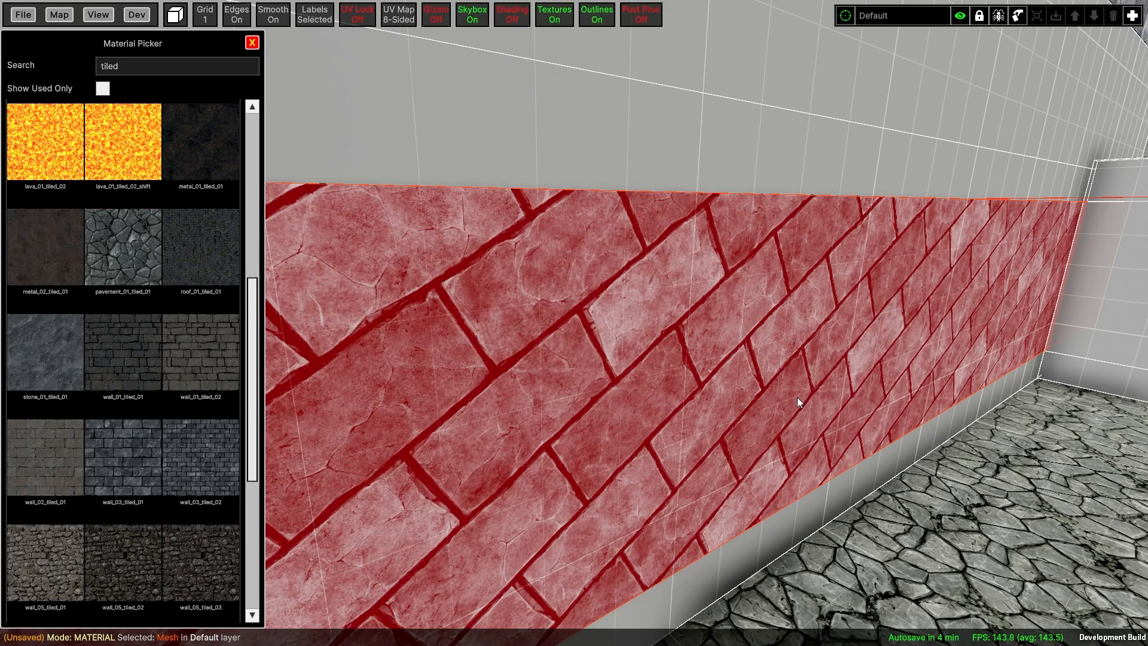
Try moving the wall mesh in object mode with UV Lock off, undo the move, and try again with UV Lock on.
{"action": "key", "text": "1"}
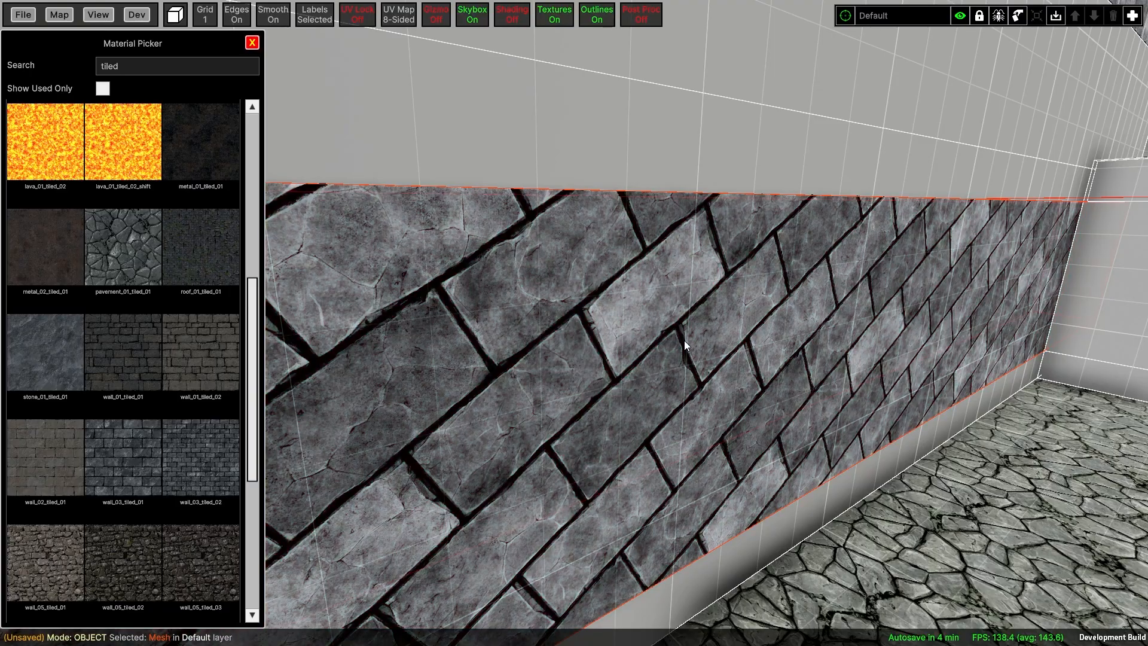
{"action": "left_click_drag", "start_coordinate": [686, 341], "coordinate": [742, 383]}
{"action": "key", "text": "ctrl+z"}
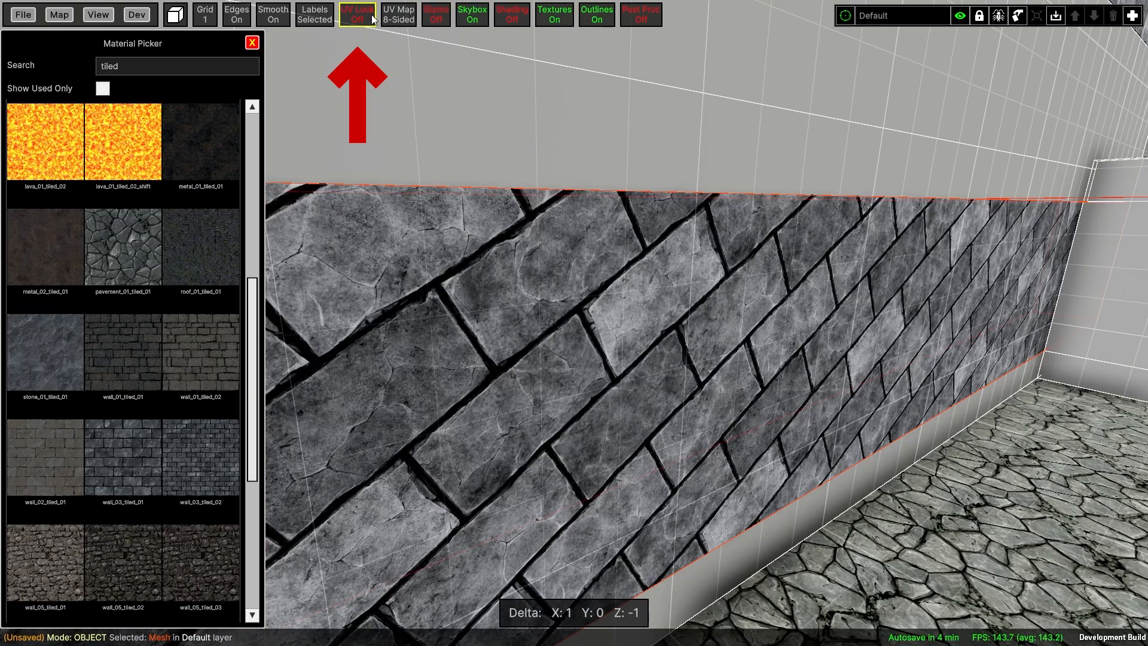
{"action": "mouse_move", "coordinate": [661, 336]}
{"action": "left_mouse_down"}
{"action": "mouse_move", "coordinate": [704, 364]}
{"action": "mouse_move", "coordinate": [663, 339]}
{"action": "left_mouse_up"}
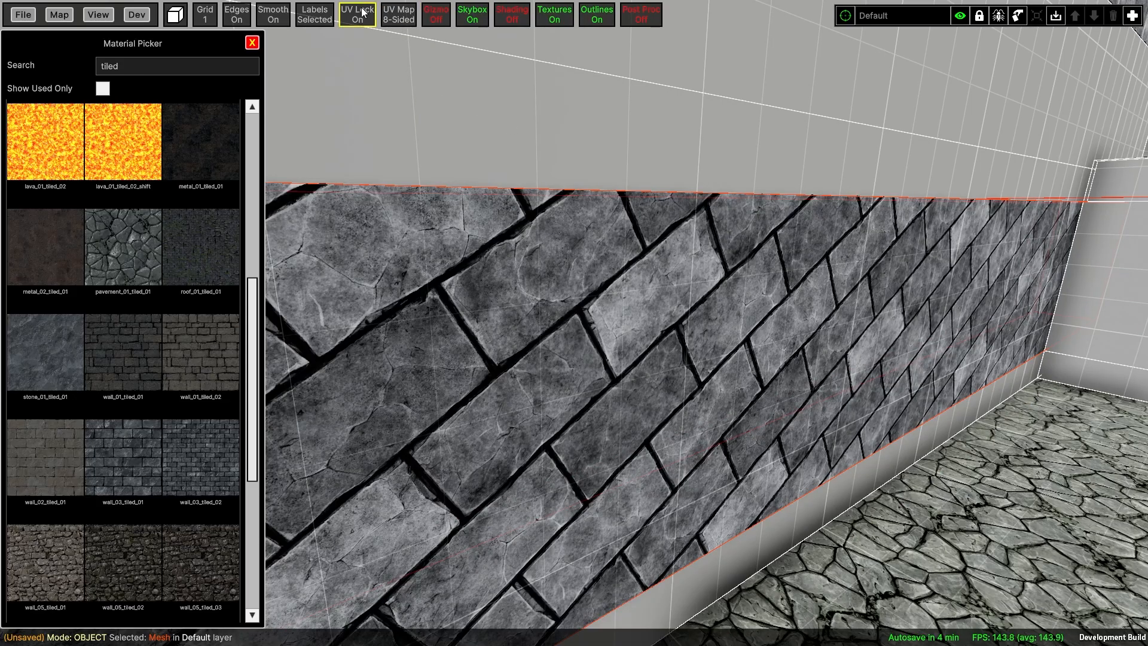
Reselect the side wall's middle face in material mode and reset its texture mapping.
{"action": "left_click", "coordinate": [608, 238], "text": "shift"}
{"action": "key", "text": "r"}
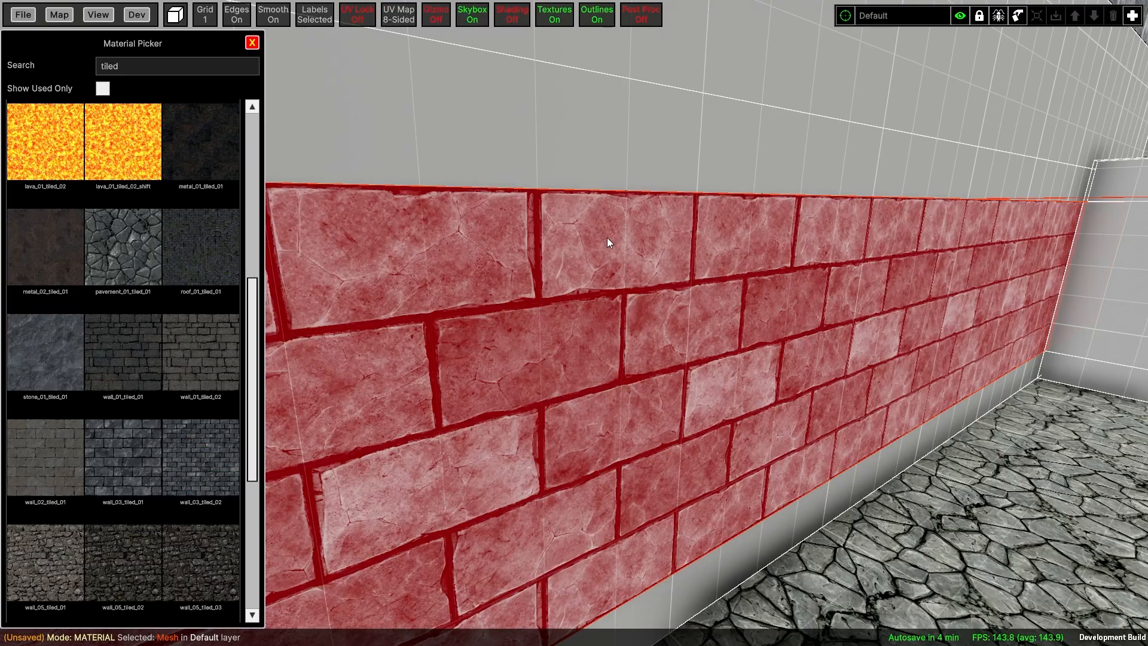
{"action": "left_click", "coordinate": [539, 332]}
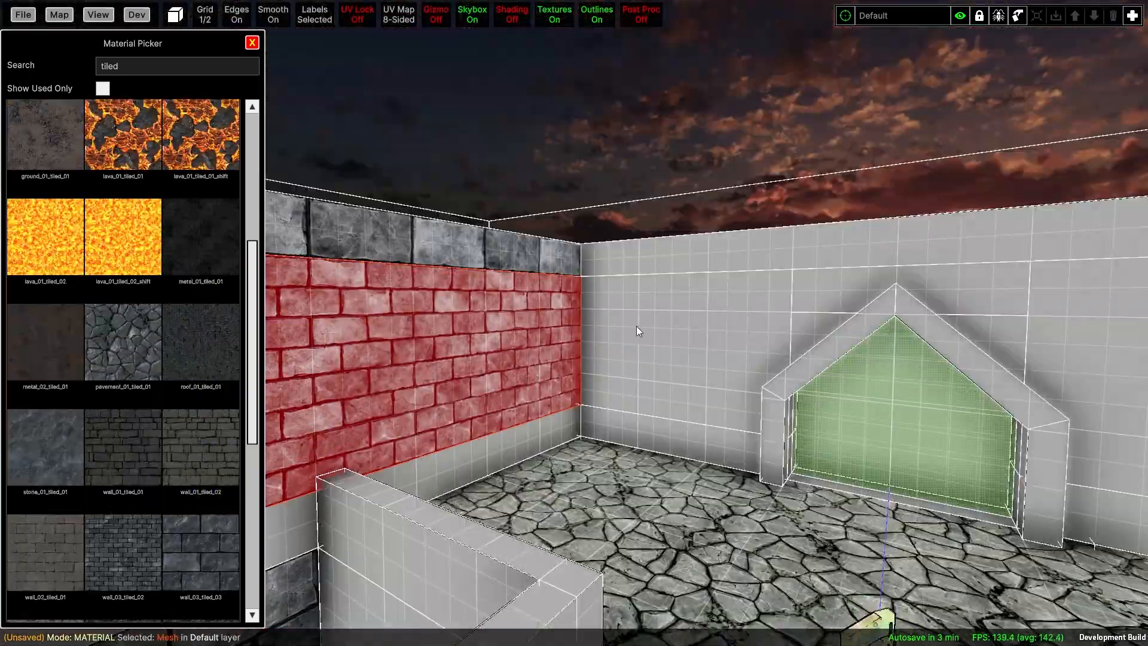
Copy the side wall's brick texture onto the adjoining walls' middle faces and its large-block top course onto their upper faces.
{"action": "left_click", "coordinate": [637, 325], "text": "alt"}
{"action": "left_click", "coordinate": [837, 290], "text": "alt"}
{"action": "left_click", "coordinate": [1071, 288], "text": "alt"}
{"action": "left_click", "coordinate": [558, 245]}
{"action": "left_click", "coordinate": [644, 250], "text": "alt"}
{"action": "left_click", "coordinate": [598, 226], "text": "alt"}
Continue the stone block texture around the remaining untextured wall faces of the map.
{"action": "right_click_drag", "start_coordinate": [644, 250], "coordinate": [351, 269]}
{"action": "left_click", "coordinate": [467, 269], "text": "alt"}
{"action": "right_click_drag", "start_coordinate": [467, 269], "coordinate": [433, 145]}
{"action": "left_click", "coordinate": [433, 145]}
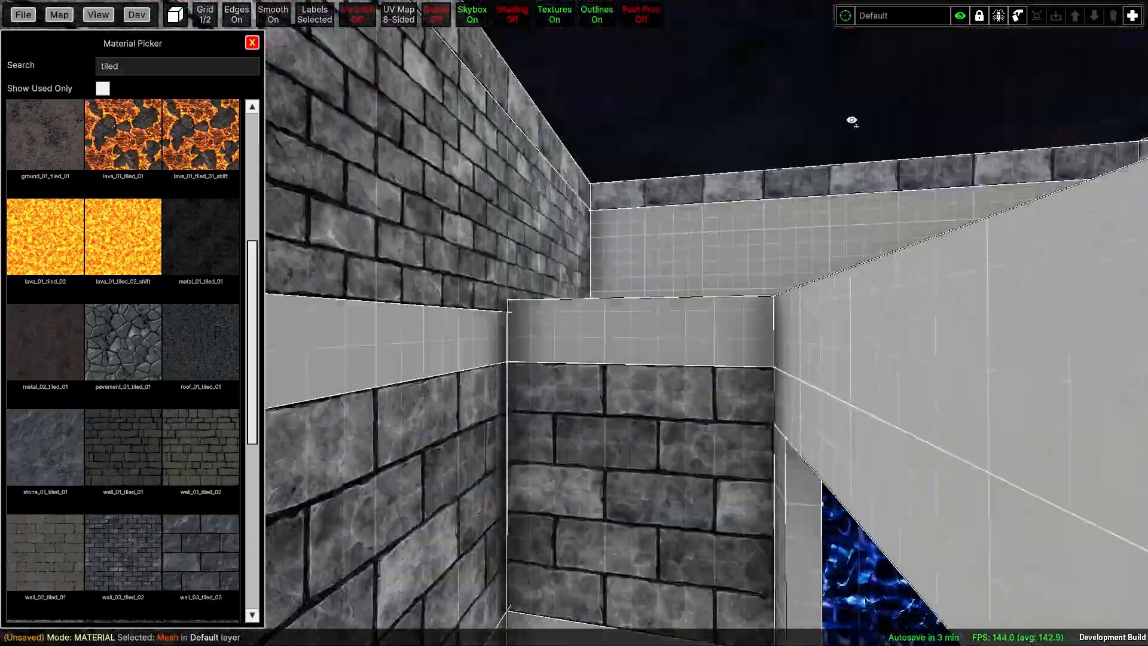
{"action": "right_click_drag", "start_coordinate": [851, 120], "coordinate": [699, 308]}
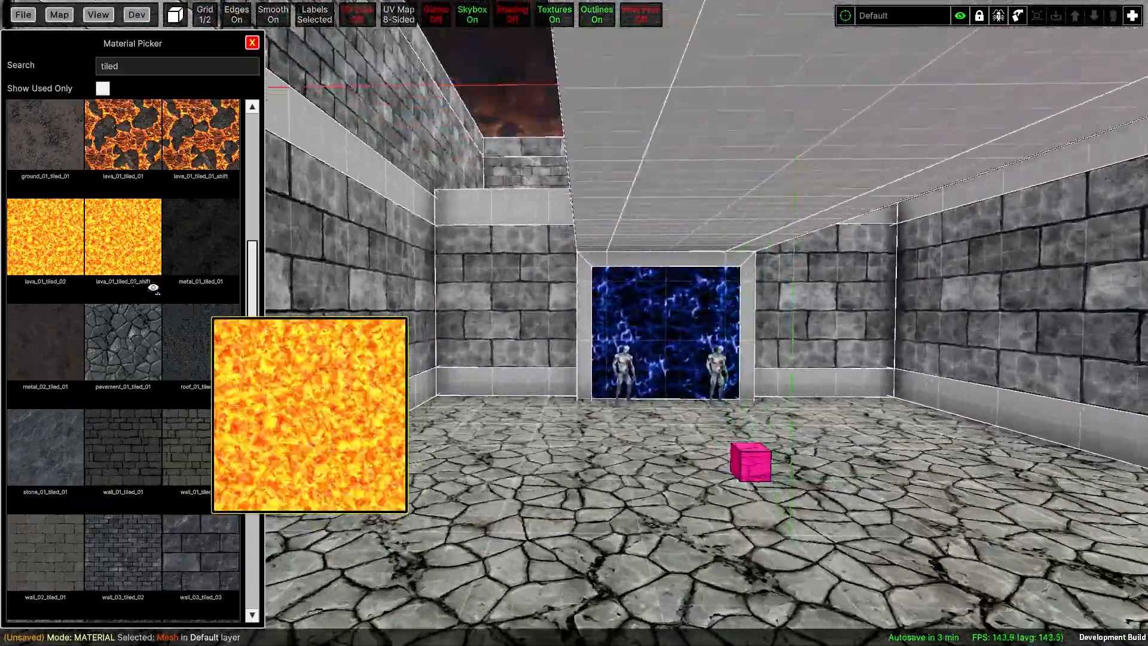
Apply the block texture to the adjoining narrow faces along the overhead slab's edge and shift it sideways on both faces.
{"action": "left_click", "coordinate": [478, 250]}
{"action": "right_click_drag", "start_coordinate": [479, 249], "coordinate": [676, 324]}
{"action": "left_click", "coordinate": [676, 324]}
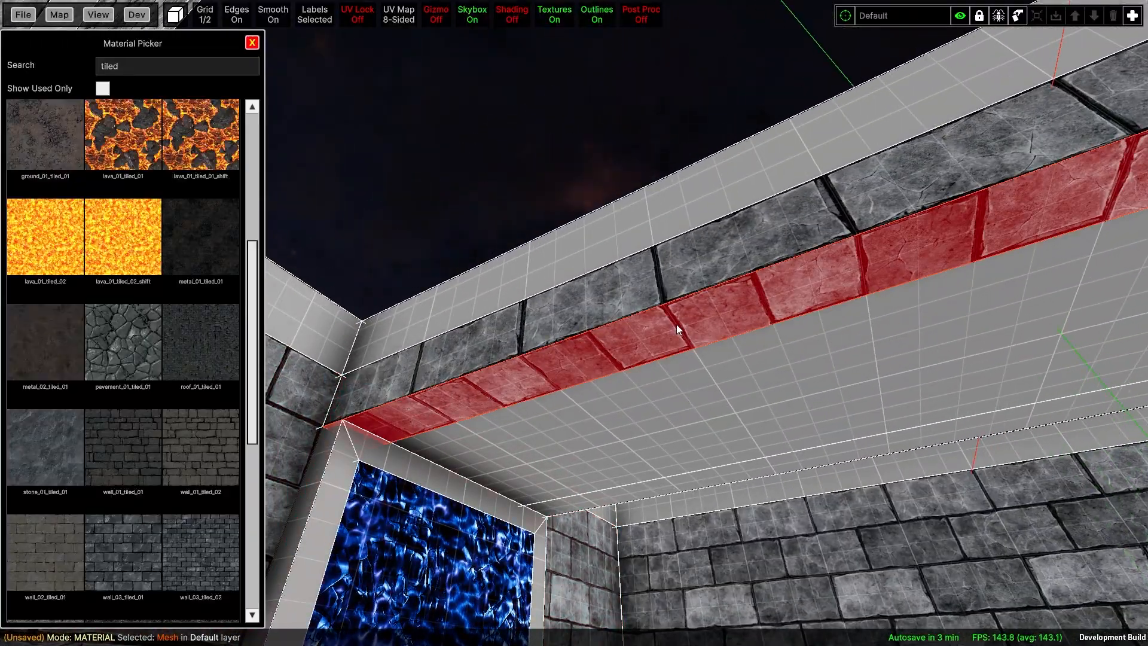
{"action": "right_click_drag", "start_coordinate": [795, 328], "coordinate": [478, 311]}
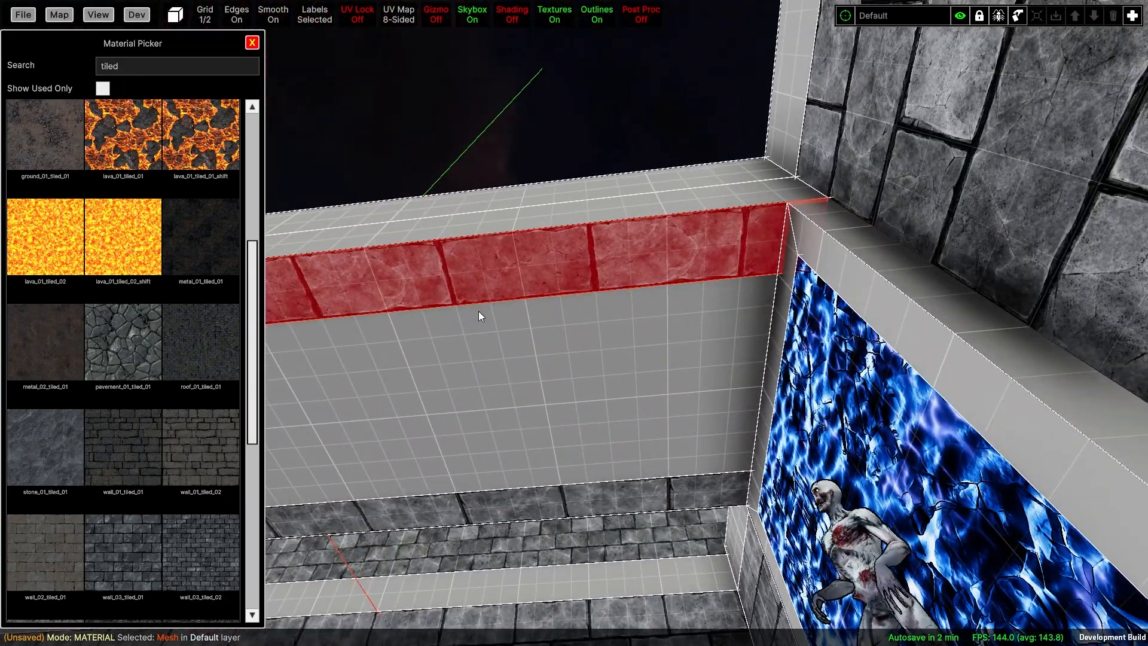
{"action": "key", "text": "Left"}
{"action": "key", "text": "Left"}
{"action": "middle_click", "coordinate": [639, 207]}
{"action": "left_click", "coordinate": [646, 207]}
{"action": "key", "text": "Left"}
{"action": "key", "text": "Left"}
Filter the materials by "wood" and apply a wood material to the overhead slab's underside.
{"action": "left_click", "coordinate": [152, 63]}
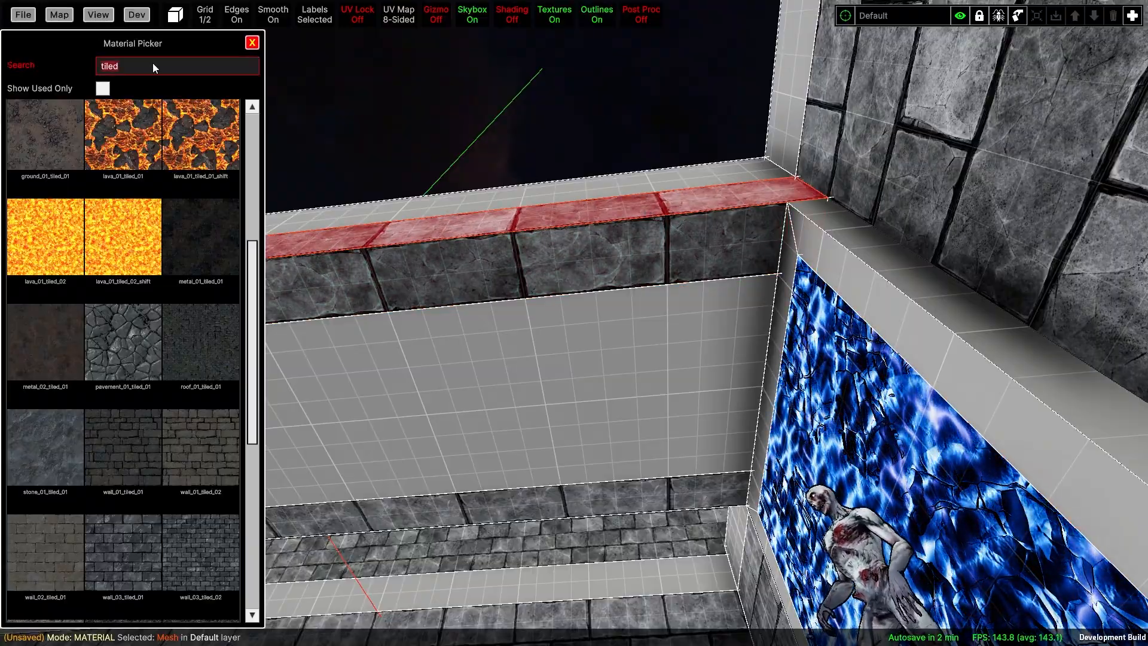
{"action": "type", "text": "wood"}
{"action": "left_click", "coordinate": [310, 372]}
{"action": "left_click", "coordinate": [202, 246]}
{"action": "right_click_drag", "start_coordinate": [610, 344], "coordinate": [802, 520]}
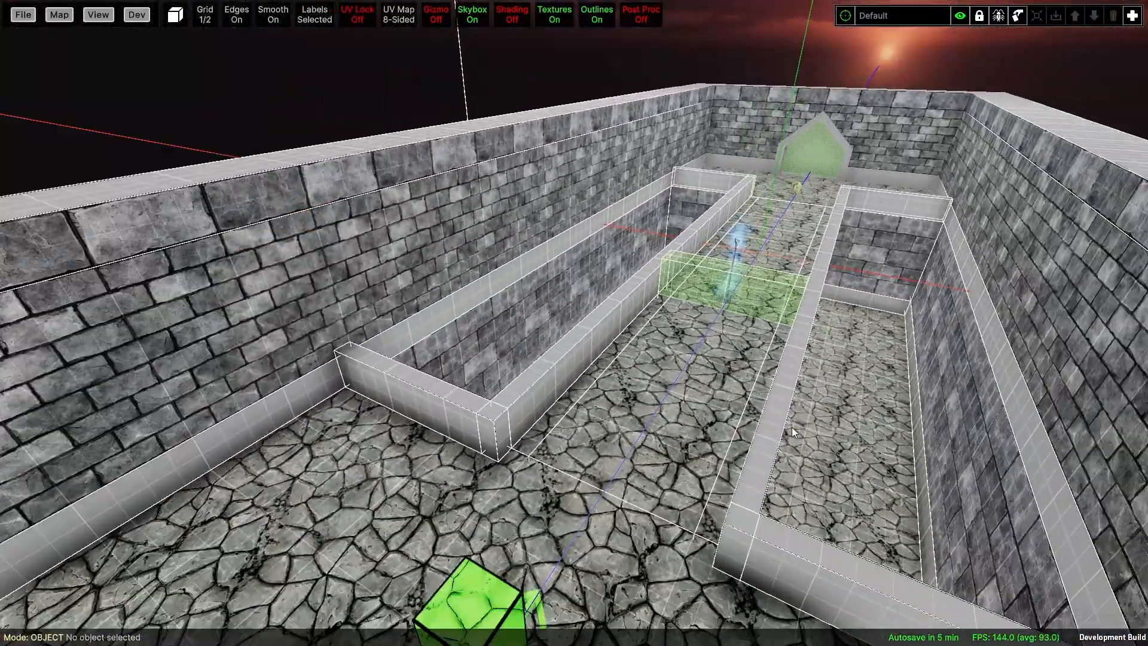
Filter the materials by "trim" and preview the stone_metal and metal_02 trim sheets.
{"action": "type", "text": "m"}
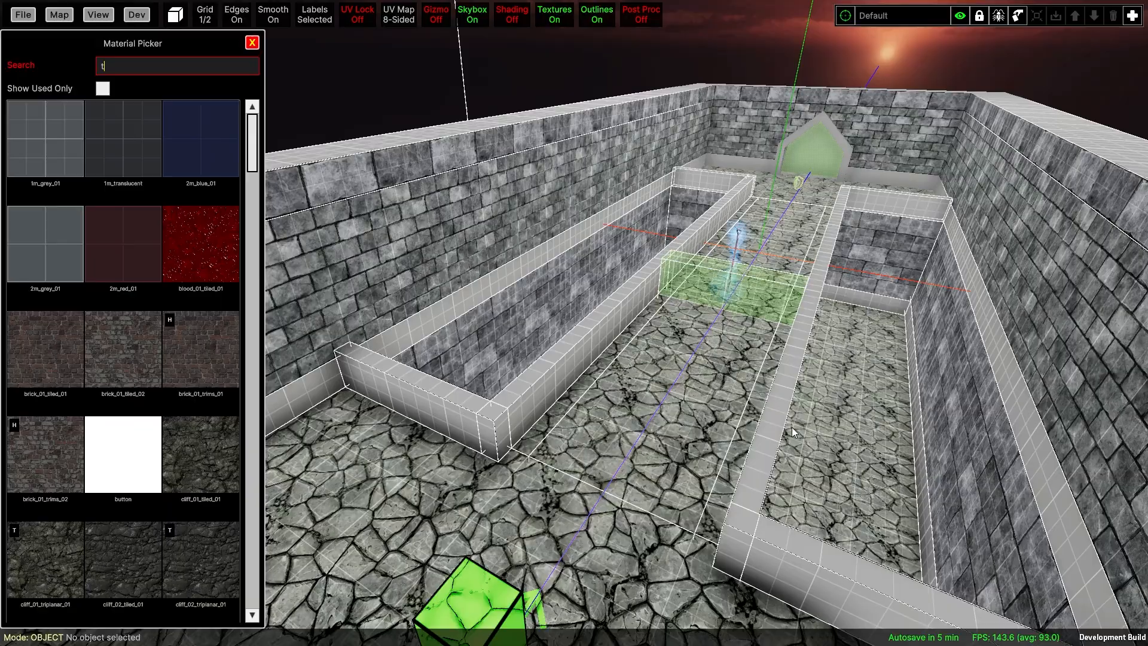
{"action": "type", "text": "trim"}
{"action": "mouse_move", "coordinate": [37, 284]}
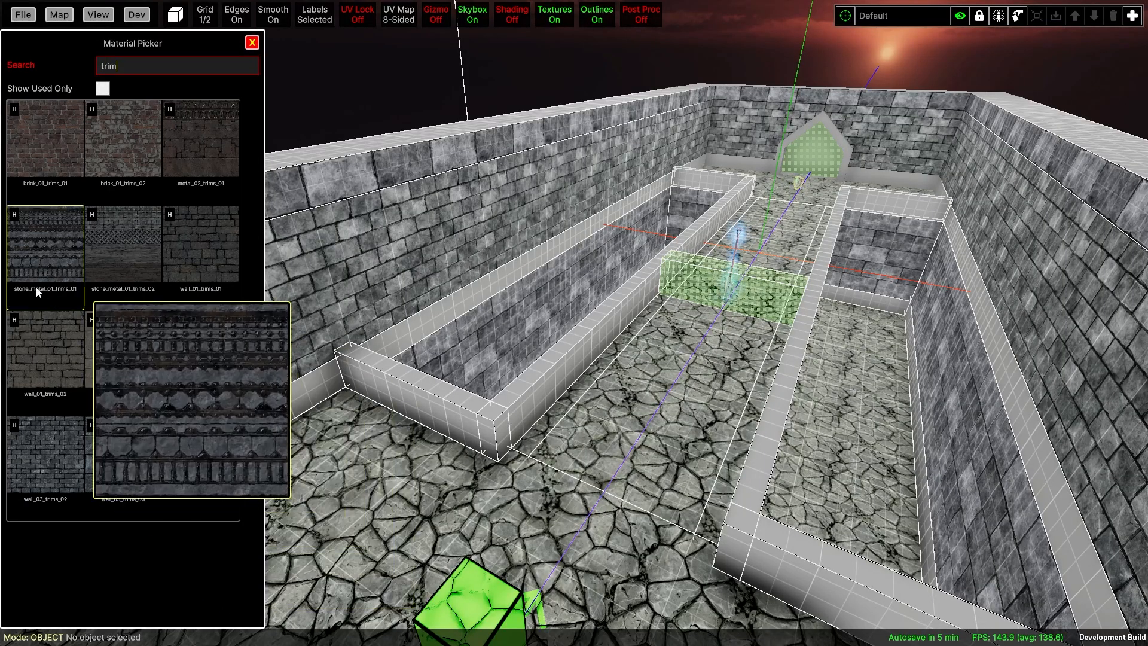
{"action": "mouse_move", "coordinate": [128, 266]}
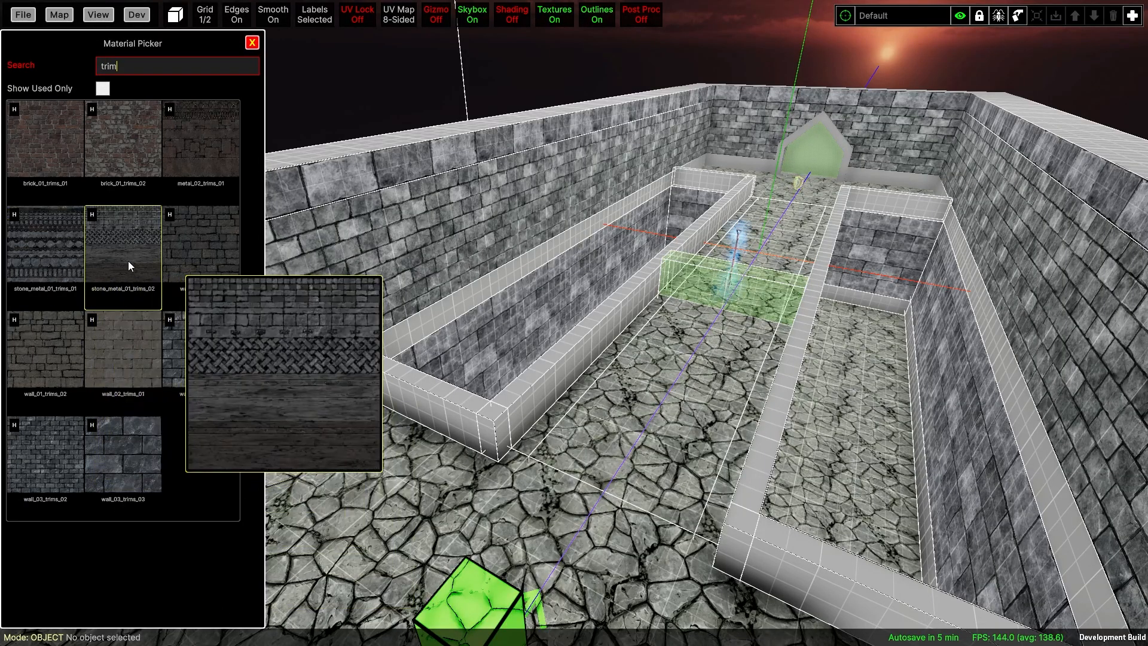
{"action": "mouse_move", "coordinate": [217, 148]}
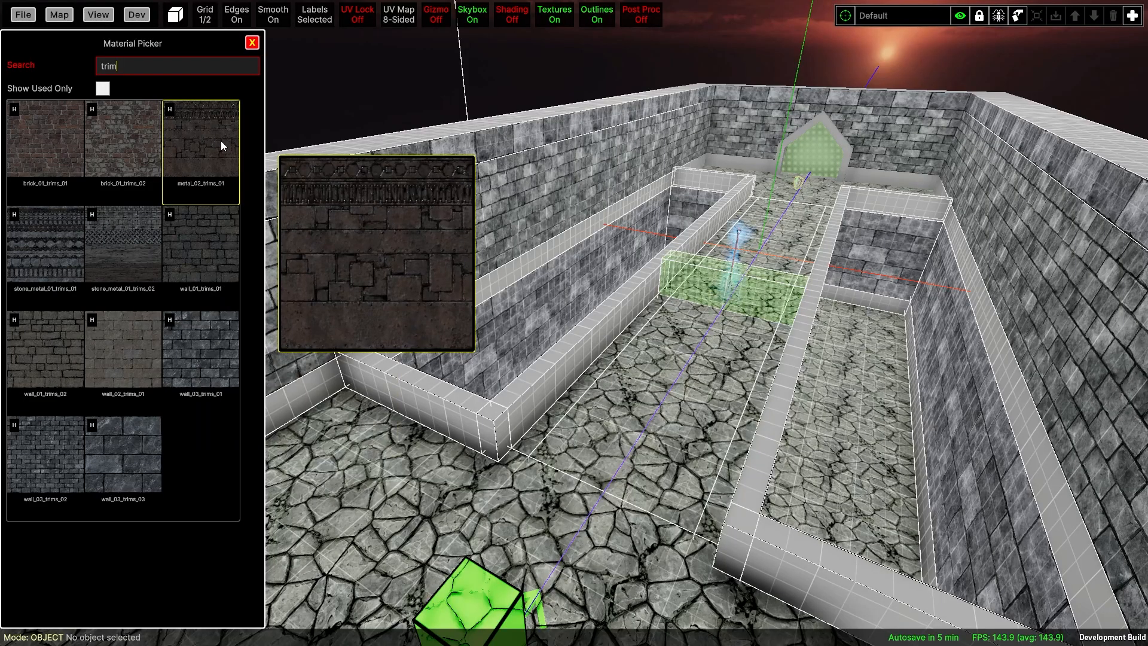
{"action": "mouse_move", "coordinate": [79, 246]}
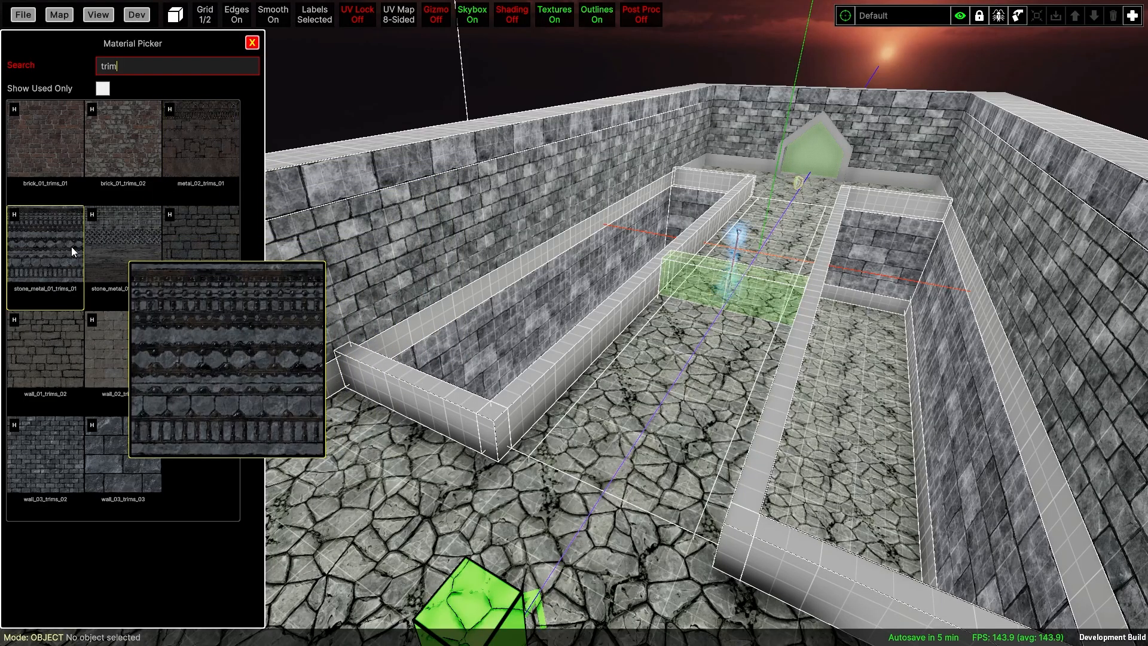
Select the low parapet's outer end, corner and long side faces and apply the stone_metal_01_trims_01 material.
{"action": "left_click", "coordinate": [435, 422]}
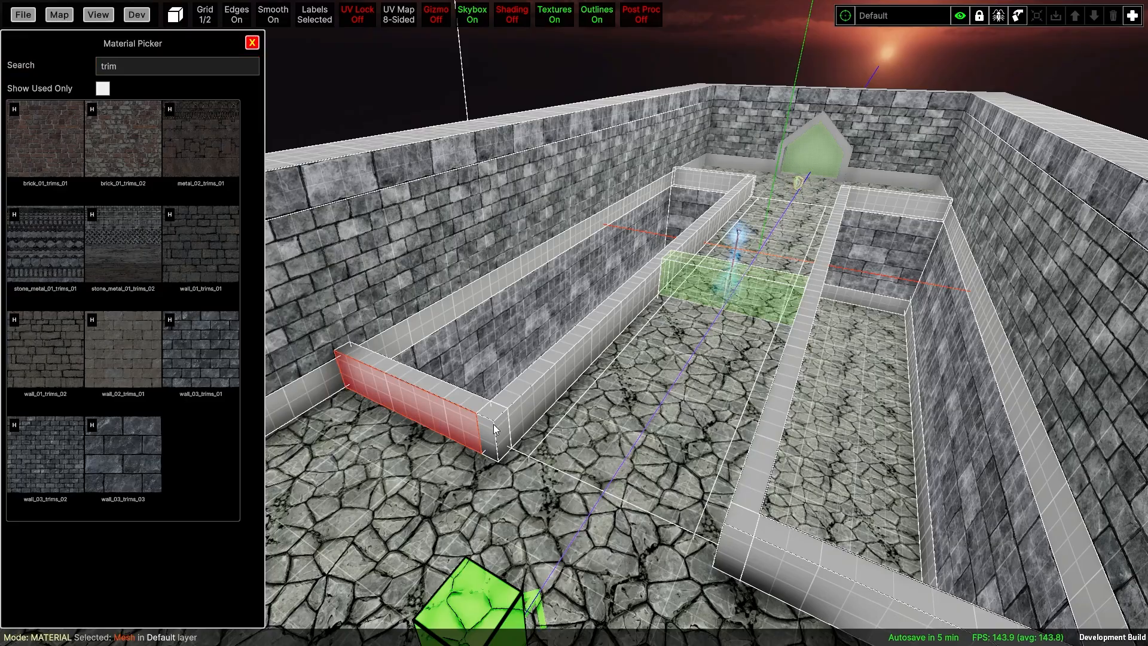
{"action": "left_click", "coordinate": [528, 403], "text": "shift"}
{"action": "key", "text": "w"}
{"action": "right_click_drag", "start_coordinate": [579, 279], "coordinate": [541, 326]}
{"action": "key", "text": "d"}
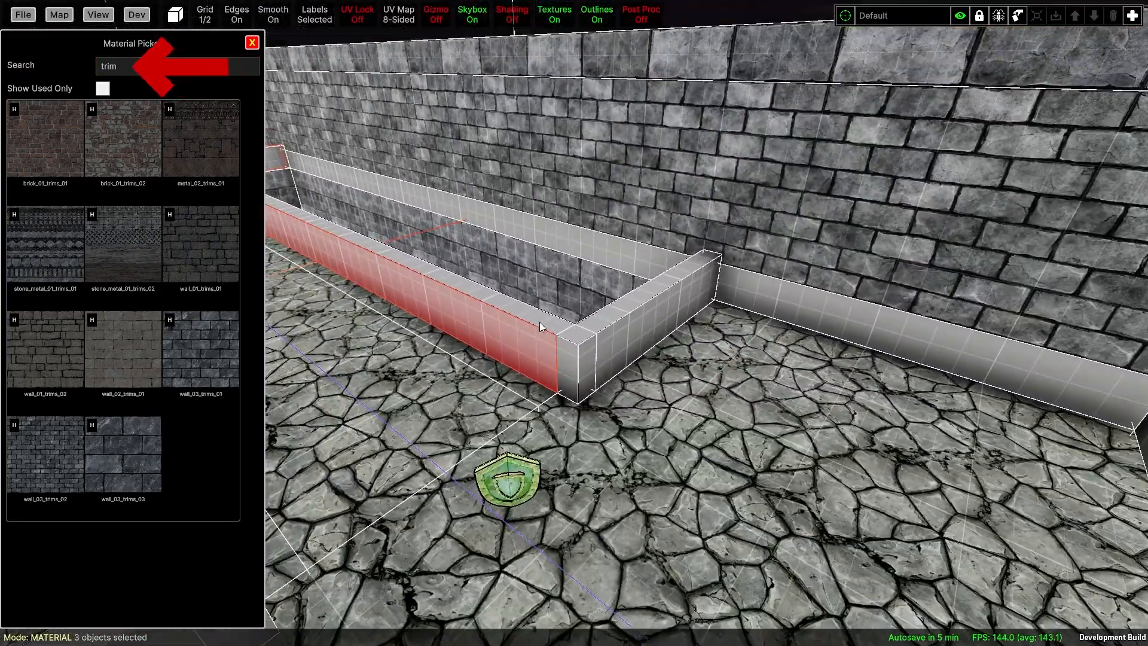
{"action": "left_click", "coordinate": [563, 370], "text": "shift"}
{"action": "left_click", "coordinate": [588, 368], "text": "shift"}
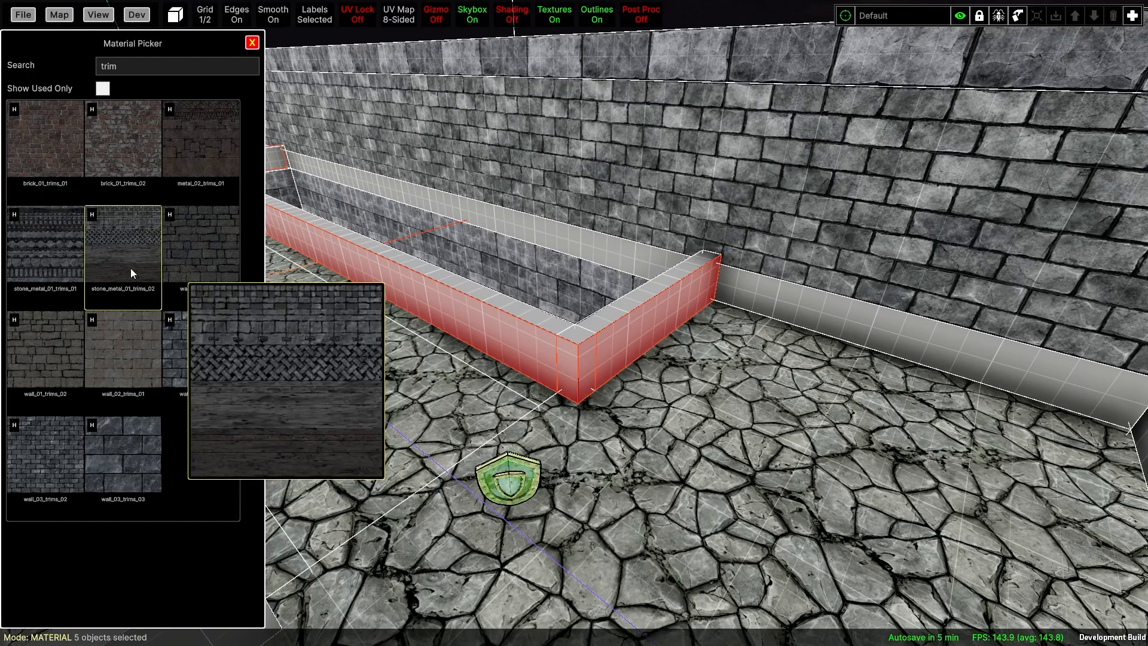
{"action": "left_click", "coordinate": [60, 235]}
Cycle the trim strips on the selected parapet faces to the stone strip with the scalloped metal upper edge.
{"action": "key", "text": "a"}
{"action": "mouse_move", "coordinate": [649, 267]}
{"action": "right_mouse_down"}
{"action": "mouse_move", "coordinate": [675, 248]}
{"action": "mouse_move", "coordinate": [676, 232]}
{"action": "mouse_move", "coordinate": [646, 268]}
{"action": "right_mouse_up"}
{"action": "key", "text": "d"}
{"action": "key", "text": "KP_3"}
{"action": "key", "text": "KP_3"}
{"action": "key", "text": "KP_3"}
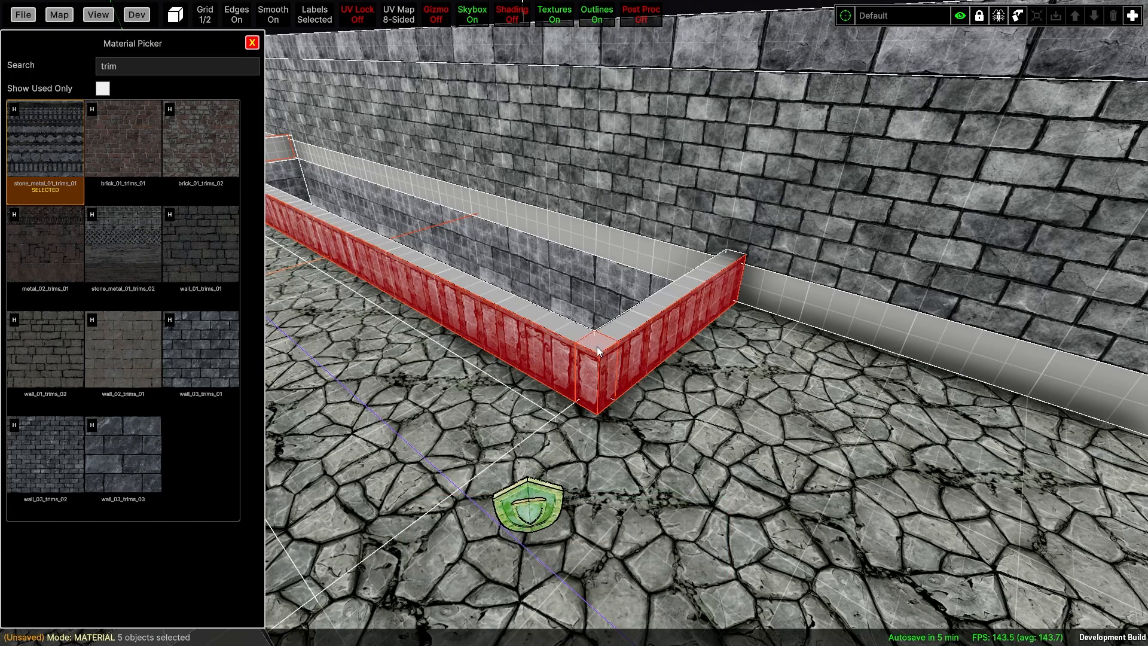
{"action": "key", "text": "KP_3"}
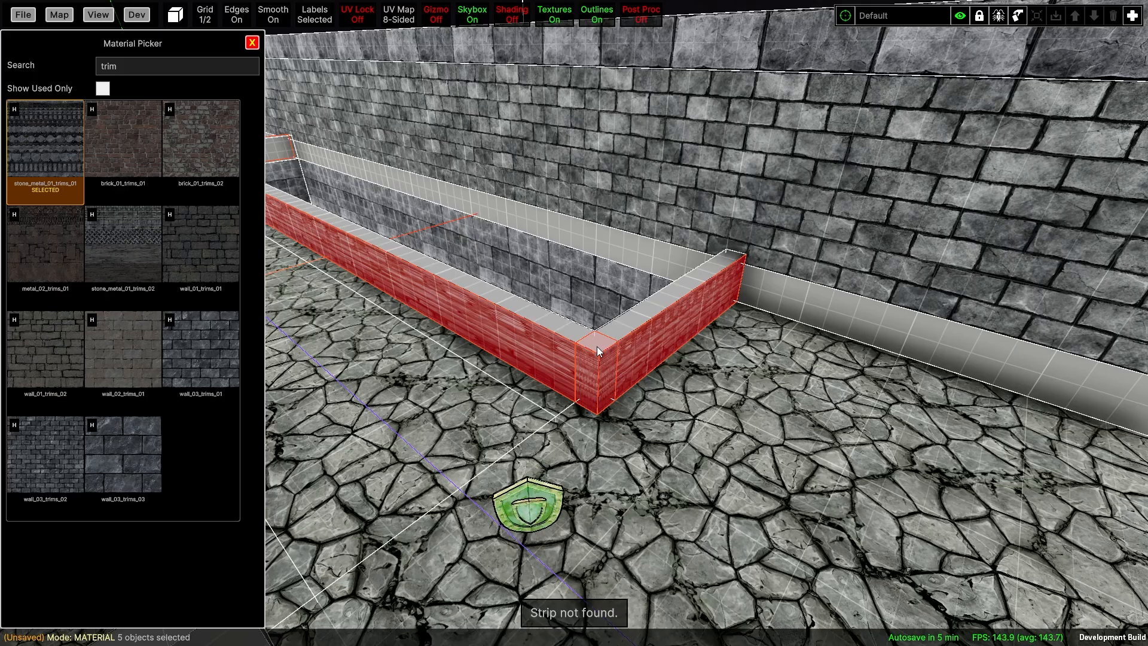
{"action": "mouse_move", "coordinate": [597, 347]}
{"action": "right_mouse_down"}
{"action": "mouse_move", "coordinate": [620, 344]}
{"action": "mouse_move", "coordinate": [604, 345]}
{"action": "right_mouse_up"}
{"action": "key", "text": "w"}
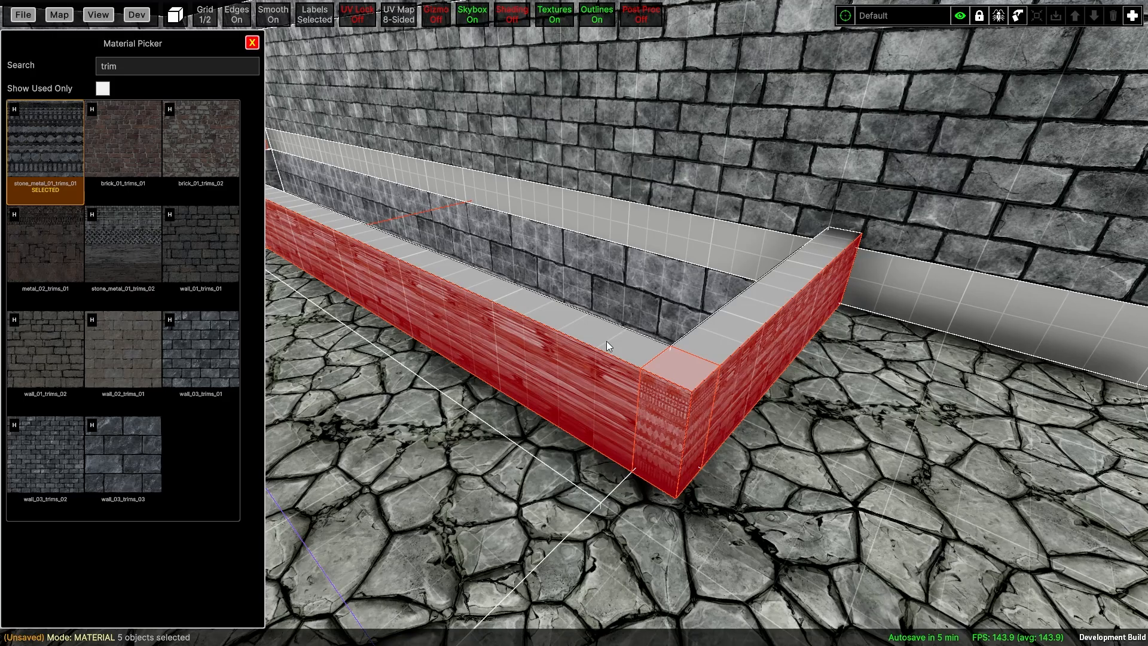
{"action": "key", "text": "KP_5"}
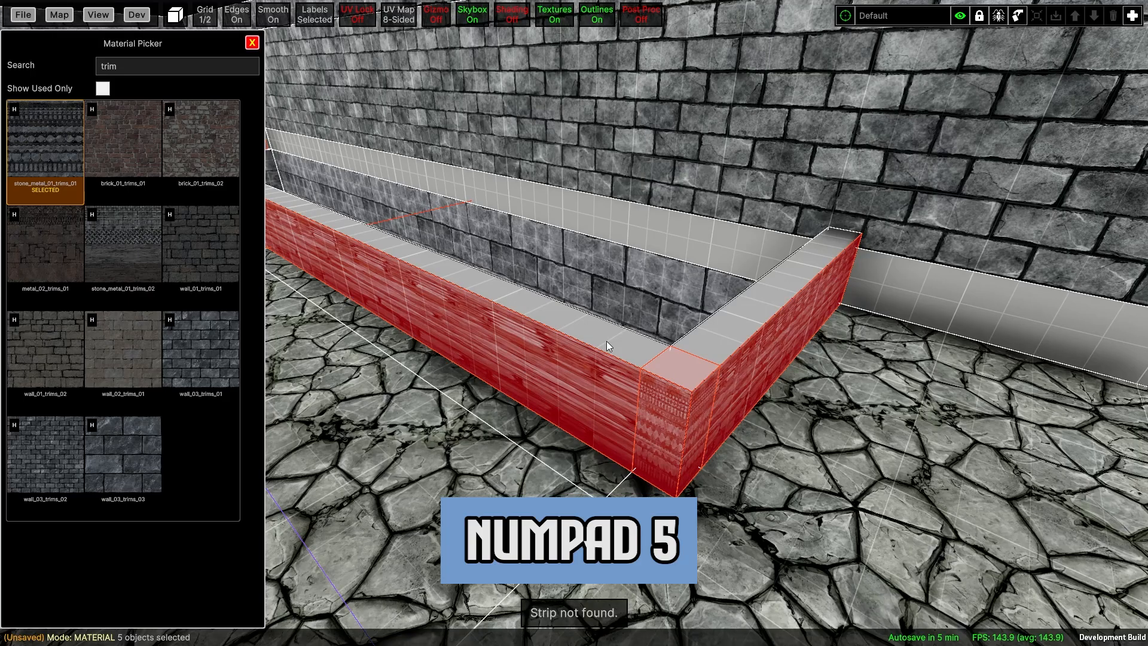
{"action": "key", "text": "KP_5"}
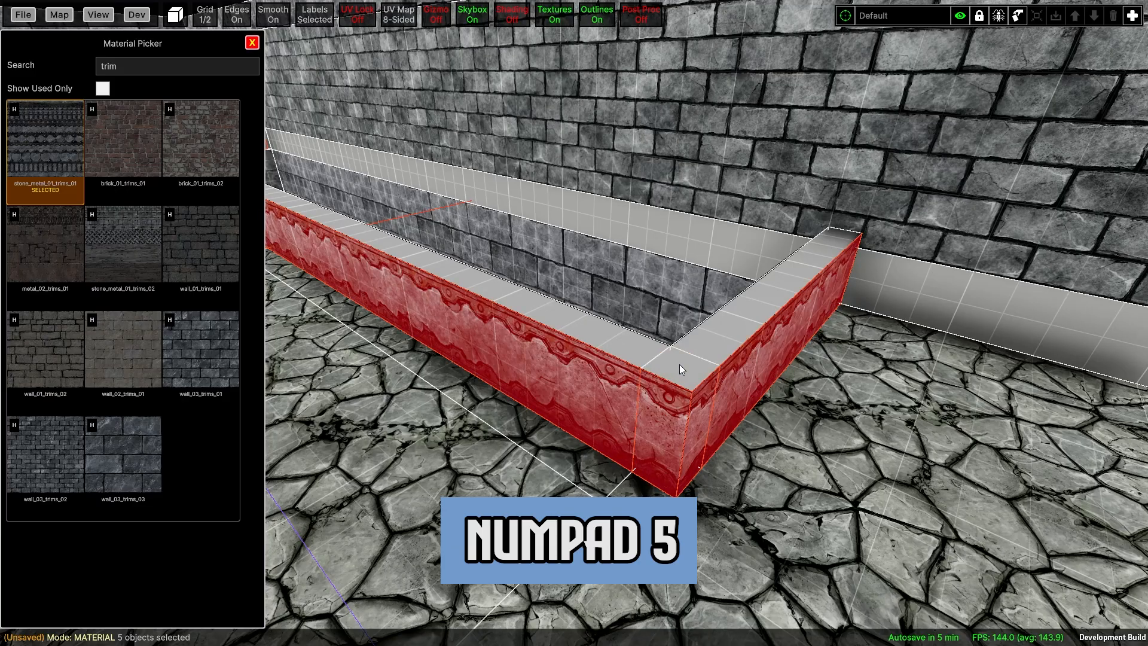
Hide the long parapet meshes beside the walkway.
{"action": "scroll", "coordinate": [679, 364], "scroll_direction": "down", "scroll_amount": 4}
{"action": "right_click_drag", "start_coordinate": [674, 361], "coordinate": [751, 318]}
{"action": "key", "text": "ctrl+h"}
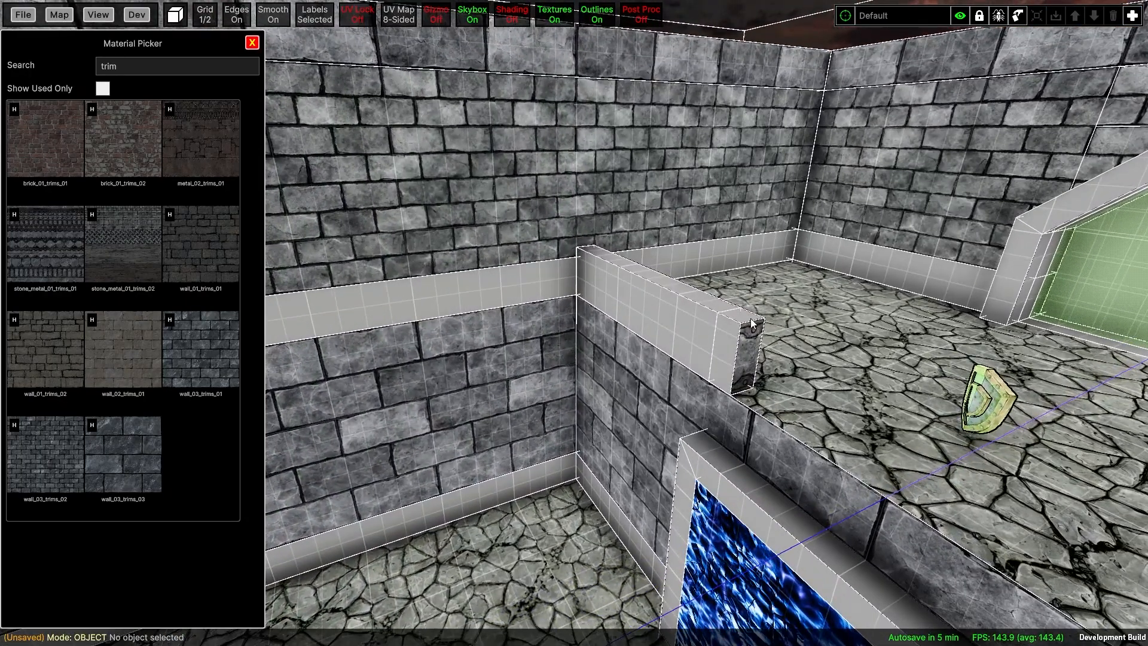
Copy the trim from the textured parapet corner onto the neighbouring parapet faces facing the pit.
{"action": "left_click", "coordinate": [753, 355]}
{"action": "left_click", "coordinate": [729, 352], "text": "alt"}
{"action": "left_click", "coordinate": [666, 314], "text": "alt"}
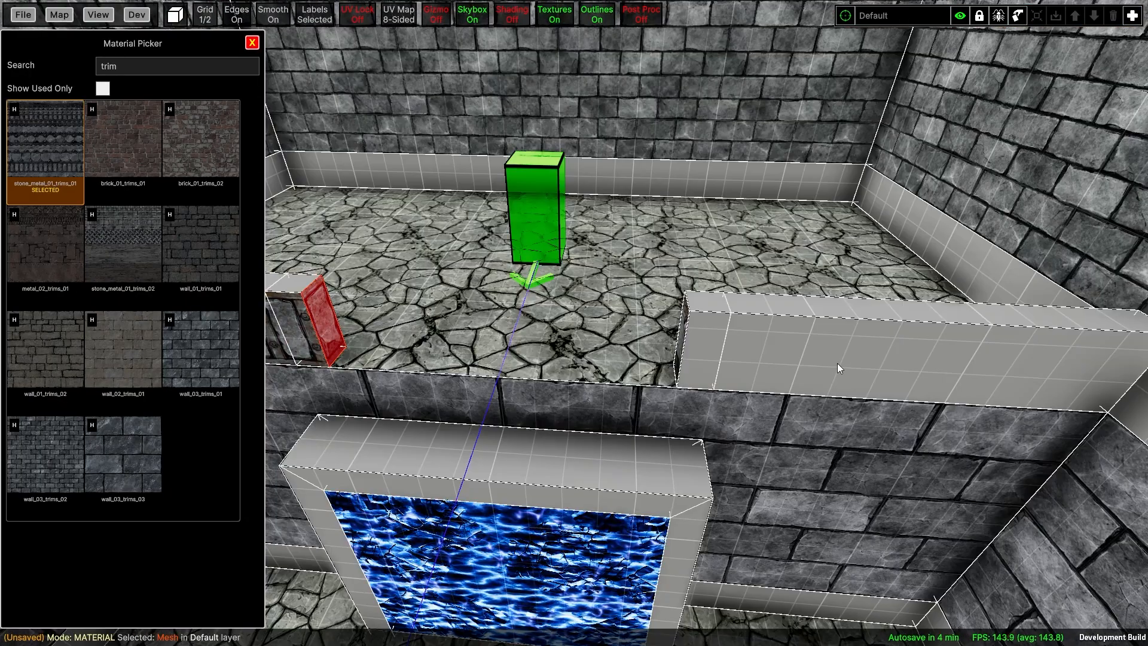
{"action": "left_click", "coordinate": [839, 363], "text": "alt"}
{"action": "left_click", "coordinate": [711, 360], "text": "alt"}
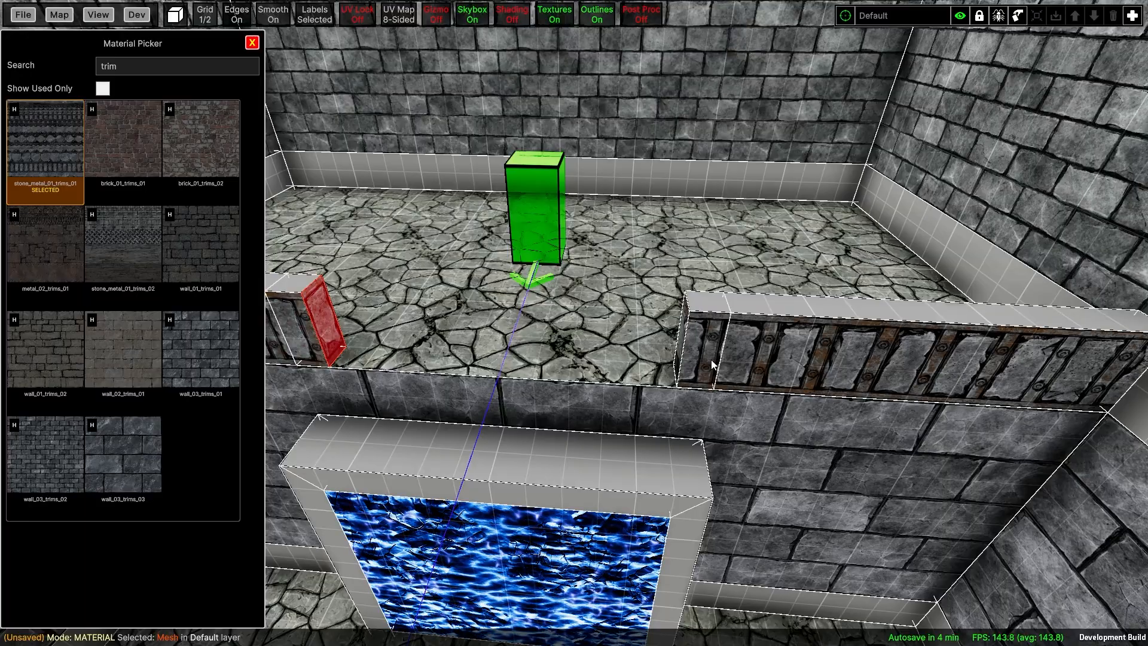
Select the end parapet's connected faces in one sweep and cycle them to the barred stone trim strip.
{"action": "right_click_drag", "start_coordinate": [747, 343], "coordinate": [1012, 339]}
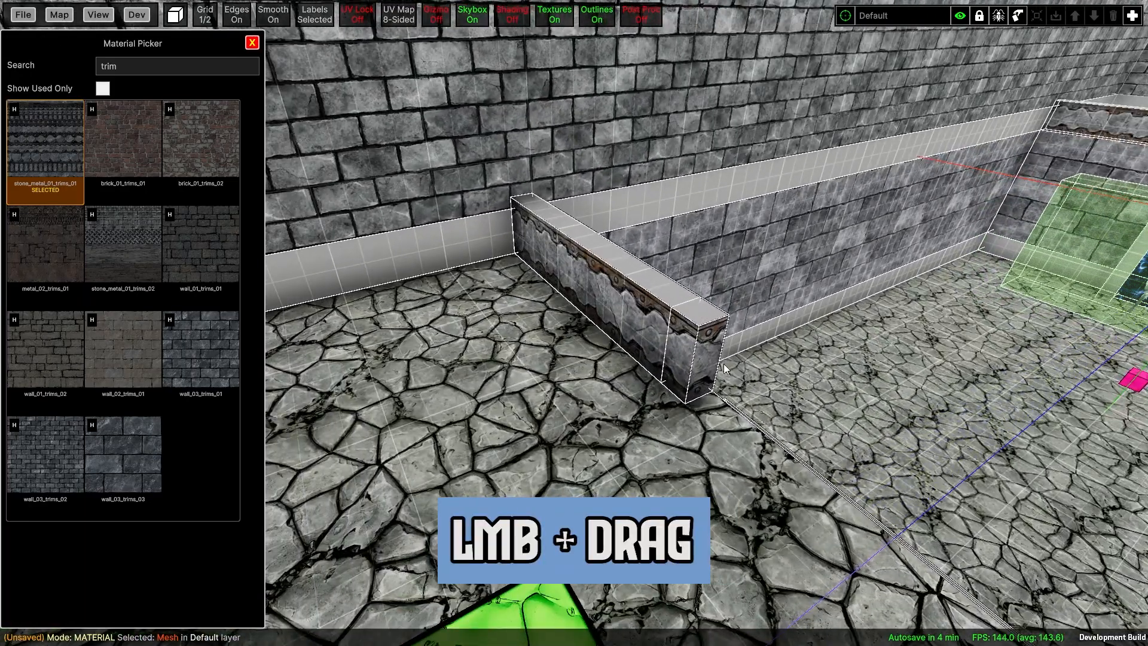
{"action": "left_click_drag", "start_coordinate": [723, 368], "coordinate": [637, 309]}
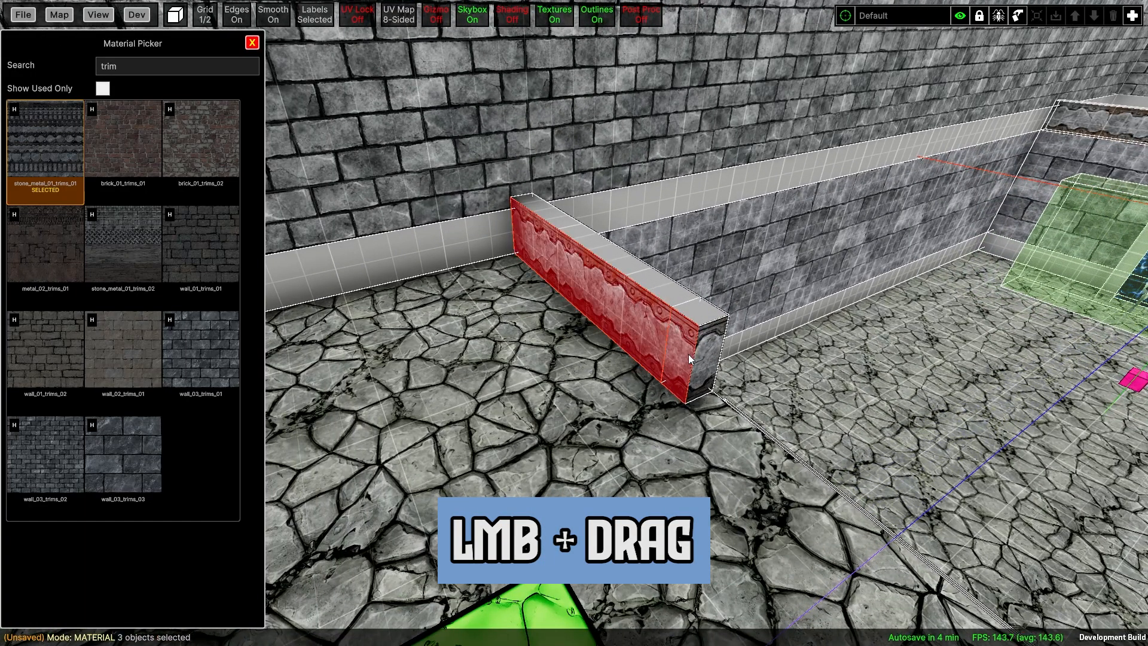
{"action": "right_click_drag", "start_coordinate": [732, 341], "coordinate": [555, 346]}
{"action": "left_click_drag", "start_coordinate": [554, 345], "coordinate": [527, 354]}
{"action": "key", "text": "h"}
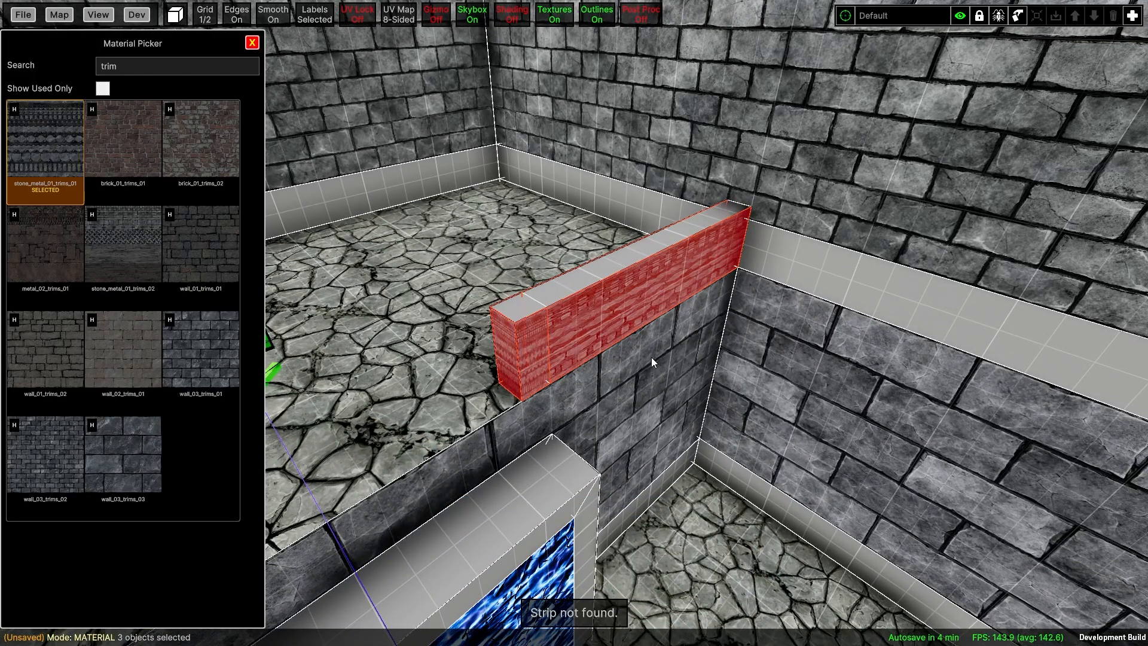
{"action": "key", "text": "h"}
{"action": "right_click_drag", "start_coordinate": [674, 324], "coordinate": [884, 371]}
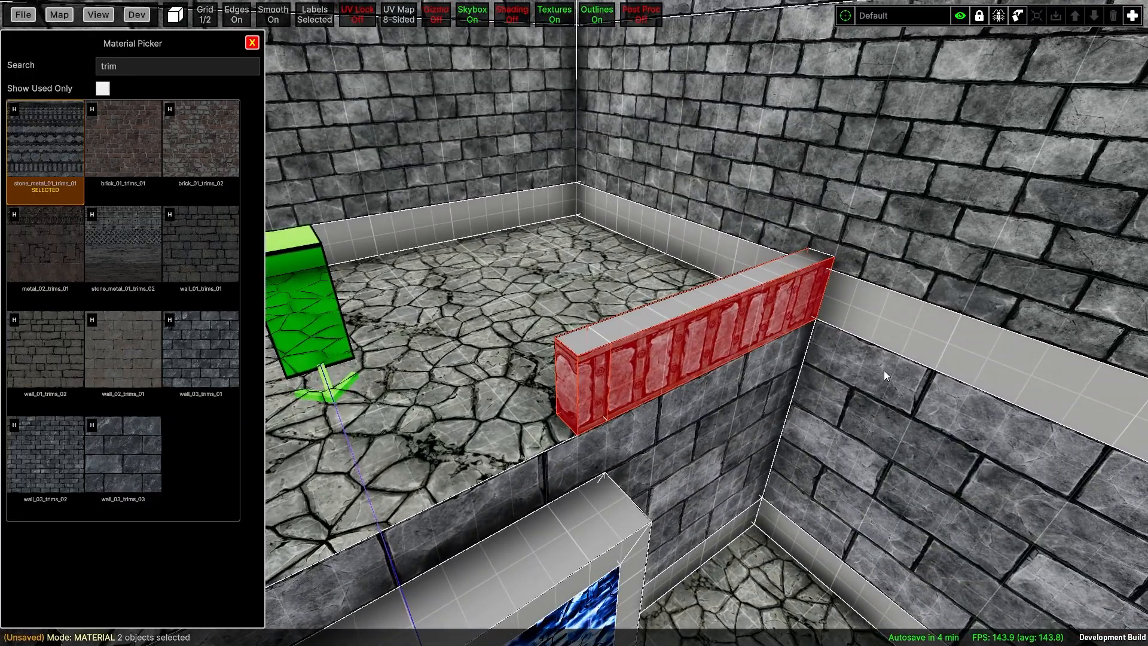
{"action": "key", "text": "h"}
{"action": "key", "text": "h"}
{"action": "key", "text": "h"}
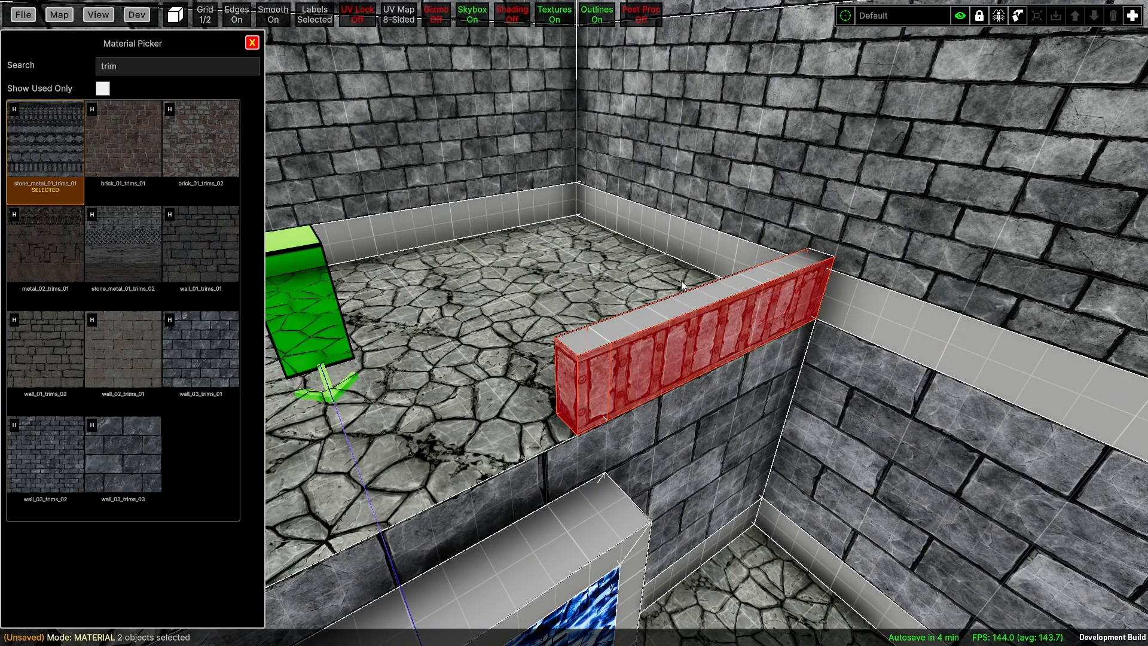
Close the material picker, clear the selection, and unhide all hidden meshes.
{"action": "left_click", "coordinate": [254, 42]}
{"action": "right_click_drag", "start_coordinate": [491, 239], "coordinate": [658, 306]}
{"action": "key", "text": "s"}
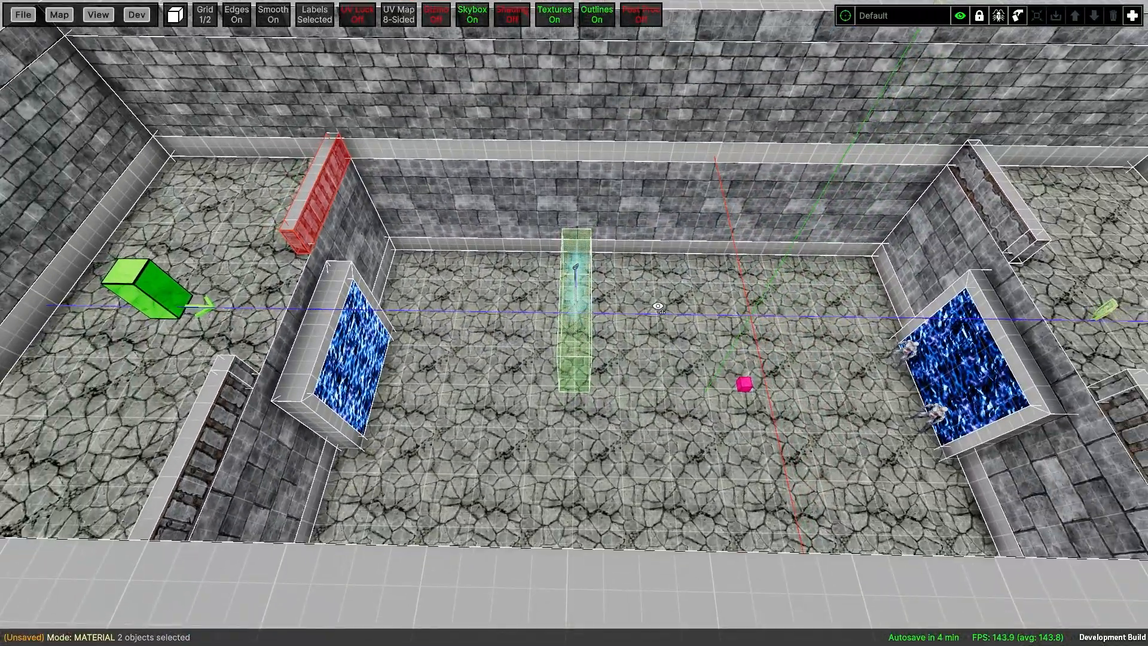
{"action": "key", "text": "w"}
{"action": "key", "text": "Escape"}
{"action": "key", "text": "alt+h"}
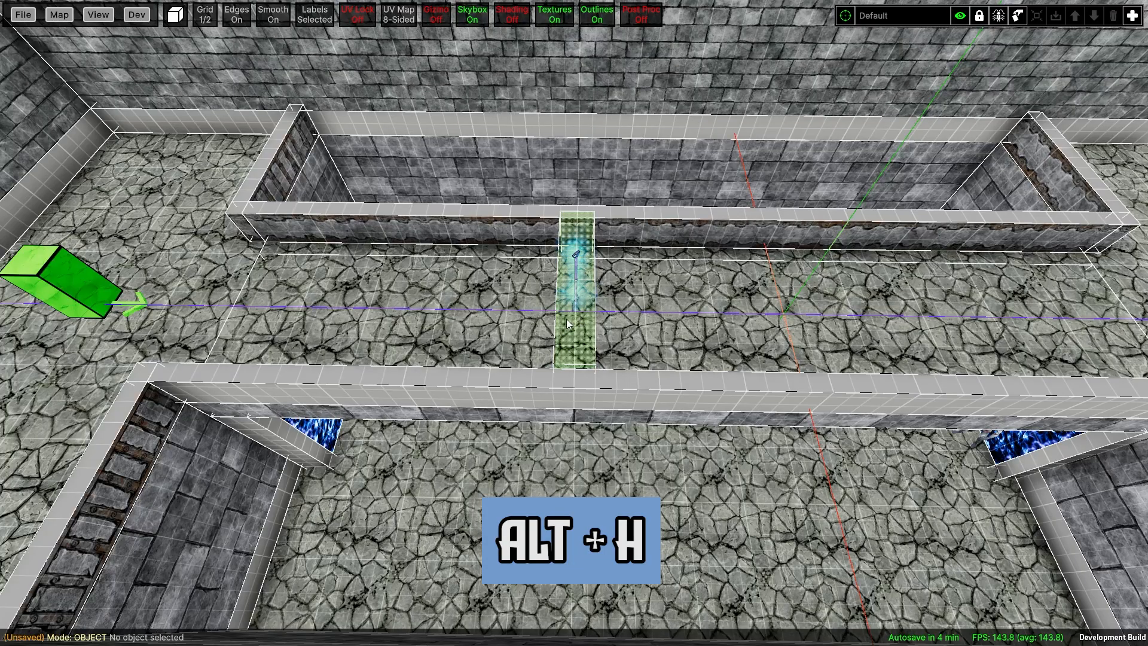
Select the outer end, corner and long side faces of the first parapet and switch them to the barred trim strip.
{"action": "left_click", "coordinate": [155, 410]}
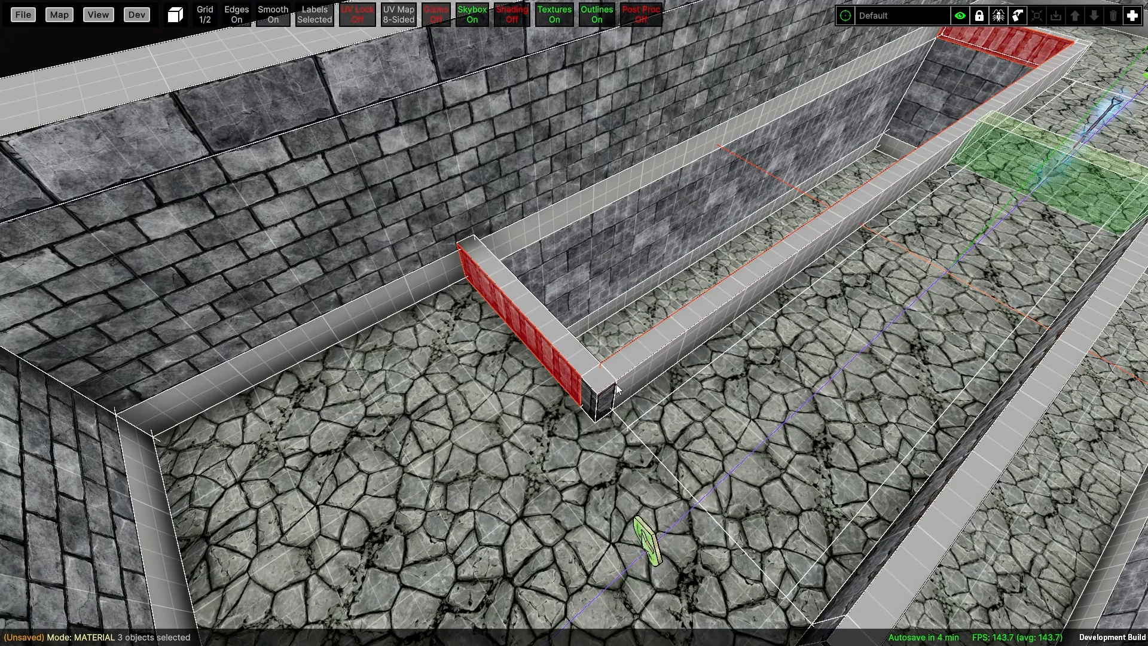
{"action": "left_click", "coordinate": [575, 384]}
{"action": "right_click", "coordinate": [636, 383]}
{"action": "left_click", "coordinate": [604, 403], "text": "shift"}
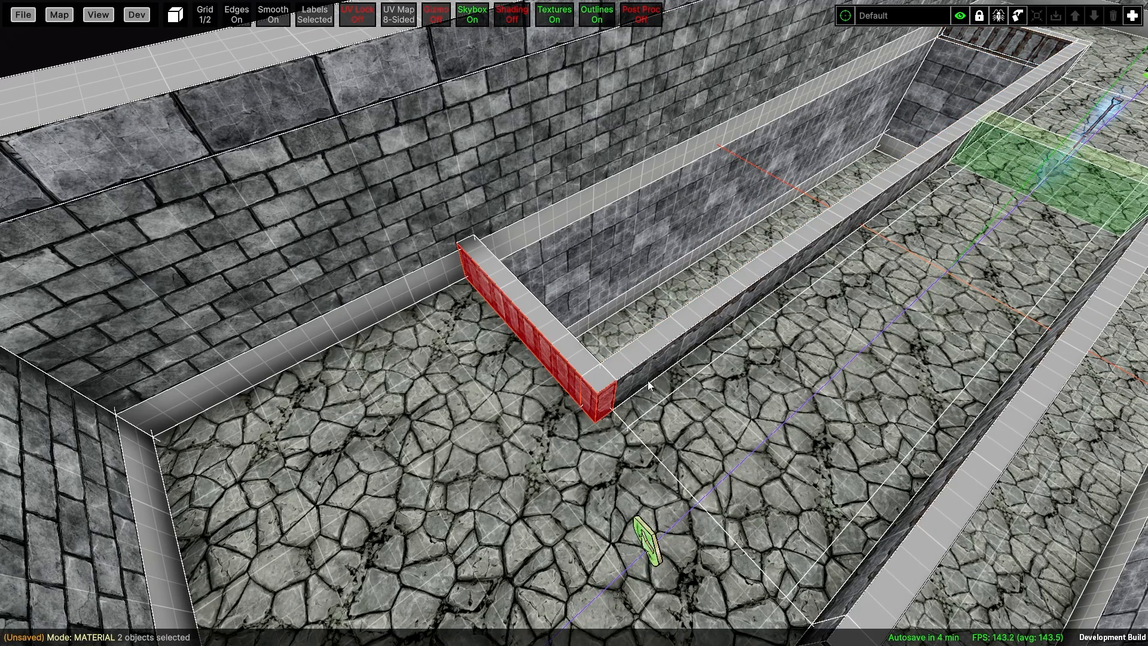
{"action": "left_click", "coordinate": [647, 383], "text": "shift"}
{"action": "right_click_drag", "start_coordinate": [647, 383], "coordinate": [678, 245]}
{"action": "left_click", "coordinate": [499, 374], "text": "shift"}
{"action": "left_click", "coordinate": [532, 350], "text": "shift"}
{"action": "key", "text": "alt+h"}
Select the connected faces around the next parapet corner and cycle their trim strip to match the barred one.
{"action": "left_click", "coordinate": [428, 361]}
{"action": "left_click", "coordinate": [499, 359], "text": "shift"}
{"action": "left_click", "coordinate": [586, 433], "text": "shift"}
{"action": "left_click", "coordinate": [622, 427], "text": "shift"}
{"action": "key", "text": "alt+h"}
{"action": "key", "text": "alt+h"}
Select the remaining parapet faces and switch their trim to the same barred stone strip.
{"action": "left_click", "coordinate": [431, 359]}
{"action": "right_click", "coordinate": [395, 317]}
{"action": "right_click", "coordinate": [454, 299]}
{"action": "left_click", "coordinate": [545, 329]}
{"action": "left_click", "coordinate": [603, 317], "text": "shift"}
{"action": "left_click", "coordinate": [451, 368], "text": "shift"}
{"action": "key", "text": "alt+h"}
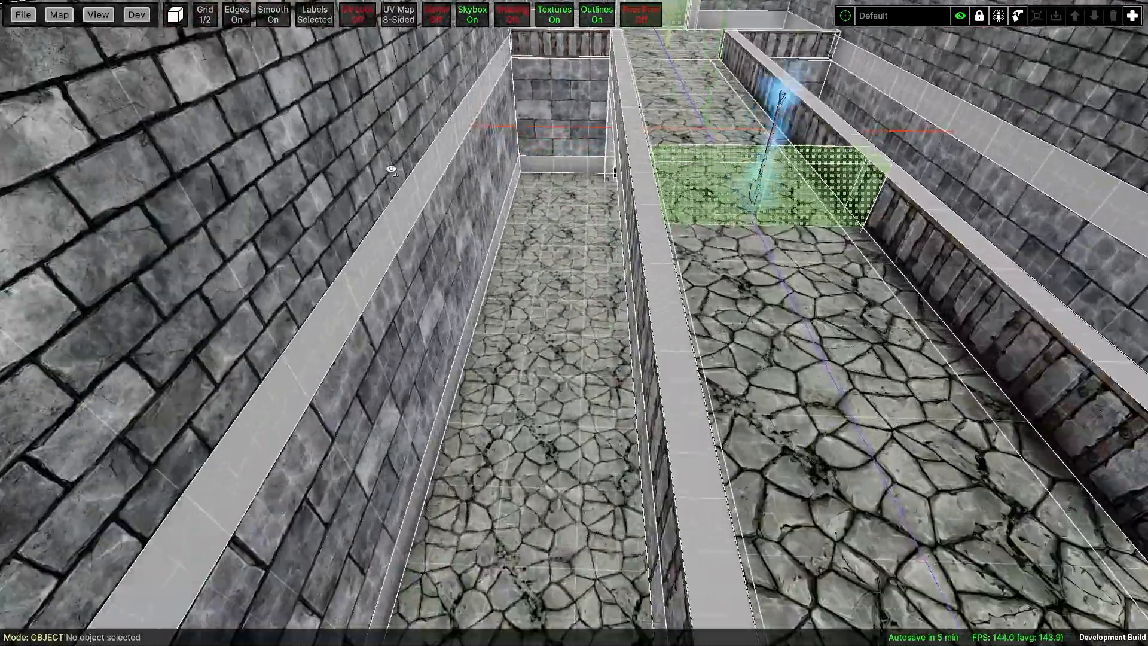
Apply stone_metal_01_trims_01 to the base strips of the lower room's side wall and portal wall, selecting them together.
{"action": "right_click_drag", "start_coordinate": [389, 169], "coordinate": [410, 241]}
{"action": "key", "text": "m"}
{"action": "left_click", "coordinate": [406, 226]}
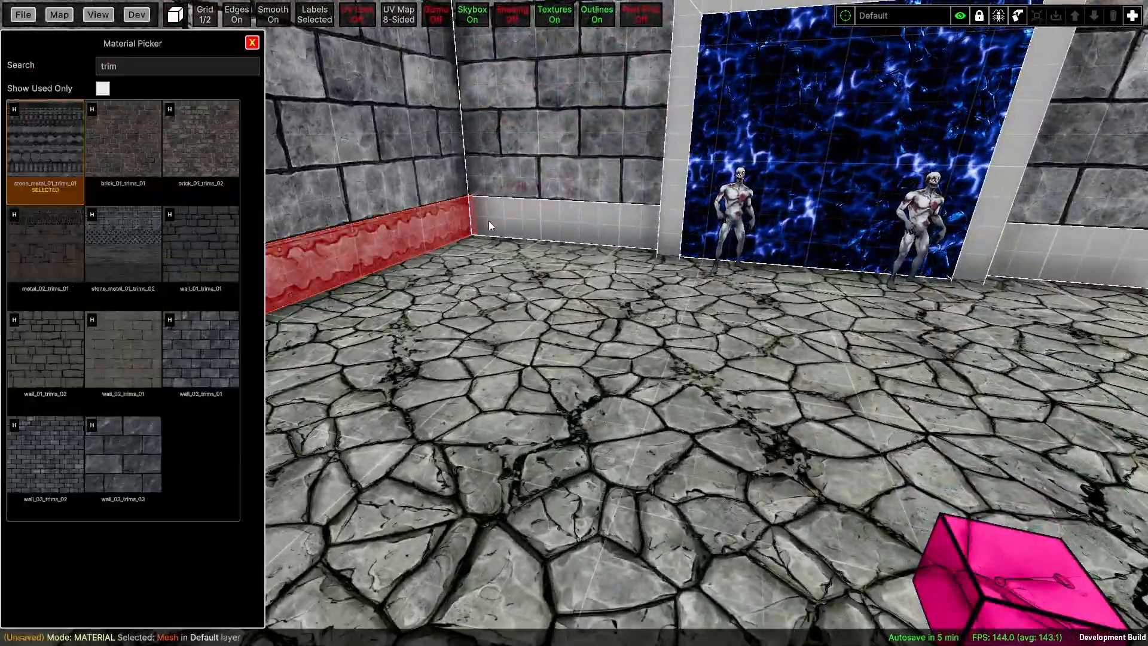
{"action": "left_click", "coordinate": [584, 231], "text": "shift"}
{"action": "right_click_drag", "start_coordinate": [489, 220], "coordinate": [832, 230]}
{"action": "left_click", "coordinate": [831, 230], "text": "shift"}
Try to cycle the trim strip on the lower room's side-wall and portal-wall base strips together.
{"action": "left_click", "coordinate": [257, 46]}
{"action": "right_click_drag", "start_coordinate": [378, 122], "coordinate": [374, 121]}
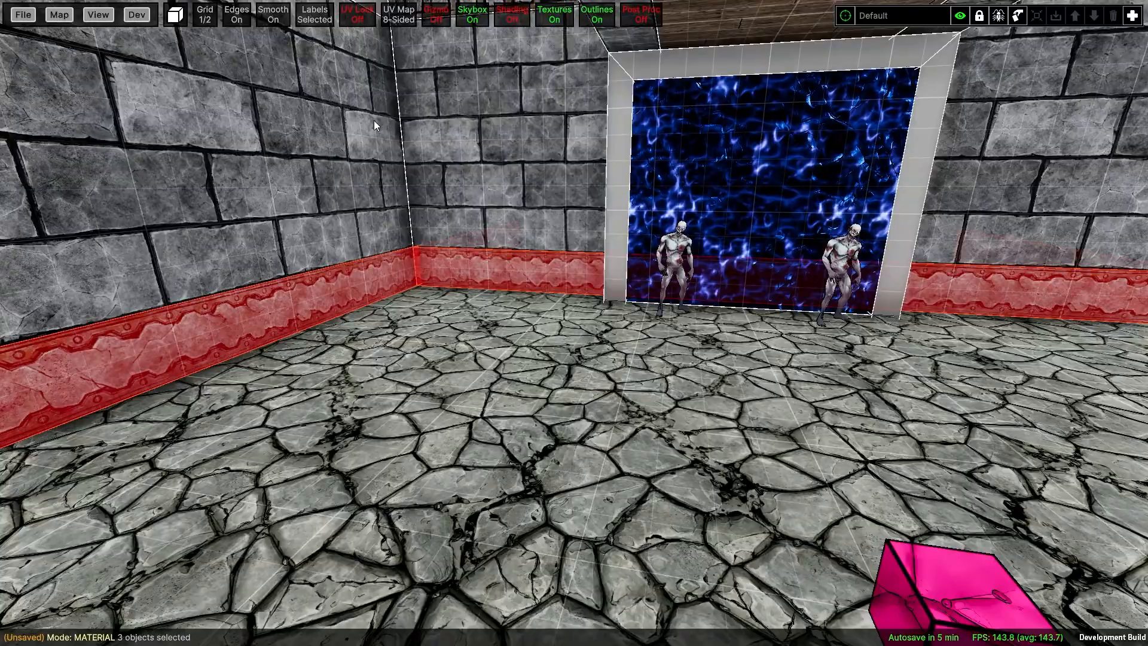
{"action": "key", "text": "alt+h"}
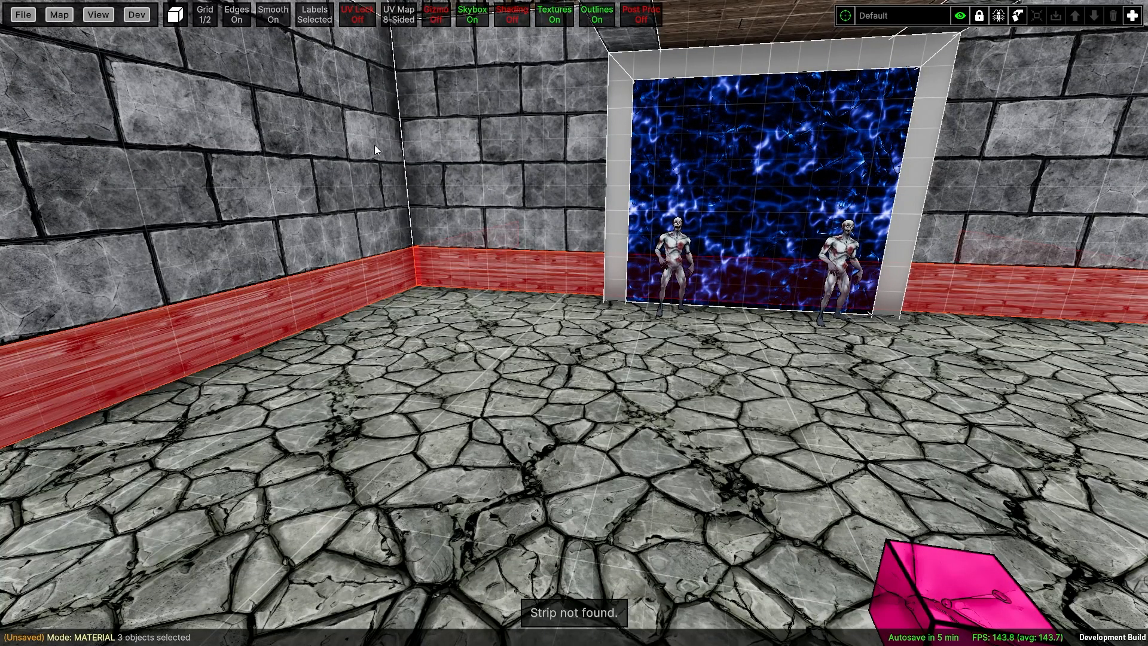
{"action": "key", "text": "Escape"}
{"action": "left_click", "coordinate": [459, 271]}
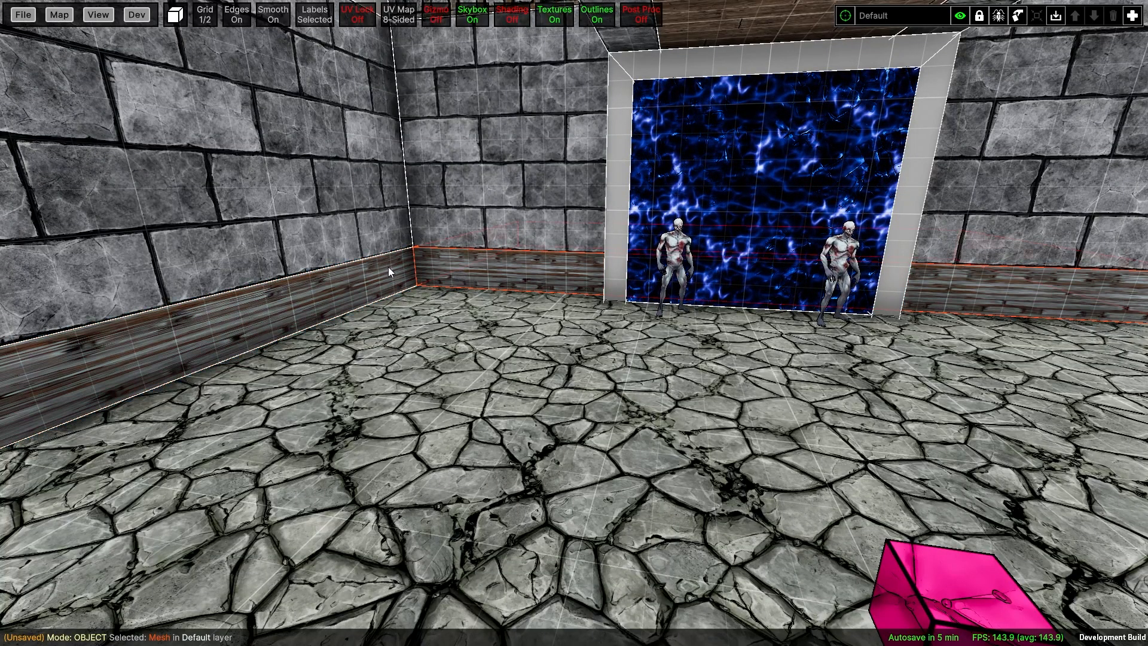
{"action": "left_click", "coordinate": [389, 267]}
{"action": "key", "text": "u"}
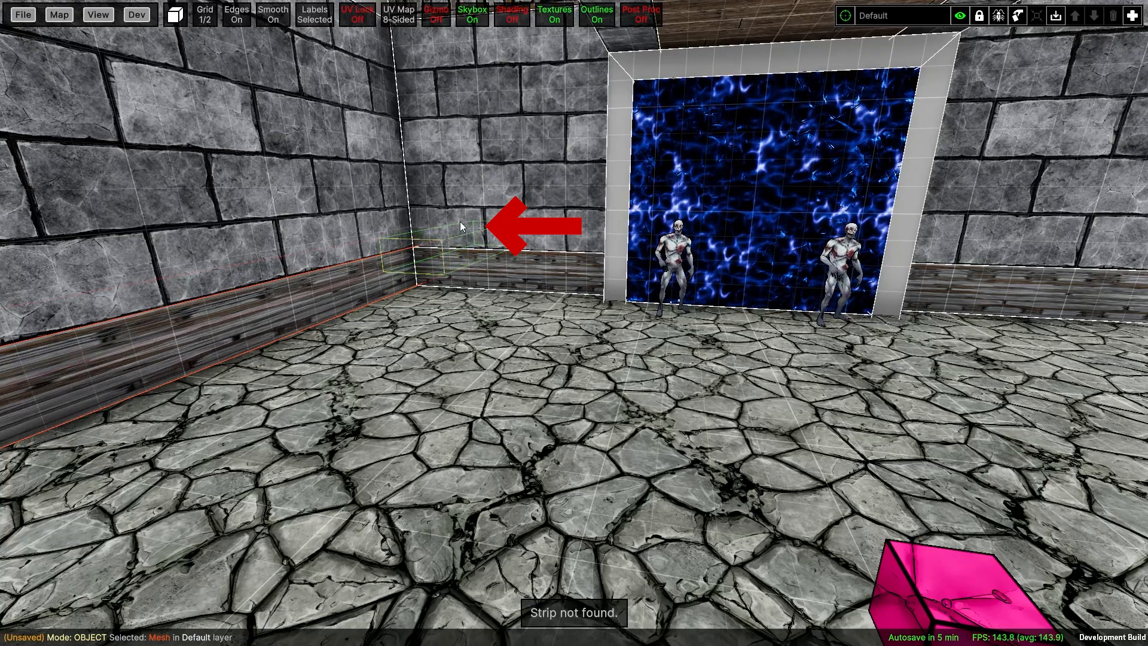
Switch the lower room's side-wall base strip to the trim strip with hexagonal bolts.
{"action": "right_click_drag", "start_coordinate": [435, 232], "coordinate": [643, 291]}
{"action": "left_click", "coordinate": [643, 291]}
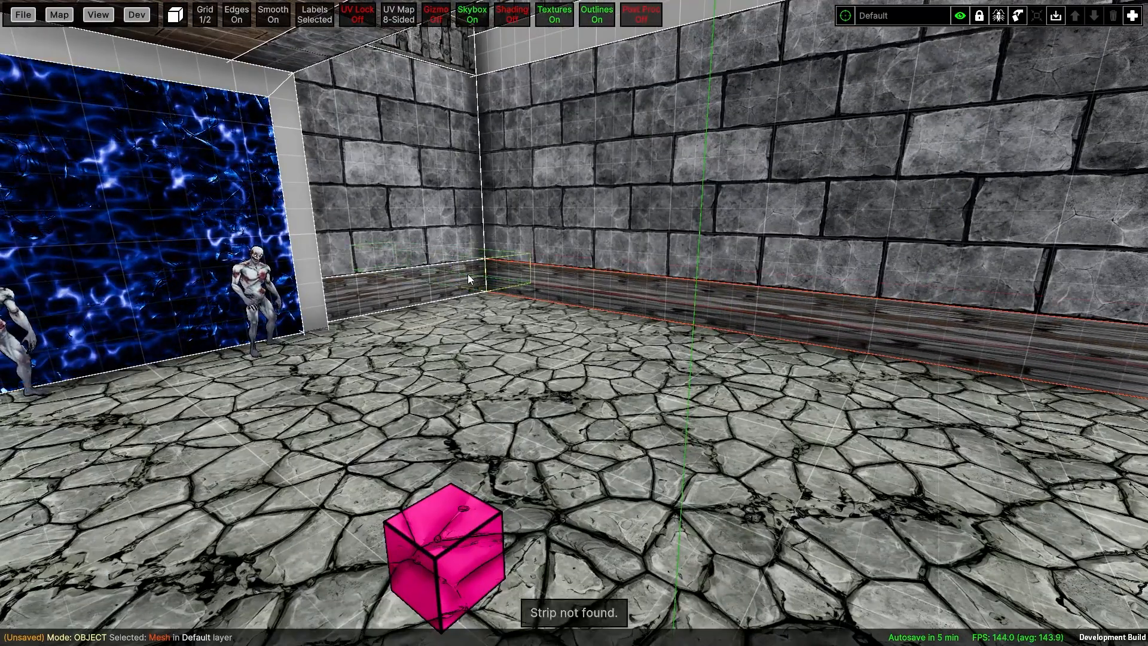
{"action": "left_click", "coordinate": [467, 274], "text": "shift"}
{"action": "key", "text": "m"}
{"action": "right_click_drag", "start_coordinate": [468, 274], "coordinate": [318, 274]}
{"action": "left_click", "coordinate": [359, 293], "text": "shift"}
{"action": "key", "text": "ctrl+v"}
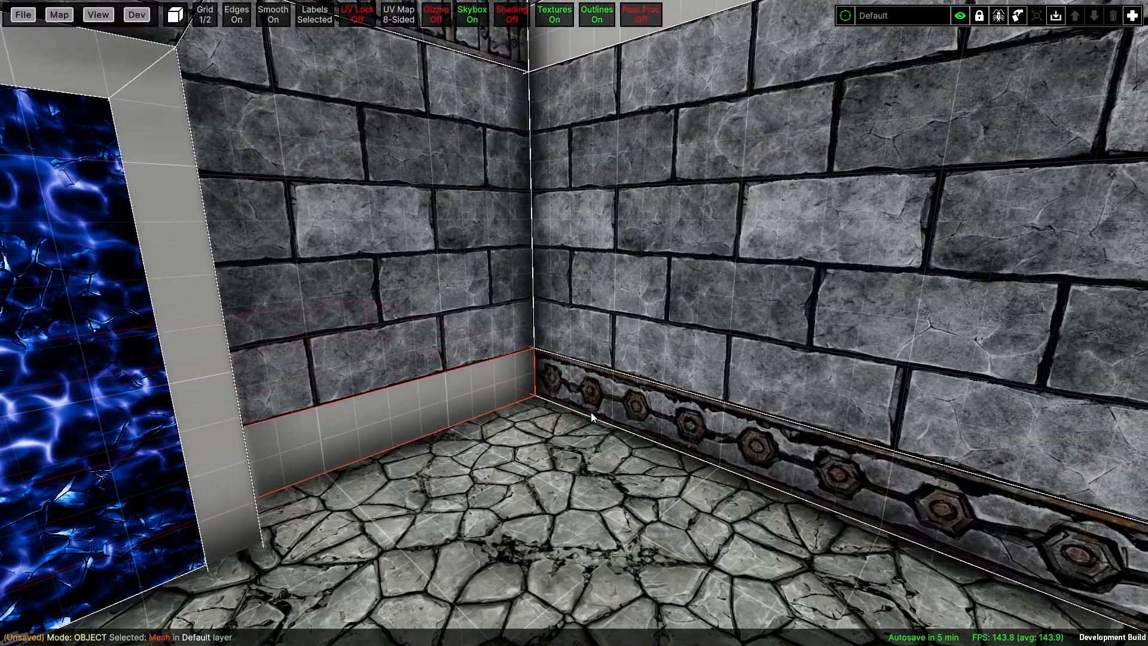
Match the portal wall's base strip to the hexagonal-bolt trim on the adjoining side wall.
{"action": "left_click", "coordinate": [577, 393]}
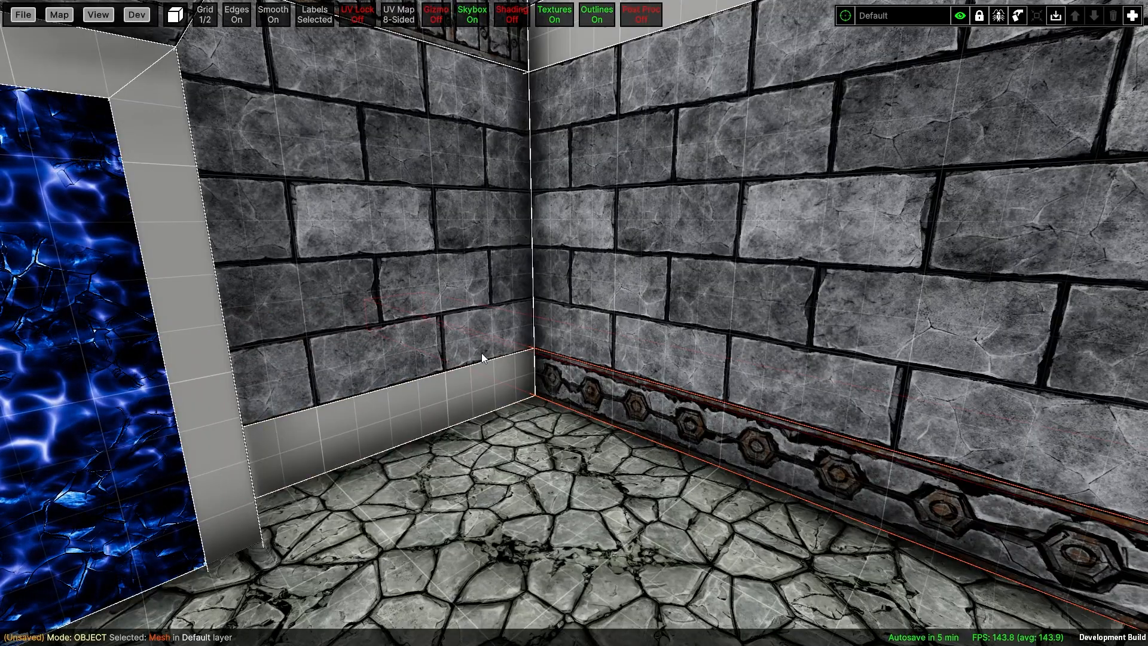
{"action": "key", "text": "m"}
{"action": "left_click", "coordinate": [562, 389]}
{"action": "left_click", "coordinate": [459, 388]}
{"action": "right_click_drag", "start_coordinate": [589, 374], "coordinate": [393, 366]}
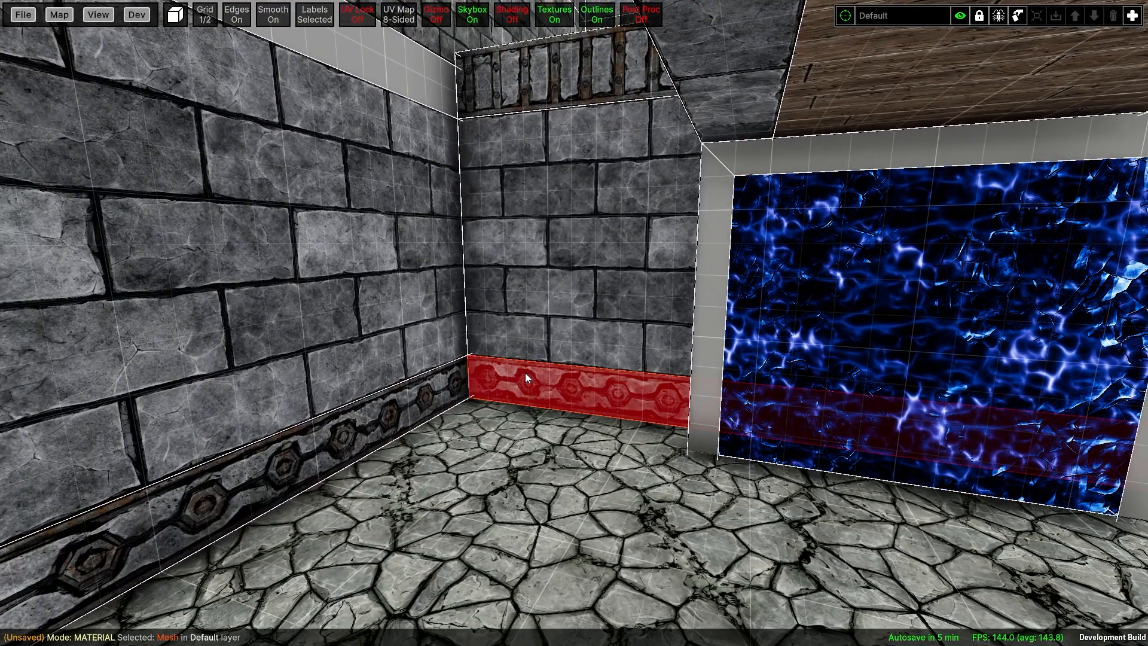
Apply the rusted metal trim strip to the blank base bands running around the upper level's walls.
{"action": "right_click_drag", "start_coordinate": [525, 376], "coordinate": [361, 323]}
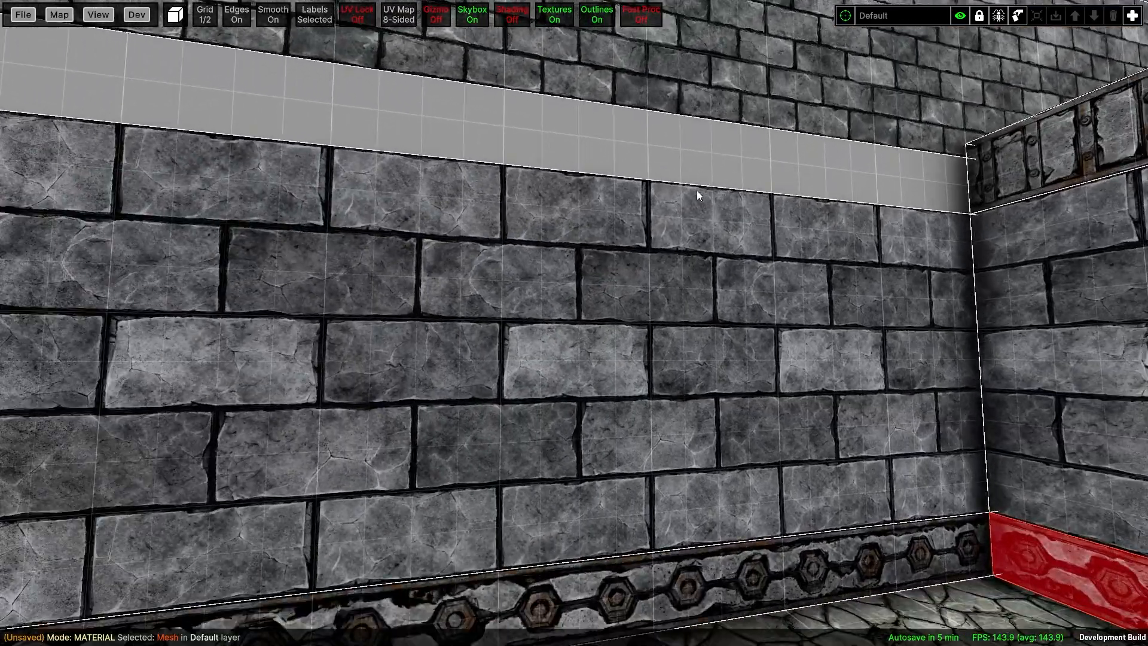
{"action": "left_click", "coordinate": [701, 156]}
{"action": "right_click_drag", "start_coordinate": [701, 156], "coordinate": [698, 340]}
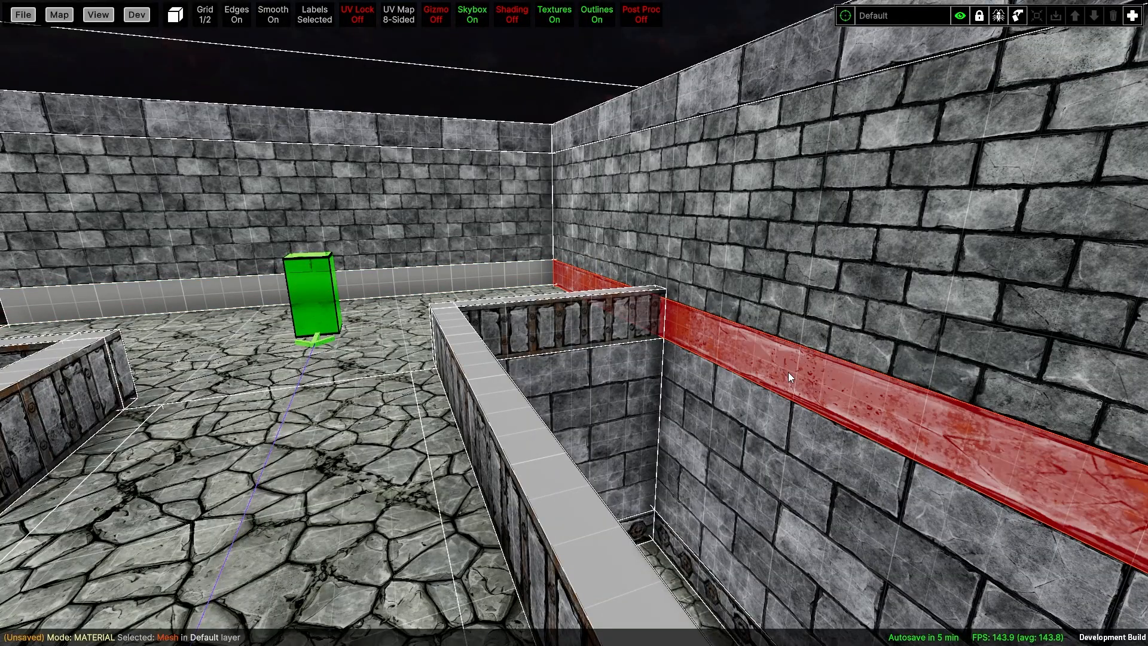
{"action": "right_click_drag", "start_coordinate": [788, 372], "coordinate": [713, 414]}
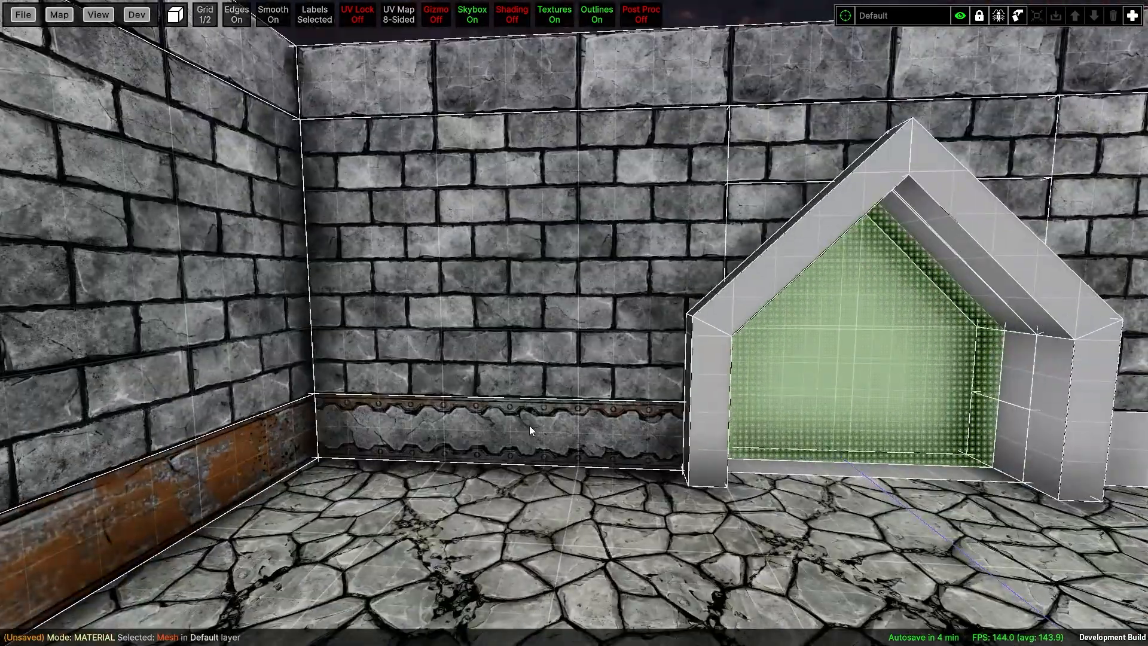
{"action": "right_click_drag", "start_coordinate": [529, 425], "coordinate": [421, 424]}
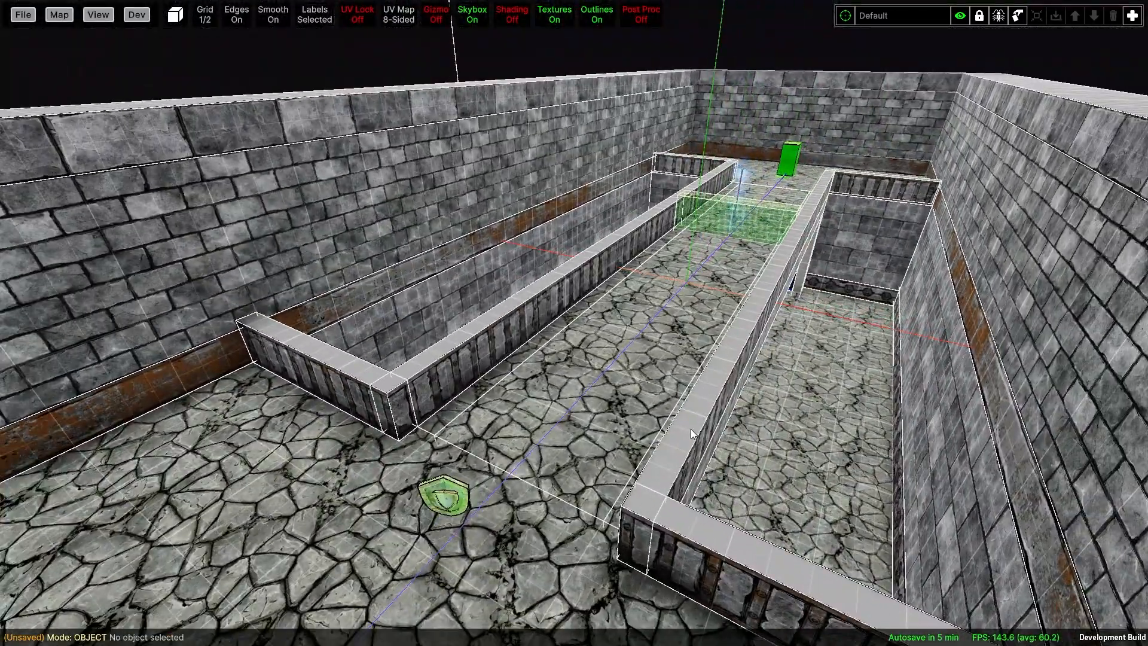
Select the top faces of one bridge parapet, search materials for "tiled me" and apply metal_01_tiled_01 to them.
{"action": "left_click", "coordinate": [690, 428]}
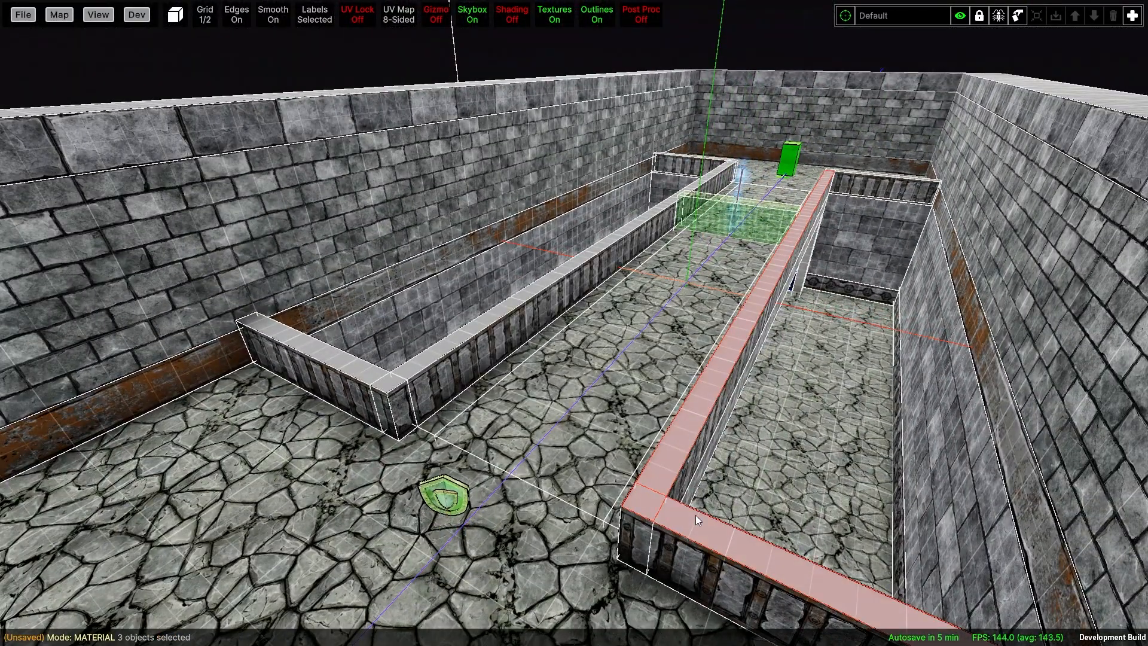
{"action": "key", "text": "m"}
{"action": "left_click", "coordinate": [52, 253]}
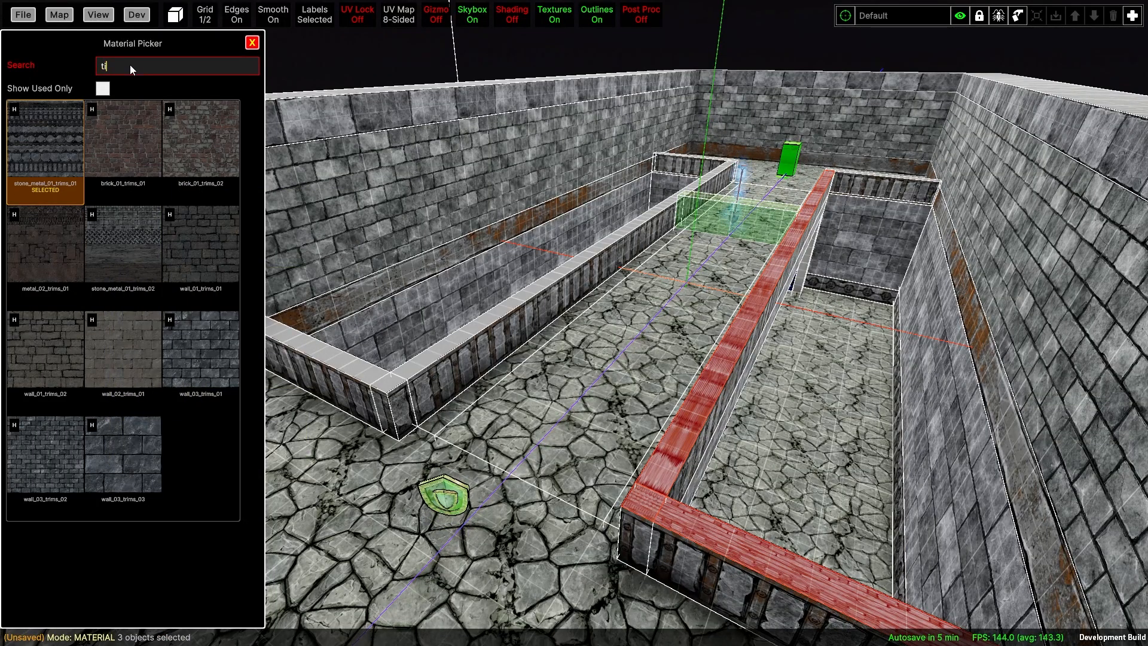
{"action": "key", "text": "BackSpace"}
{"action": "key", "text": "BackSpace"}
{"action": "key", "text": "BackSpace"}
{"action": "key", "text": "BackSpace"}
{"action": "type", "text": "tiled me"}
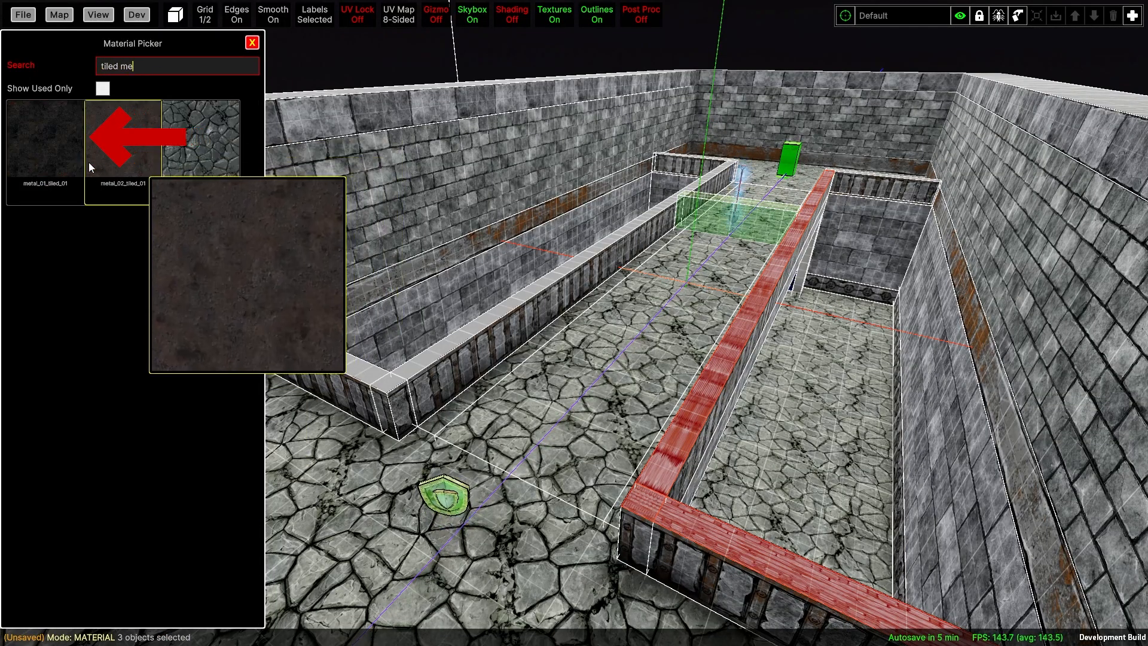
{"action": "left_click", "coordinate": [68, 154]}
{"action": "key", "text": "Escape"}
Copy the tiled metal from the finished parapet top onto the top faces of the other parapet.
{"action": "left_click", "coordinate": [685, 435]}
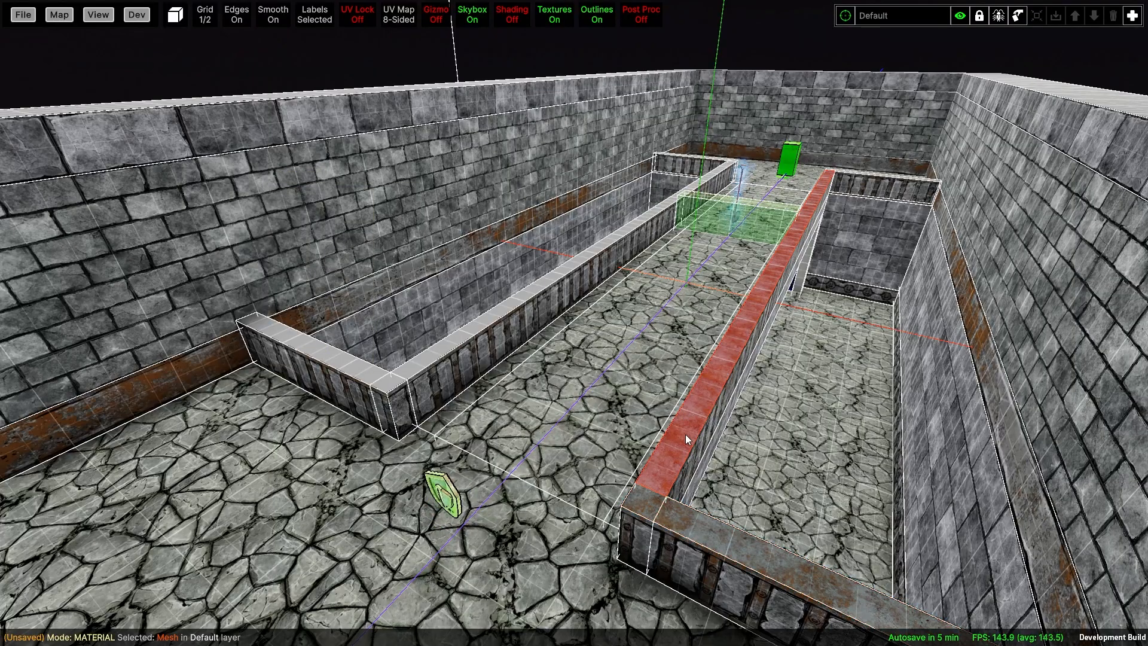
{"action": "left_click", "coordinate": [323, 351], "text": "alt"}
{"action": "left_click", "coordinate": [433, 357], "text": "alt"}
{"action": "left_click", "coordinate": [744, 267], "text": "alt"}
{"action": "left_click", "coordinate": [669, 243], "text": "alt"}
{"action": "left_click", "coordinate": [716, 244], "text": "alt"}
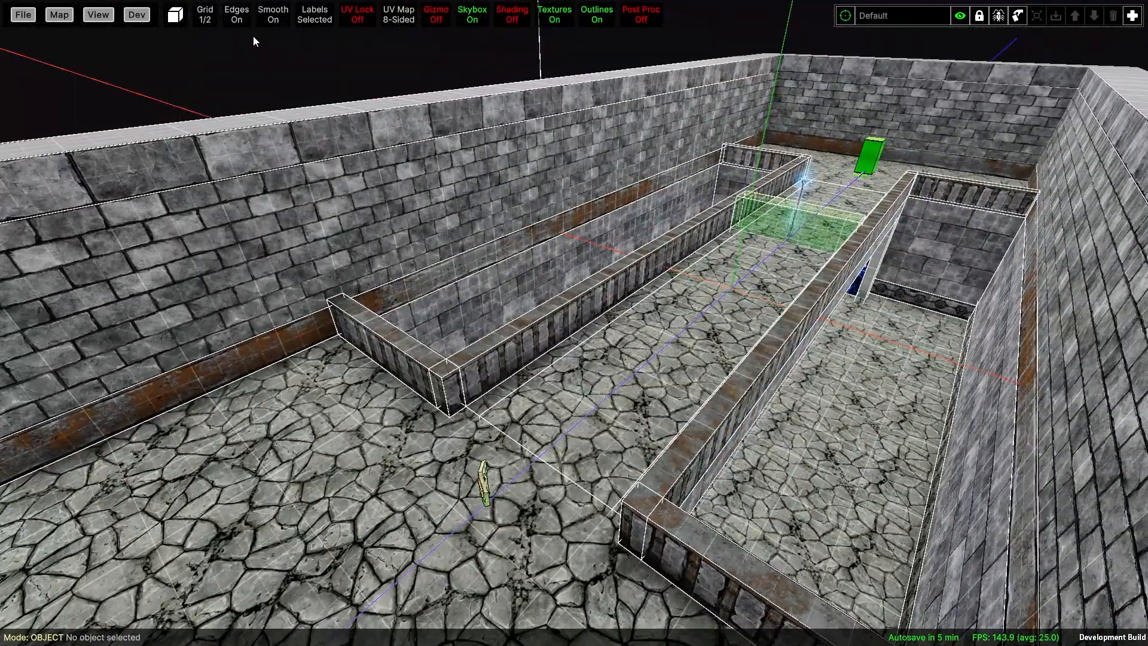
Search the materials for "hotspot" and hide the lower room's floor to expose the full portal frame.
{"action": "type", "text": "me"}
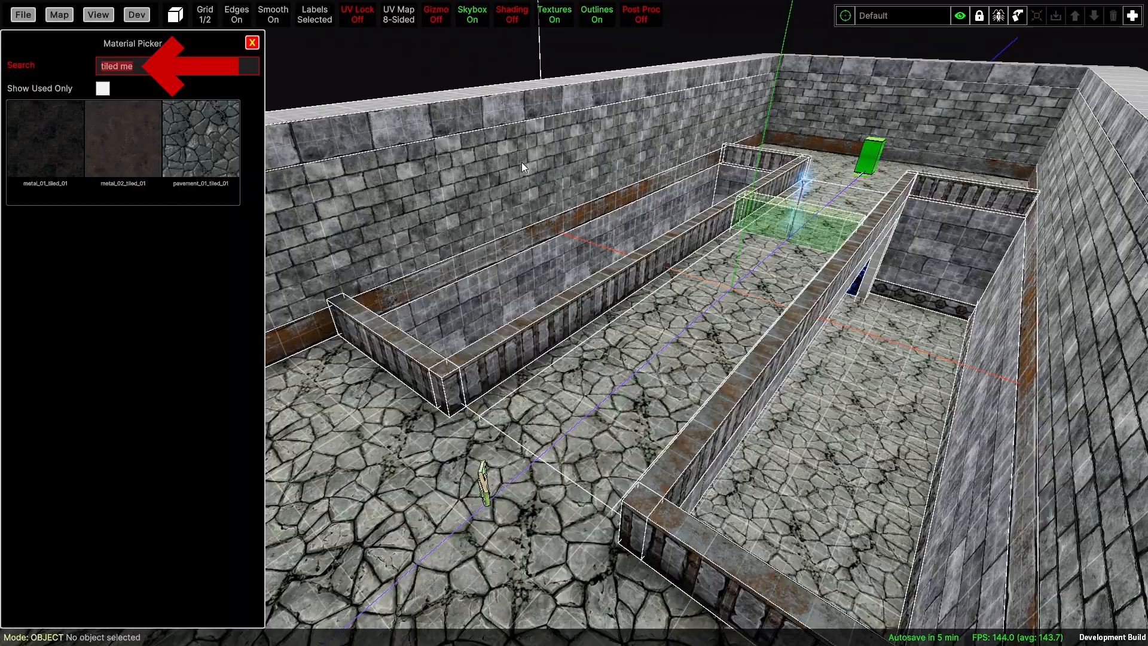
{"action": "type", "text": "hotspot"}
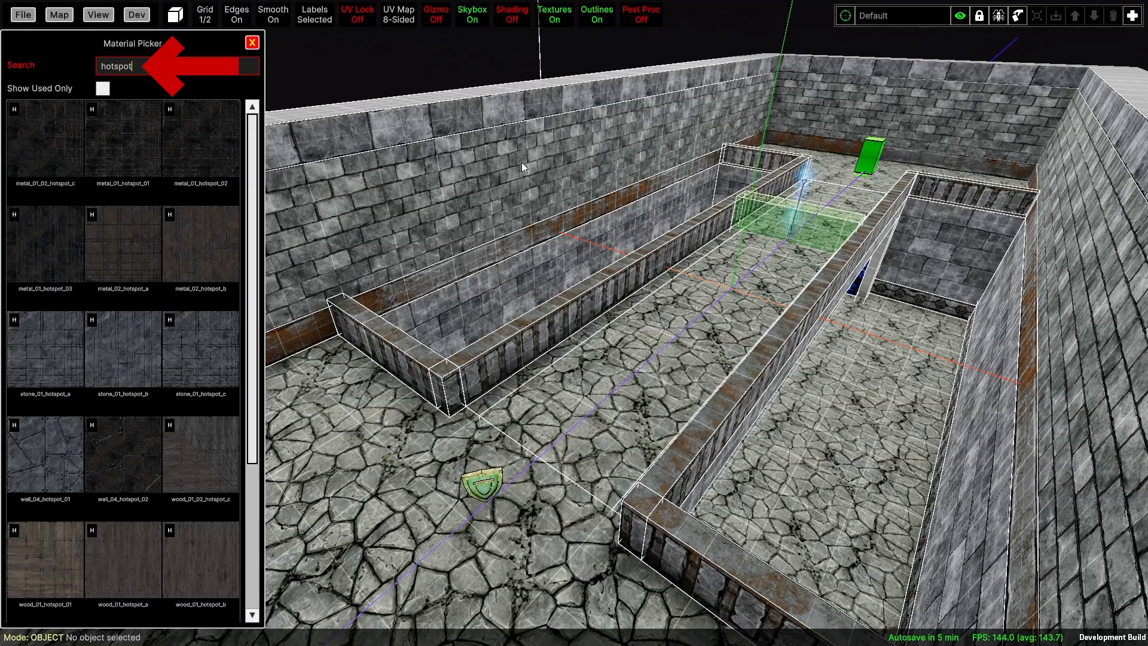
{"action": "right_click_drag", "start_coordinate": [777, 257], "coordinate": [681, 282]}
{"action": "key", "text": "w"}
{"action": "key", "text": "w"}
{"action": "left_click", "coordinate": [761, 253]}
{"action": "key", "text": "Delete"}
Select the four frame pieces inside the portal's shovel_mover and apply metal_01_hotspot_03 to them.
{"action": "left_click", "coordinate": [671, 285]}
{"action": "left_click", "coordinate": [654, 272], "text": "shift"}
{"action": "right_click_drag", "start_coordinate": [747, 242], "coordinate": [769, 220]}
{"action": "left_click", "coordinate": [738, 198], "text": "shift"}
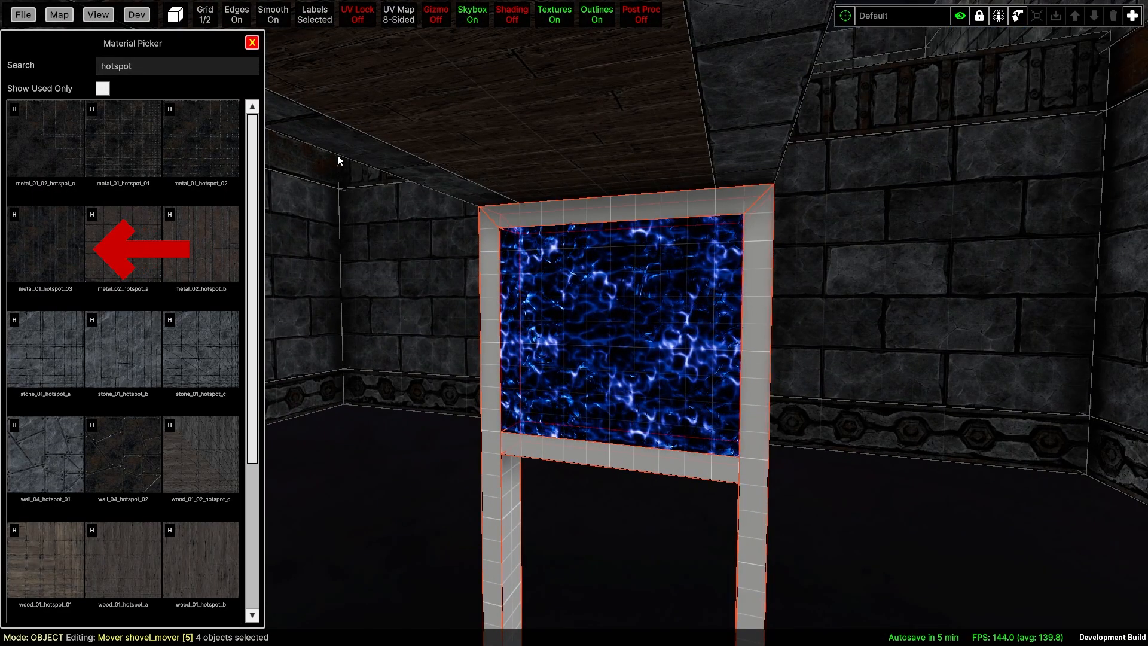
{"action": "left_click", "coordinate": [66, 243]}
{"action": "right_click_drag", "start_coordinate": [739, 243], "coordinate": [743, 208]}
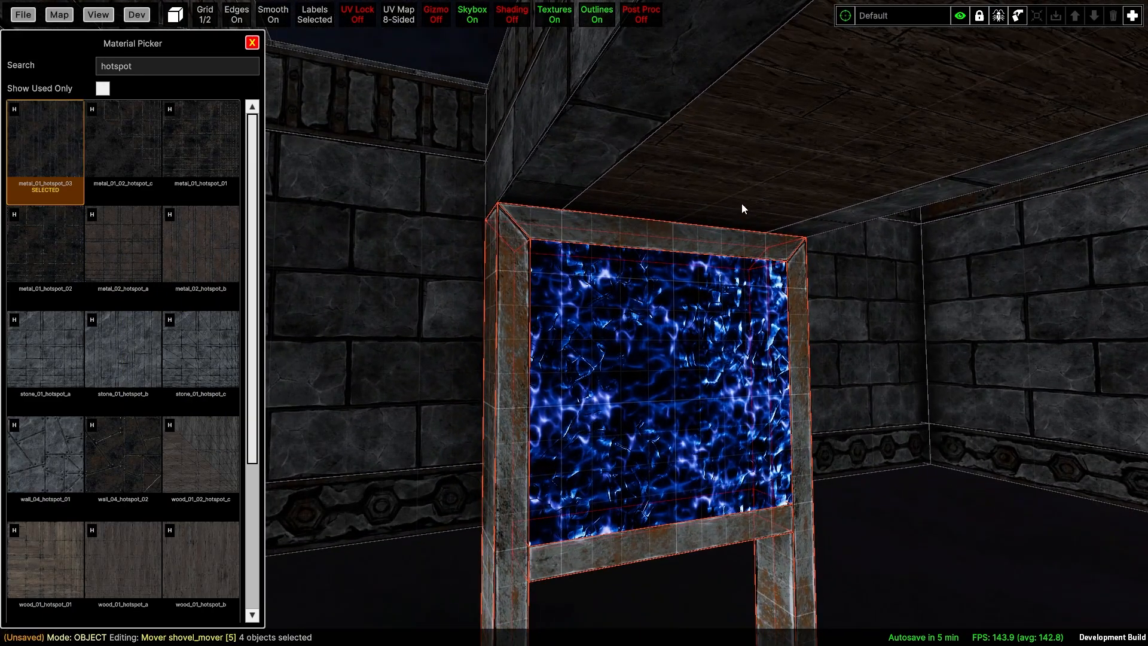
Clip the portal frame's top beam vertically at its mitred corner, keeping both pieces.
{"action": "left_click", "coordinate": [673, 239]}
{"action": "left_click_drag", "start_coordinate": [577, 240], "coordinate": [542, 325]}
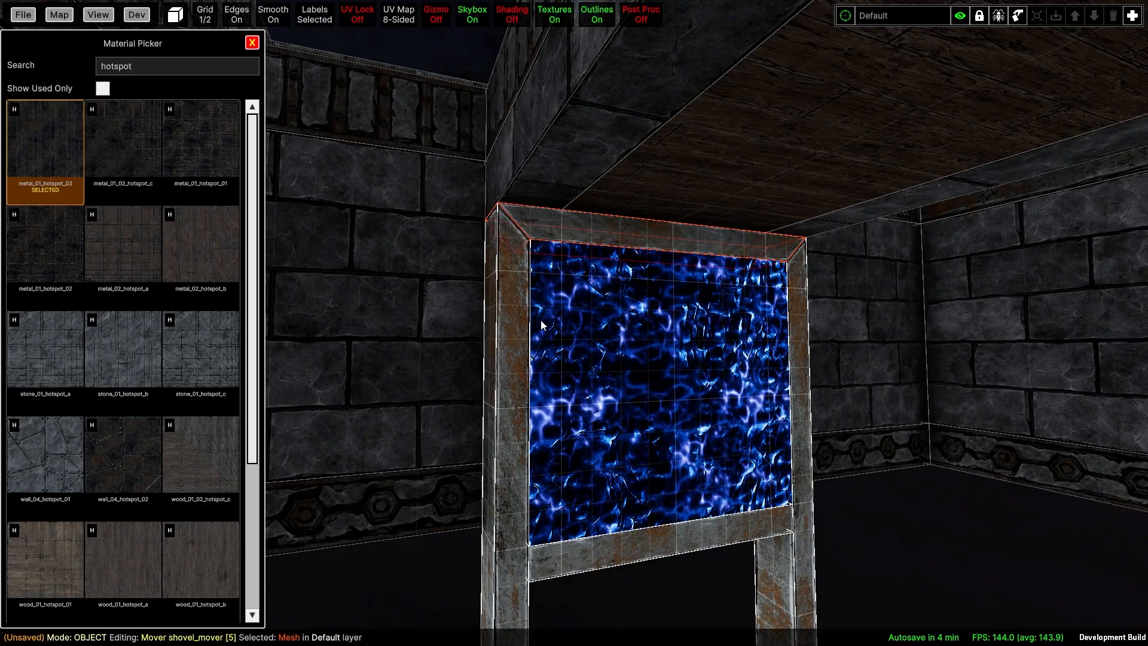
{"action": "right_click_drag", "start_coordinate": [541, 325], "coordinate": [458, 272]}
{"action": "key", "text": "c"}
{"action": "left_click", "coordinate": [447, 345]}
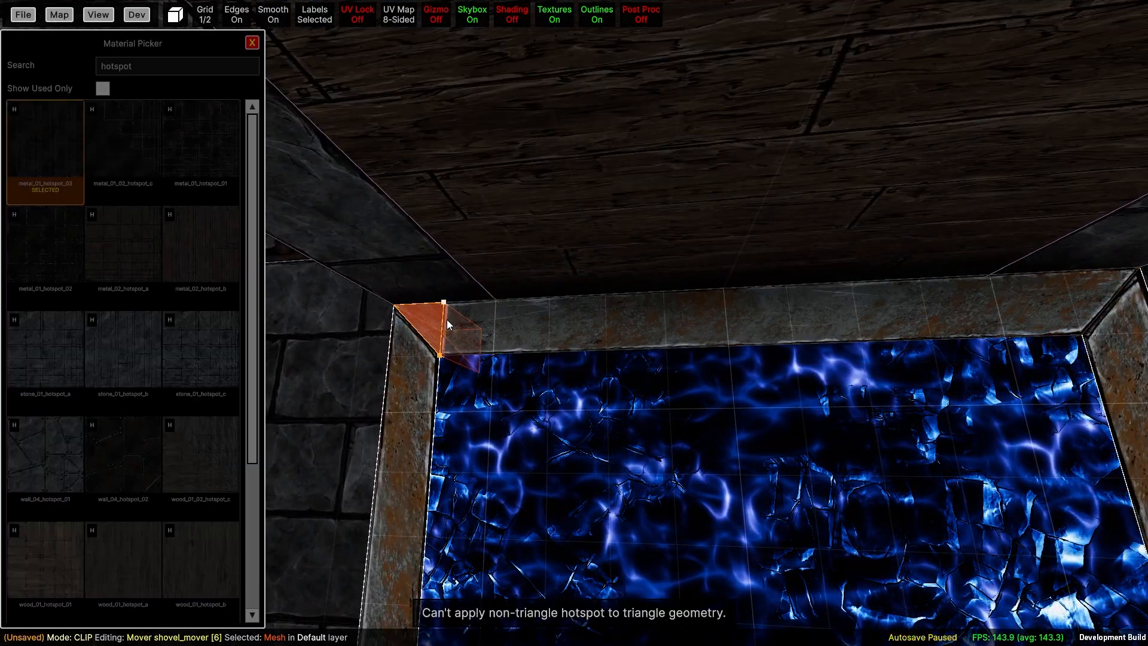
{"action": "left_click", "coordinate": [447, 319]}
{"action": "key", "text": "Tab"}
{"action": "key", "text": "Tab"}
{"action": "key", "text": "Return"}
{"action": "right_click_drag", "start_coordinate": [447, 319], "coordinate": [604, 352]}
Apply metal_01_02_hotspot_c to the clipped triangular corner piece and join it back to the top beam.
{"action": "mouse_move", "coordinate": [155, 128]}
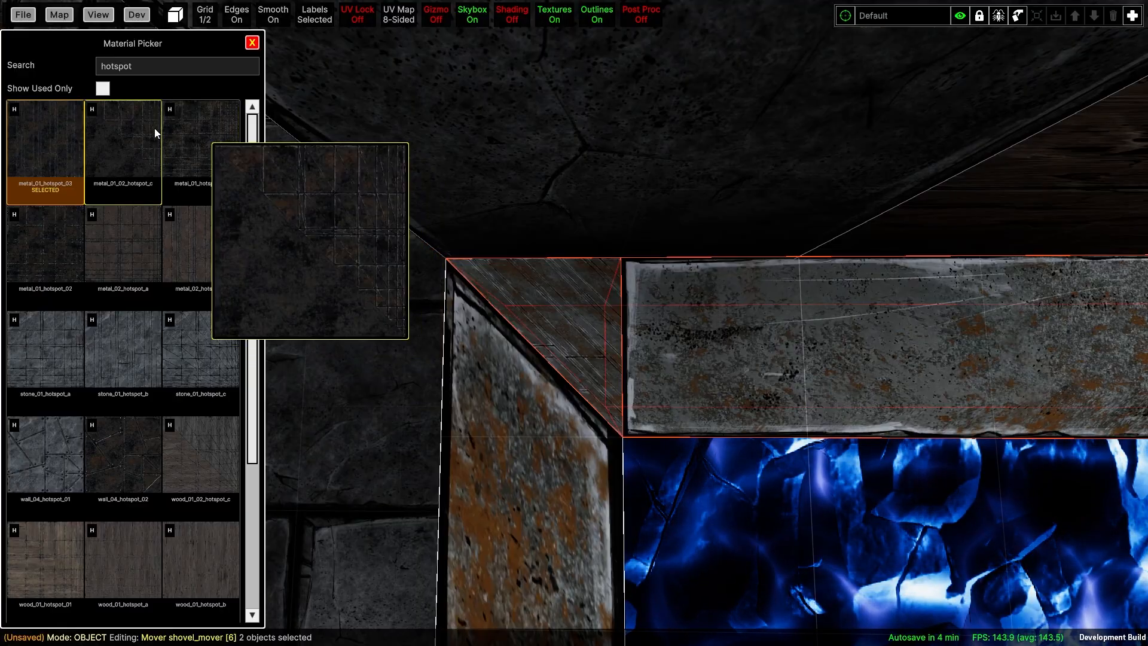
{"action": "key", "text": "m"}
{"action": "left_click", "coordinate": [601, 325]}
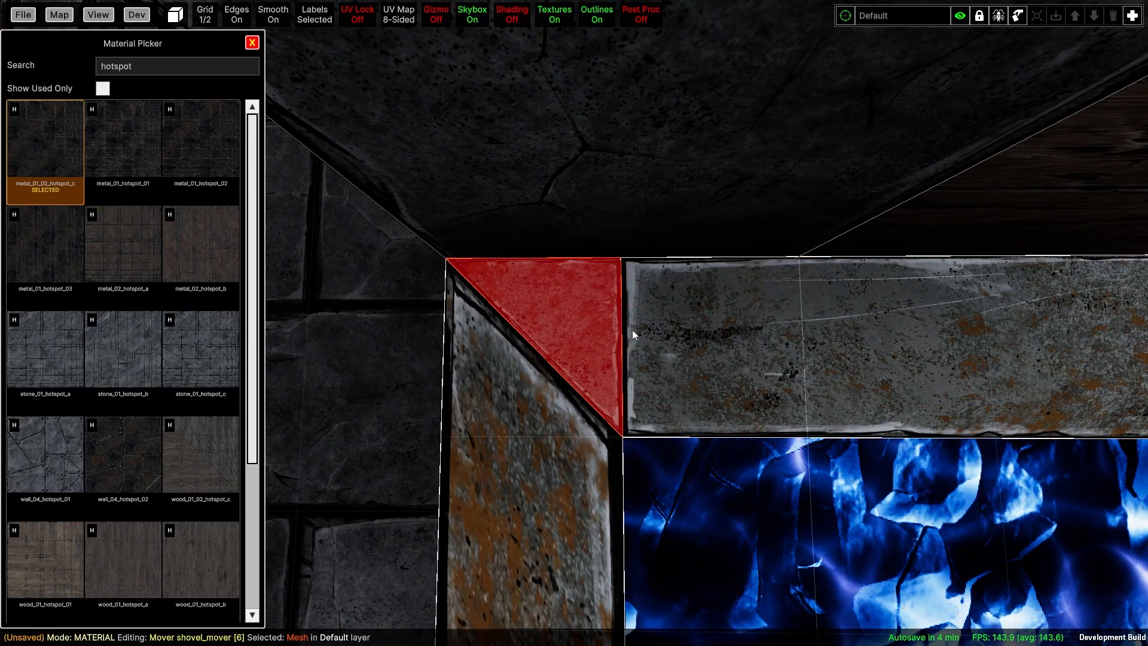
{"action": "key", "text": "m"}
{"action": "left_click", "coordinate": [638, 333]}
{"action": "left_click", "coordinate": [597, 303], "text": "shift"}
{"action": "key", "text": "ctrl+j"}
{"action": "left_click", "coordinate": [153, 159]}
Select the portal frame's post and top beam faces and cycle through their hotspot variations.
{"action": "right_click_drag", "start_coordinate": [688, 269], "coordinate": [876, 259]}
{"action": "key", "text": "s"}
{"action": "key", "text": "m"}
{"action": "left_click", "coordinate": [742, 237]}
{"action": "key", "text": "w"}
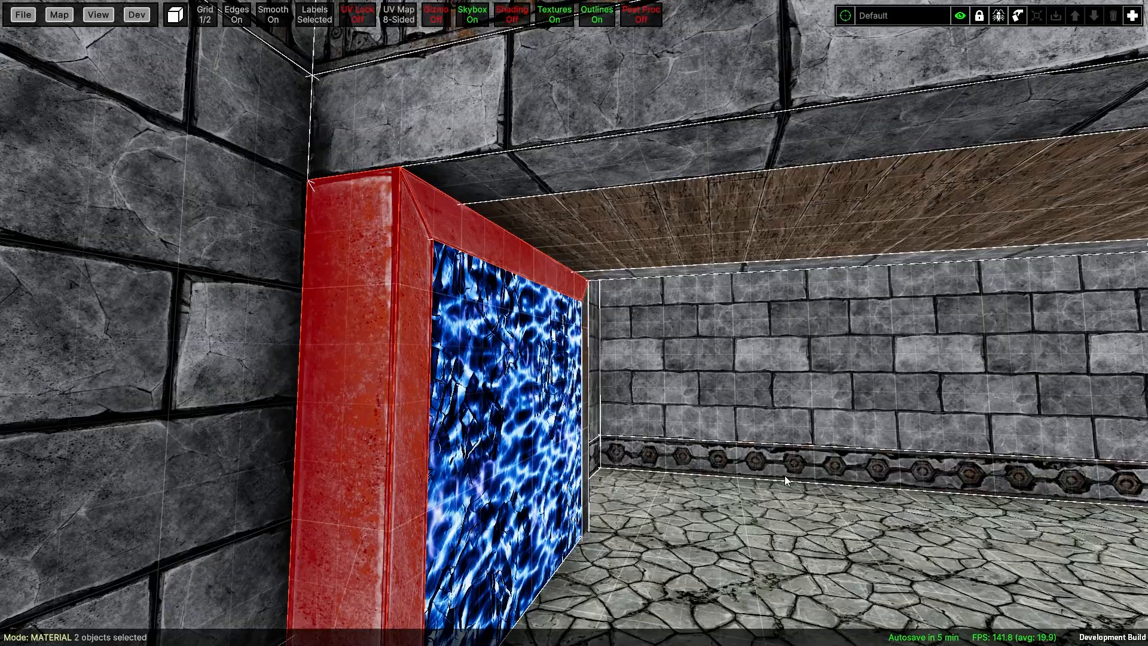
{"action": "key", "text": "KP_1"}
{"action": "key", "text": "KP_1"}
{"action": "key", "text": "KP_1"}
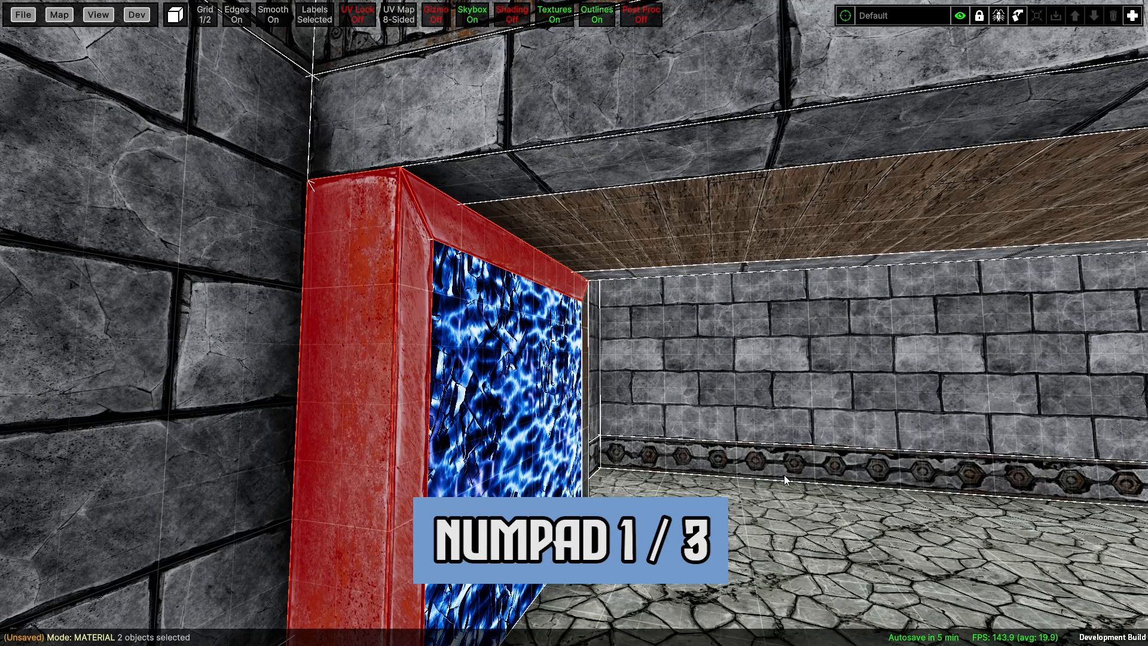
{"action": "key", "text": "KP_1"}
{"action": "key", "text": "KP_1"}
{"action": "key", "text": "KP_1"}
{"action": "key", "text": "KP_1"}
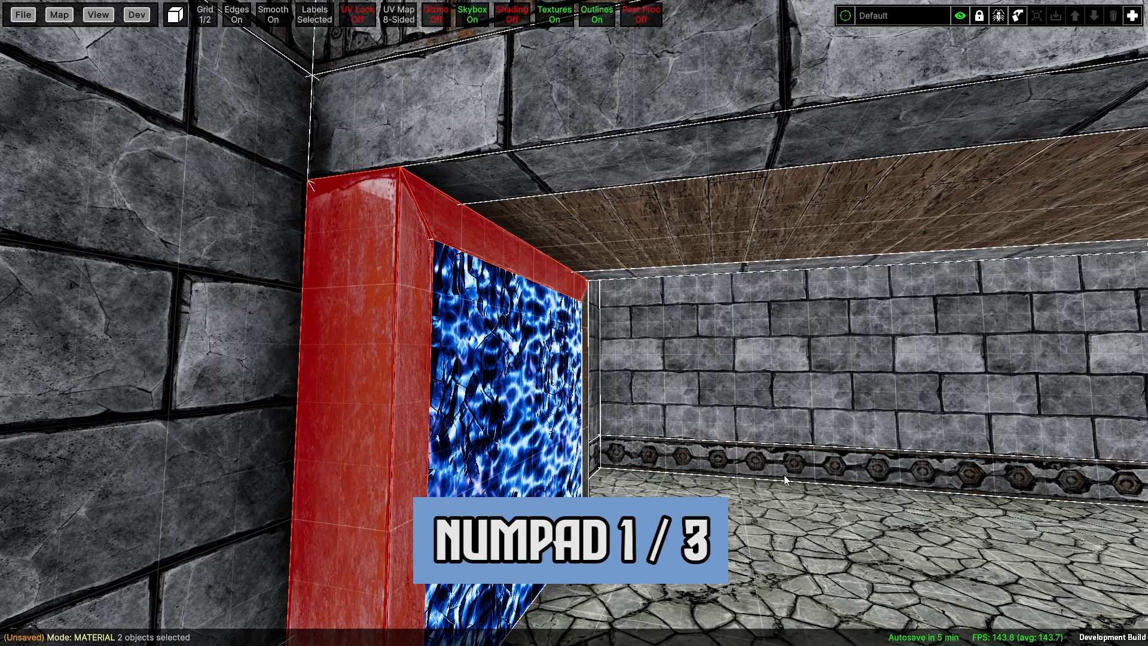
{"action": "key", "text": "KP_1"}
{"action": "key", "text": "KP_1"}
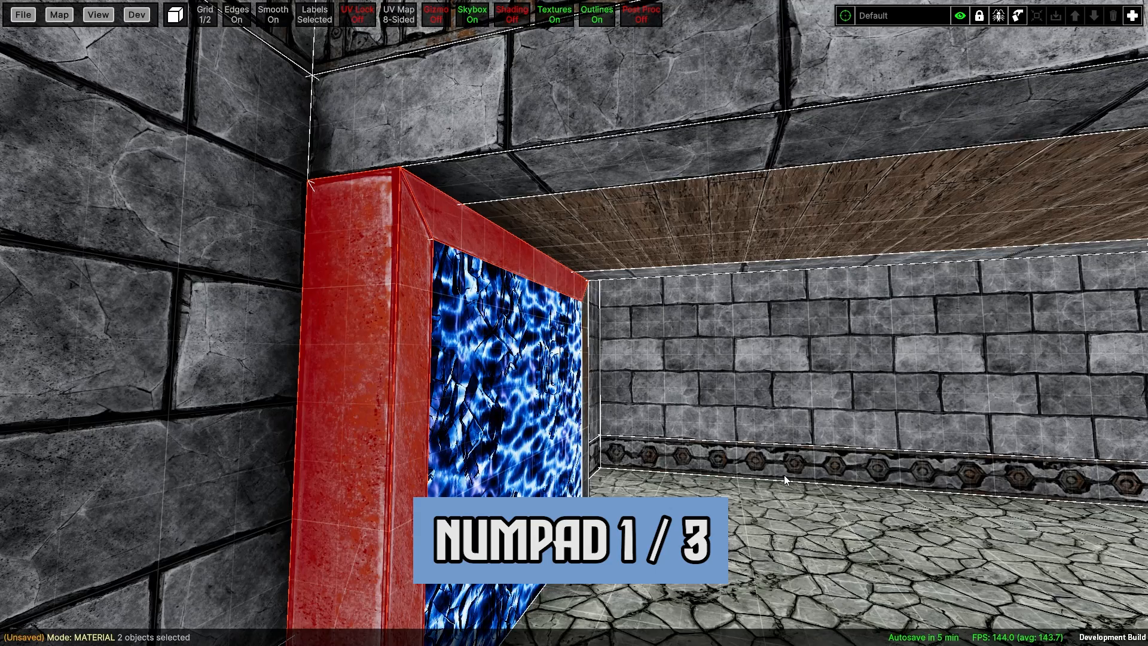
Duplicate the textured portal's shovel_mover and move the copy out from the wall toward the opposite portal.
{"action": "key", "text": "Escape"}
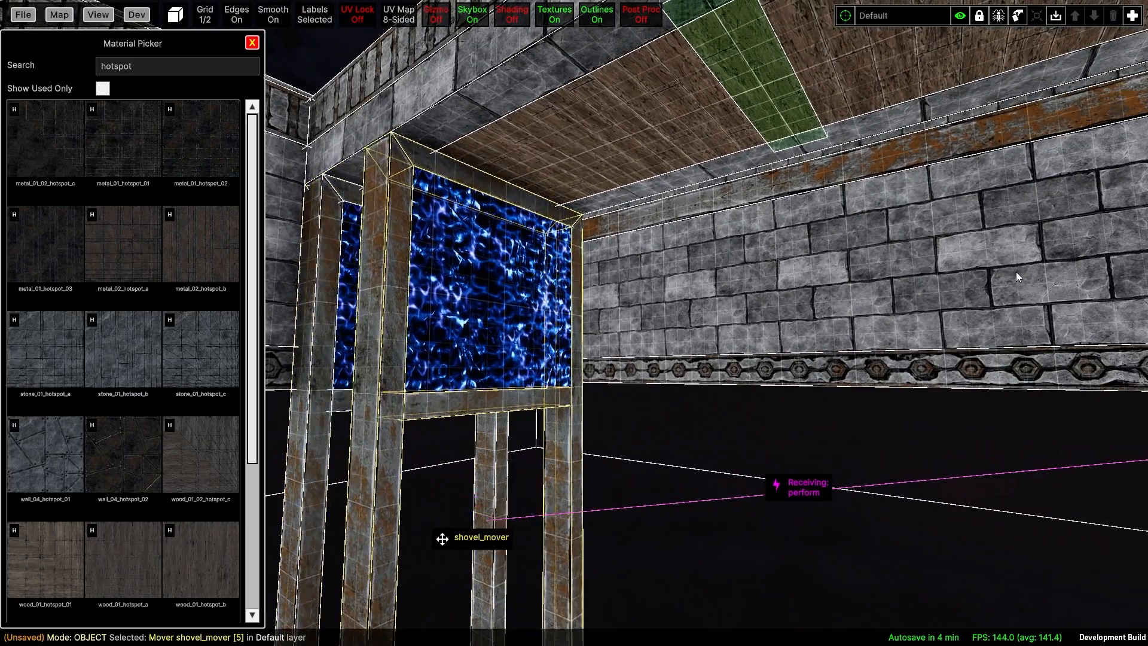
{"action": "key", "text": "Right"}
{"action": "key", "text": "Right"}
{"action": "key", "text": "Right"}
{"action": "key", "text": "Right"}
{"action": "key", "text": "Right"}
Delete the untextured portal shovel_mover at the opposite end of the lower room.
{"action": "right_click_drag", "start_coordinate": [1010, 270], "coordinate": [966, 261]}
{"action": "key", "text": "s"}
{"action": "left_click", "coordinate": [1003, 227]}
{"action": "key", "text": "Right"}
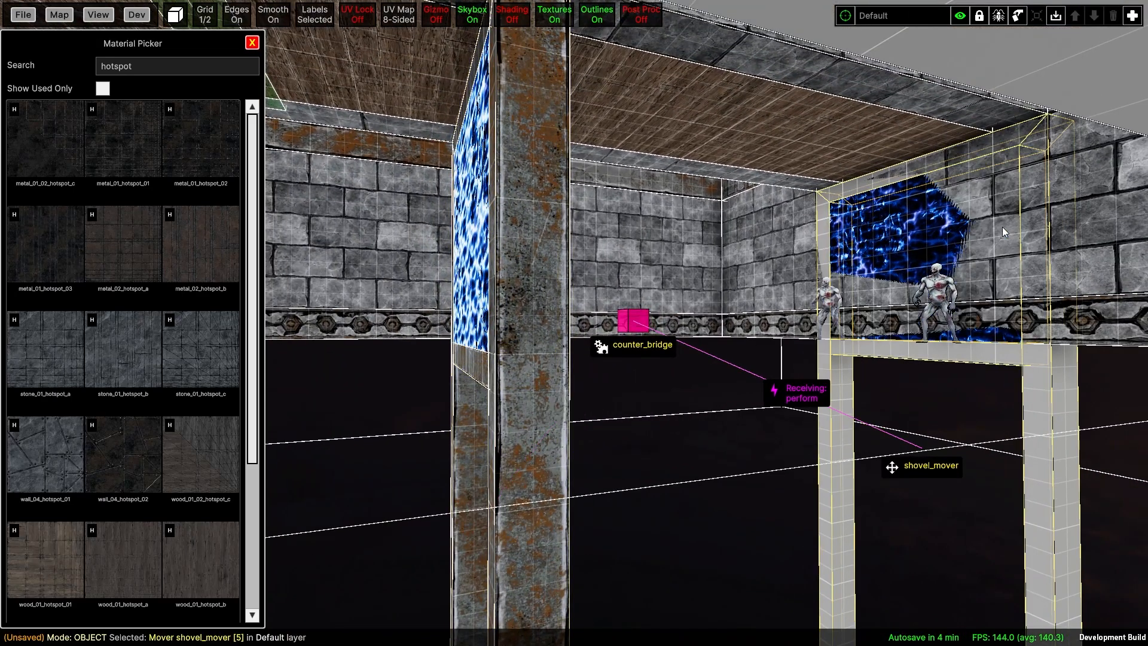
{"action": "key", "text": "Delete"}
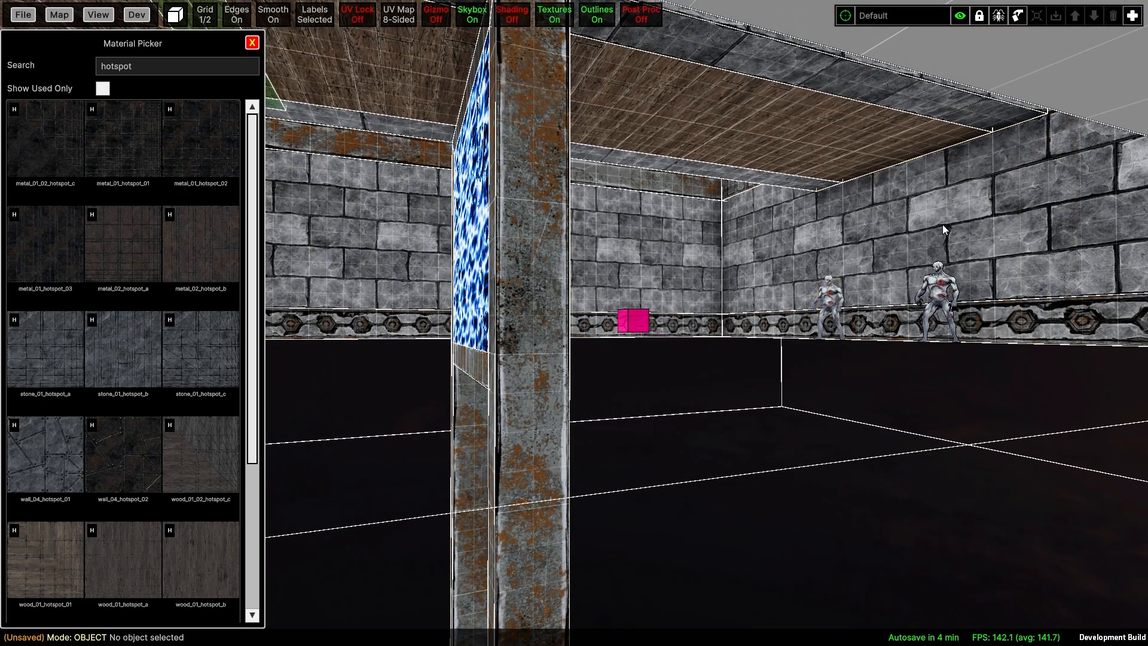
Move the textured portal copy across the lower room into the deleted portal's place at the opposite wall.
{"action": "left_click", "coordinate": [530, 185]}
{"action": "key", "text": "Right"}
{"action": "key", "text": "Right"}
{"action": "key", "text": "Right"}
{"action": "key", "text": "Right"}
{"action": "key", "text": "Right"}
{"action": "key", "text": "Right"}
{"action": "key", "text": "Right"}
{"action": "key", "text": "Right"}
{"action": "key", "text": "Right"}
{"action": "key", "text": "Right"}
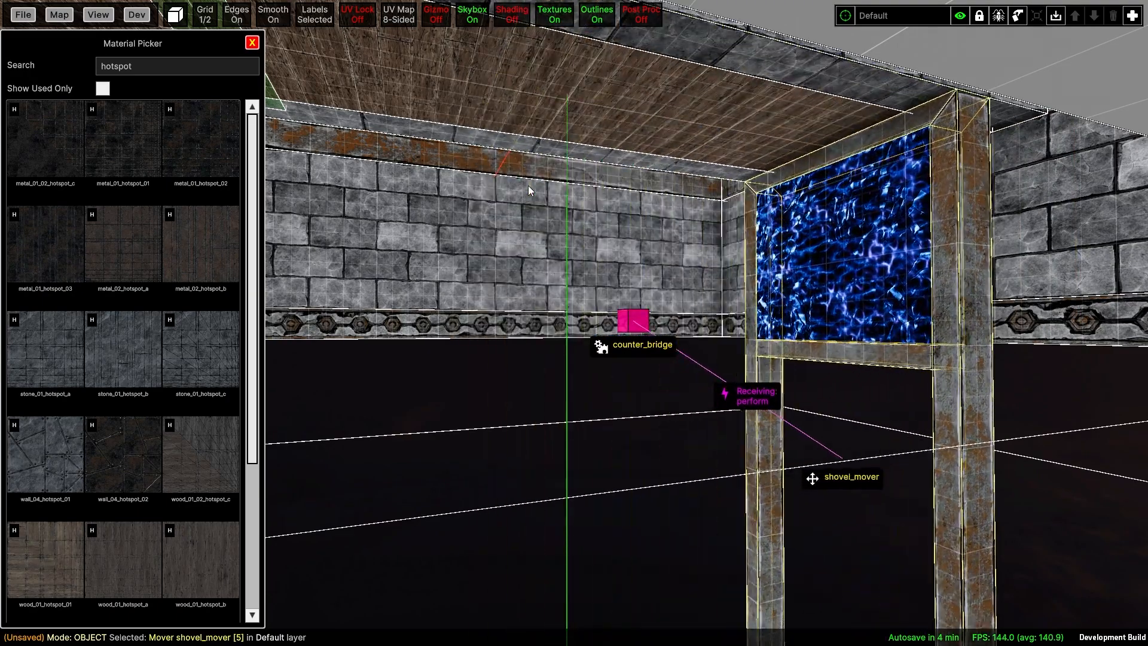
{"action": "key", "text": "Right"}
{"action": "key", "text": "Right"}
{"action": "key", "text": "Right"}
{"action": "key", "text": "Right"}
{"action": "key", "text": "Right"}
{"action": "key", "text": "Right"}
{"action": "key", "text": "Left"}
{"action": "key", "text": "Left"}
Deselect the portal and unhide the lower room's floor.
{"action": "right_click_drag", "start_coordinate": [593, 188], "coordinate": [864, 295]}
{"action": "key", "text": "s"}
{"action": "key", "text": "Escape"}
{"action": "key", "text": "alt+h"}
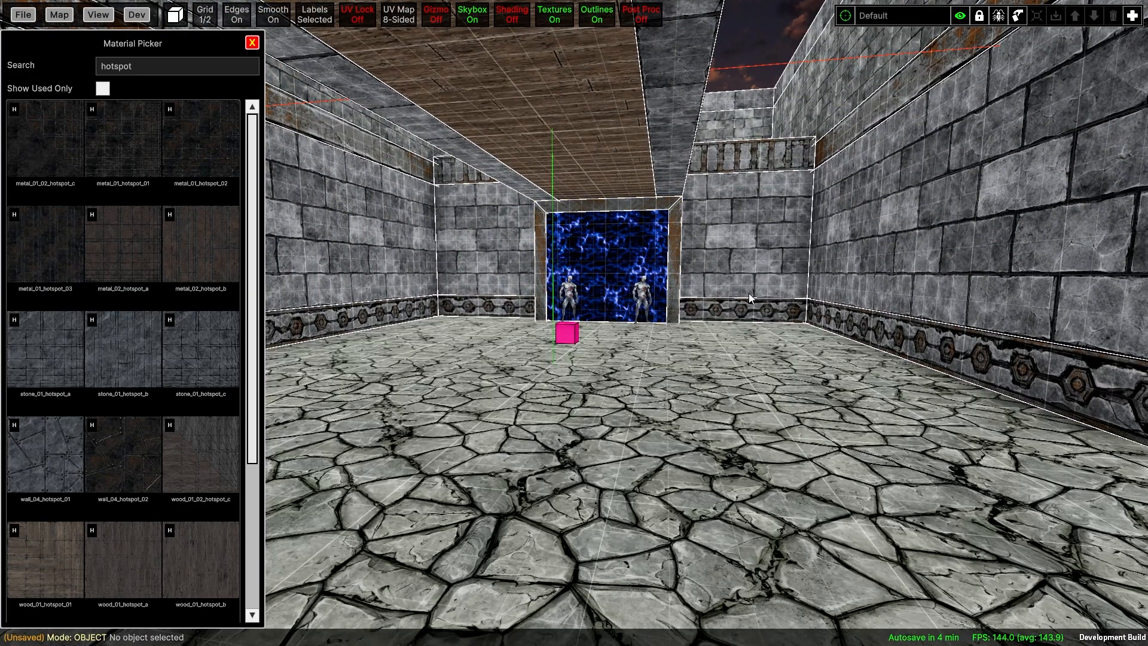
{"action": "right_click_drag", "start_coordinate": [749, 293], "coordinate": [656, 316]}
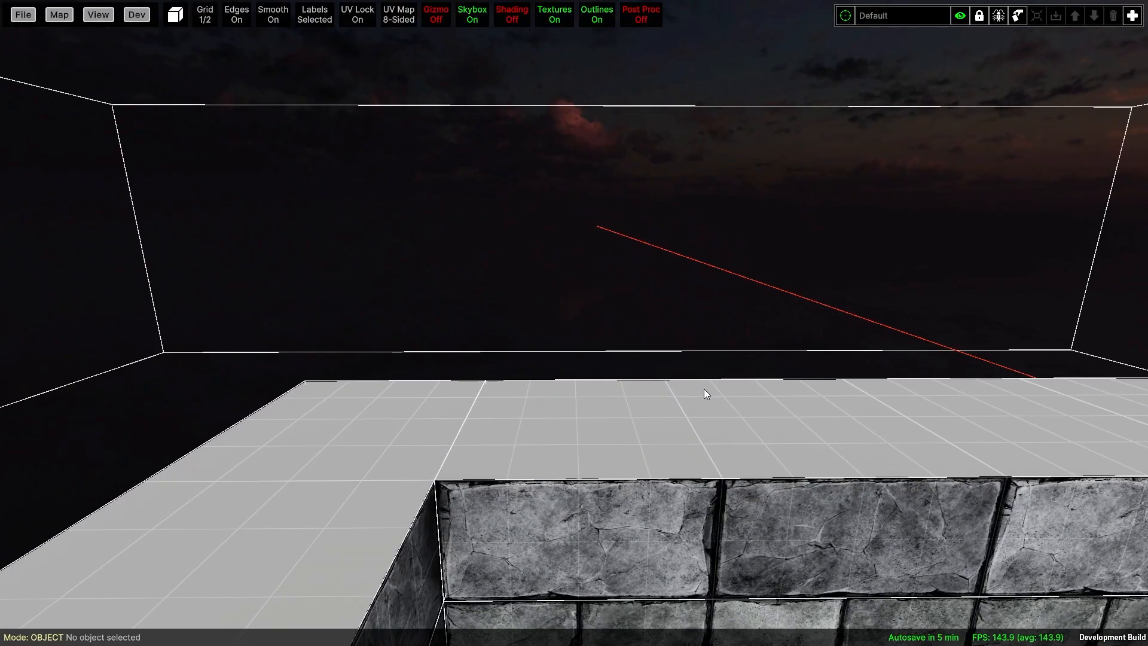
Set the grid to 1/8 and create a small narrow box on the wall top near the inner corner.
{"action": "key", "text": "bracketleft"}
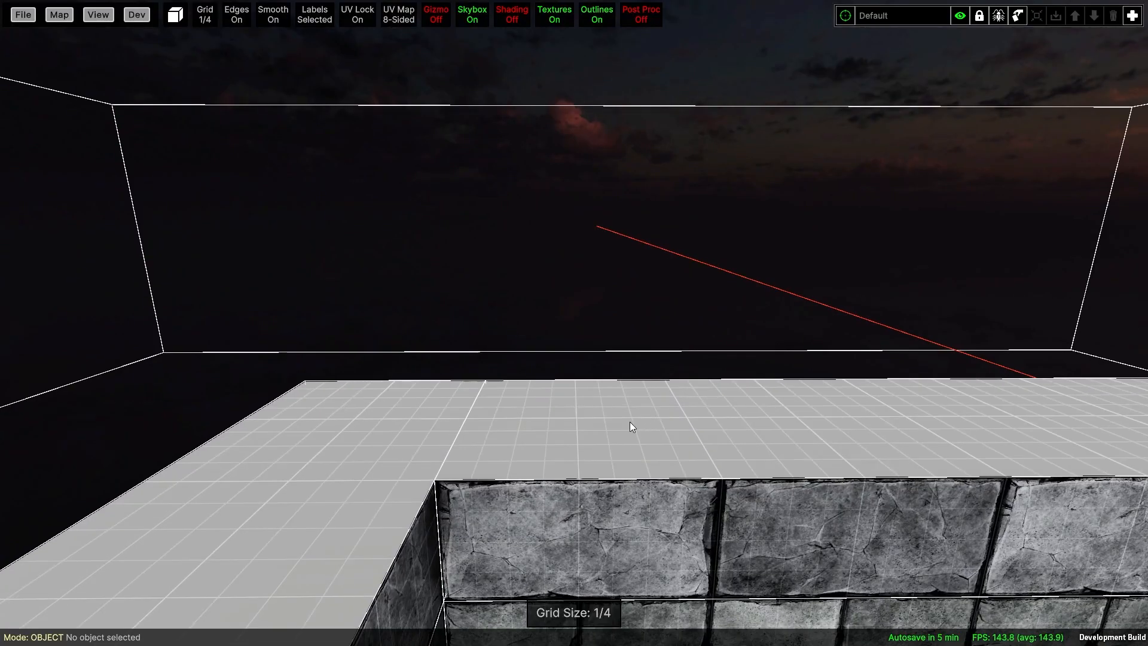
{"action": "key", "text": "bracketleft"}
{"action": "key", "text": "c"}
{"action": "left_click_drag", "start_coordinate": [489, 474], "coordinate": [531, 472]}
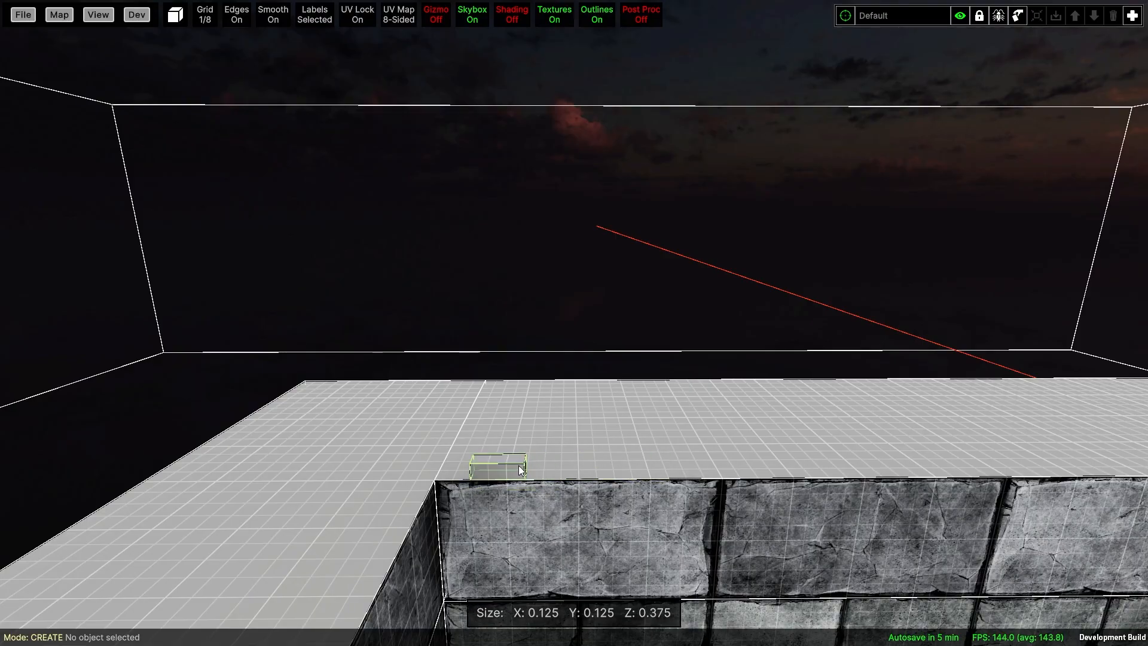
{"action": "left_click_drag", "start_coordinate": [576, 468], "coordinate": [576, 468]}
{"action": "right_click_drag", "start_coordinate": [576, 467], "coordinate": [457, 436]}
{"action": "key", "text": "Escape"}
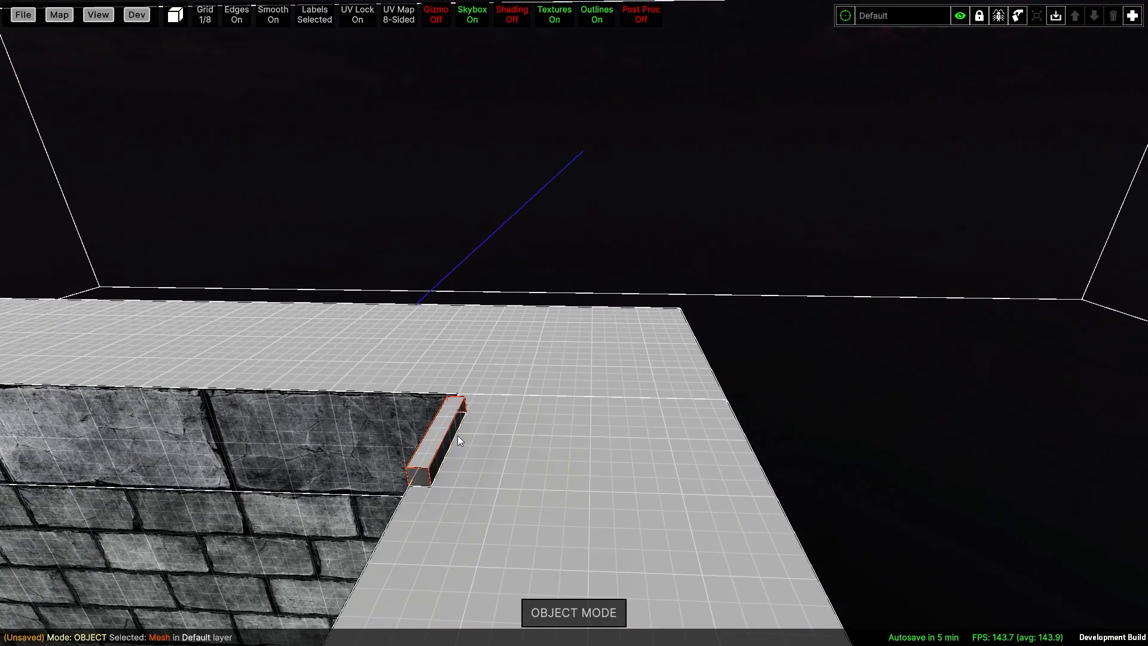
Stretch the small box along and across the wall top and raise its height to form a block.
{"action": "left_click_drag", "start_coordinate": [458, 435], "coordinate": [744, 436]}
{"action": "right_click_drag", "start_coordinate": [744, 436], "coordinate": [997, 418]}
{"action": "key", "text": "a"}
{"action": "key", "text": "d"}
{"action": "left_click_drag", "start_coordinate": [548, 425], "coordinate": [544, 339]}
{"action": "middle_click_drag", "start_coordinate": [544, 338], "coordinate": [738, 365]}
Extrude a slim side piece from the block's end and raise its outer top edge into a slope.
{"action": "left_click_drag", "start_coordinate": [703, 408], "coordinate": [648, 411], "text": "shift"}
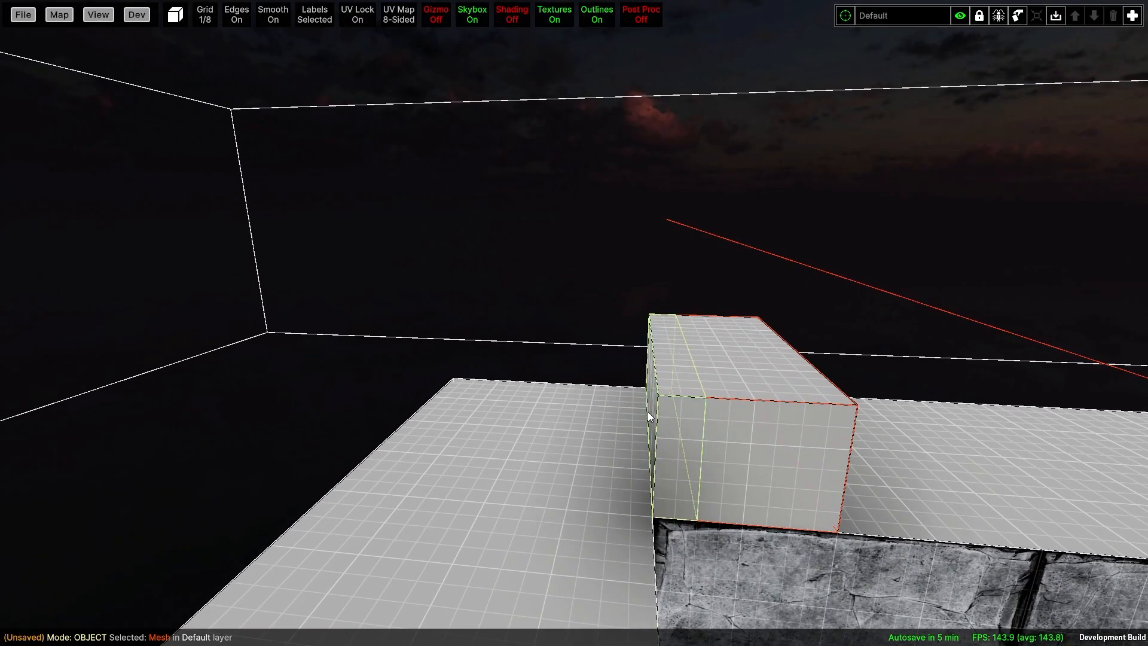
{"action": "middle_click_drag", "start_coordinate": [648, 412], "coordinate": [569, 428]}
{"action": "key", "text": "e"}
{"action": "left_click_drag", "start_coordinate": [580, 363], "coordinate": [580, 345]}
{"action": "key", "text": "Escape"}
Extrude a second block of the same footprint upward from the main block's top.
{"action": "left_click", "coordinate": [681, 414]}
{"action": "key", "text": "d"}
{"action": "right_click_drag", "start_coordinate": [681, 415], "coordinate": [549, 401]}
{"action": "key", "text": "s"}
{"action": "left_click_drag", "start_coordinate": [549, 401], "coordinate": [547, 350], "text": "shift"}
{"action": "key", "text": "w"}
{"action": "middle_click_drag", "start_coordinate": [548, 350], "coordinate": [560, 268]}
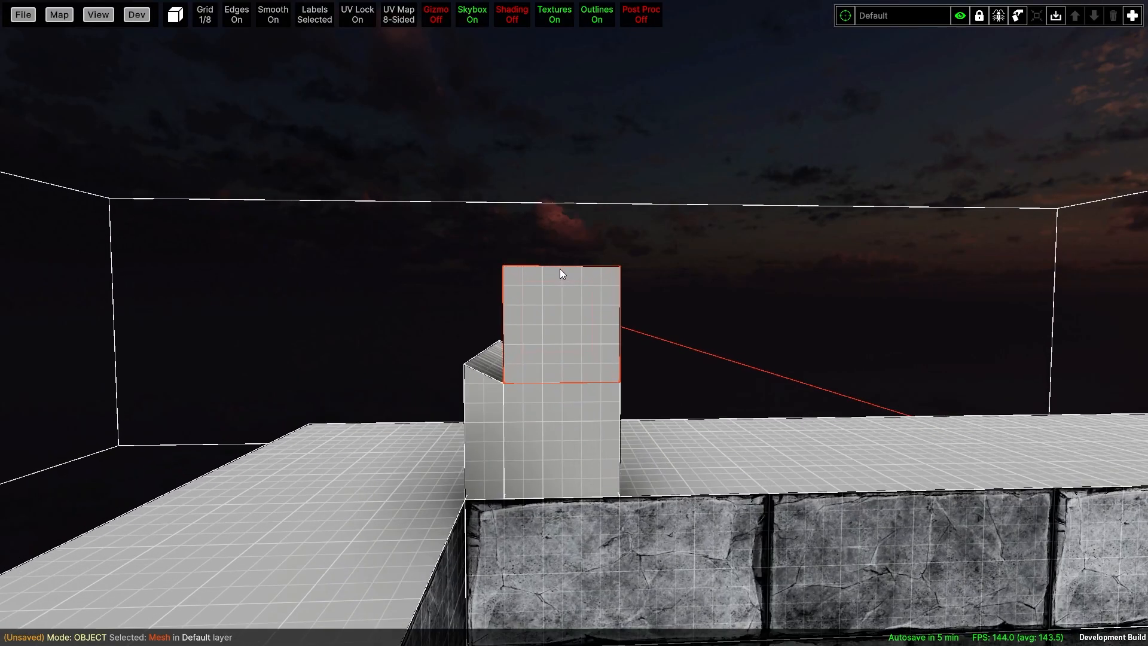
Clip the upper block diagonally and delete its outer half, leaving a wedge.
{"action": "key", "text": "c"}
{"action": "key", "text": "Return"}
{"action": "left_click", "coordinate": [530, 324]}
{"action": "key", "text": "Delete"}
{"action": "scroll", "coordinate": [510, 376], "scroll_direction": "up", "scroll_amount": 6}
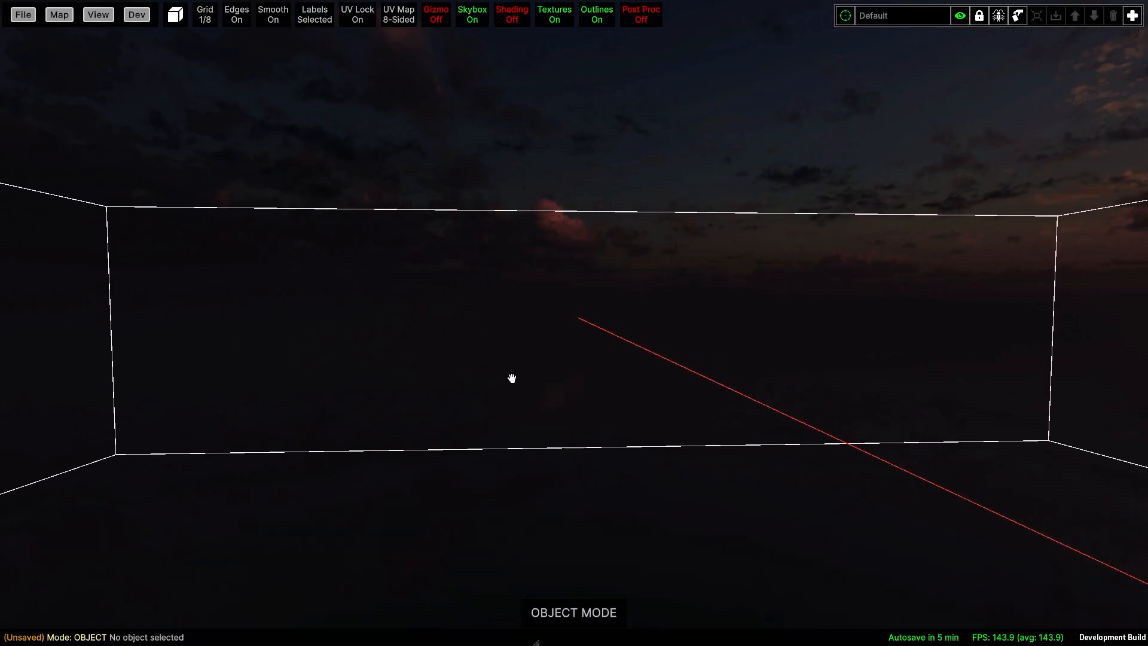
{"action": "scroll", "coordinate": [502, 389], "scroll_direction": "down", "scroll_amount": 5}
Extrude a piece up from the slim side piece and shift its top face to follow the wedge's slope.
{"action": "left_click", "coordinate": [485, 434]}
{"action": "left_click_drag", "start_coordinate": [484, 434], "coordinate": [484, 301], "text": "shift"}
{"action": "key", "text": "f"}
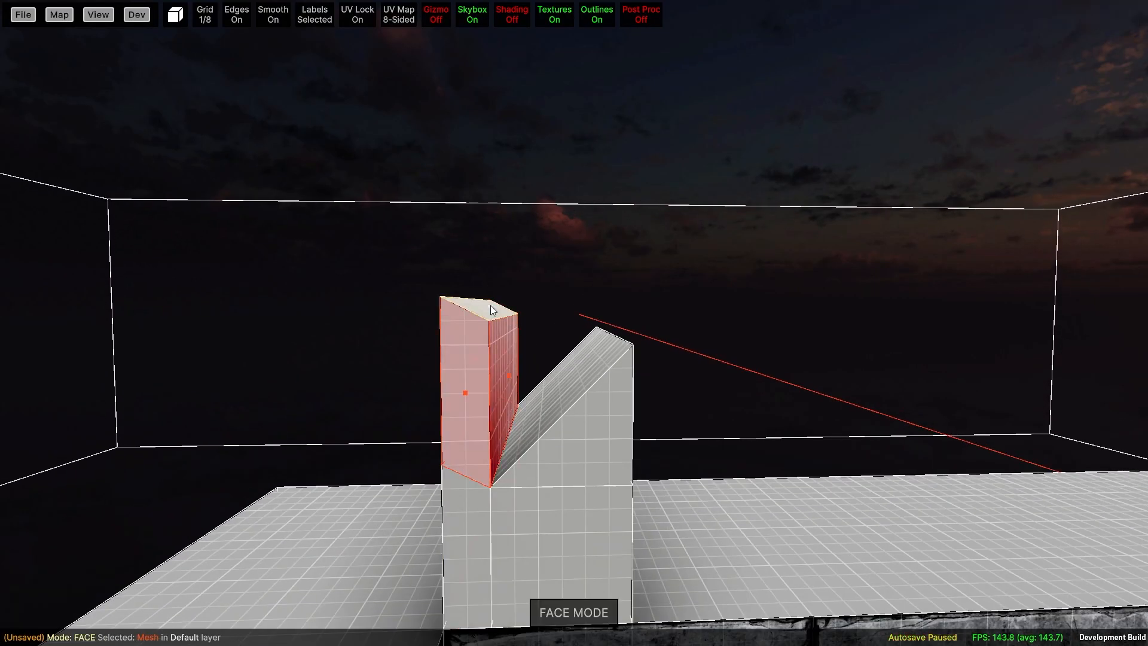
{"action": "key", "text": "Right"}
{"action": "key", "text": "Right"}
{"action": "key", "text": "Right"}
{"action": "key", "text": "Right"}
{"action": "key", "text": "Right"}
{"action": "key", "text": "Right"}
{"action": "key", "text": "Down"}
Extend the sloped roof slab past the wedge's peak, clip it vertically there and delete the overhang.
{"action": "middle_click_drag", "start_coordinate": [593, 309], "coordinate": [573, 354]}
{"action": "key", "text": "f"}
{"action": "left_click_drag", "start_coordinate": [596, 331], "coordinate": [615, 316], "text": "shift"}
{"action": "key", "text": "c"}
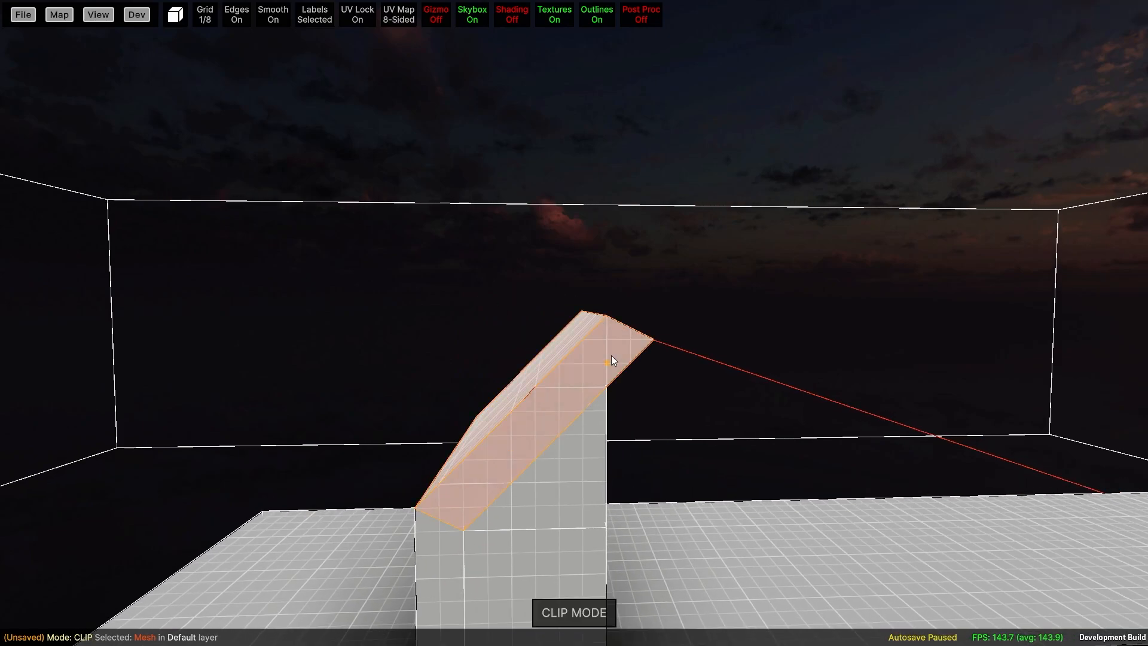
{"action": "left_click", "coordinate": [610, 343]}
{"action": "left_click", "coordinate": [610, 343]}
{"action": "key", "text": "Delete"}
Duplicate the half block's four pieces, flip the copy and shift it along the wall to complete the gabled merlon.
{"action": "middle_click_drag", "start_coordinate": [597, 385], "coordinate": [578, 318]}
{"action": "right_click_drag", "start_coordinate": [578, 318], "coordinate": [578, 344]}
{"action": "left_click", "coordinate": [502, 413]}
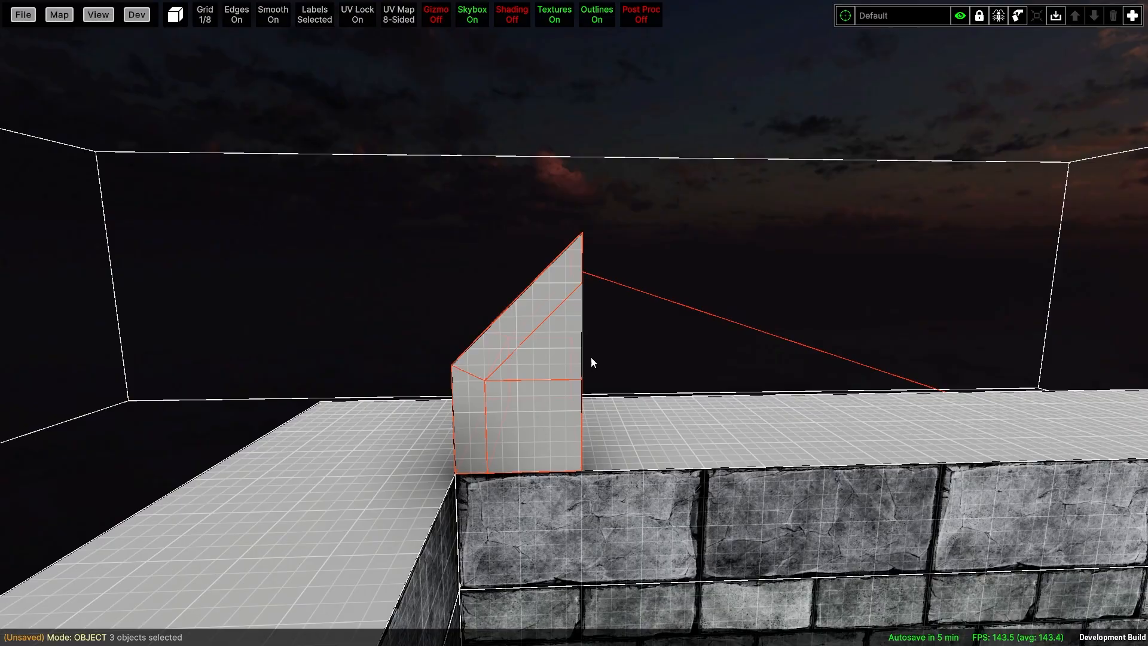
{"action": "key", "text": "ctrl+d"}
{"action": "scroll", "coordinate": [544, 356], "scroll_direction": "up", "scroll_amount": 12}
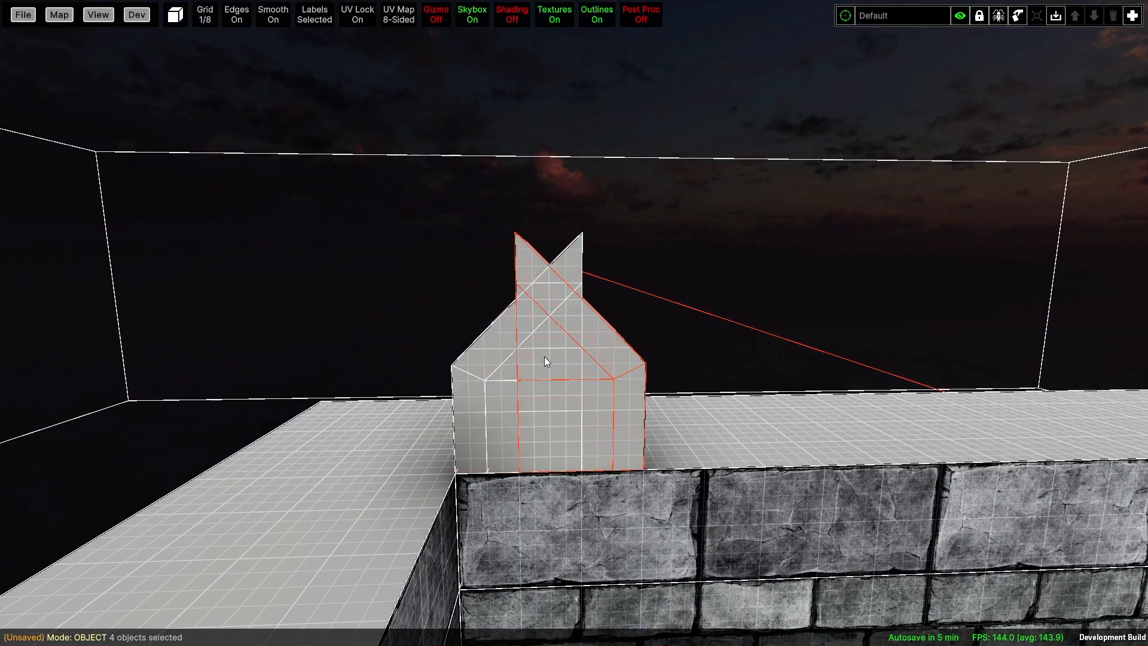
{"action": "key", "text": "Right"}
{"action": "key", "text": "Right"}
{"action": "key", "text": "Right"}
{"action": "key", "text": "Right"}
Merge the merlon's two centre blocks into one and its two centre wedges into another.
{"action": "left_click", "coordinate": [609, 345]}
{"action": "left_click", "coordinate": [569, 402]}
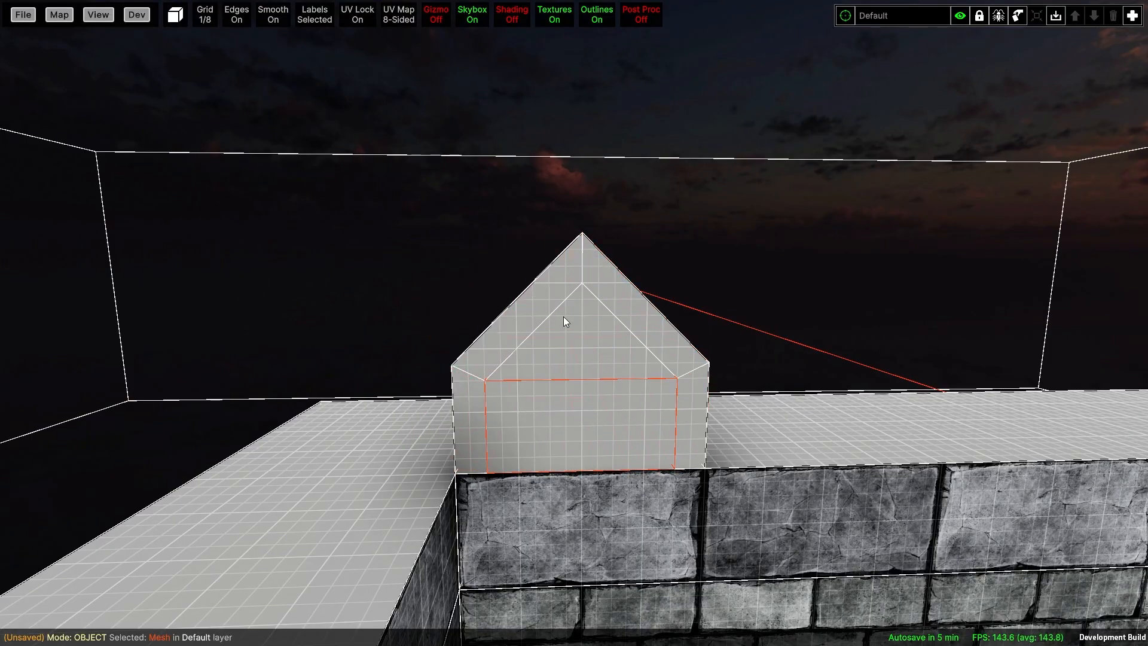
{"action": "left_click", "coordinate": [553, 305]}
{"action": "middle_click_drag", "start_coordinate": [553, 305], "coordinate": [548, 310]}
{"action": "right_click_drag", "start_coordinate": [536, 321], "coordinate": [580, 386]}
Set the grid to 1/2, select all six merlon pieces and group them without a group name.
{"action": "key", "text": "]"}
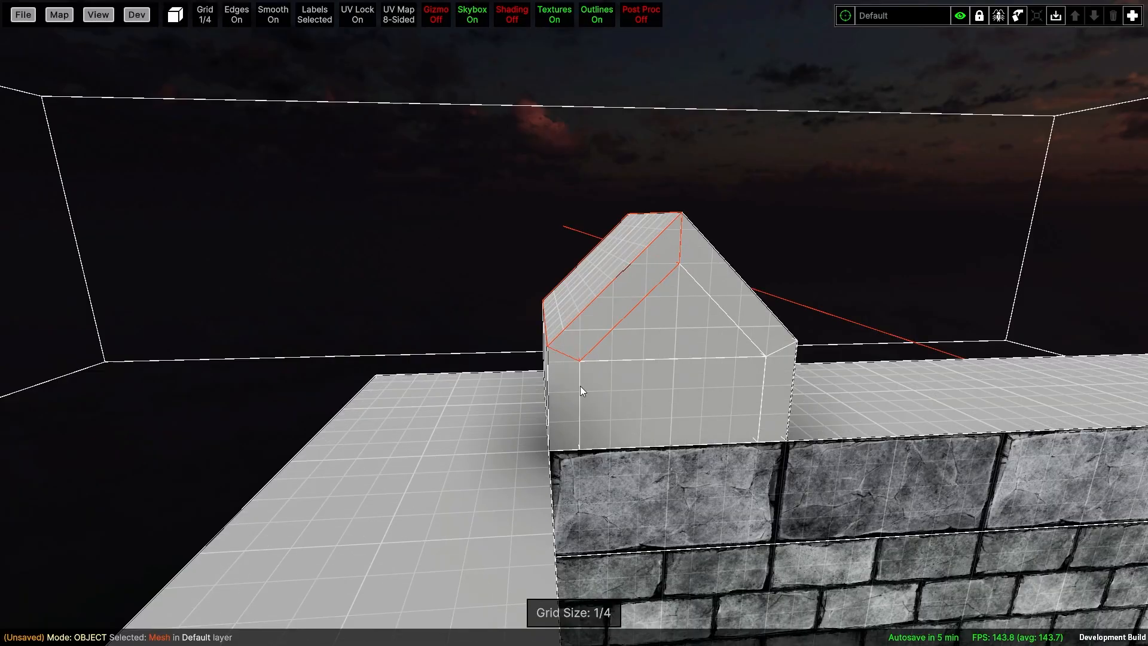
{"action": "key", "text": "]"}
{"action": "left_click", "coordinate": [570, 389], "text": "shift"}
{"action": "left_click", "coordinate": [637, 383], "text": "shift"}
{"action": "left_click", "coordinate": [679, 311], "text": "shift"}
{"action": "left_click", "coordinate": [740, 312], "text": "shift"}
{"action": "left_click", "coordinate": [780, 375], "text": "shift"}
{"action": "middle_click_drag", "start_coordinate": [780, 375], "coordinate": [676, 382]}
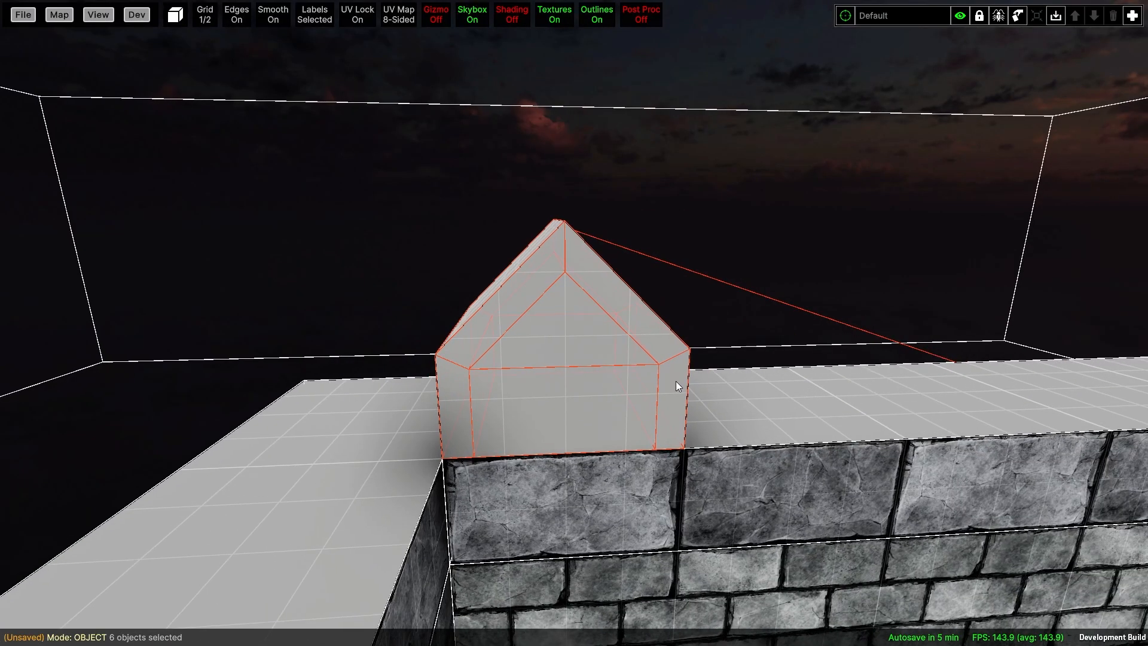
{"action": "right_click_drag", "start_coordinate": [676, 386], "coordinate": [697, 305]}
{"action": "key", "text": "ctrl+g"}
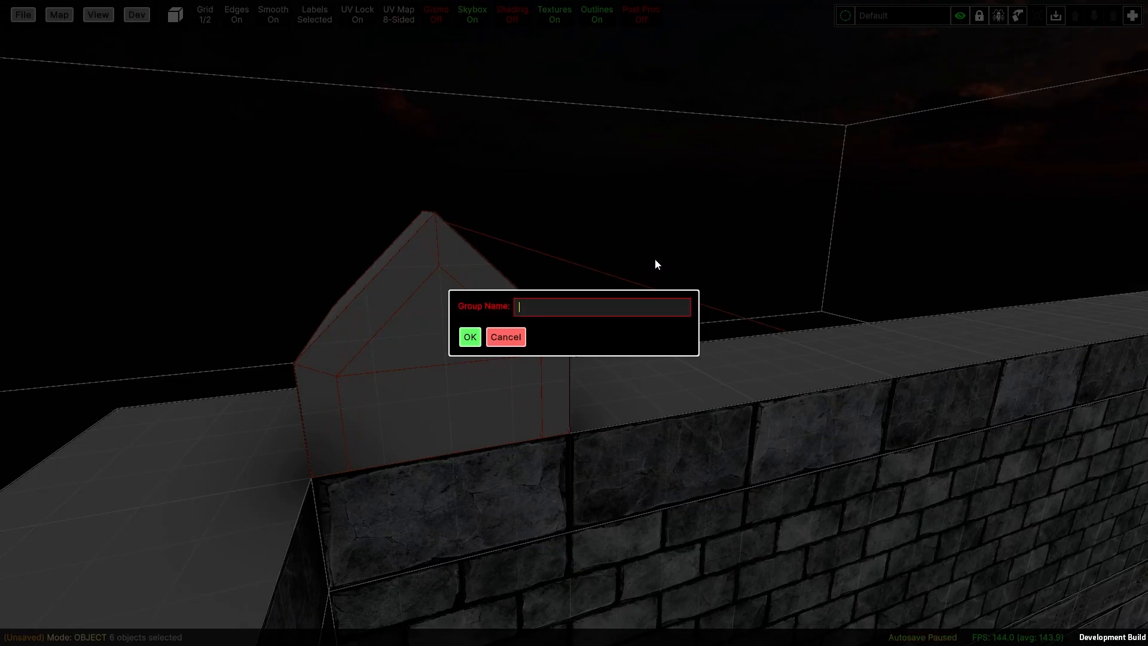
{"action": "left_click", "coordinate": [471, 338]}
Duplicate the merlon group along the wall top and enable the pivot on the copy.
{"action": "right_click_drag", "start_coordinate": [472, 345], "coordinate": [716, 339]}
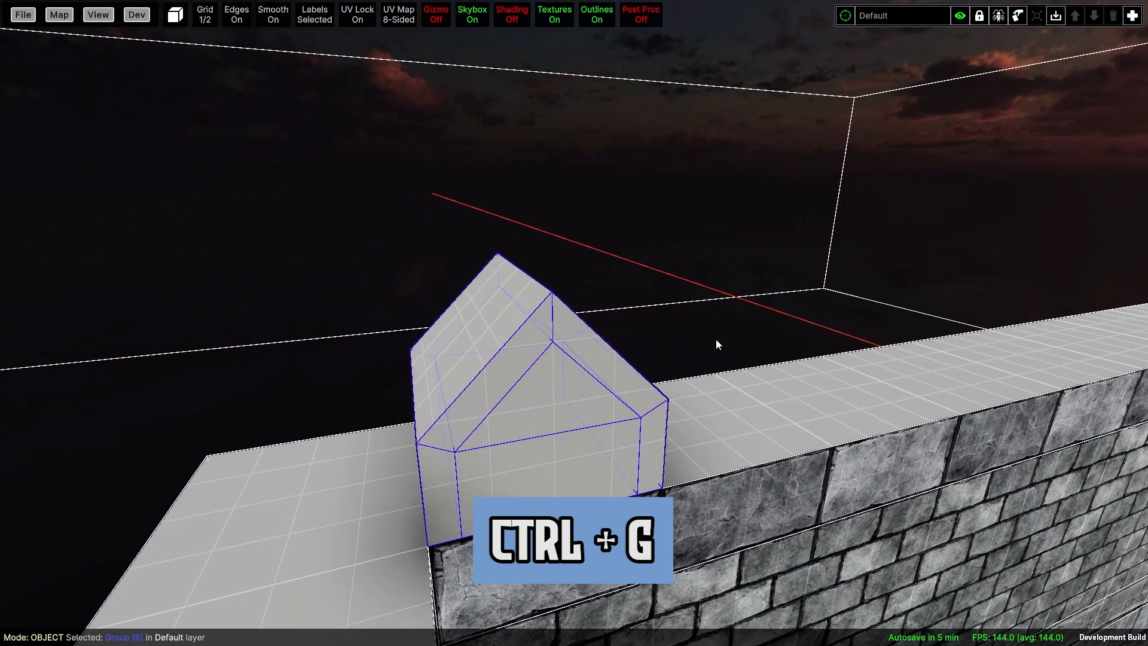
{"action": "double_click", "coordinate": [604, 382]}
{"action": "left_click_drag", "start_coordinate": [558, 401], "coordinate": [916, 346]}
{"action": "key", "text": "Escape"}
{"action": "right_click", "coordinate": [917, 349]}
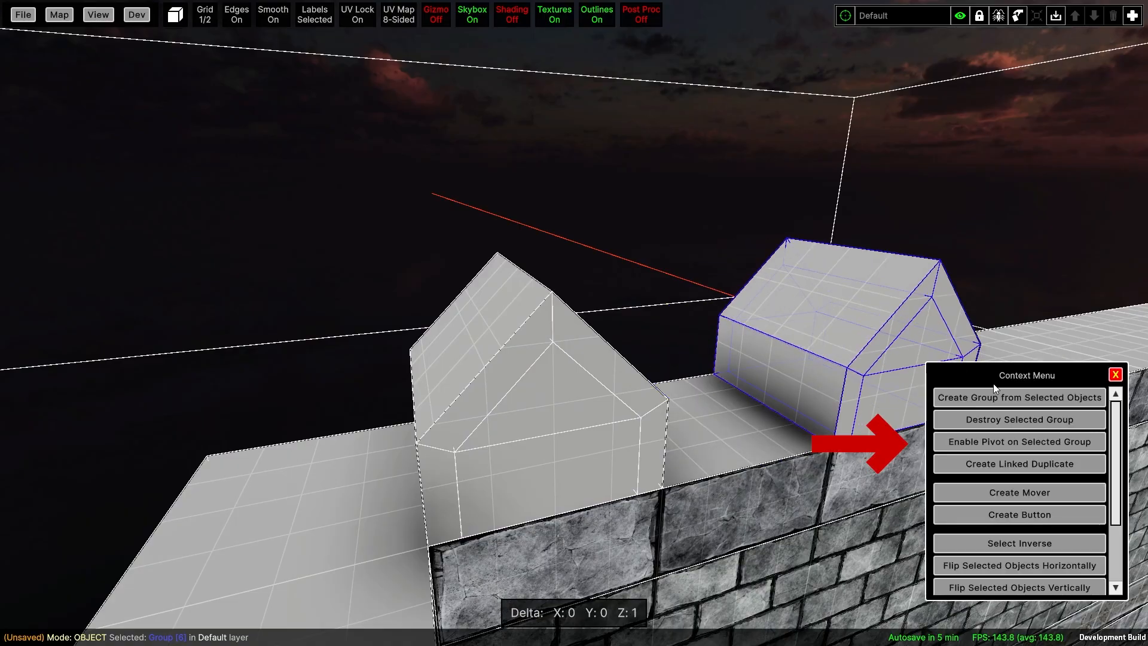
{"action": "left_click", "coordinate": [1008, 444]}
Rotate the plain group and the pivot-enabled group together, then reposition each of them on the wall top.
{"action": "middle_click_drag", "start_coordinate": [799, 403], "coordinate": [612, 432]}
{"action": "right_click_drag", "start_coordinate": [612, 432], "coordinate": [558, 468]}
{"action": "left_click", "coordinate": [558, 468]}
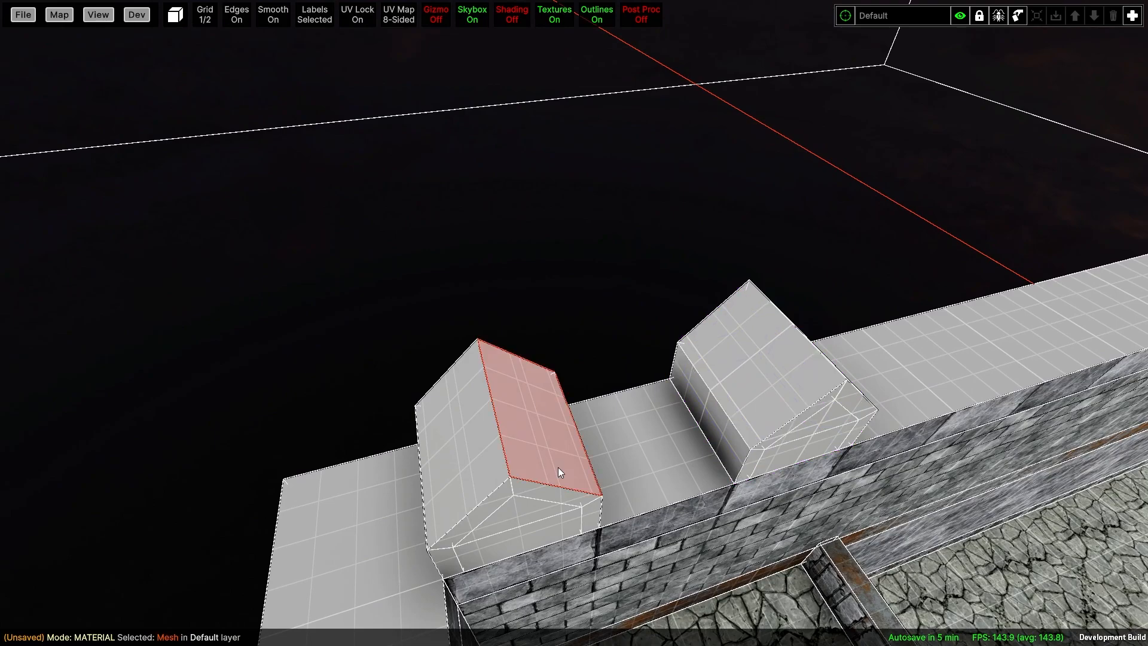
{"action": "key", "text": "Escape"}
{"action": "left_click", "coordinate": [558, 467]}
{"action": "left_click", "coordinate": [804, 395]}
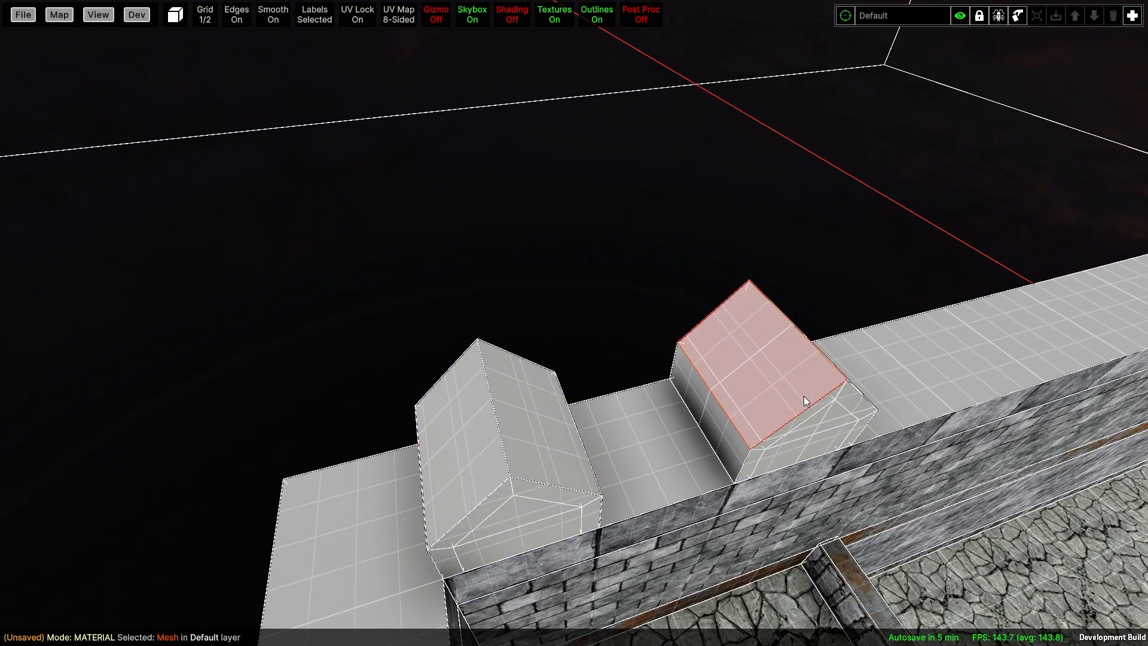
{"action": "key", "text": "Escape"}
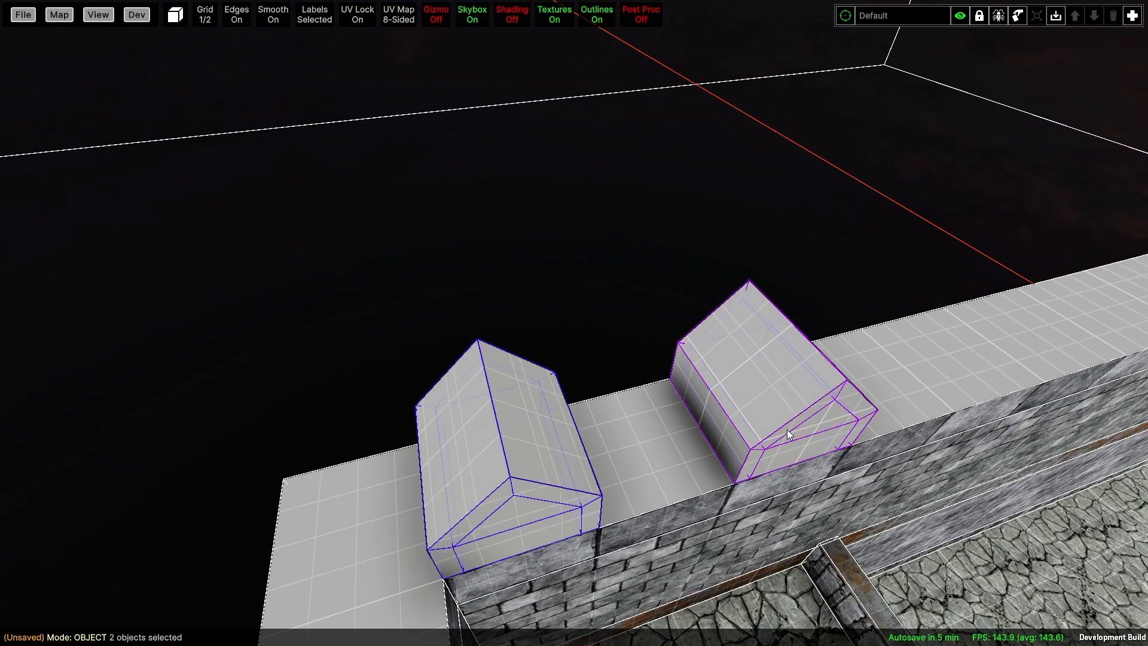
{"action": "key", "text": "r"}
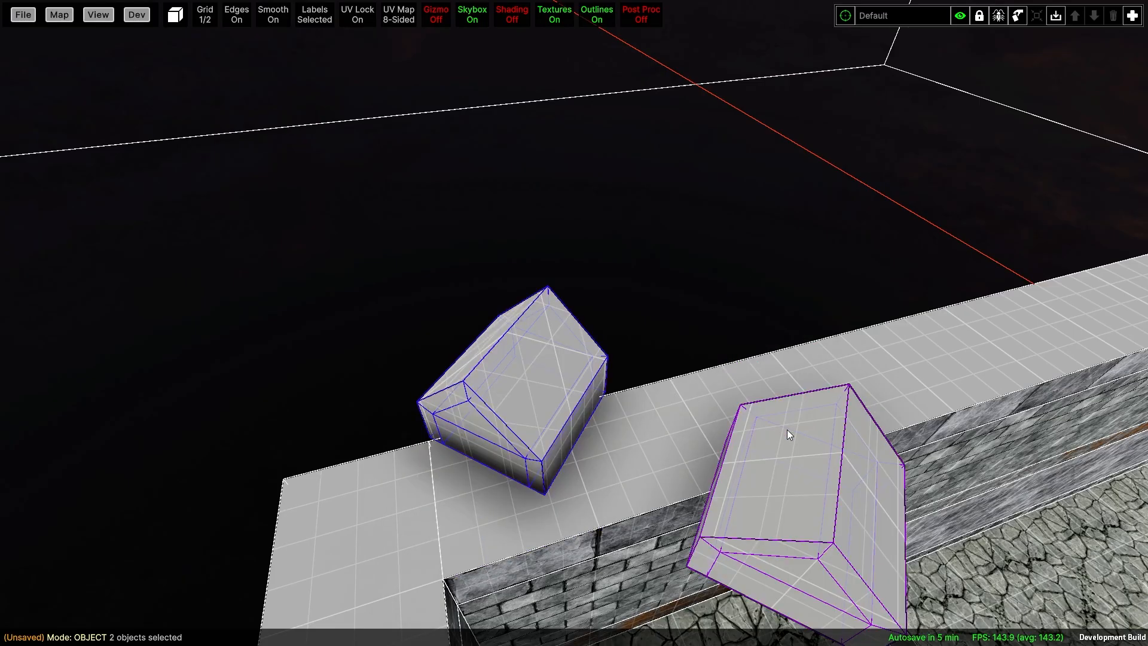
{"action": "left_click_drag", "start_coordinate": [506, 450], "coordinate": [530, 459]}
{"action": "left_click", "coordinate": [808, 520]}
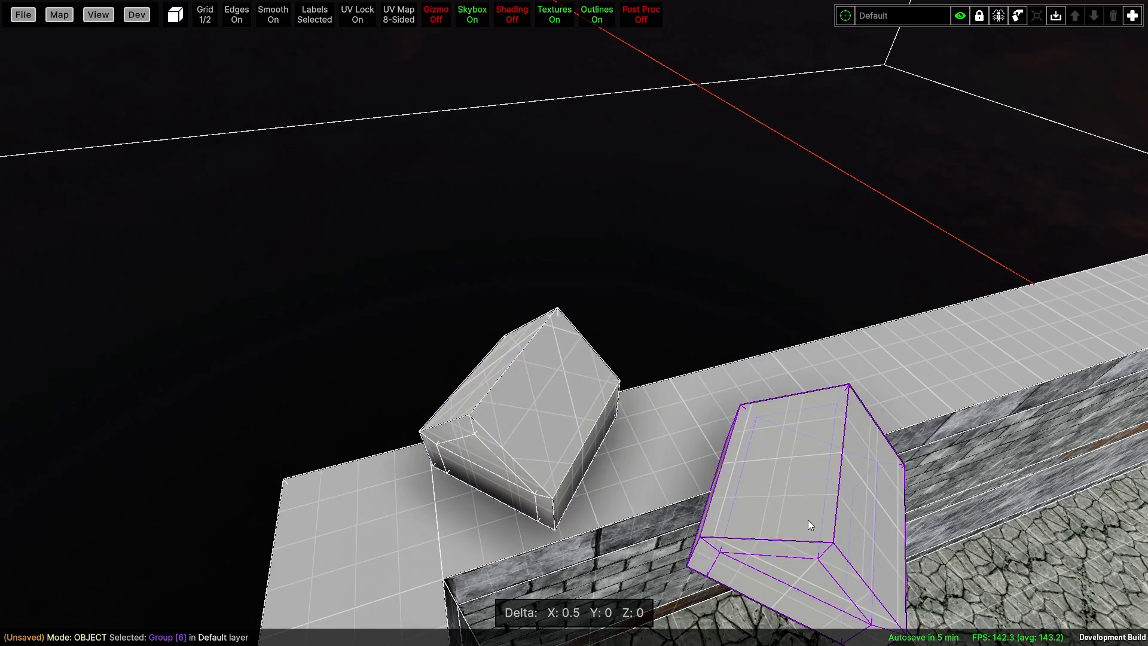
{"action": "left_click_drag", "start_coordinate": [809, 521], "coordinate": [717, 373]}
Open the rotated groups for editing to compare how the pivot-enabled and plain groups are oriented.
{"action": "right_click_drag", "start_coordinate": [716, 373], "coordinate": [673, 383]}
{"action": "key", "text": "w"}
{"action": "middle_click_drag", "start_coordinate": [674, 382], "coordinate": [620, 387]}
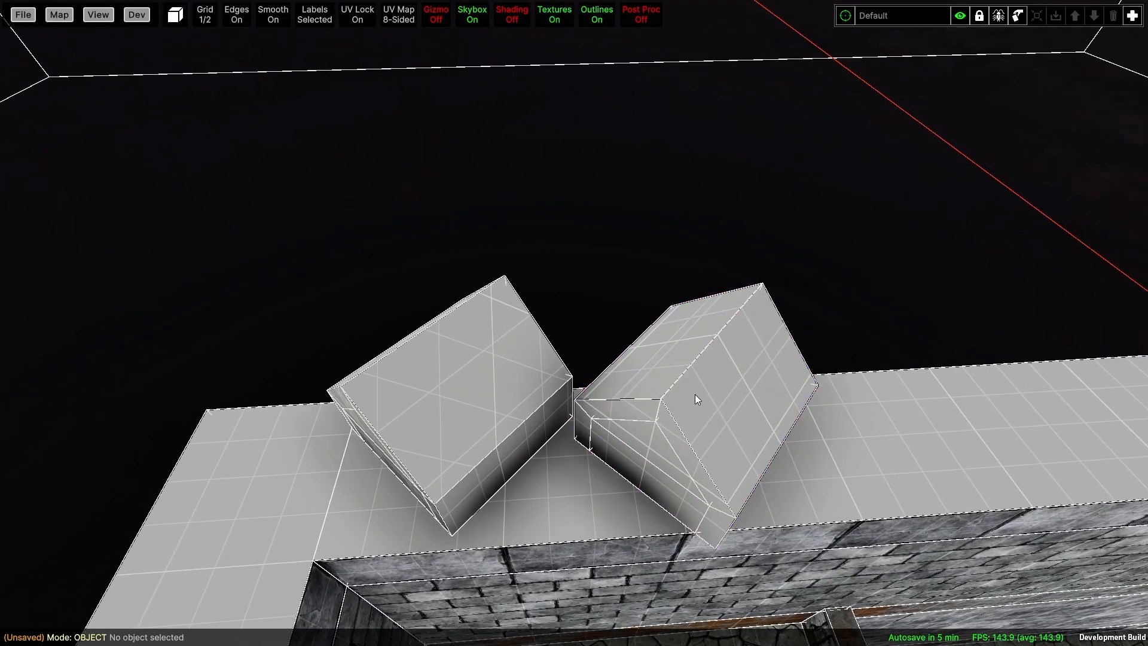
{"action": "double_click", "coordinate": [695, 394]}
{"action": "left_click_drag", "start_coordinate": [727, 399], "coordinate": [455, 400]}
{"action": "double_click", "coordinate": [476, 389]}
{"action": "left_click", "coordinate": [473, 386]}
{"action": "double_click", "coordinate": [472, 382]}
{"action": "key", "text": "Escape"}
{"action": "key", "text": "Escape"}
Duplicate the pivot-enabled group 3 units along Z, then create a linked duplicate another 3 units along Z.
{"action": "left_click", "coordinate": [715, 407]}
{"action": "middle_click_drag", "start_coordinate": [715, 408], "coordinate": [601, 408]}
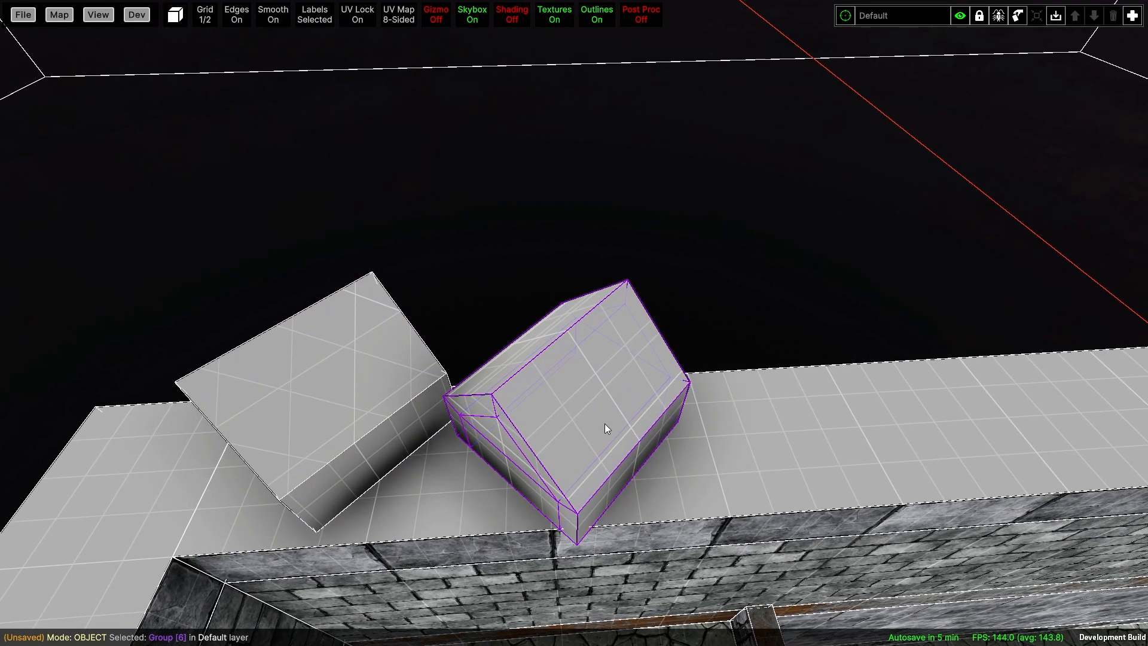
{"action": "left_click_drag", "start_coordinate": [605, 423], "coordinate": [905, 413], "text": "shift"}
{"action": "middle_click_drag", "start_coordinate": [905, 413], "coordinate": [683, 413]}
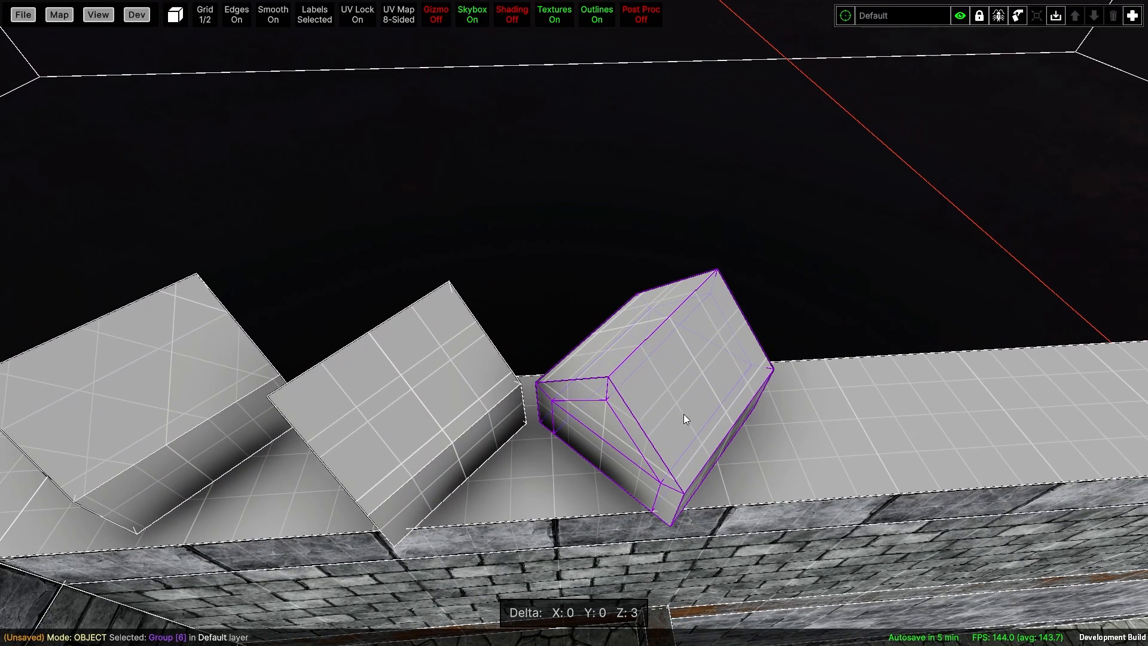
{"action": "key", "text": "ctrl+shift+d"}
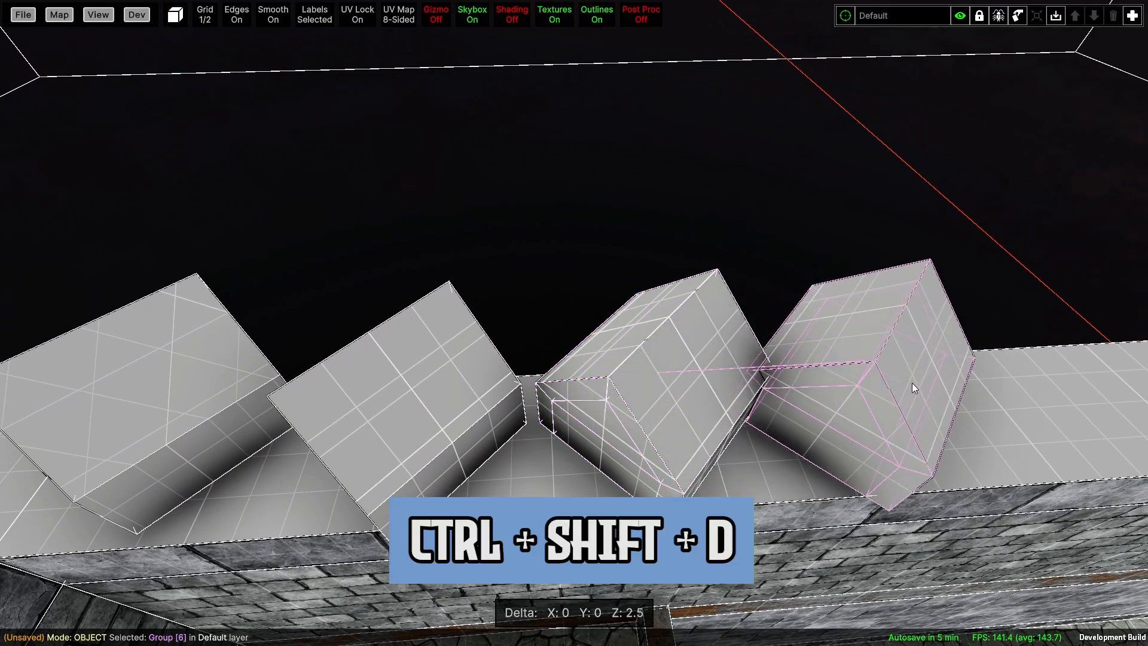
{"action": "left_click_drag", "start_coordinate": [913, 384], "coordinate": [968, 388]}
Lift the roof slab inside one linked merlon group to test that its linked duplicate follows.
{"action": "double_click", "coordinate": [698, 400]}
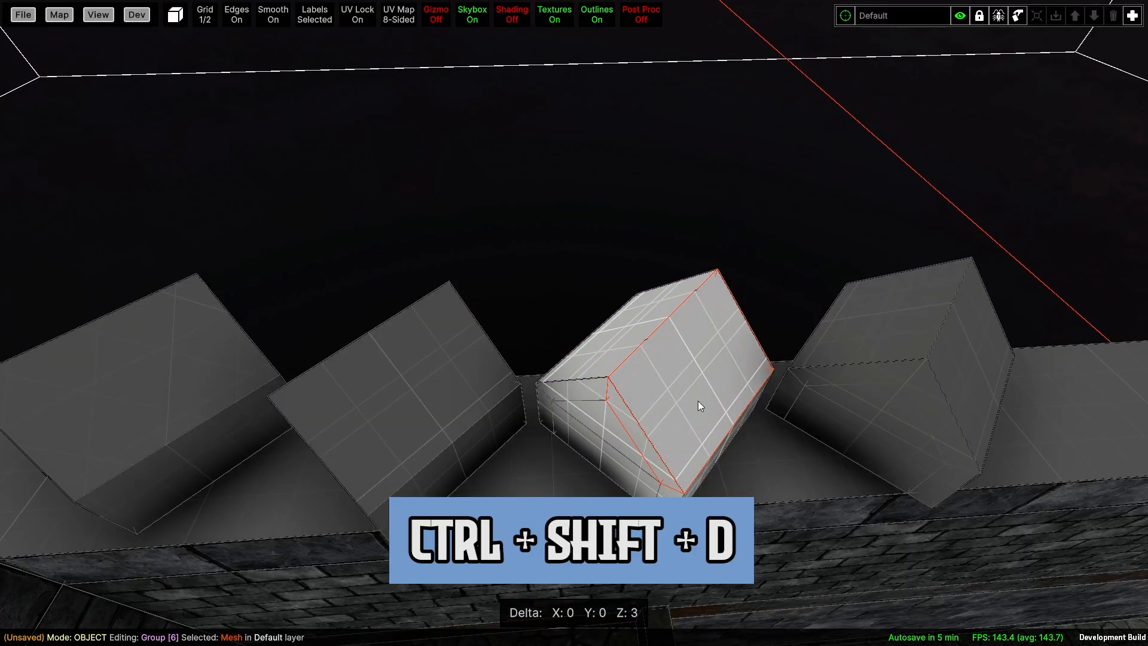
{"action": "left_click_drag", "start_coordinate": [698, 400], "coordinate": [735, 247]}
{"action": "right_click_drag", "start_coordinate": [745, 327], "coordinate": [757, 199]}
{"action": "key", "text": "Escape"}
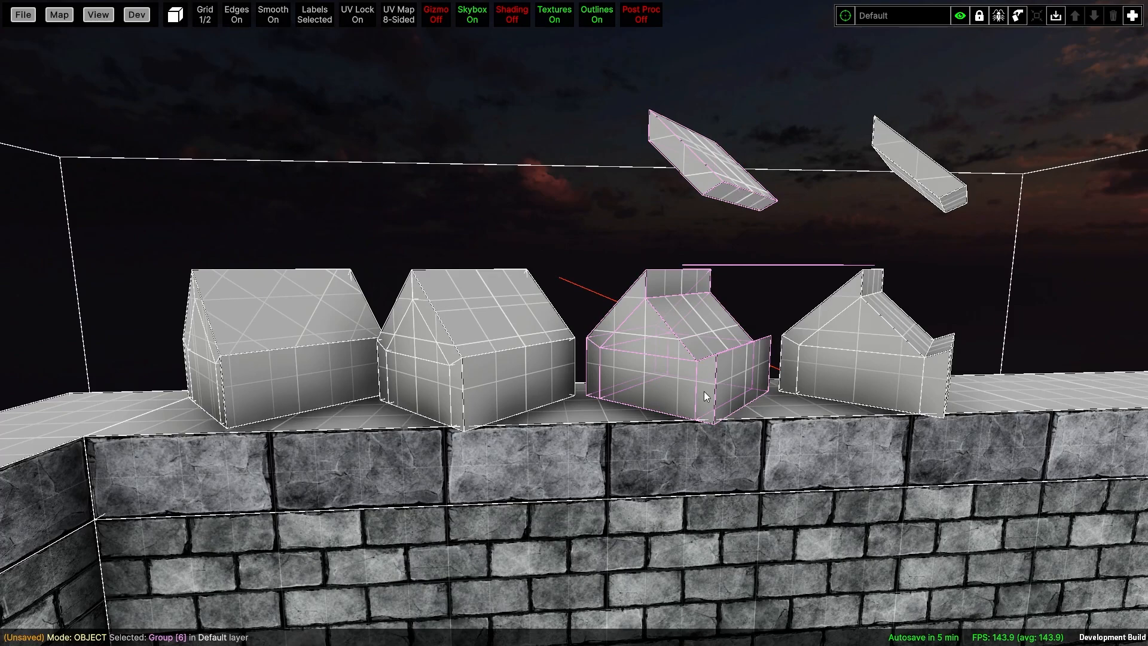
{"action": "key", "text": "Escape"}
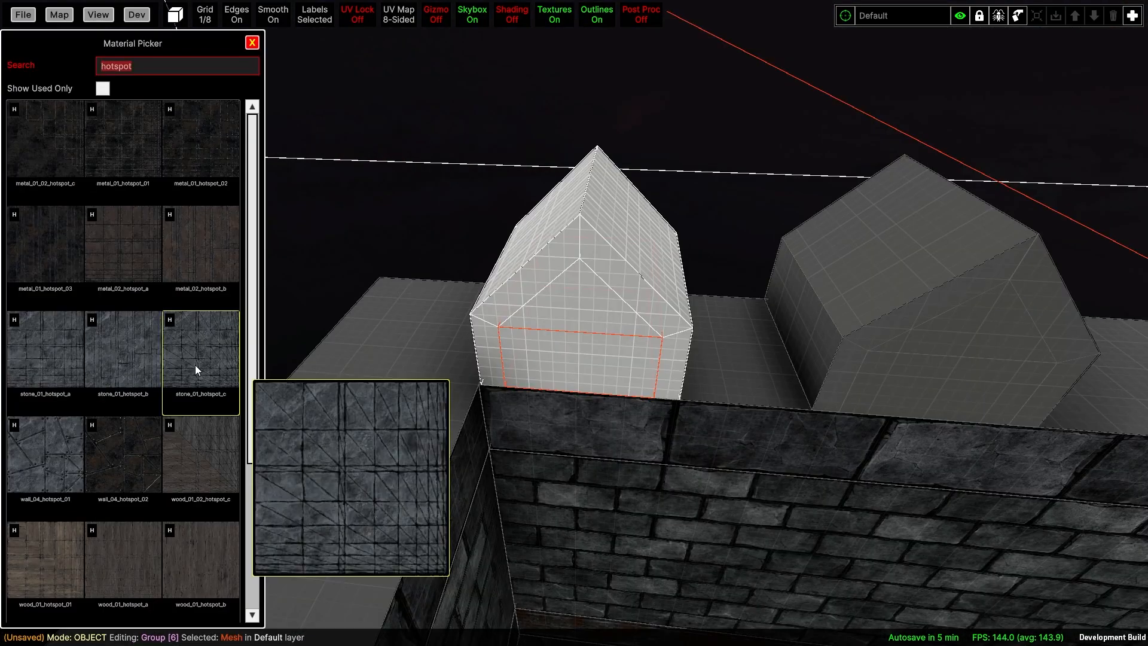
Apply stone_01_hotspot_c to the merlon's centre and metal_01_hotspot_03 to its four side and roof pieces.
{"action": "left_click", "coordinate": [588, 319]}
{"action": "left_click", "coordinate": [193, 341]}
{"action": "left_click", "coordinate": [519, 254]}
{"action": "left_click", "coordinate": [544, 264], "text": "shift"}
{"action": "left_click", "coordinate": [605, 262], "text": "shift"}
{"action": "left_click", "coordinate": [628, 244], "text": "shift"}
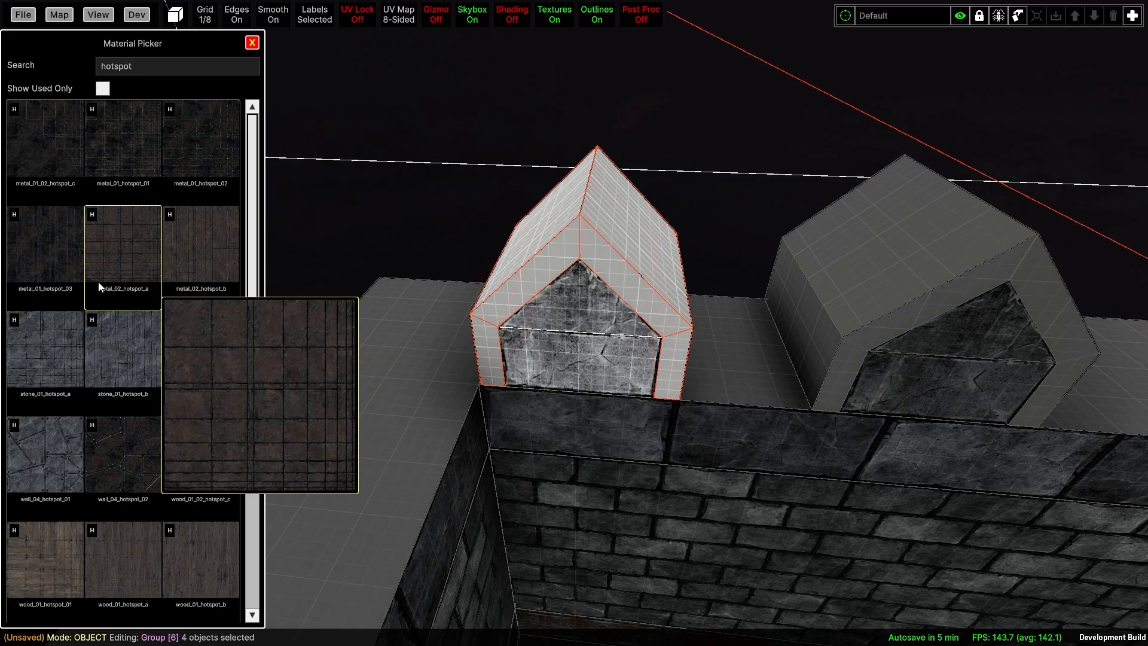
{"action": "left_click", "coordinate": [57, 256]}
{"action": "right_click_drag", "start_coordinate": [440, 268], "coordinate": [450, 268]}
{"action": "key", "text": "Escape"}
Adjust the grid size and reposition the second linked merlon along the wall top.
{"action": "key", "text": "bracketright"}
{"action": "key", "text": "bracketright"}
{"action": "key", "text": "bracketright"}
{"action": "key", "text": "bracketleft"}
{"action": "key", "text": "bracketleft"}
{"action": "mouse_move", "coordinate": [876, 312]}
{"action": "left_mouse_down"}
{"action": "mouse_move", "coordinate": [938, 307]}
{"action": "mouse_move", "coordinate": [899, 317]}
{"action": "left_mouse_up"}
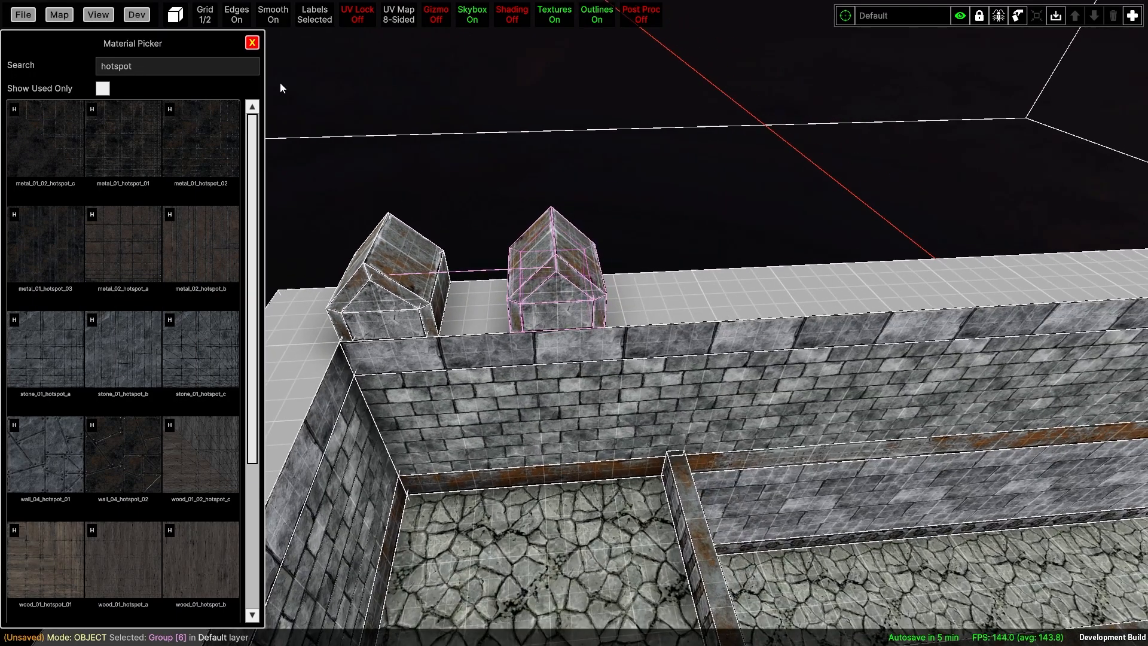
Duplicate the pair of linked merlons along the wall top, then duplicate all four further along.
{"action": "key", "text": "bracketright"}
{"action": "left_click", "coordinate": [383, 302], "text": "shift"}
{"action": "key", "text": "ctrl+d"}
{"action": "left_click_drag", "start_coordinate": [383, 302], "coordinate": [918, 277]}
{"action": "middle_click_drag", "start_coordinate": [919, 277], "coordinate": [787, 305]}
{"action": "left_click", "coordinate": [442, 323], "text": "shift"}
{"action": "left_click", "coordinate": [256, 329], "text": "shift"}
{"action": "key", "text": "ctrl+d"}
{"action": "left_click_drag", "start_coordinate": [256, 329], "coordinate": [853, 290]}
{"action": "middle_click_drag", "start_coordinate": [870, 286], "coordinate": [524, 325]}
Duplicate more linked merlons to continue the row to the far corner of the long wall.
{"action": "key", "text": "ctrl+d"}
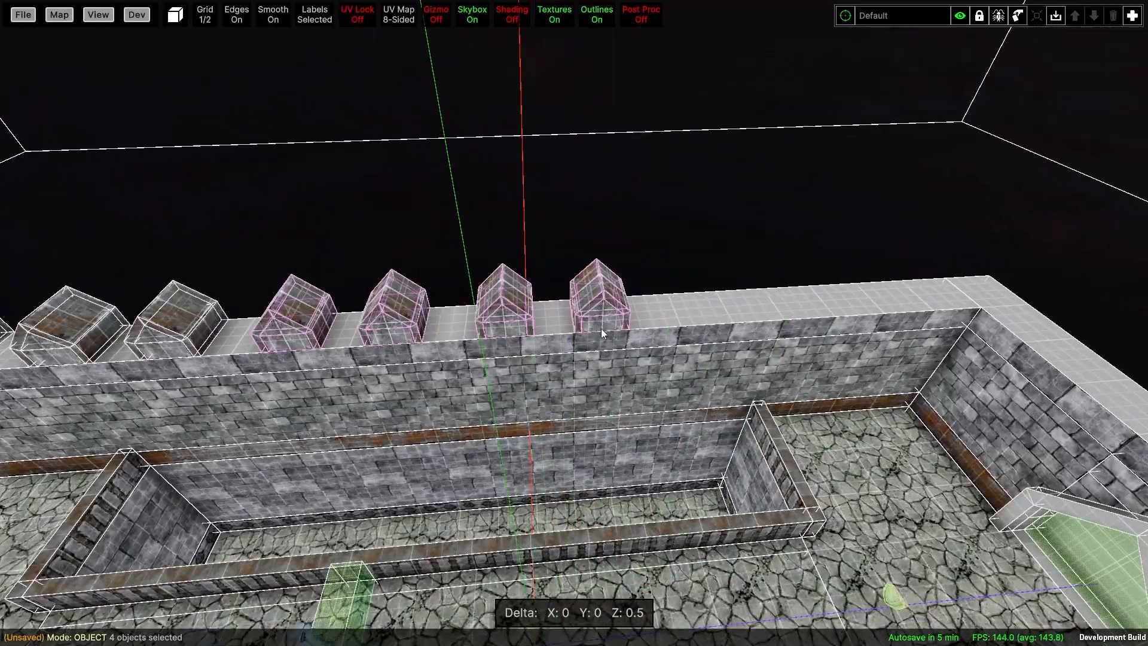
{"action": "left_click_drag", "start_coordinate": [601, 328], "coordinate": [899, 303]}
{"action": "key", "text": "Escape"}
{"action": "key", "text": "d"}
{"action": "right_click_drag", "start_coordinate": [807, 301], "coordinate": [577, 304]}
{"action": "left_click", "coordinate": [577, 304]}
{"action": "key", "text": "ctrl+d"}
{"action": "left_click_drag", "start_coordinate": [576, 304], "coordinate": [720, 294]}
Select all twelve merlons of the row, duplicate them and flip the copies onto the opposite long wall.
{"action": "key", "text": "a"}
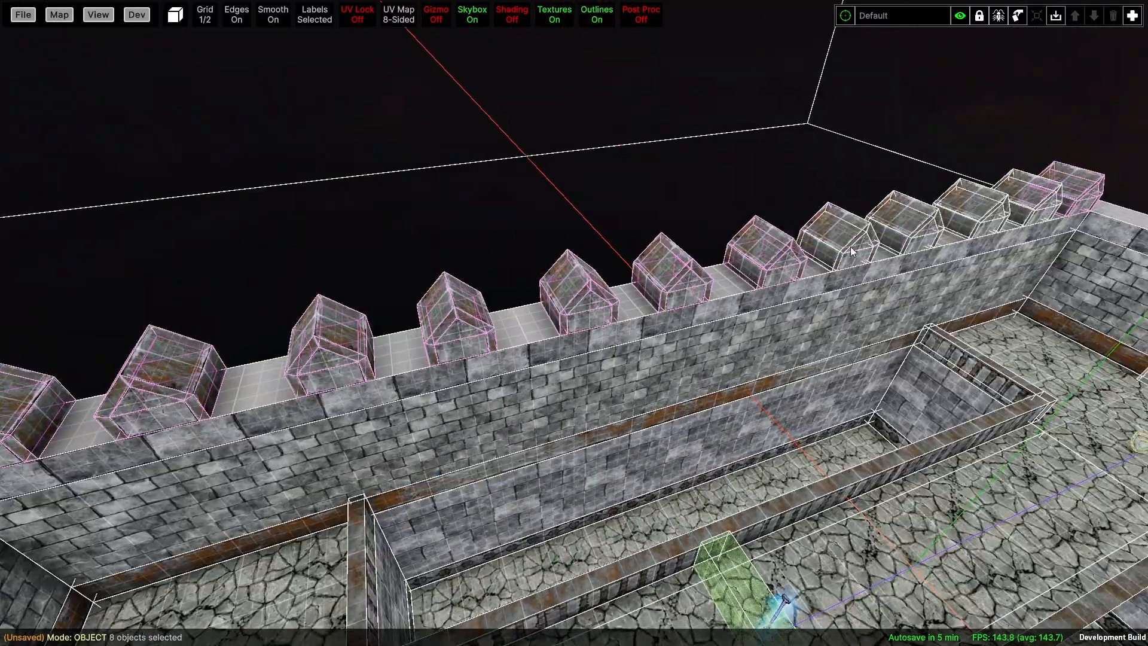
{"action": "key", "text": "ctrl+f"}
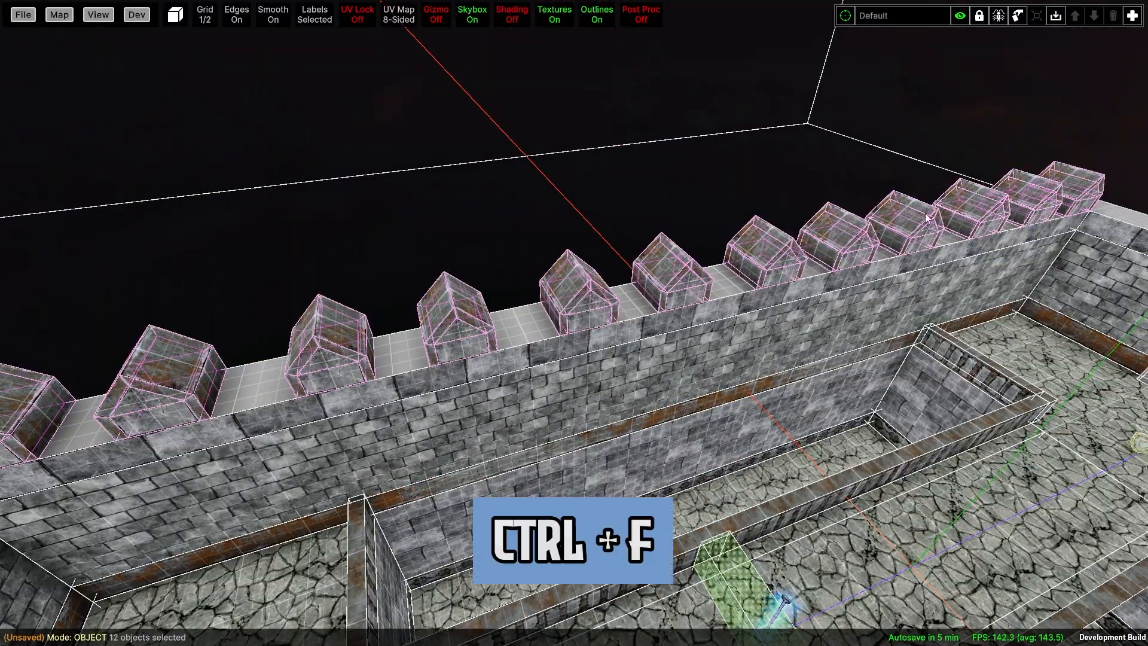
{"action": "key", "text": "ctrl+d"}
{"action": "key", "text": "ctrl+f"}
{"action": "right_click_drag", "start_coordinate": [885, 294], "coordinate": [399, 367]}
Duplicate a merlon repeatedly to place a row of five along the adjoining short end wall.
{"action": "left_click", "coordinate": [385, 371]}
{"action": "key", "text": "ctrl+d"}
{"action": "key", "text": "ctrl+d"}
{"action": "key", "text": "ctrl+d"}
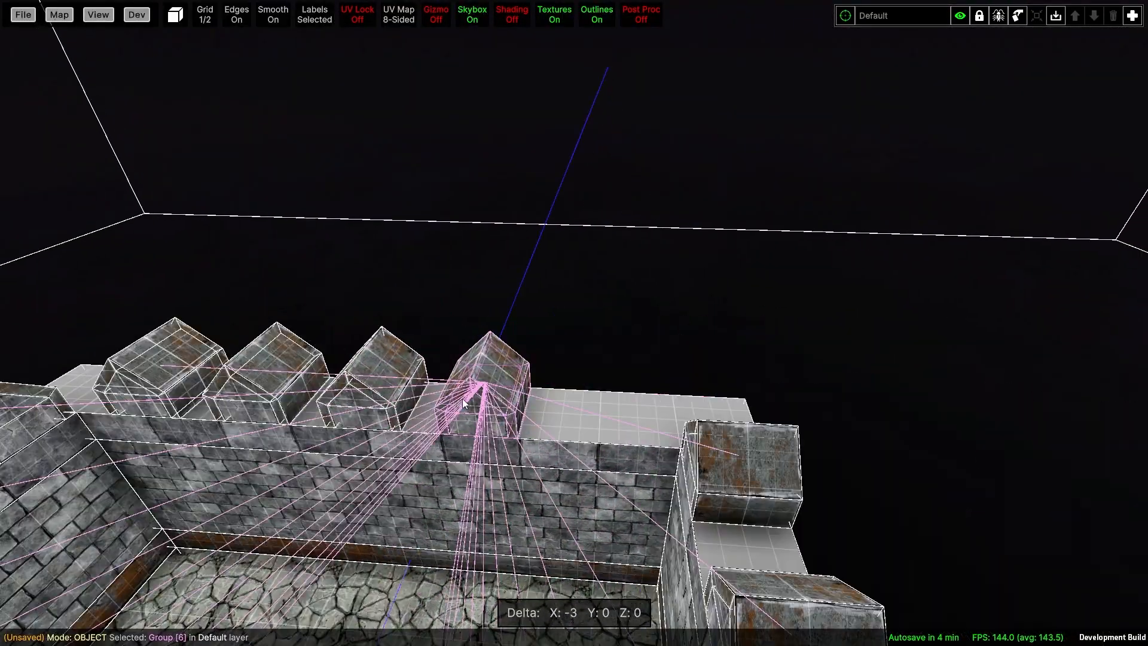
{"action": "key", "text": "ctrl+d"}
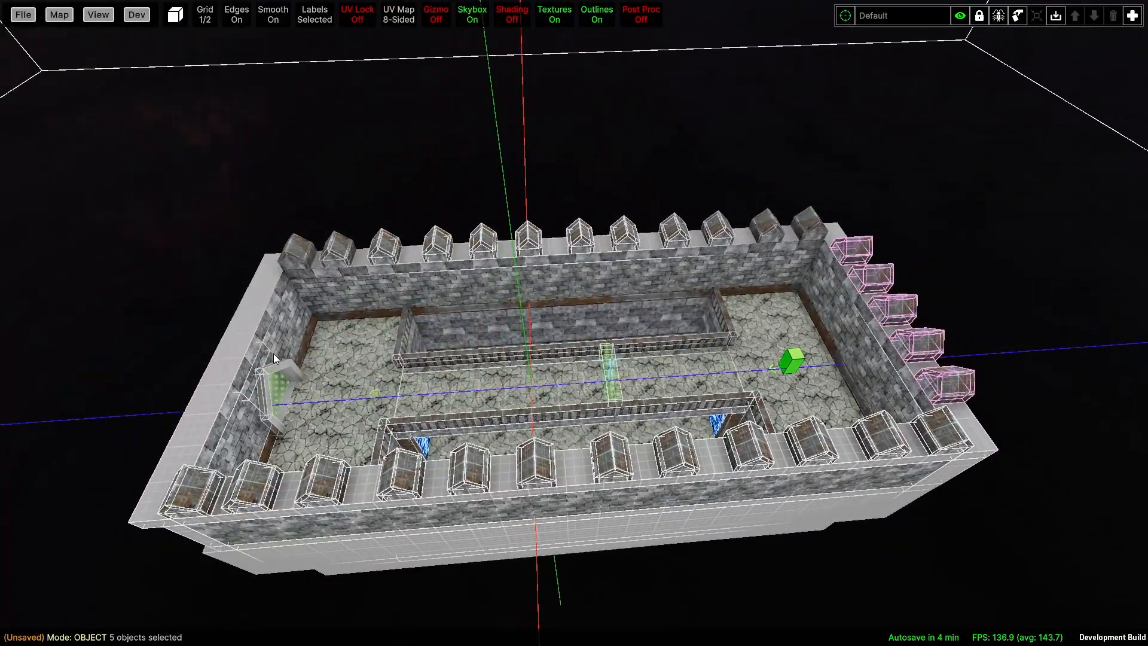
Duplicate the five selected end-wall merlons and place the copies along the opposite short end wall.
{"action": "key", "text": "bracketright"}
{"action": "key", "text": "Left"}
{"action": "key", "text": "Left"}
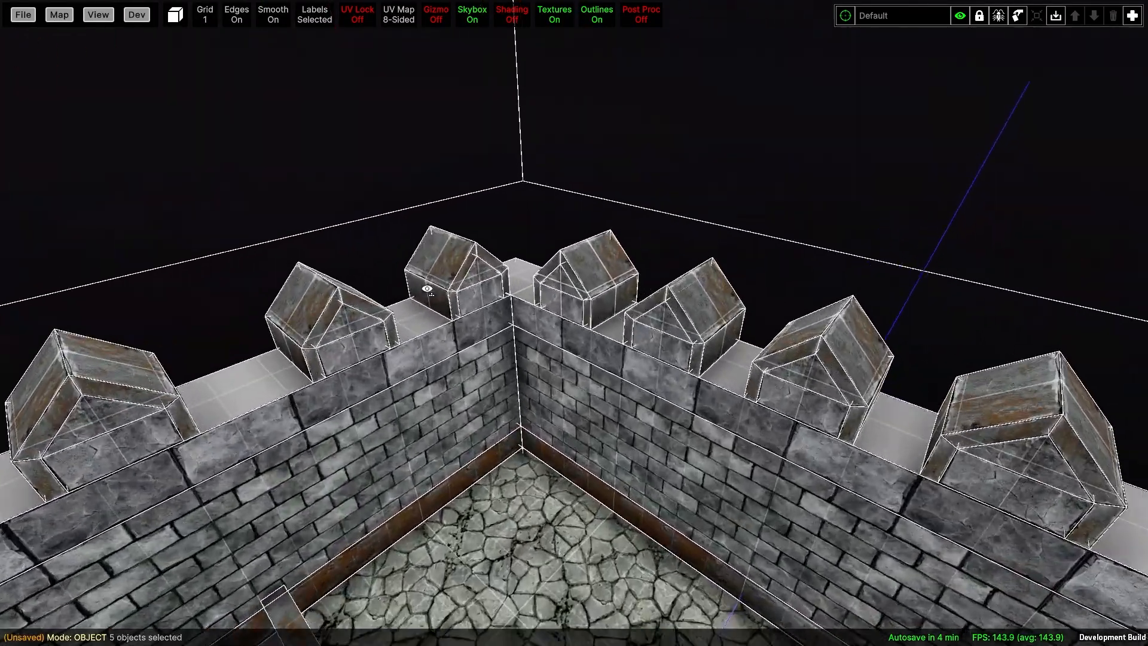
{"action": "double_click", "coordinate": [594, 268]}
{"action": "left_click_drag", "start_coordinate": [594, 268], "coordinate": [603, 147]}
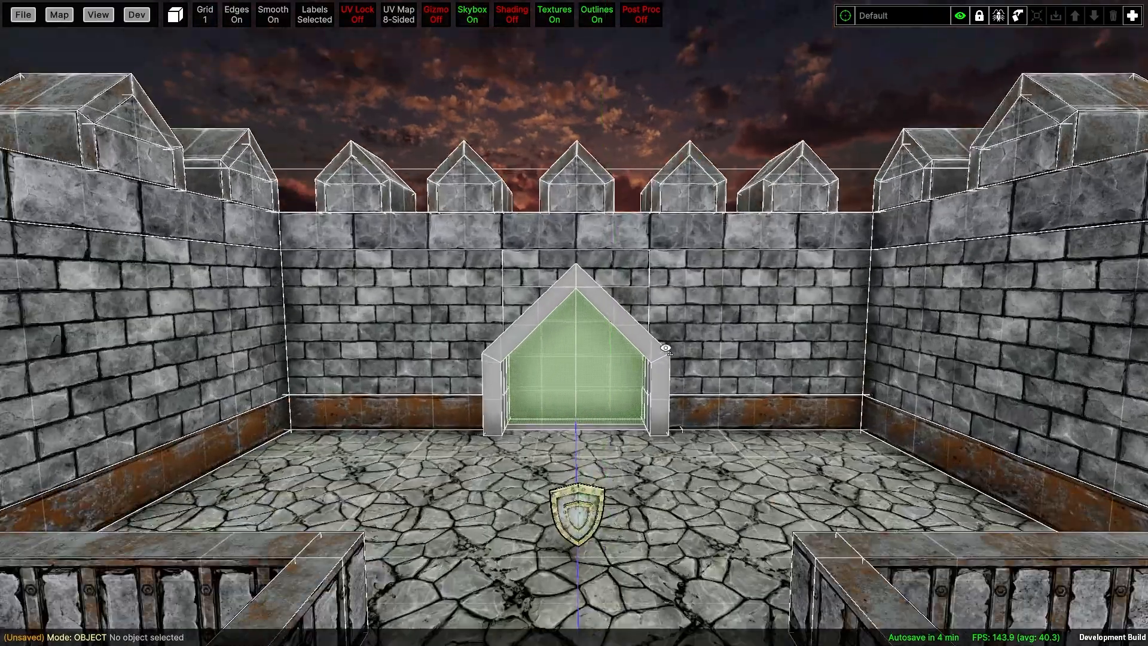
Texture the pointed doorway's frame with a rusty hotspot material and its inner recess faces with stone_01_tiled_01.
{"action": "key", "text": "m"}
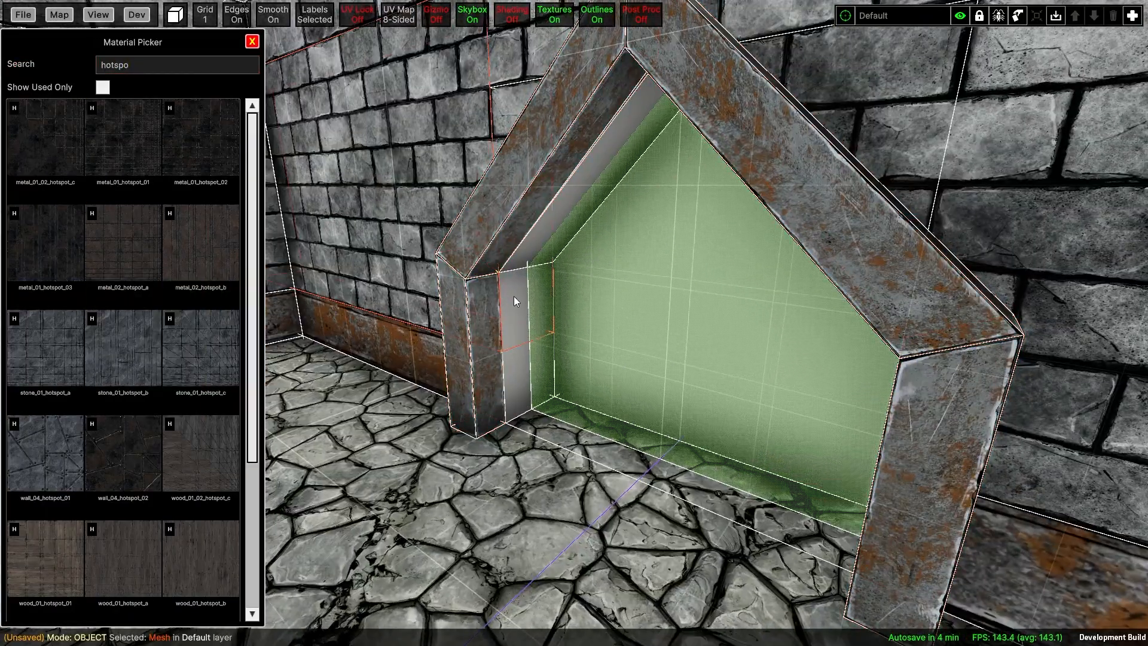
{"action": "left_click", "coordinate": [515, 296]}
{"action": "left_click", "coordinate": [165, 64]}
{"action": "type", "text": "tiled ston"}
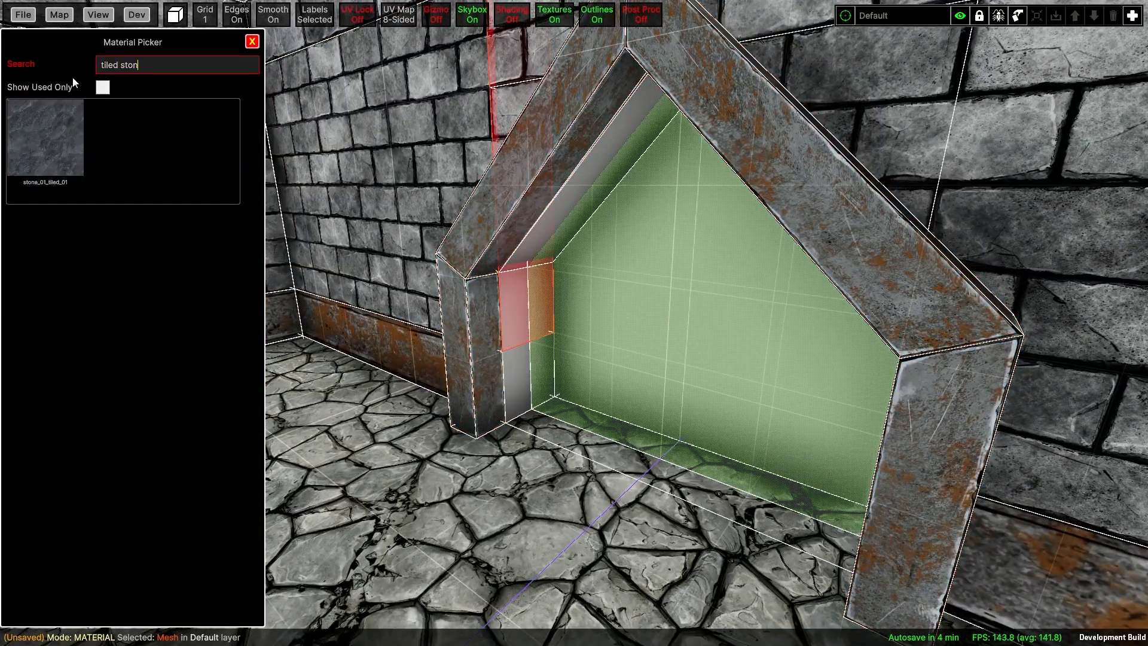
{"action": "left_click", "coordinate": [45, 141]}
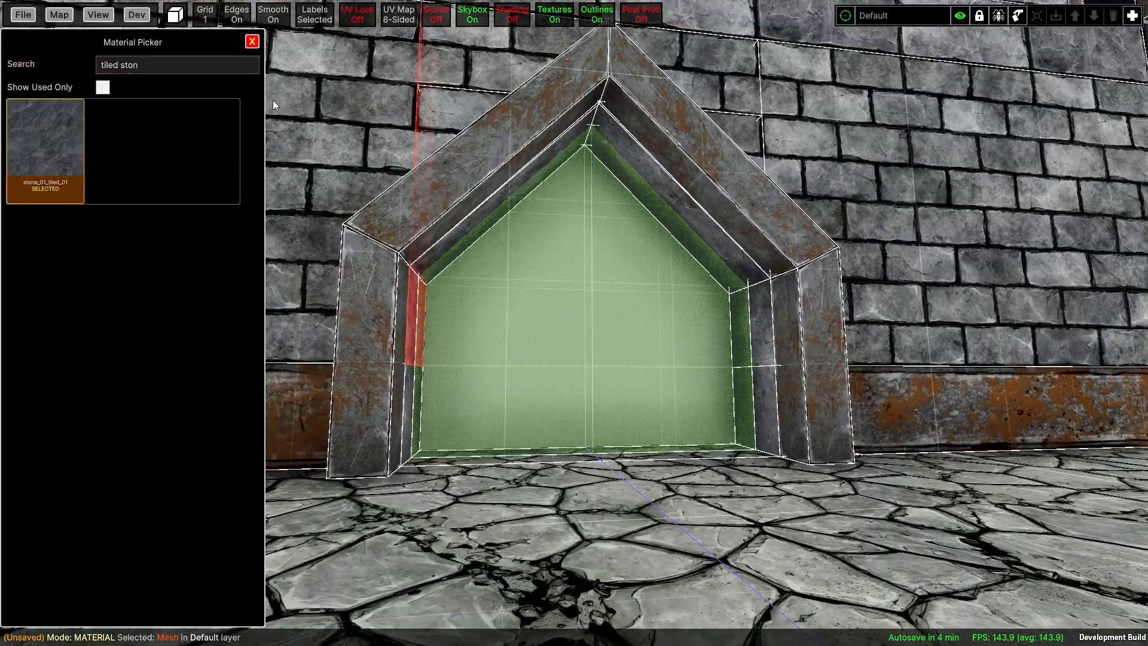
Apply the blood_01_tiled_01 material to the door surface inside the pointed frame and return to object mode.
{"action": "left_click", "coordinate": [584, 348]}
{"action": "left_click", "coordinate": [154, 64]}
{"action": "type", "text": "blood"}
{"action": "left_click", "coordinate": [20, 135]}
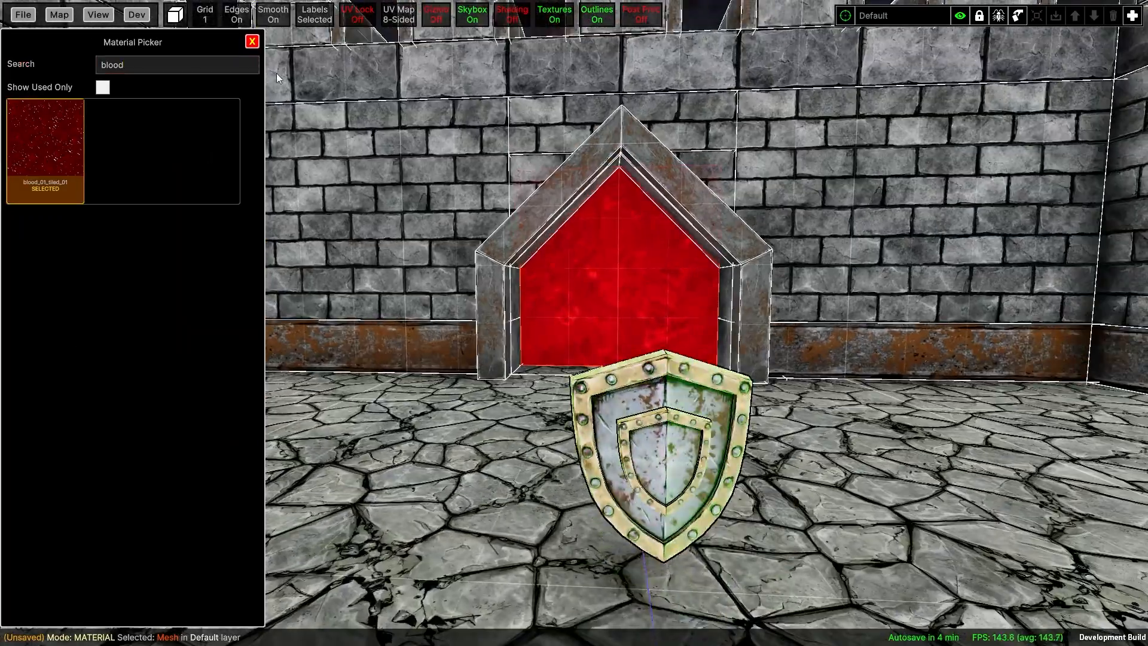
{"action": "key", "text": "Escape"}
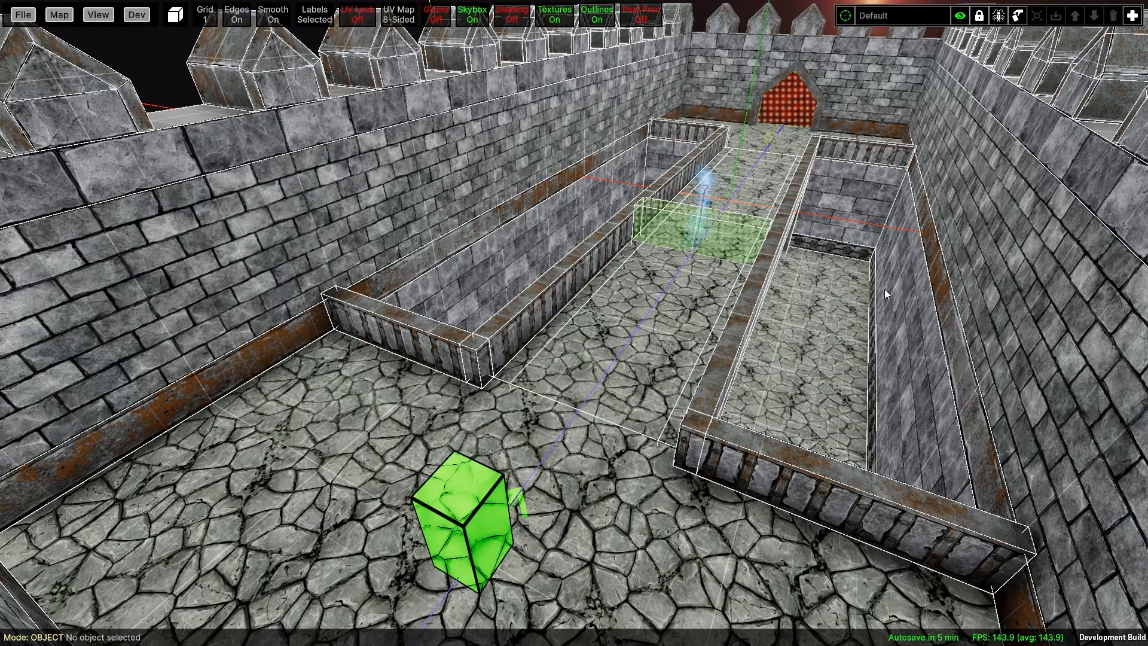
Turn on shading and turn off edges to preview the lit bridge map.
{"action": "left_click", "coordinate": [516, 13]}
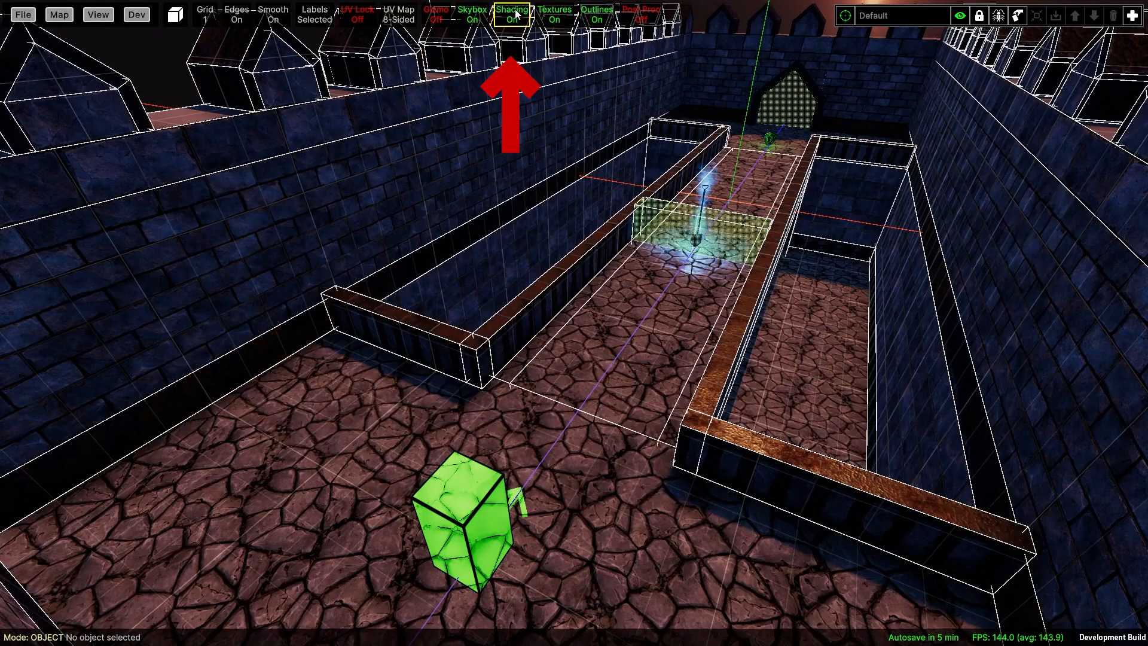
{"action": "left_click", "coordinate": [236, 14]}
{"action": "right_click_drag", "start_coordinate": [558, 336], "coordinate": [637, 252]}
Change the map's skybox preset to Night Cloudy 01.
{"action": "key", "text": "alt+m"}
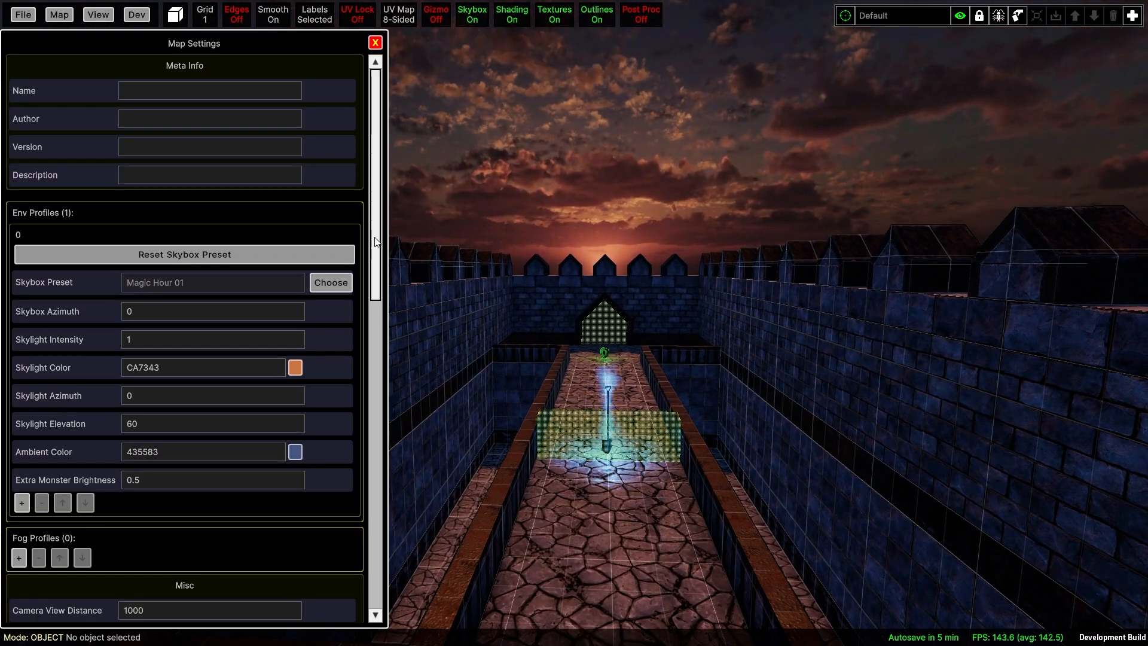
{"action": "left_click", "coordinate": [330, 289]}
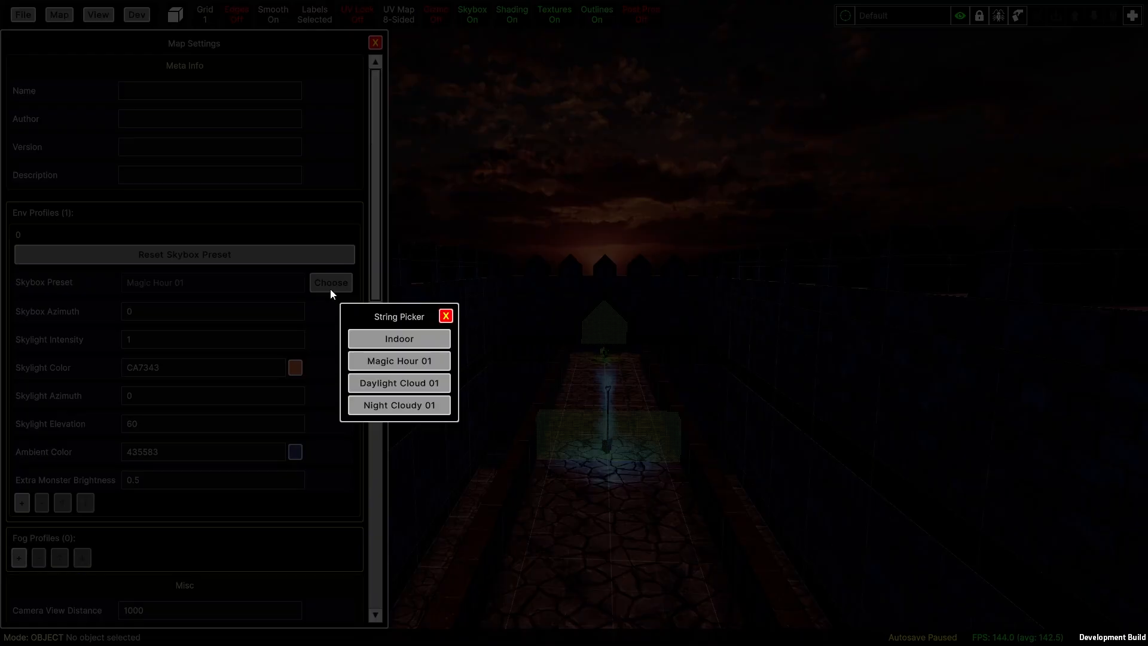
{"action": "left_click", "coordinate": [399, 406]}
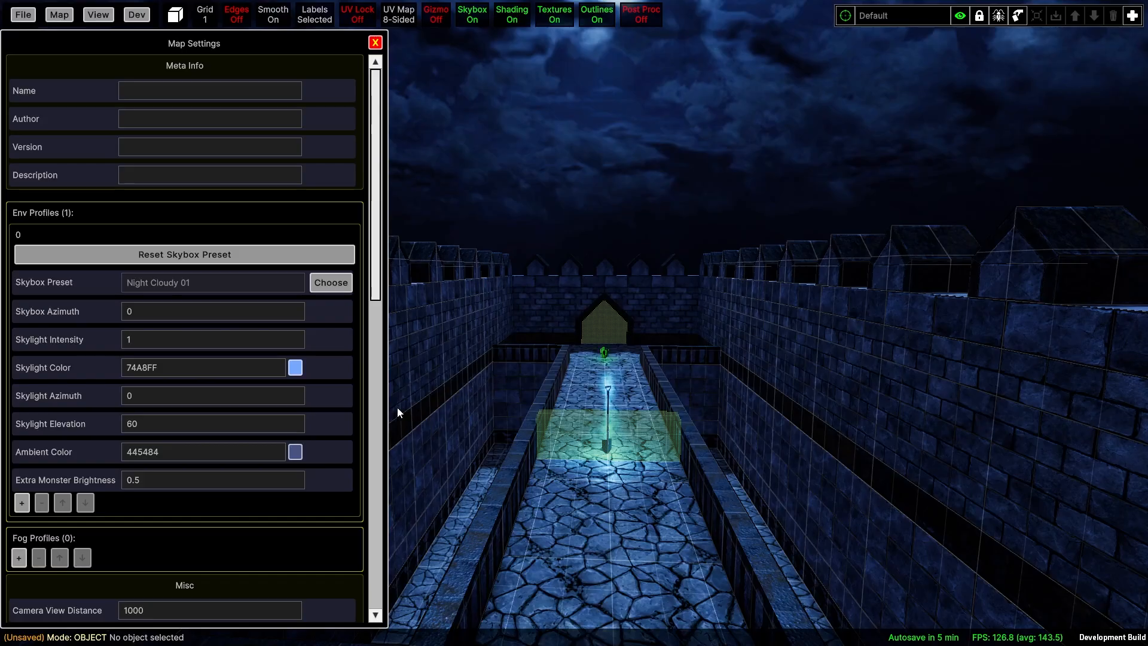
{"action": "right_click_drag", "start_coordinate": [641, 339], "coordinate": [641, 311]}
Try a skybox azimuth of 180 and a skylight azimuth of 180 in the map settings.
{"action": "left_click", "coordinate": [171, 311]}
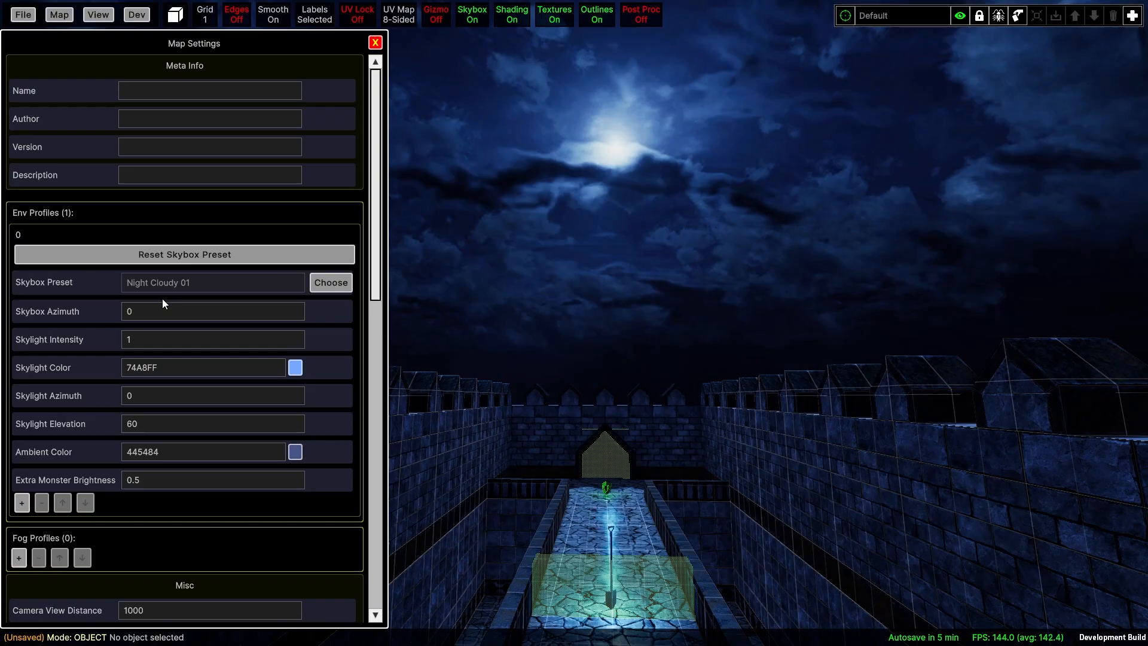
{"action": "type", "text": "180"}
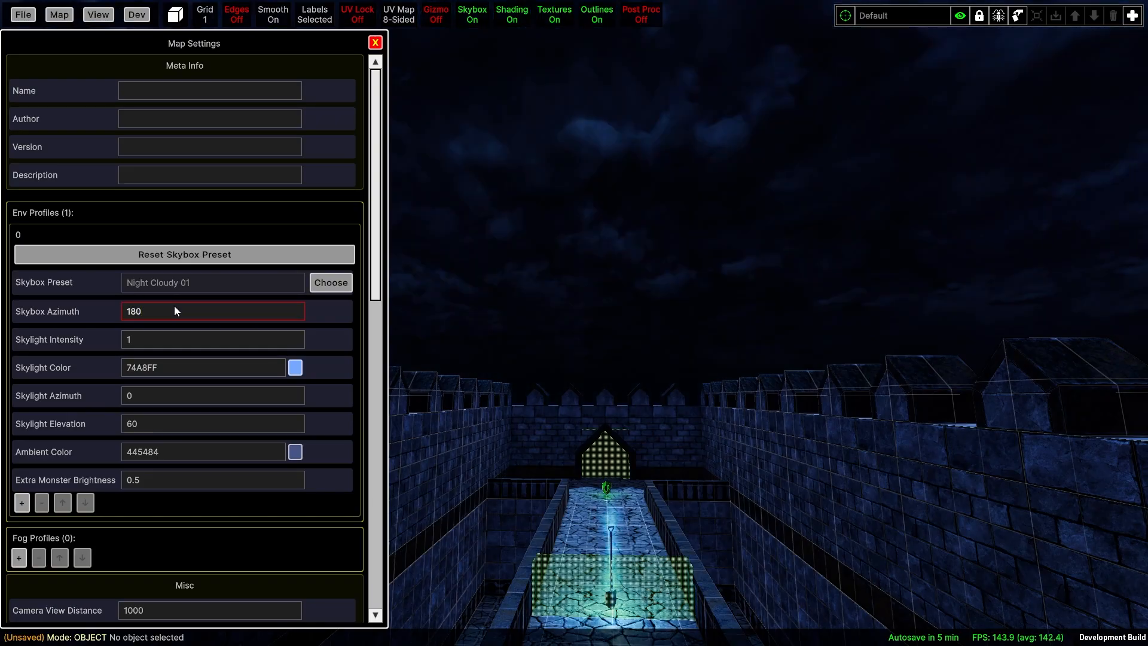
{"action": "key", "text": "Escape"}
{"action": "left_click", "coordinate": [174, 401]}
{"action": "type", "text": "180"}
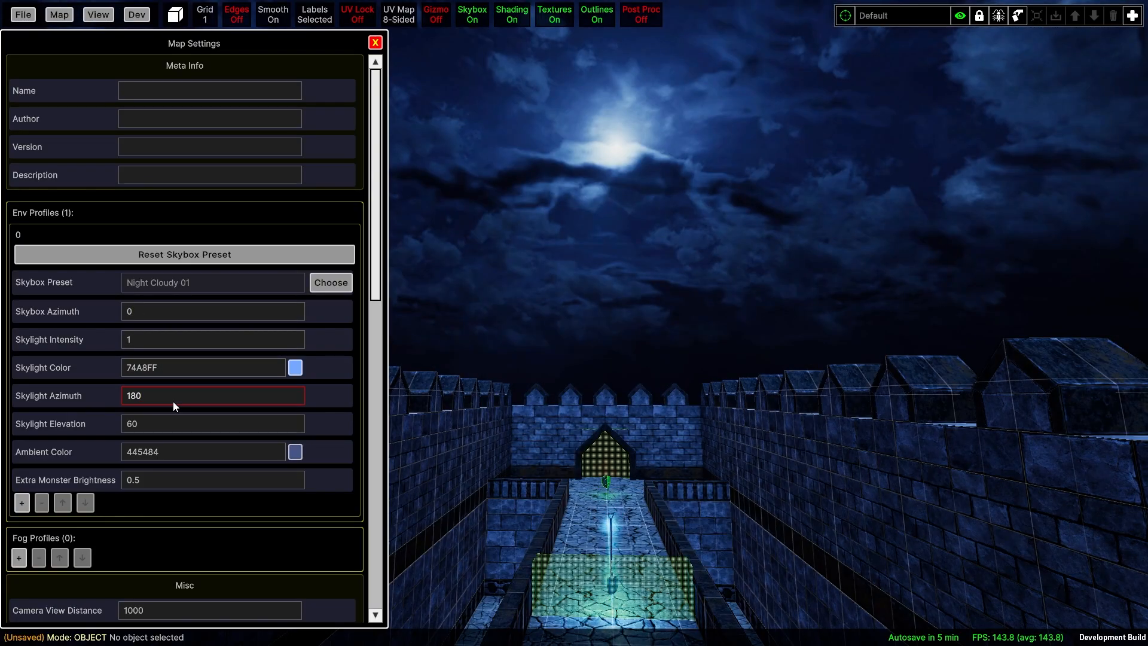
{"action": "key", "text": "Escape"}
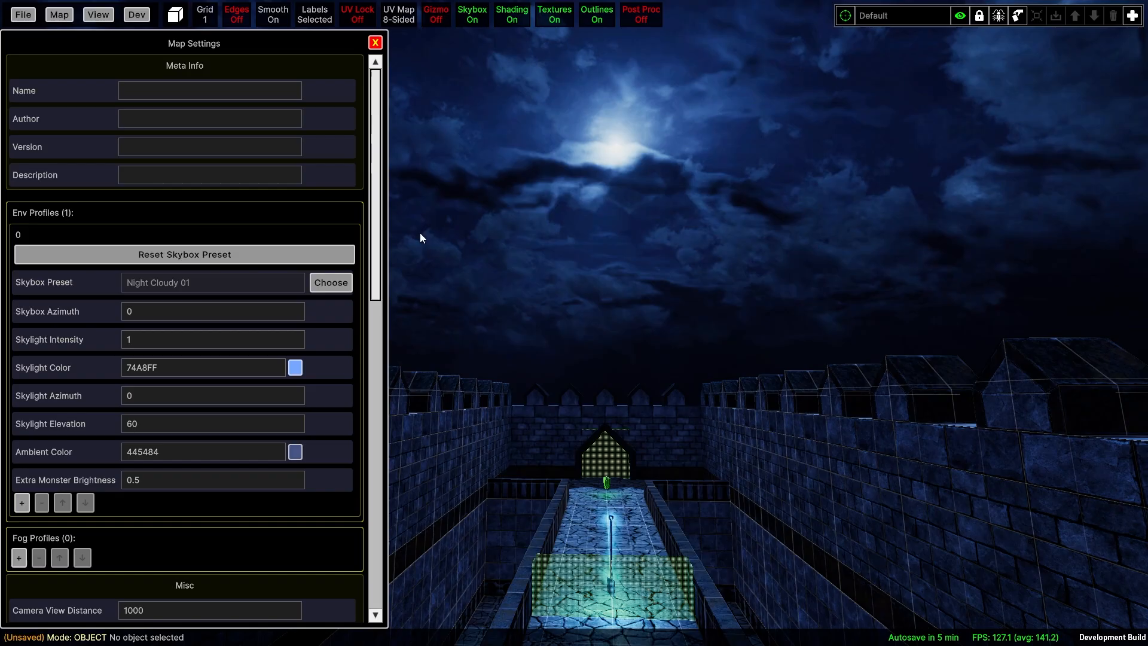
Close the map settings and place a Torch prop on the brick wall near the corner.
{"action": "left_click", "coordinate": [376, 42]}
{"action": "right_click_drag", "start_coordinate": [557, 161], "coordinate": [334, 204]}
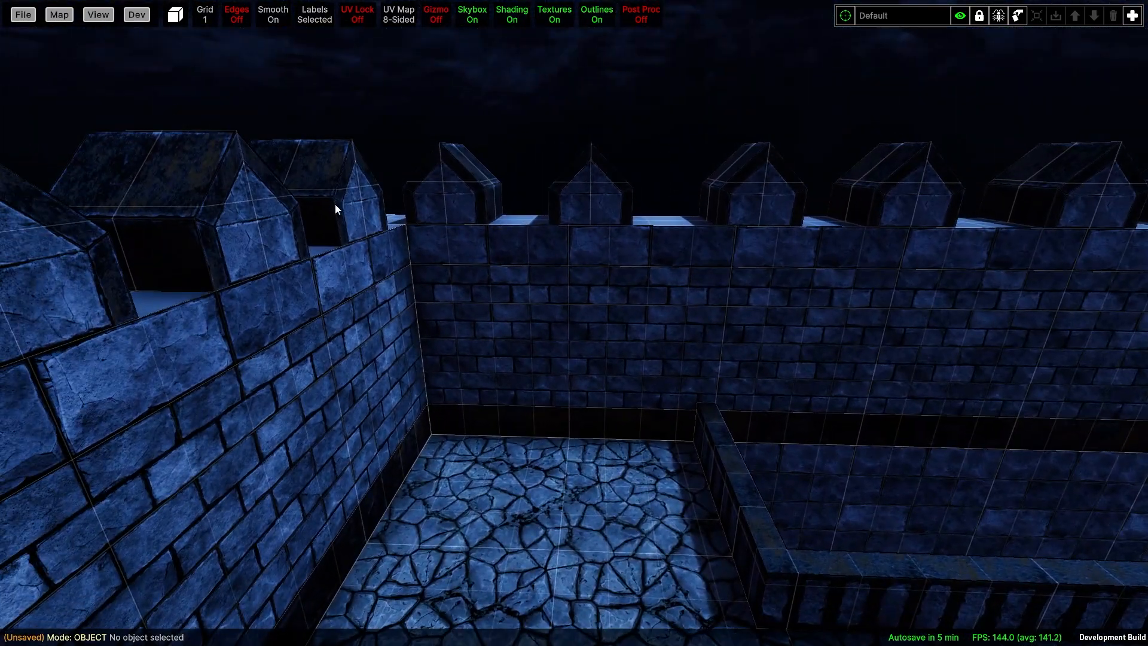
{"action": "key", "text": "Tab"}
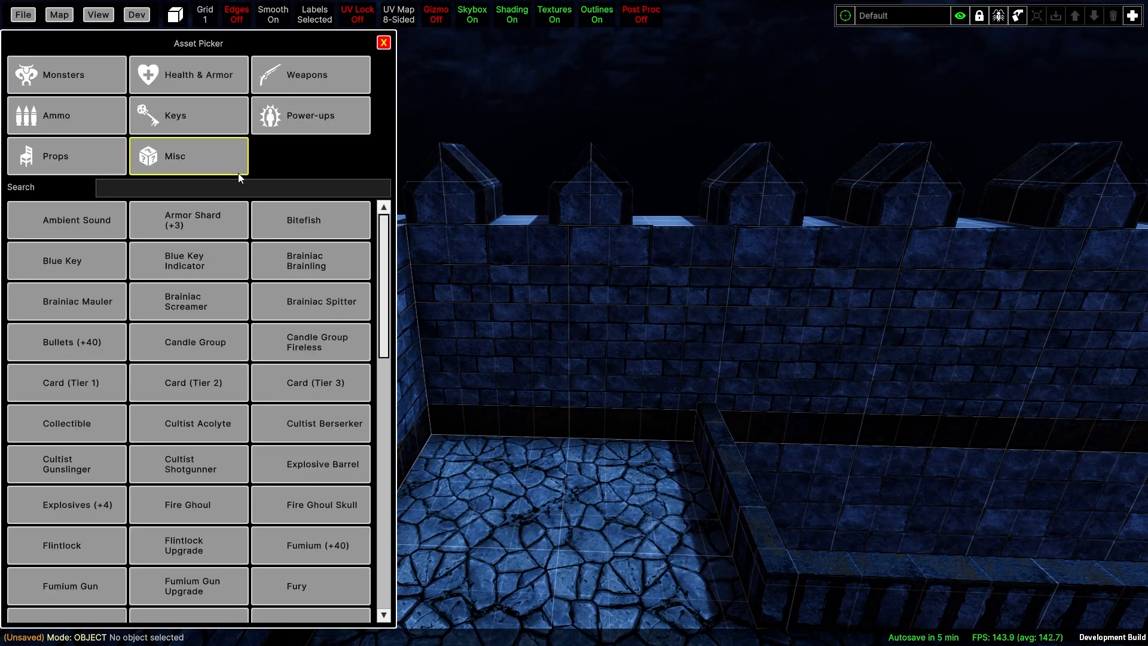
{"action": "left_click", "coordinate": [95, 161]}
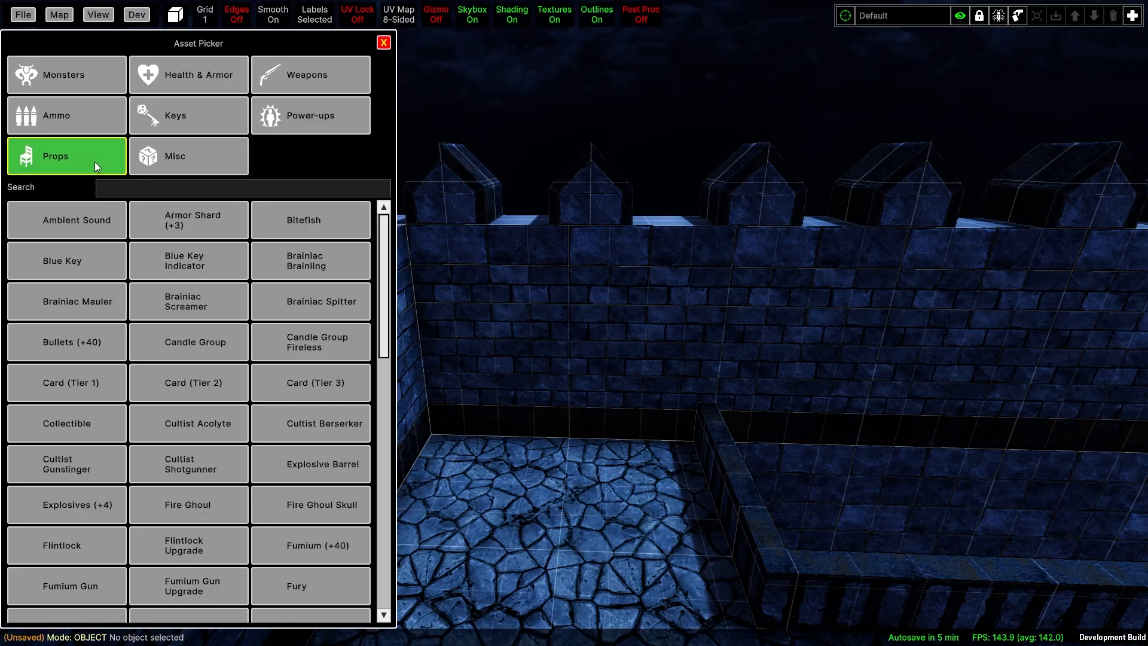
{"action": "scroll", "coordinate": [466, 249], "scroll_direction": "up", "scroll_amount": 3}
{"action": "left_click", "coordinate": [192, 465]}
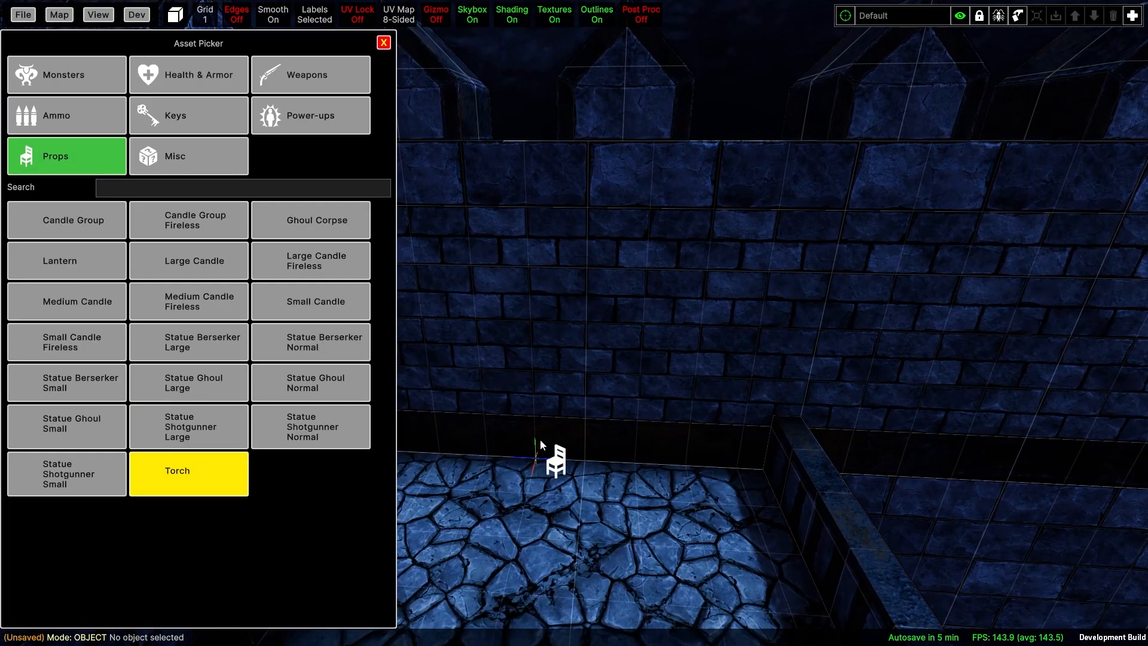
{"action": "left_click", "coordinate": [597, 386]}
{"action": "scroll", "coordinate": [598, 387], "scroll_direction": "up", "scroll_amount": 3}
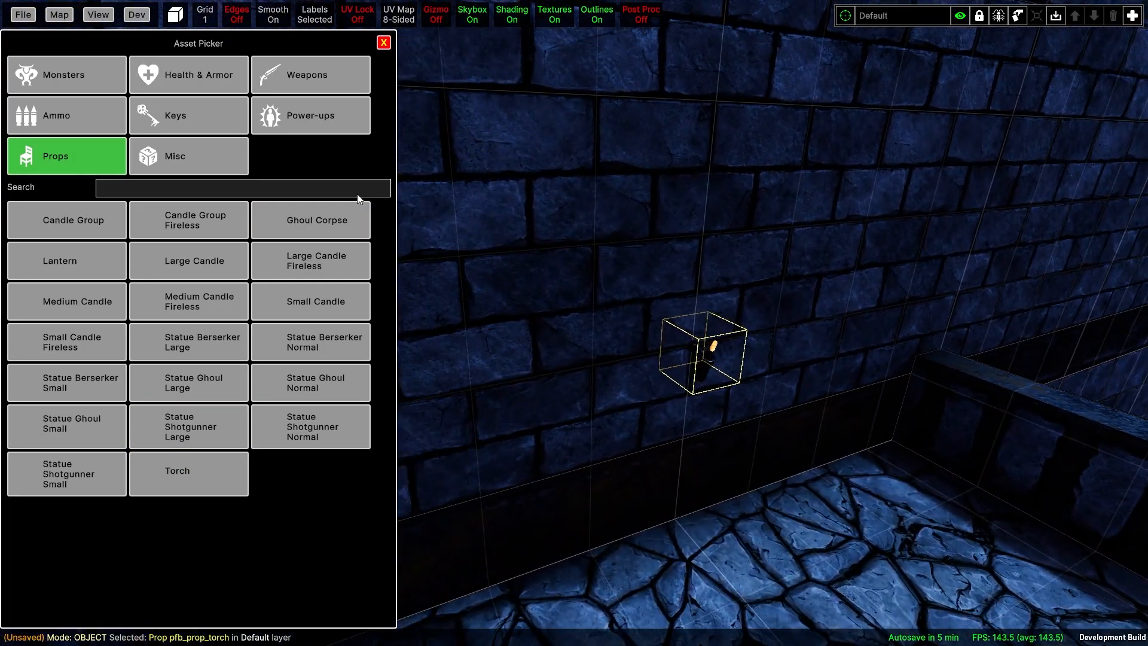
Place a Light at the wall torch and set the grid to 1/4.
{"action": "left_click", "coordinate": [221, 170]}
{"action": "left_click", "coordinate": [323, 270]}
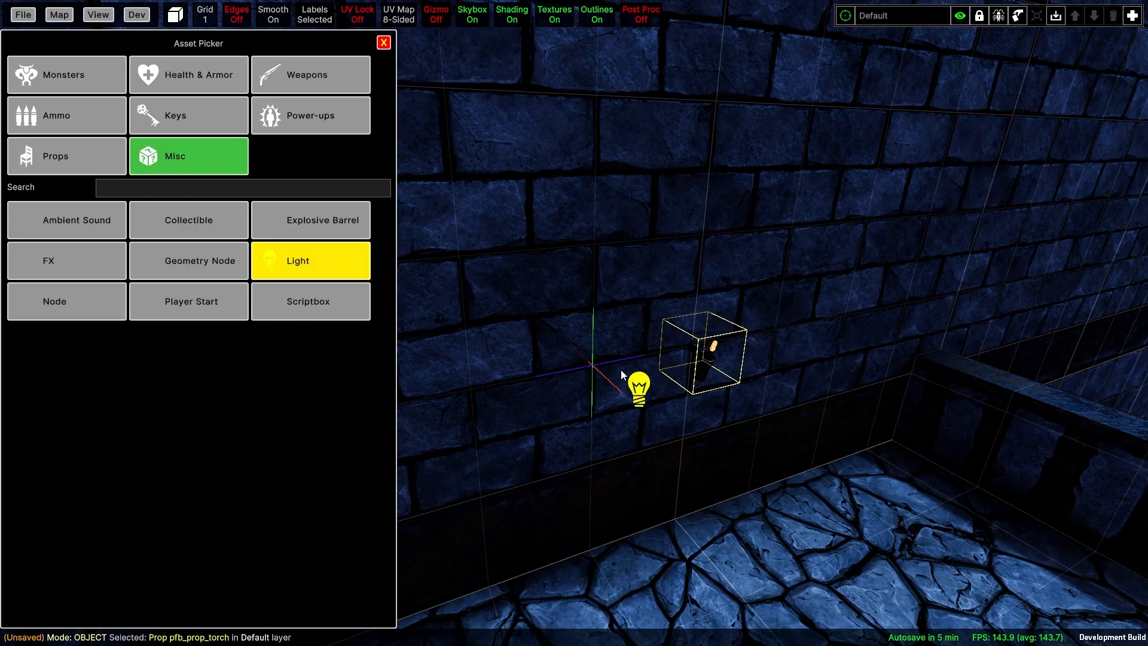
{"action": "left_click", "coordinate": [702, 374]}
{"action": "right_click_drag", "start_coordinate": [703, 374], "coordinate": [545, 328]}
{"action": "key", "text": "bracketleft"}
{"action": "key", "text": "bracketleft"}
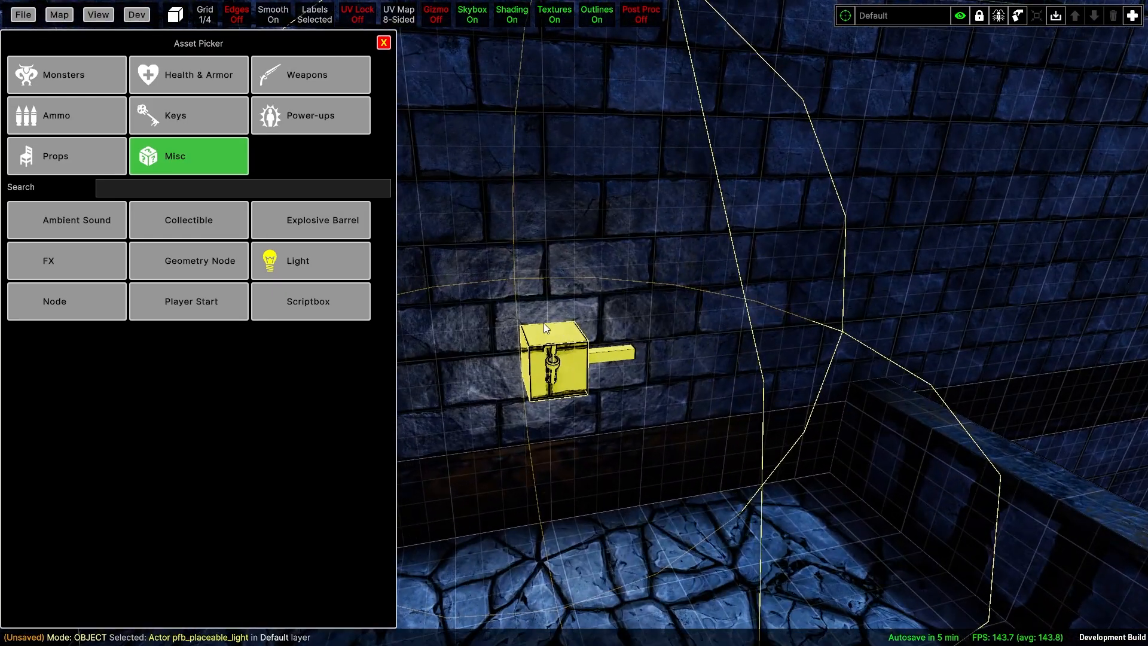
Switch the selection between the overlapping torch and light, trying a 0.25 upward move of the torch.
{"action": "left_click", "coordinate": [555, 356]}
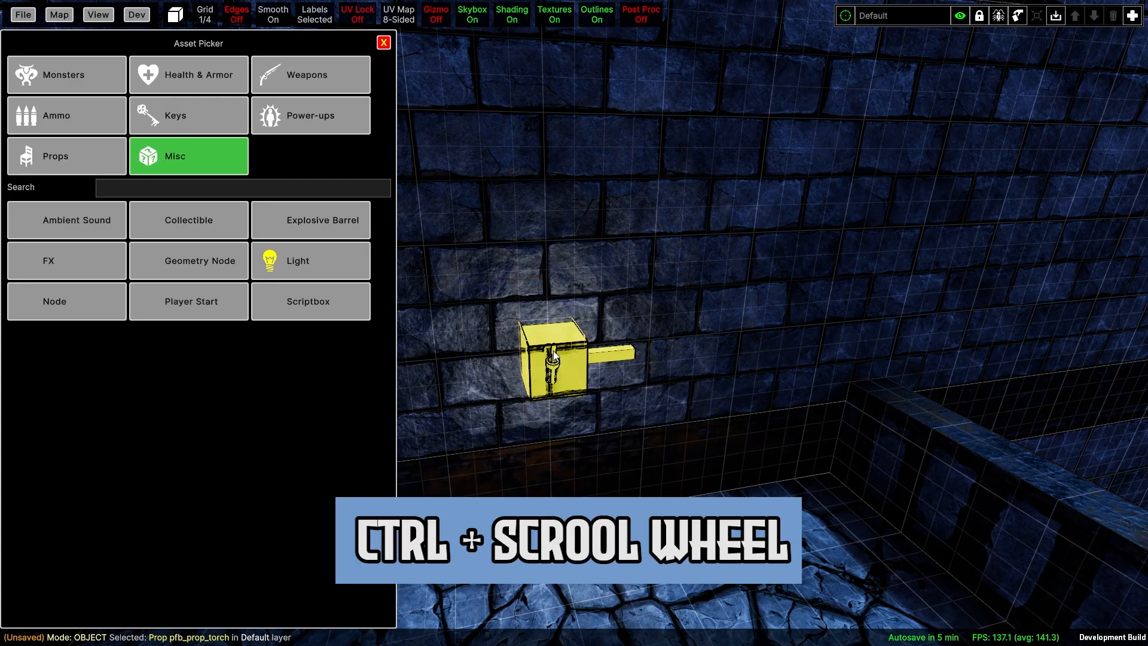
{"action": "scroll", "coordinate": [553, 353], "scroll_direction": "up", "scroll_amount": 2, "text": "ctrl"}
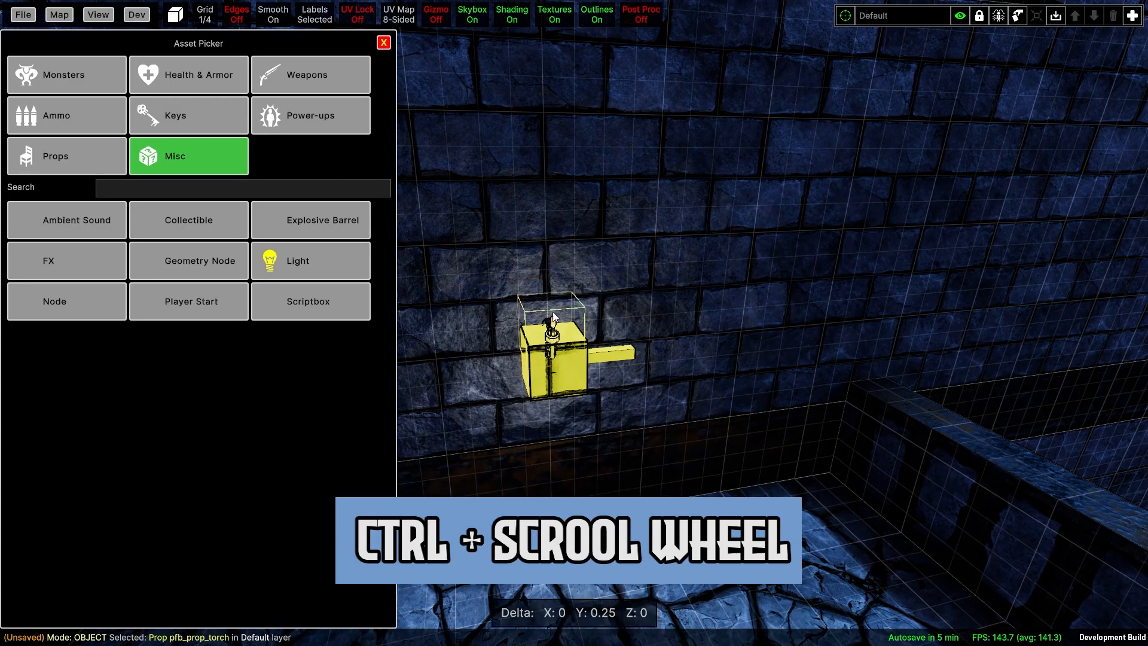
{"action": "left_click", "coordinate": [571, 355]}
{"action": "scroll", "coordinate": [573, 357], "scroll_direction": "down", "scroll_amount": 2, "text": "ctrl"}
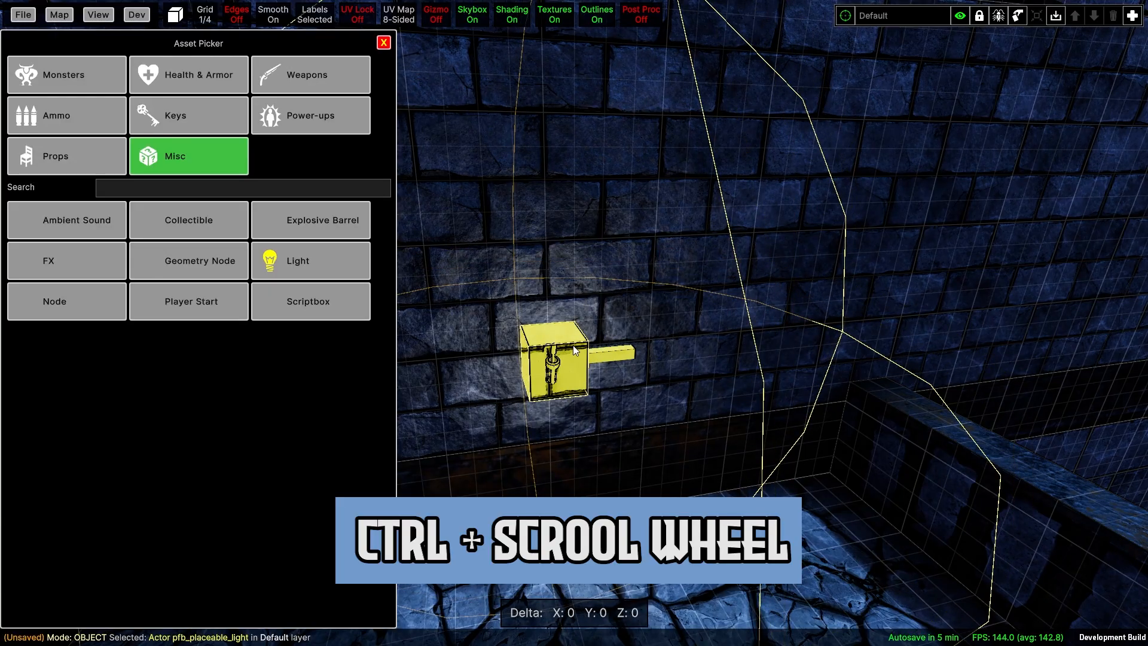
Set the torch light's range to 1 and its intensity to 3.
{"action": "right_click_drag", "start_coordinate": [573, 351], "coordinate": [589, 297]}
{"action": "key", "text": "w"}
{"action": "key", "text": "a"}
{"action": "key", "text": "d"}
{"action": "left_click", "coordinate": [389, 45]}
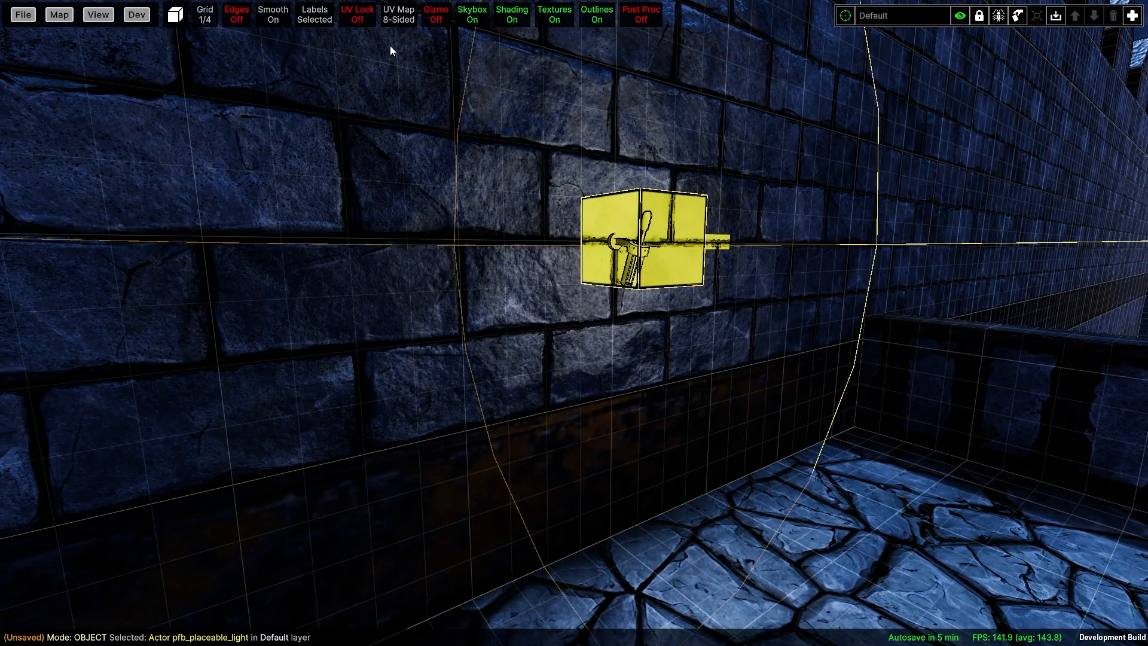
{"action": "key", "text": "i"}
{"action": "left_click", "coordinate": [192, 241]}
{"action": "type", "text": "3"}
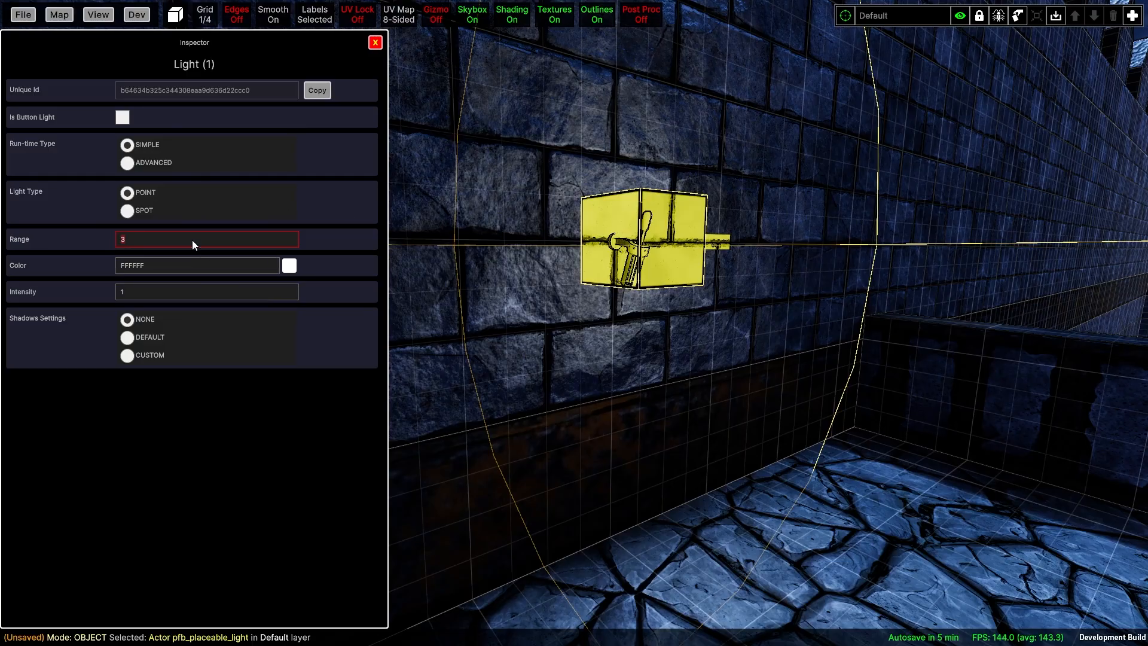
{"action": "left_click", "coordinate": [190, 290]}
{"action": "type", "text": "3"}
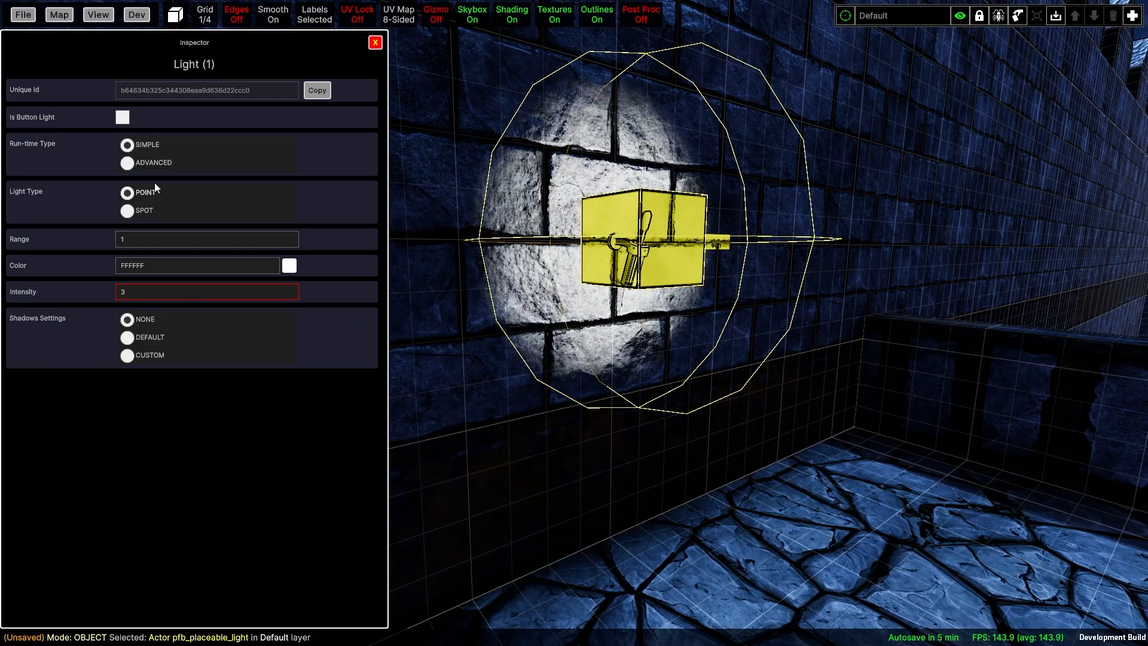
Give the torch light the ADVANCED run-time type with FIRE animation and the orange colour FF7800.
{"action": "left_click", "coordinate": [159, 162]}
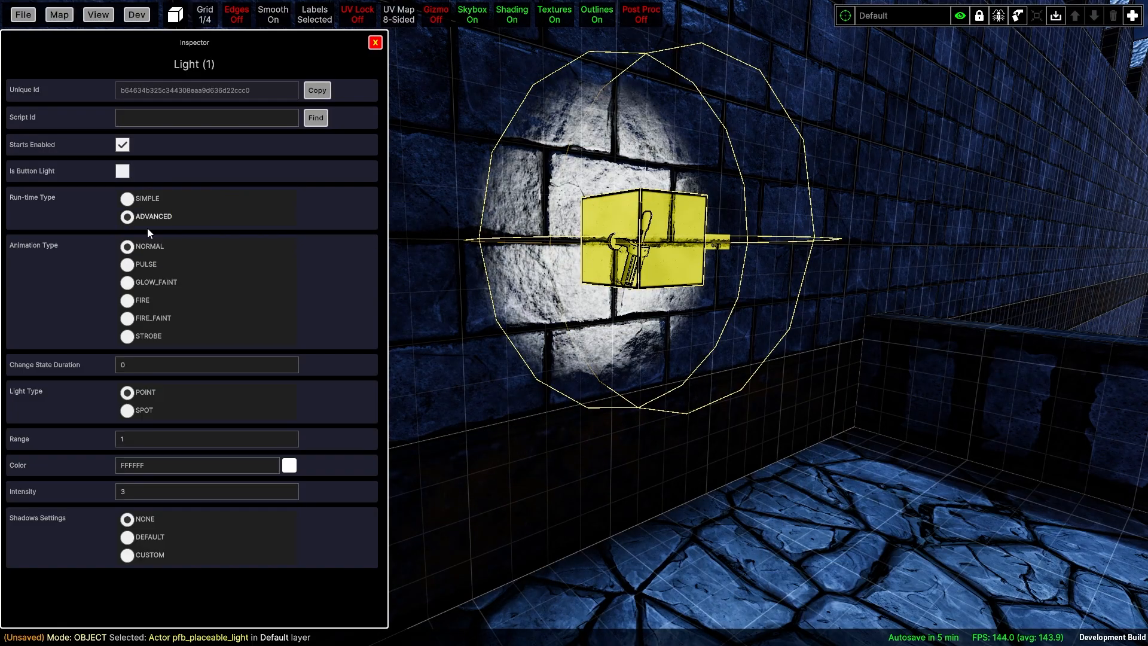
{"action": "left_click", "coordinate": [150, 299]}
{"action": "left_click", "coordinate": [290, 465]}
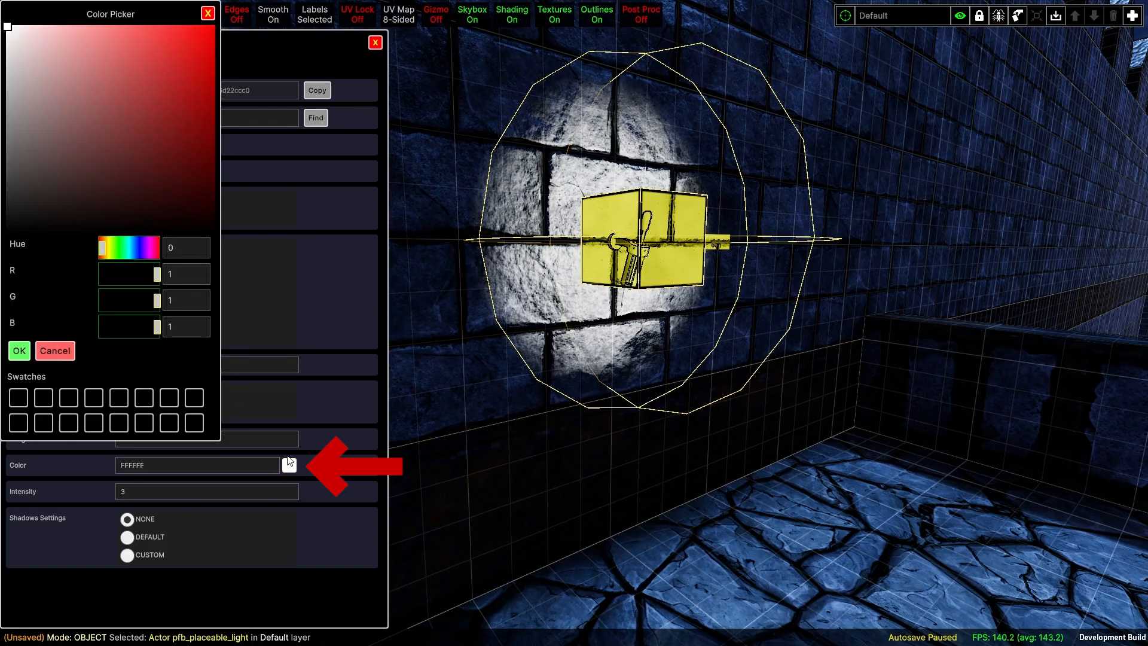
{"action": "left_click", "coordinate": [103, 249]}
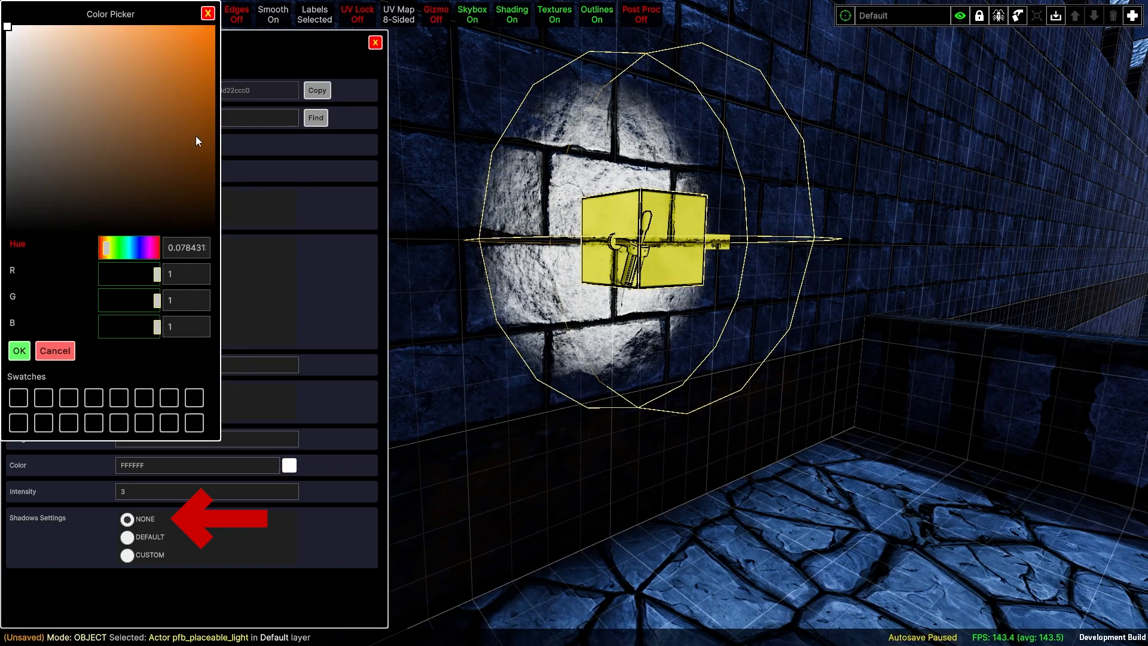
{"action": "left_click_drag", "start_coordinate": [196, 141], "coordinate": [210, 24]}
{"action": "left_click", "coordinate": [205, 15]}
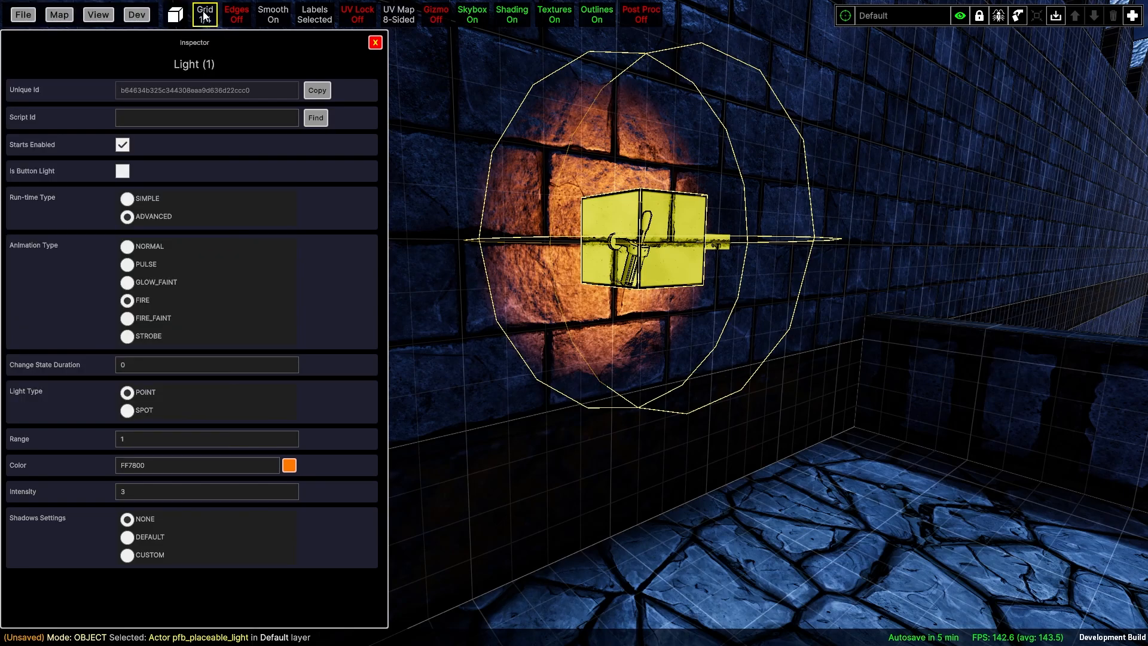
{"action": "left_click", "coordinate": [374, 43]}
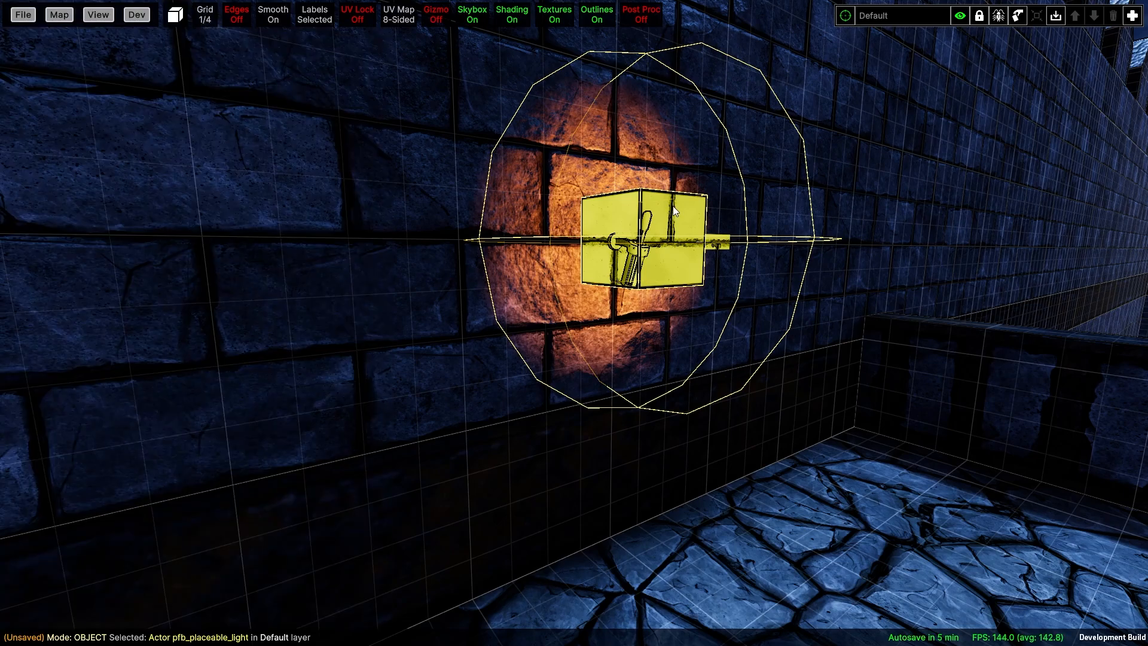
Set the grid to 1/32 and raise the light slightly toward the torch's flame.
{"action": "right_click_drag", "start_coordinate": [673, 206], "coordinate": [726, 257]}
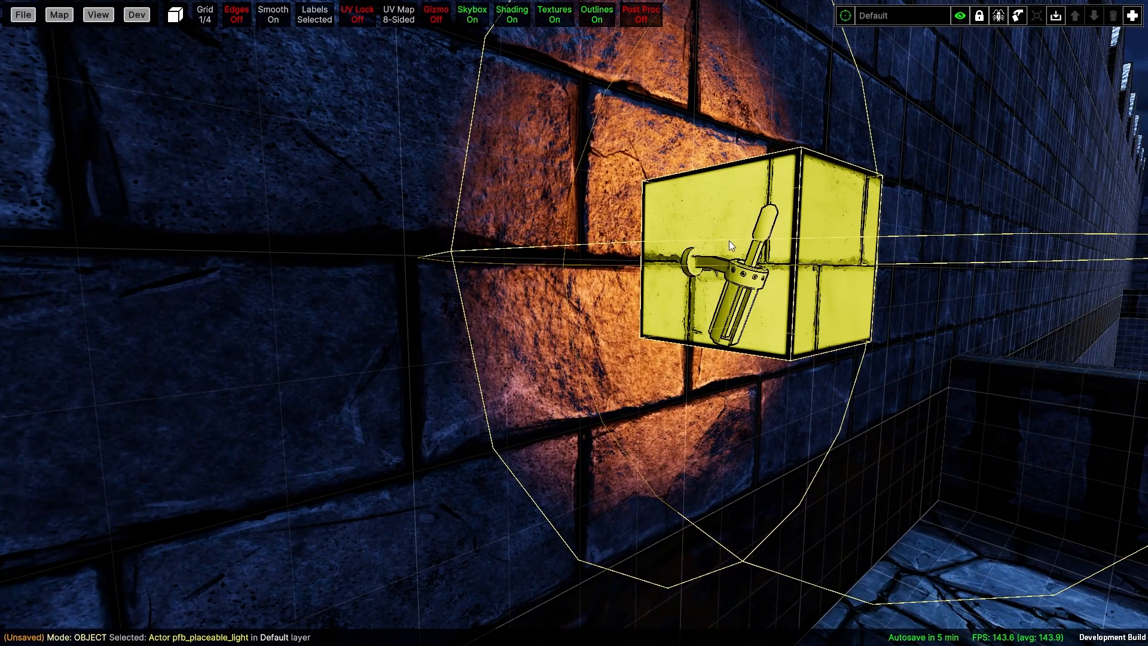
{"action": "key", "text": "bracketleft"}
{"action": "key", "text": "bracketleft"}
{"action": "key", "text": "bracketleft"}
{"action": "left_click_drag", "start_coordinate": [764, 300], "coordinate": [765, 272]}
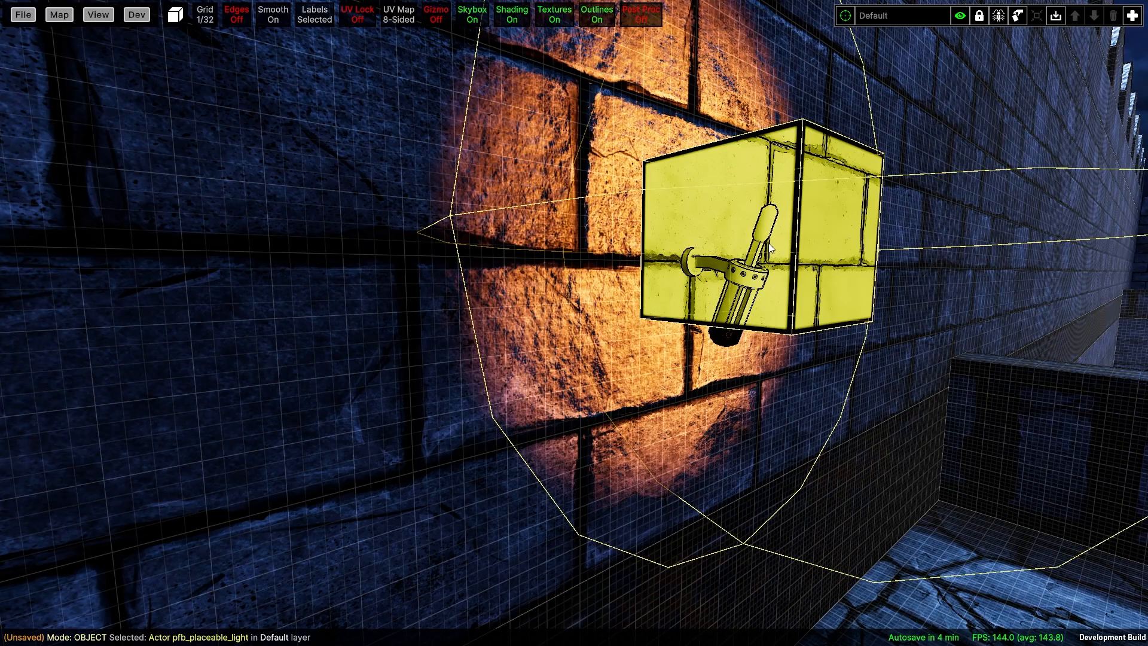
Set the selected torch light's range to 7 and its intensity to 2.
{"action": "key", "text": "i"}
{"action": "middle_click_drag", "start_coordinate": [769, 243], "coordinate": [752, 400]}
{"action": "scroll", "coordinate": [752, 403], "scroll_direction": "down", "scroll_amount": 5}
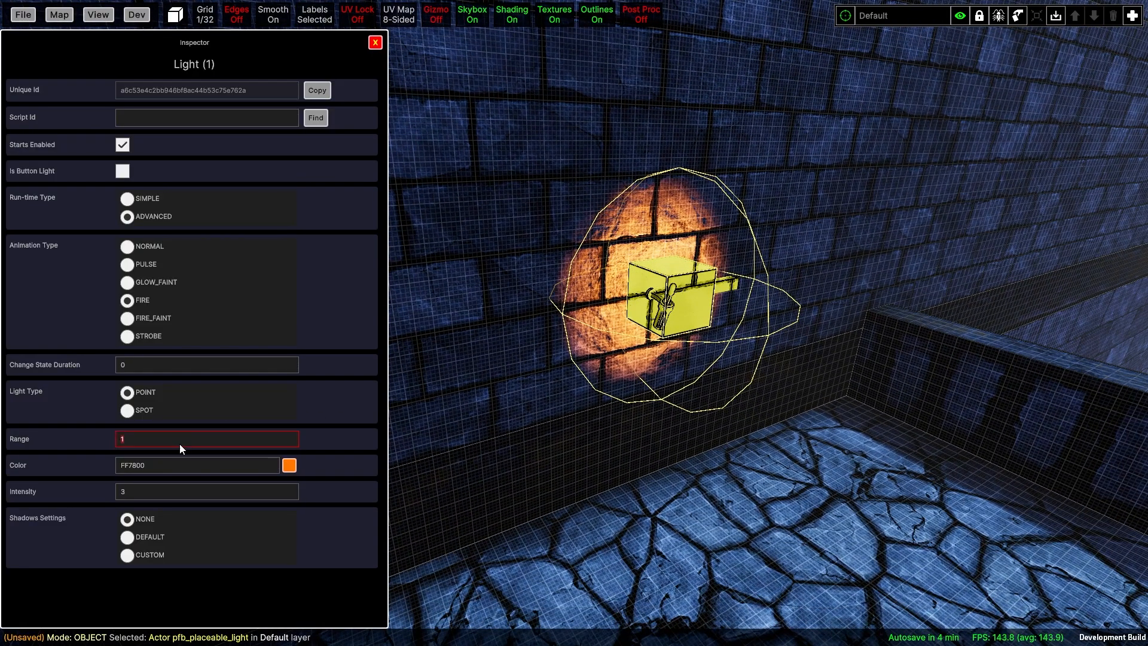
{"action": "type", "text": "7"}
{"action": "left_click", "coordinate": [171, 494]}
{"action": "type", "text": "2"}
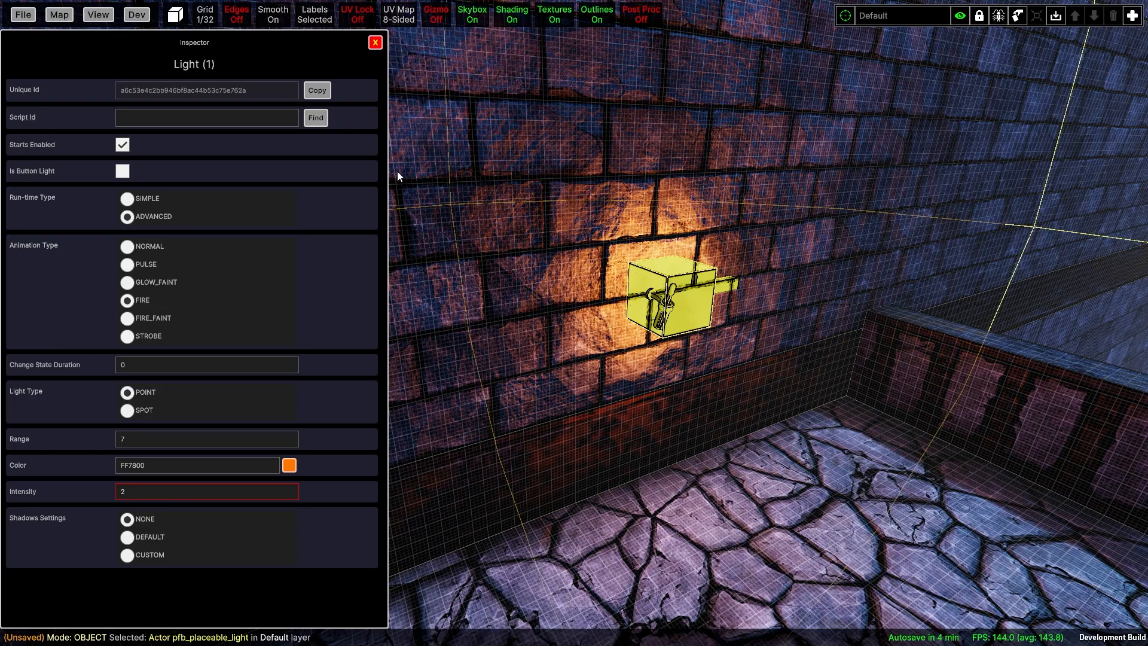
{"action": "left_click", "coordinate": [376, 44]}
Set the grid to 1/2, toggle the LIGHTS layer off and on, and hide the light box covering the torch.
{"action": "key", "text": "bracketright"}
{"action": "key", "text": "bracketright"}
{"action": "key", "text": "bracketright"}
{"action": "key", "text": "bracketright"}
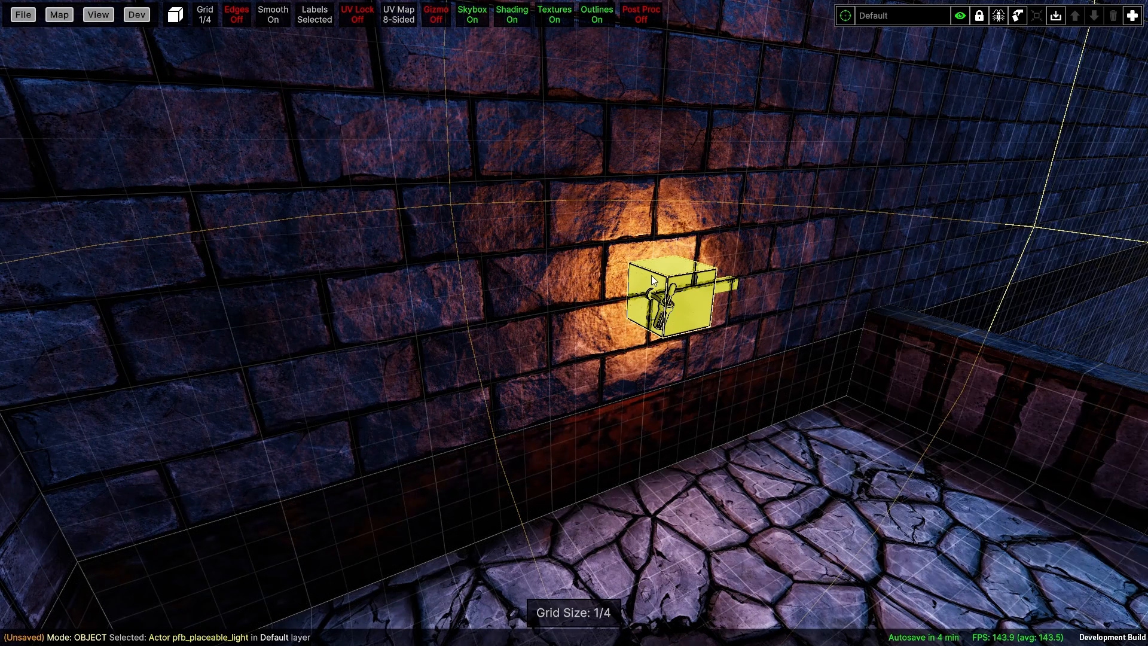
{"action": "middle_click_drag", "start_coordinate": [651, 275], "coordinate": [696, 141]}
{"action": "right_click_drag", "start_coordinate": [697, 141], "coordinate": [696, 141]}
{"action": "key", "text": "w"}
{"action": "key", "text": "5"}
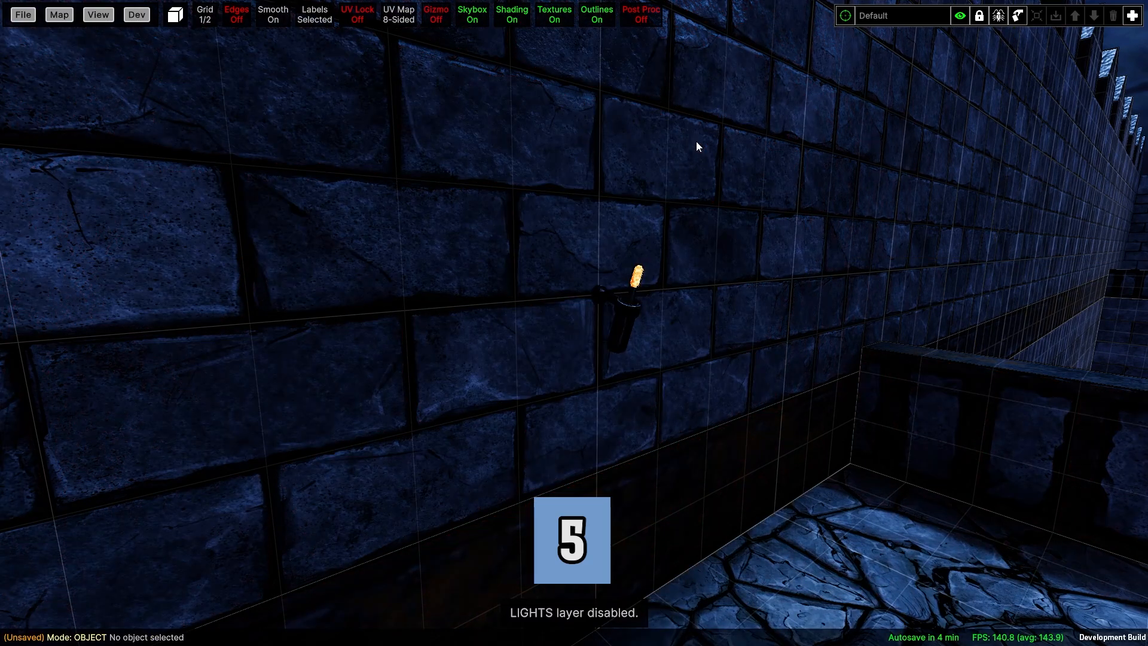
{"action": "key", "text": "5"}
{"action": "key", "text": "6"}
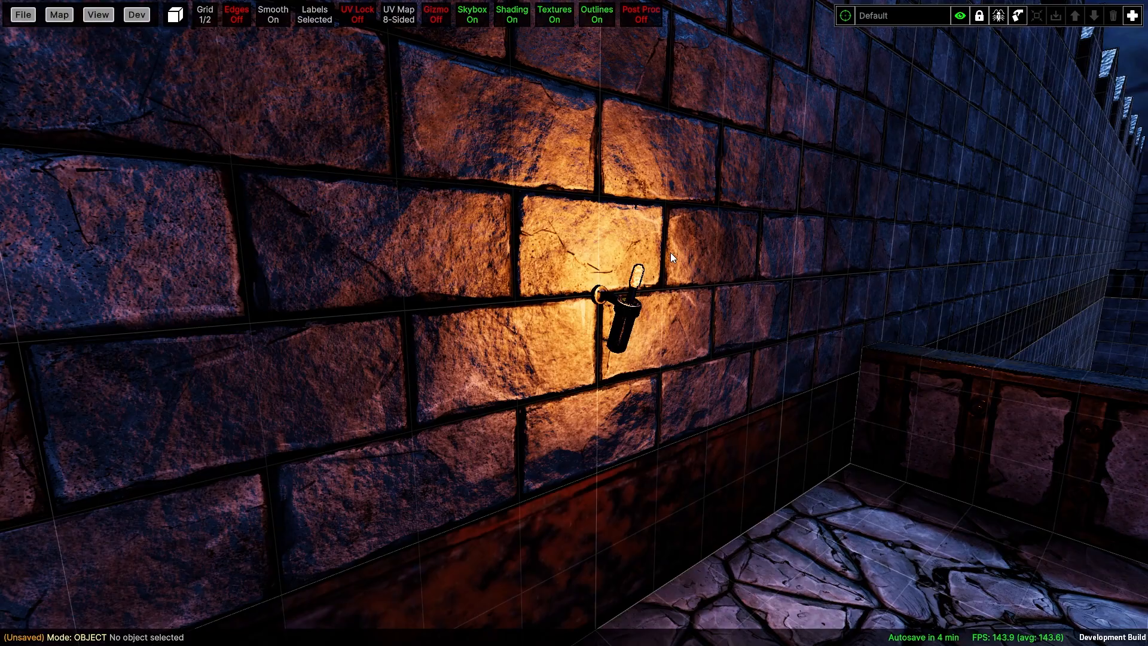
{"action": "right_click_drag", "start_coordinate": [671, 253], "coordinate": [683, 252]}
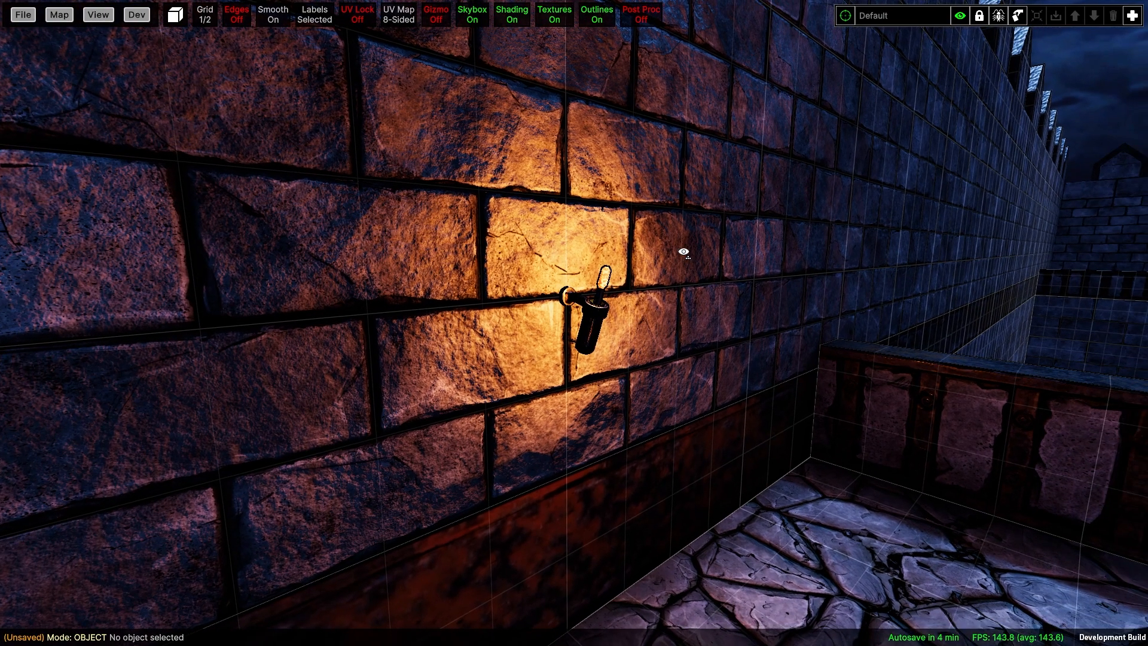
Place an FX object from the Misc assets at the wall torch and nudge it toward the flame.
{"action": "key", "text": "space"}
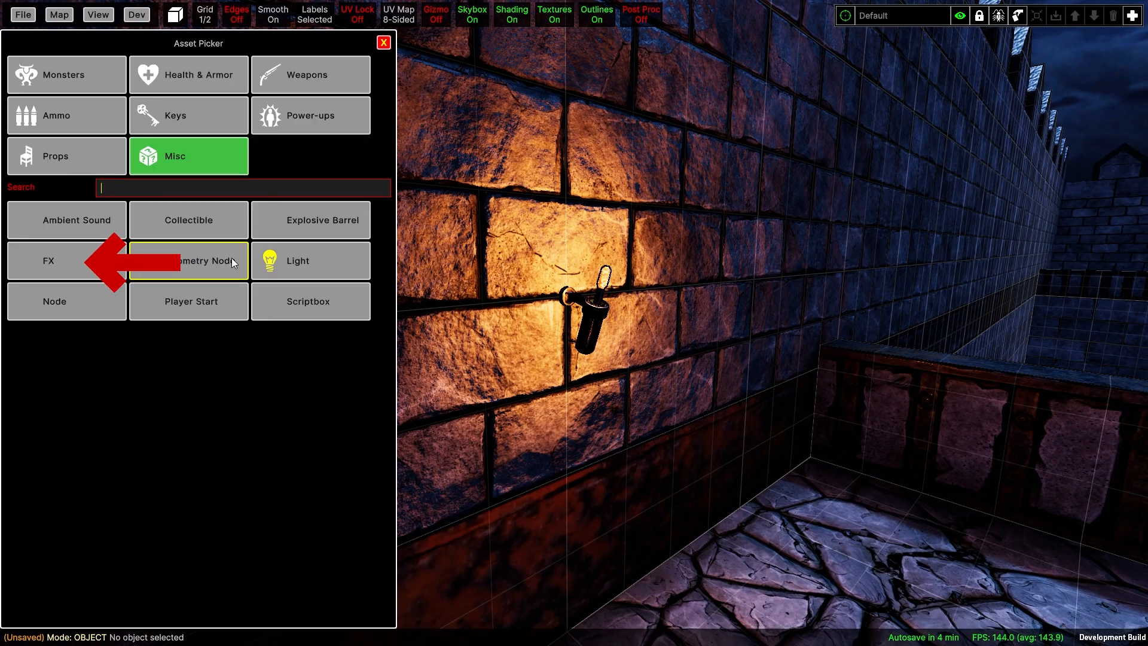
{"action": "left_click_drag", "start_coordinate": [60, 266], "coordinate": [551, 326]}
{"action": "right_click_drag", "start_coordinate": [659, 307], "coordinate": [1117, 256]}
{"action": "key", "text": "a"}
{"action": "key", "text": "Right"}
{"action": "key", "text": "d"}
{"action": "key", "text": "shift+Up"}
{"action": "key", "text": "shift+Down"}
{"action": "key", "text": "a"}
{"action": "key", "text": "a"}
Align the FX object with the torch's flame using a finer grid, and set the grid to 1/8.
{"action": "key", "text": "bracketleft"}
{"action": "key", "text": "Left"}
{"action": "key", "text": "bracketleft"}
{"action": "key", "text": "bracketleft"}
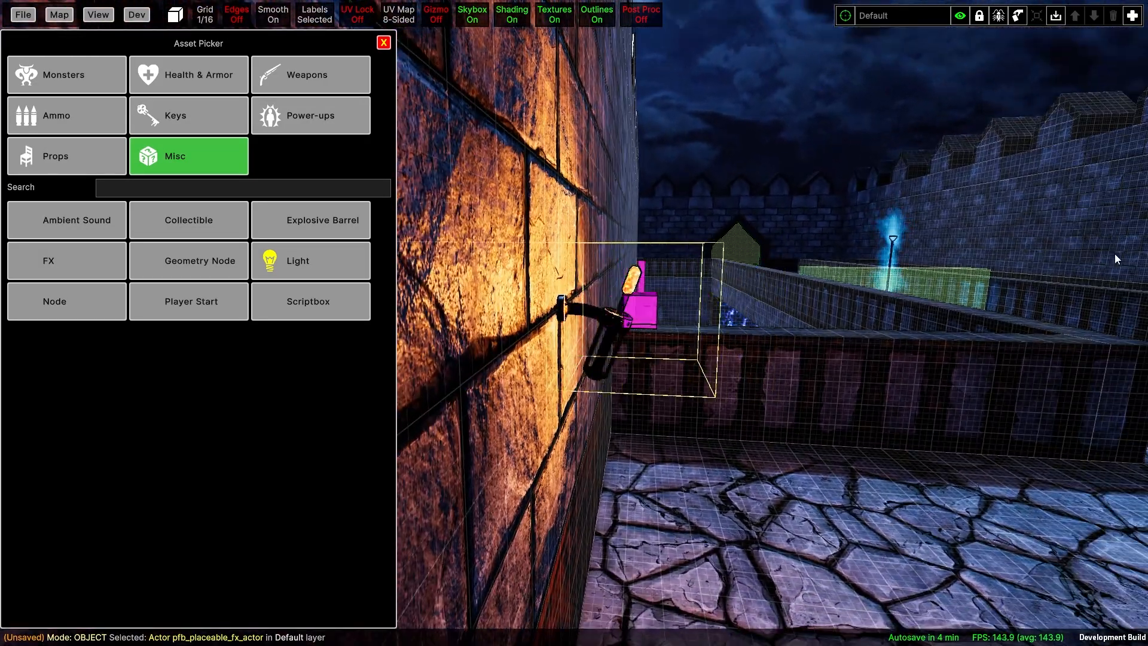
{"action": "key", "text": "bracketleft"}
{"action": "key", "text": "Left"}
{"action": "left_click_drag", "start_coordinate": [631, 314], "coordinate": [642, 250]}
{"action": "key", "text": "d"}
{"action": "right_click_drag", "start_coordinate": [642, 250], "coordinate": [479, 210]}
{"action": "key", "text": "bracketright"}
{"action": "key", "text": "bracketright"}
{"action": "left_click", "coordinate": [386, 46]}
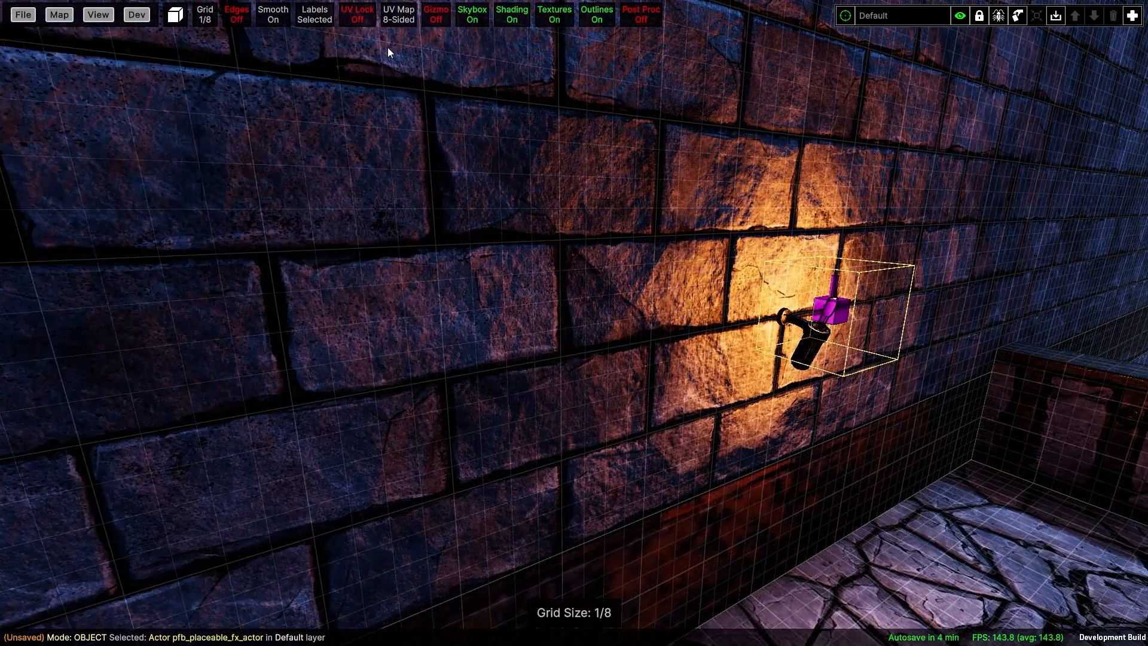
Examine the list of FX types for the torch effect, keeping TORCH_FIRE.
{"action": "key", "text": "i"}
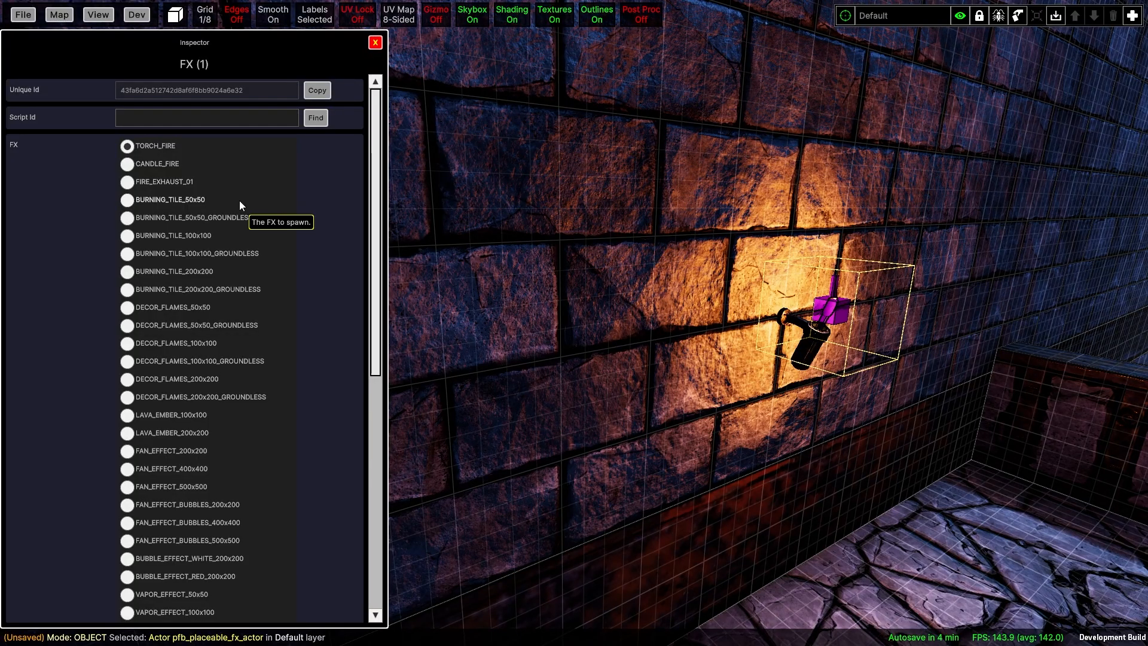
{"action": "scroll", "coordinate": [239, 200], "scroll_direction": "down", "scroll_amount": 5}
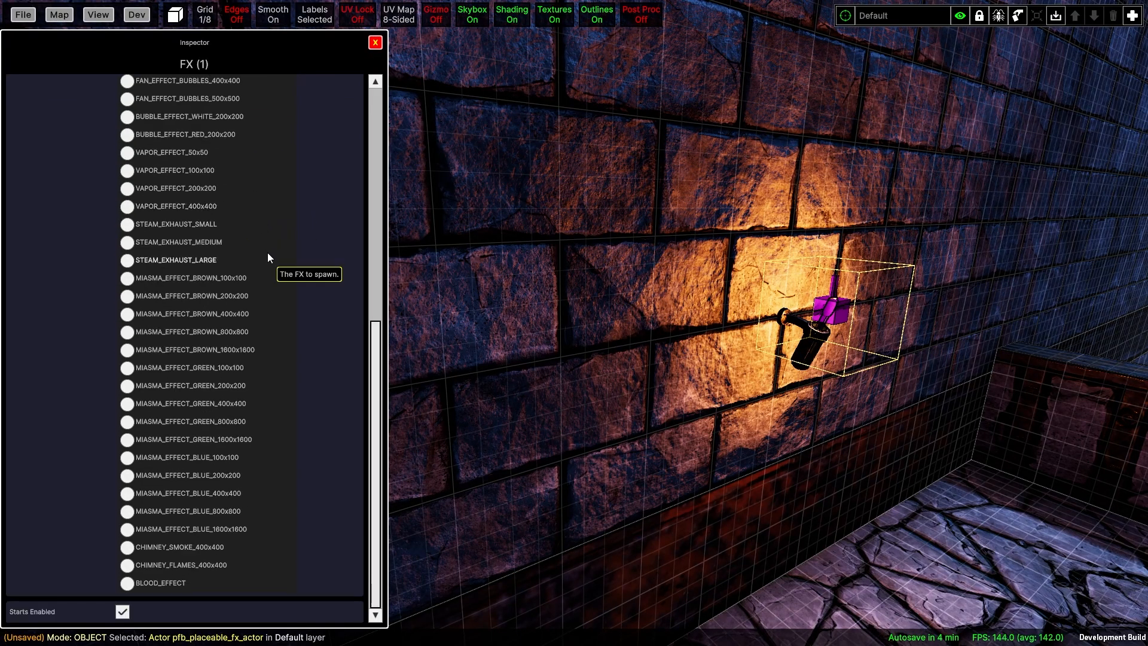
{"action": "scroll", "coordinate": [268, 253], "scroll_direction": "up", "scroll_amount": 3}
{"action": "scroll", "coordinate": [267, 252], "scroll_direction": "up", "scroll_amount": 4}
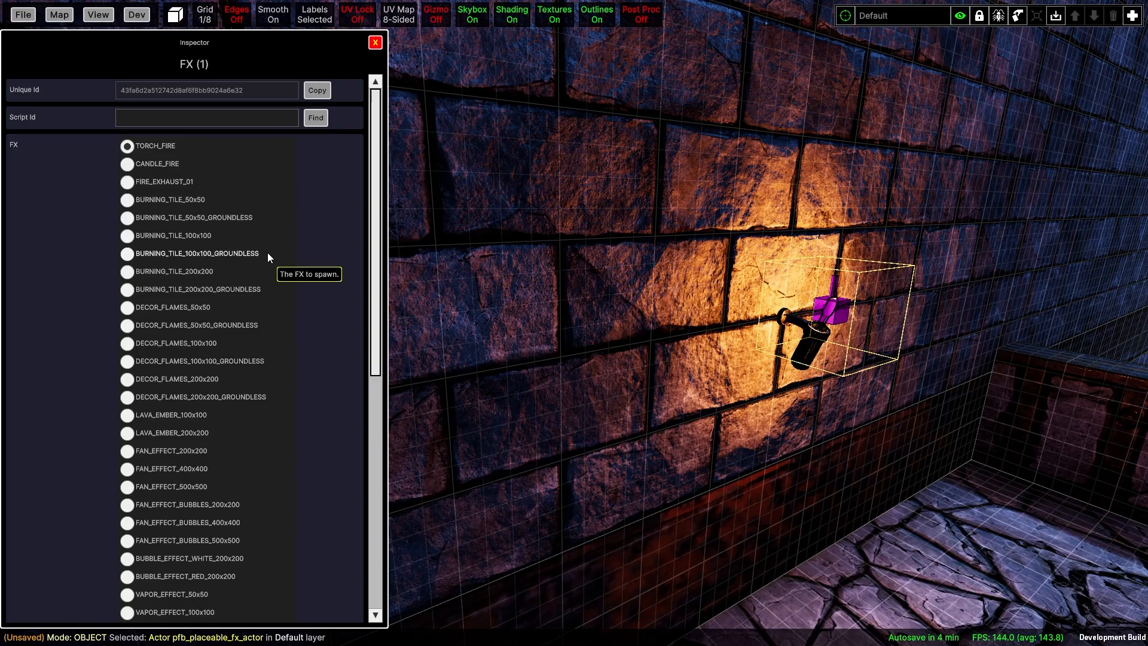
{"action": "left_click", "coordinate": [378, 46]}
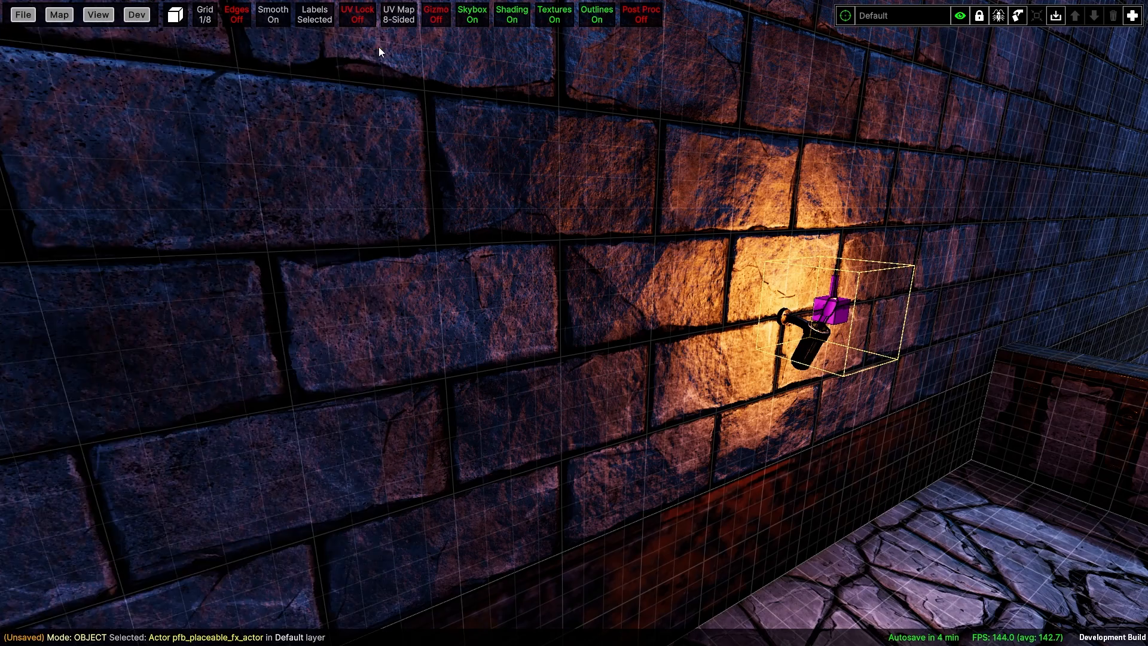
Playtest the map to view the torch's fire effect up close.
{"action": "right_click_drag", "start_coordinate": [379, 47], "coordinate": [551, 55]}
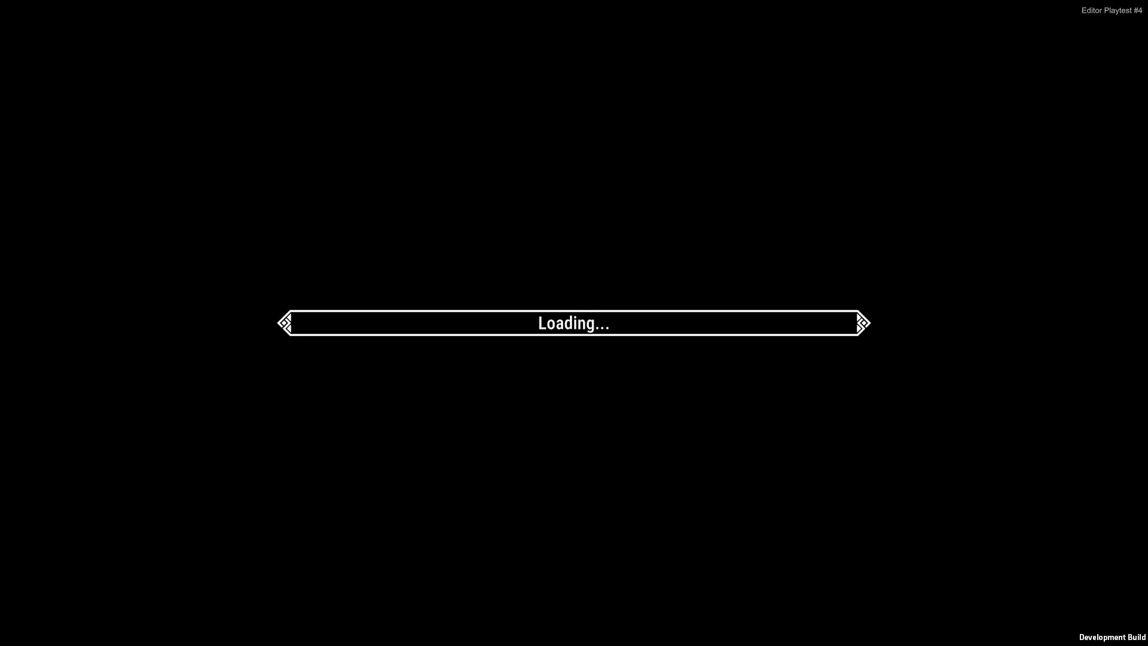
{"action": "key", "text": "F5"}
{"action": "key", "text": "w"}
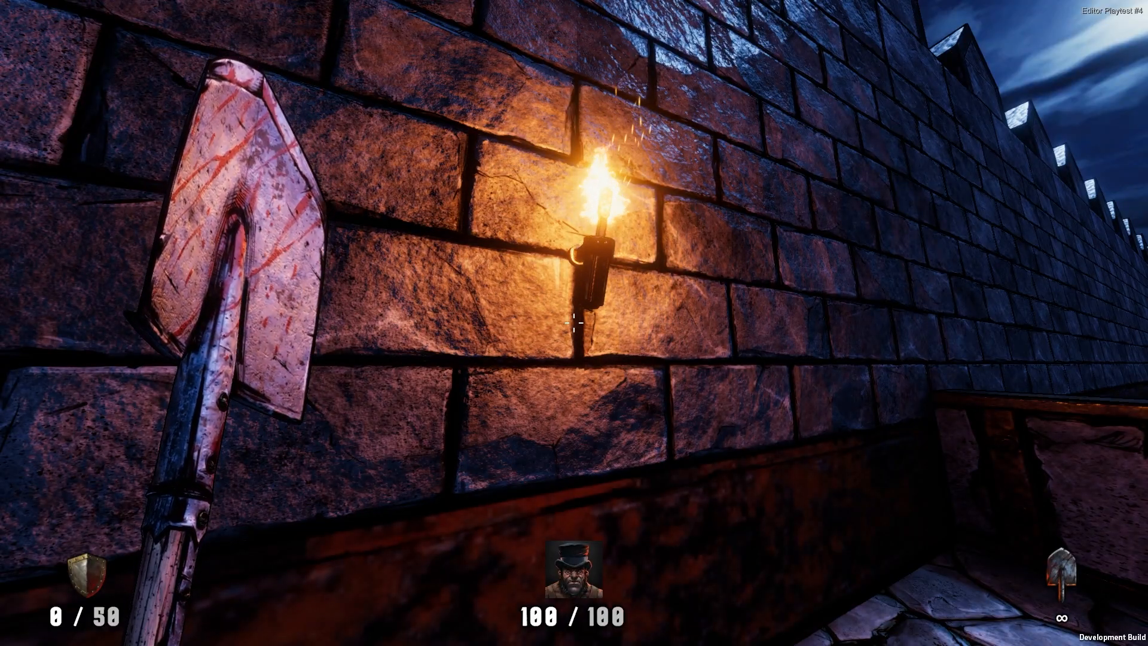
{"action": "key", "text": "Escape"}
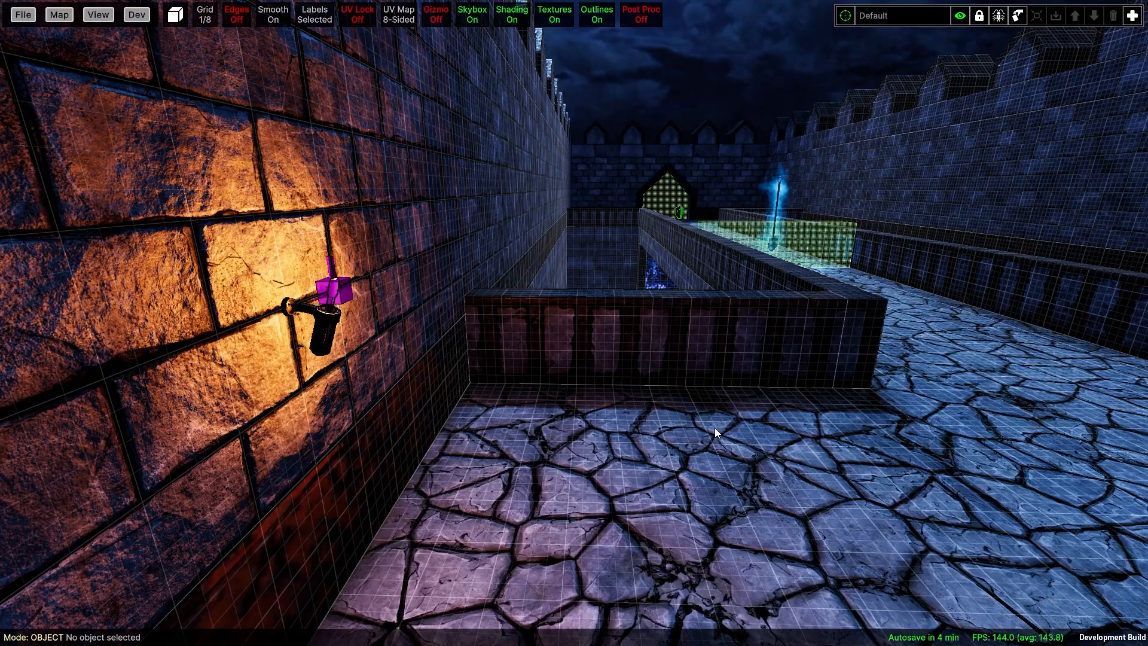
Place an Ambient Sound object from the Misc assets over the wall torch.
{"action": "key", "text": "Tab"}
{"action": "right_click_drag", "start_coordinate": [715, 429], "coordinate": [433, 400]}
{"action": "left_click_drag", "start_coordinate": [108, 225], "coordinate": [604, 341]}
{"action": "right_click_drag", "start_coordinate": [604, 341], "coordinate": [856, 332]}
{"action": "key", "text": "Right"}
{"action": "key", "text": "a"}
{"action": "middle_click_drag", "start_coordinate": [712, 265], "coordinate": [725, 322]}
{"action": "left_click", "coordinate": [382, 42]}
Assign the TORCH_FIRE_01 sound to the ambient sound object.
{"action": "key", "text": "i"}
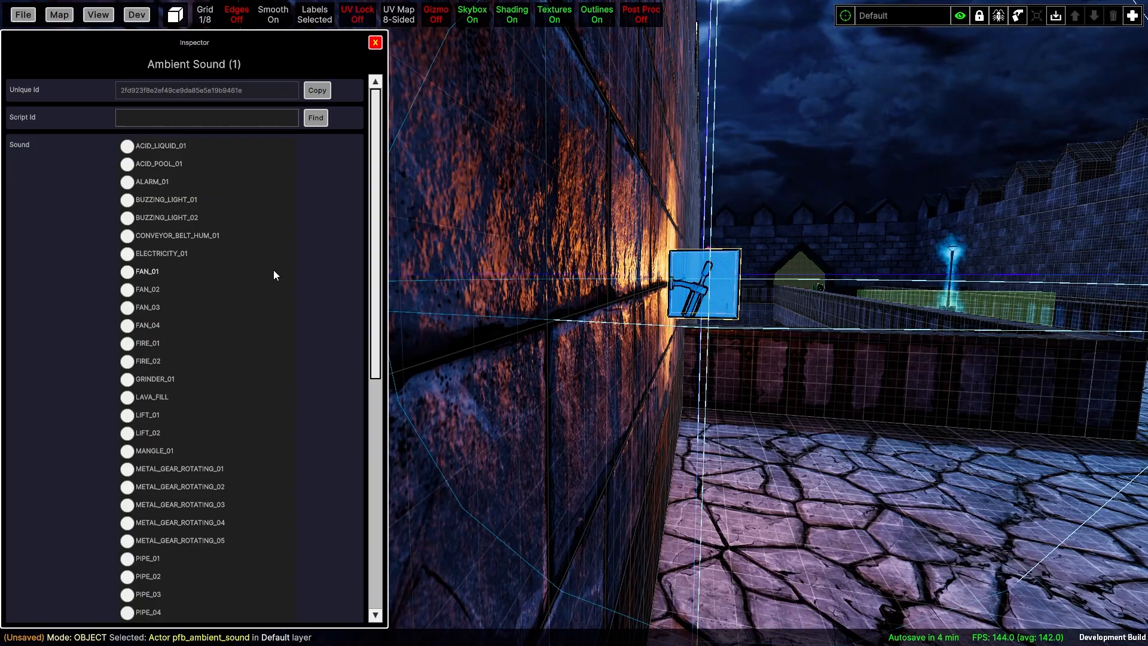
{"action": "scroll", "coordinate": [274, 275], "scroll_direction": "down", "scroll_amount": 5}
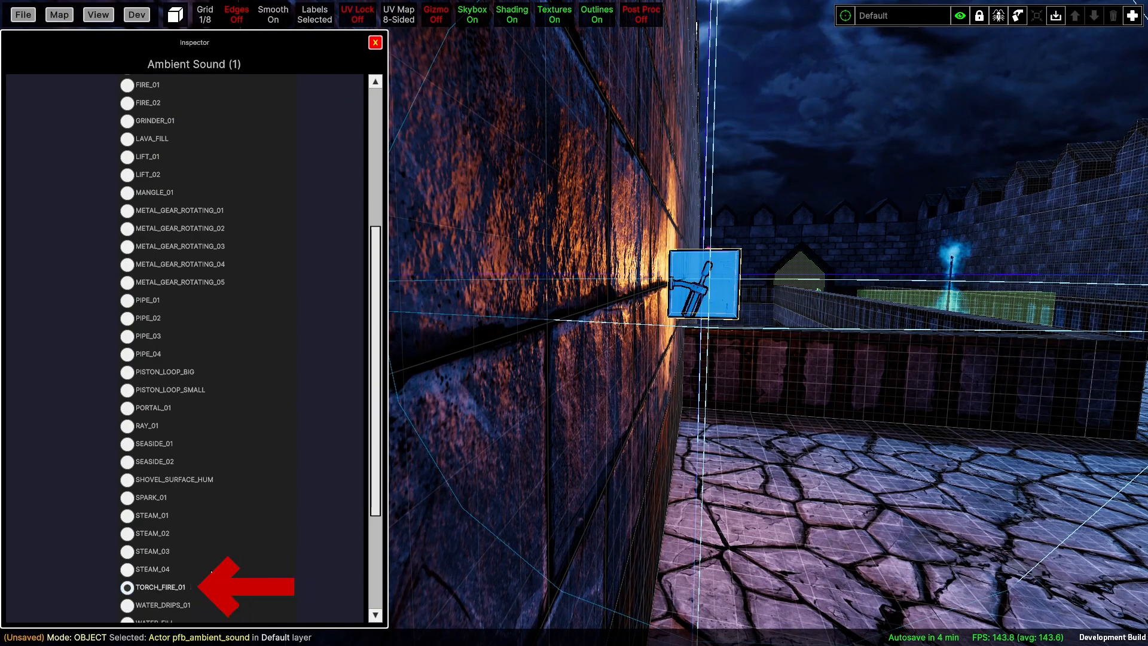
{"action": "left_click", "coordinate": [181, 591]}
{"action": "key", "text": "d"}
{"action": "mouse_move", "coordinate": [850, 383]}
{"action": "right_mouse_down"}
{"action": "mouse_move", "coordinate": [761, 394]}
{"action": "mouse_move", "coordinate": [719, 376]}
{"action": "right_mouse_up"}
{"action": "key", "text": "s"}
{"action": "left_click", "coordinate": [376, 44]}
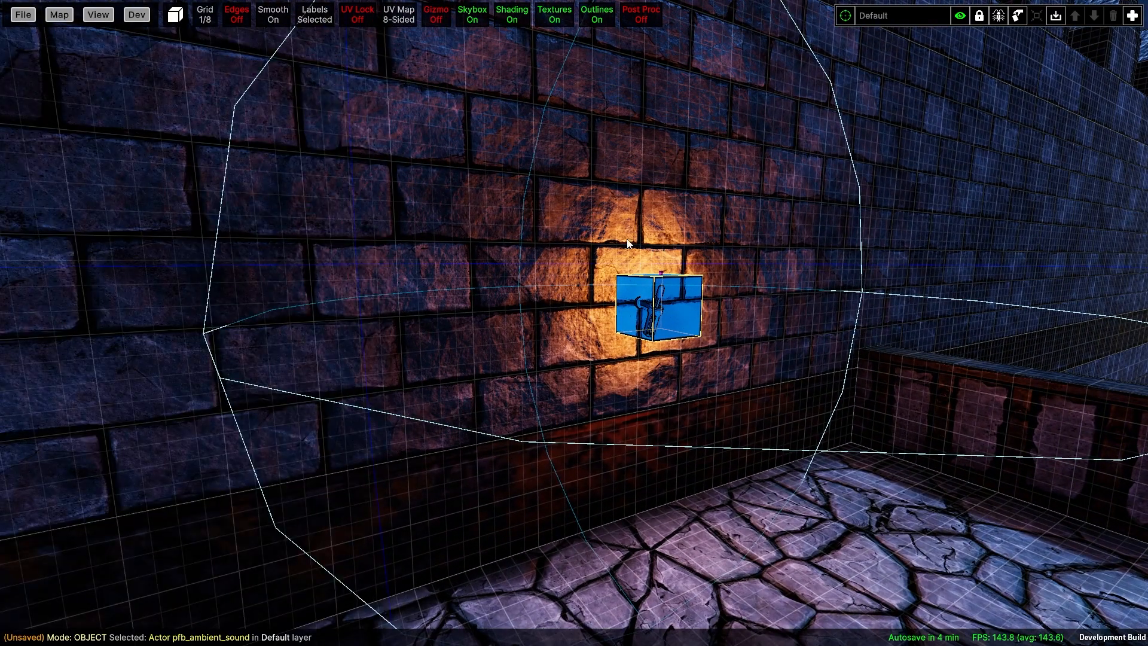
Check the ambient sound's audible range in a playtest and set its max range to 12.
{"action": "key", "text": "s"}
{"action": "right_click_drag", "start_coordinate": [689, 279], "coordinate": [694, 271]}
{"action": "key", "text": "i"}
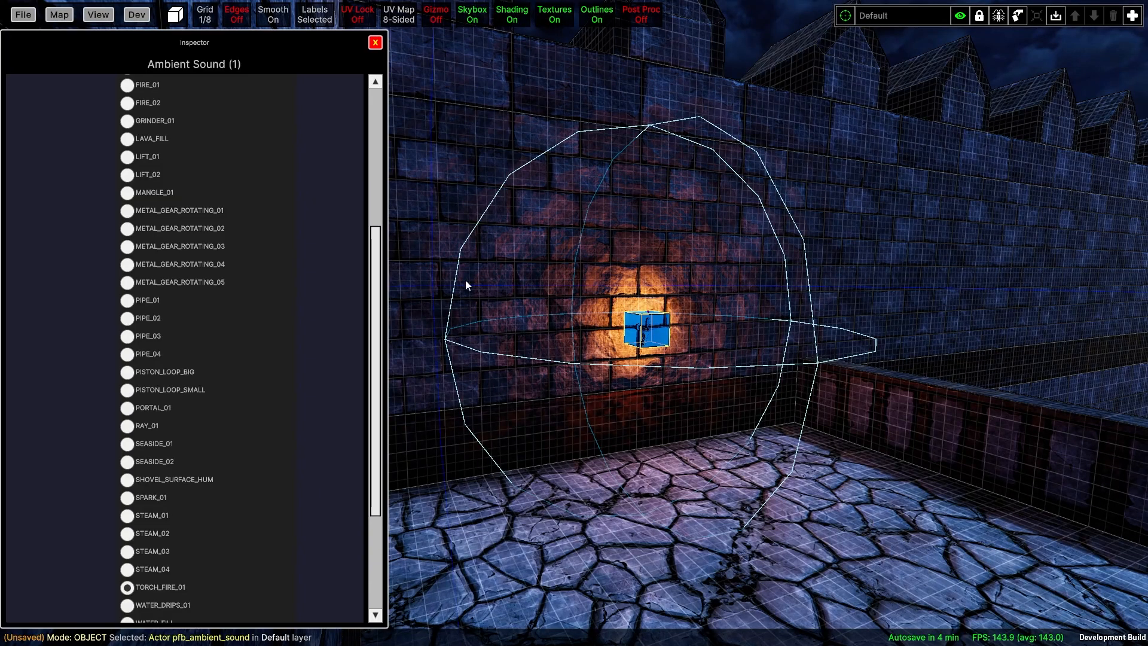
{"action": "scroll", "coordinate": [360, 305], "scroll_direction": "down", "scroll_amount": 4}
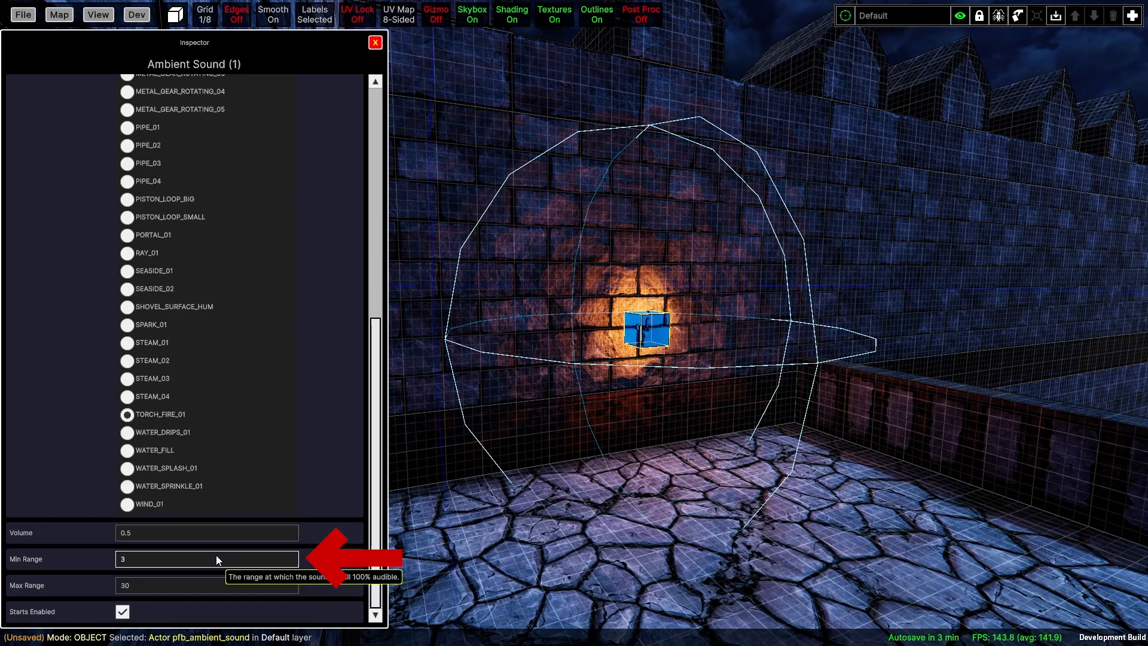
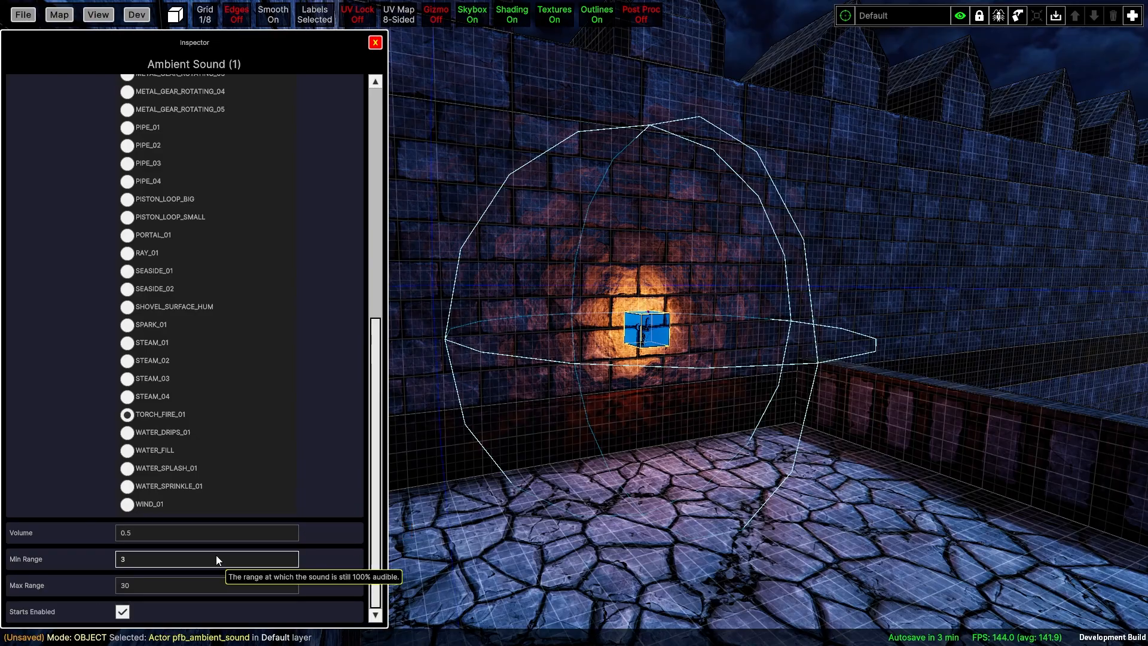
{"action": "right_click_drag", "start_coordinate": [851, 334], "coordinate": [740, 423]}
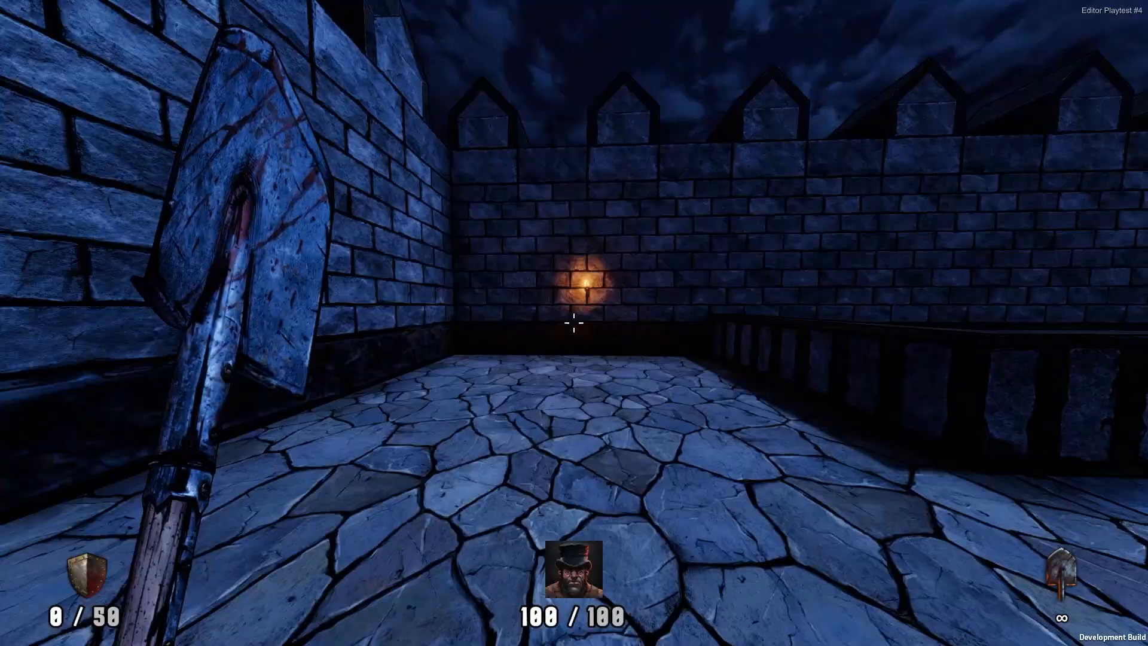
{"action": "key", "text": "w"}
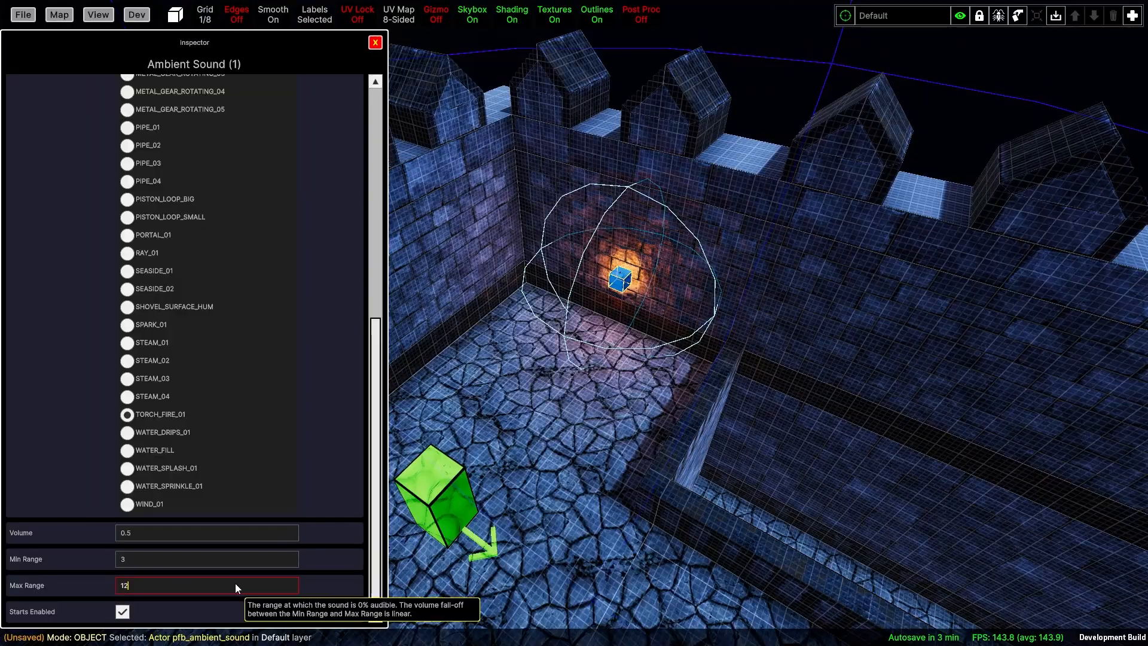
Create a box mesh on grid 1 beside the torch and stretch it to enclose all the torch objects.
{"action": "right_click_drag", "start_coordinate": [586, 398], "coordinate": [619, 336]}
{"action": "key", "text": "w"}
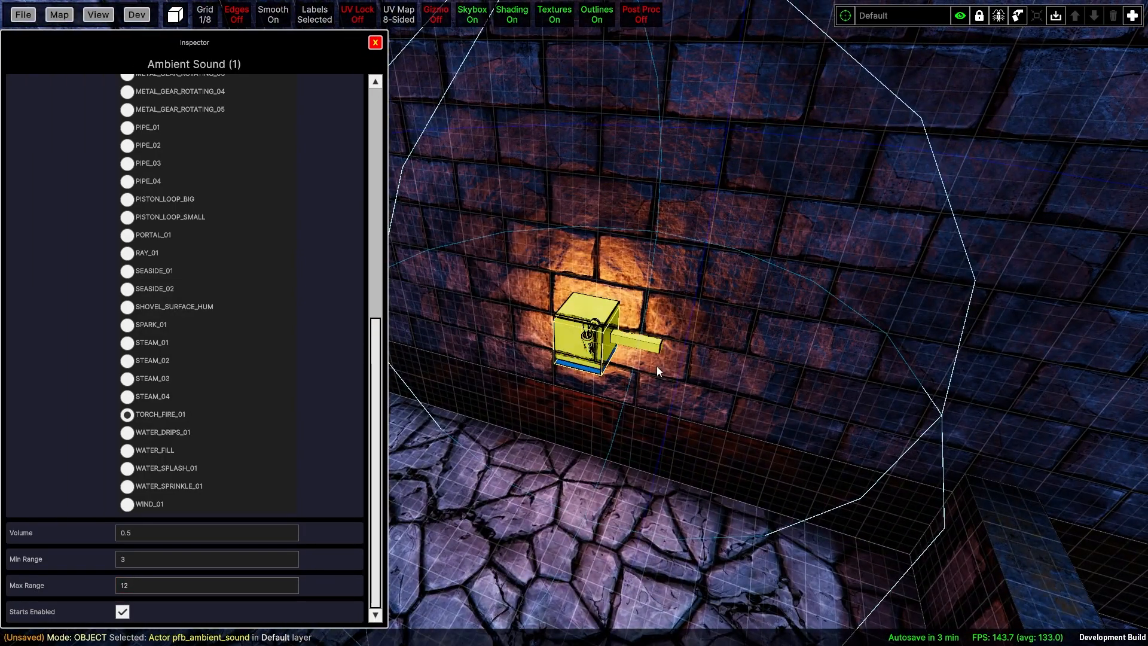
{"action": "key", "text": "a"}
{"action": "right_click_drag", "start_coordinate": [537, 413], "coordinate": [681, 396]}
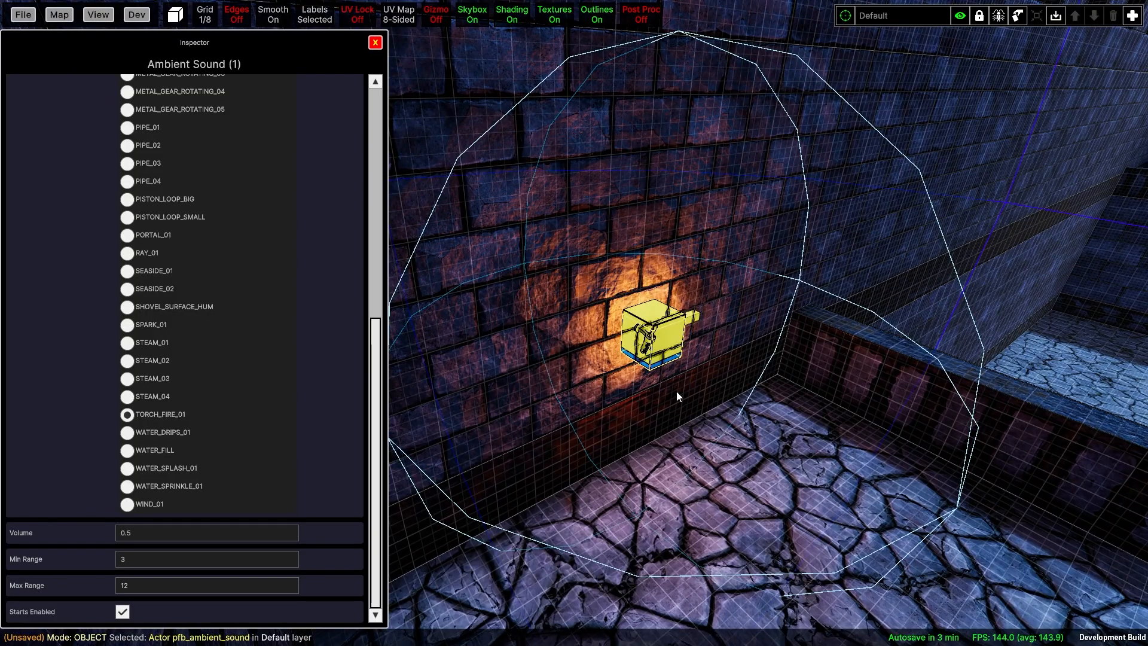
{"action": "key", "text": "c"}
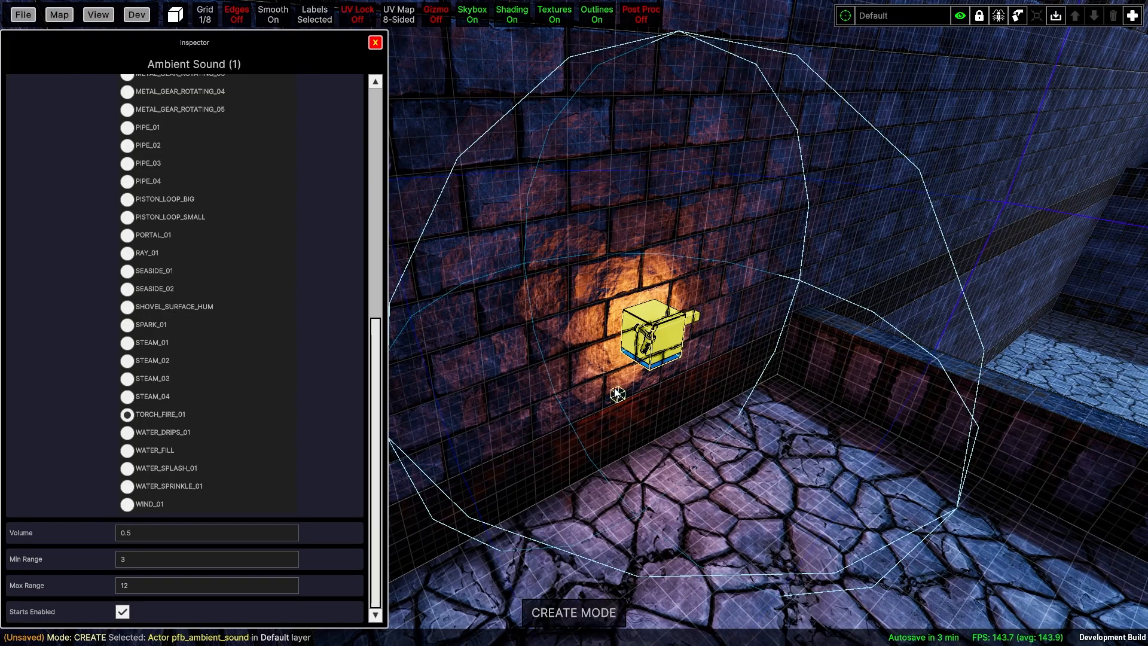
{"action": "key", "text": "bracketright"}
{"action": "key", "text": "bracketright"}
{"action": "key", "text": "bracketright"}
{"action": "left_click", "coordinate": [614, 388]}
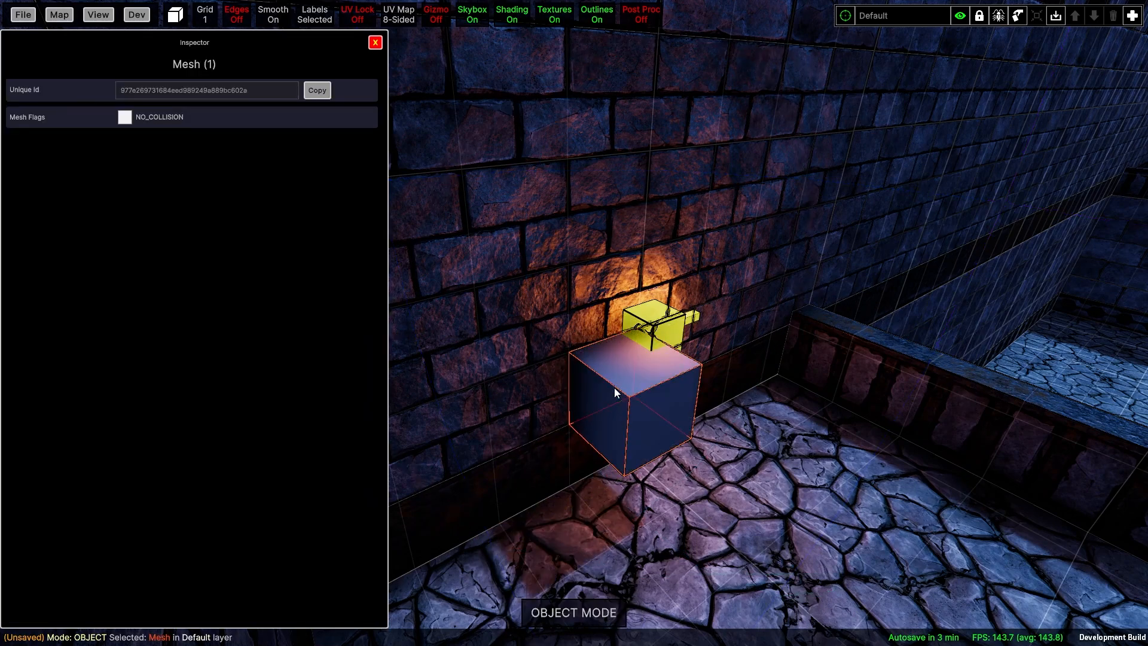
{"action": "left_click_drag", "start_coordinate": [757, 369], "coordinate": [800, 347]}
{"action": "left_click_drag", "start_coordinate": [660, 362], "coordinate": [663, 288]}
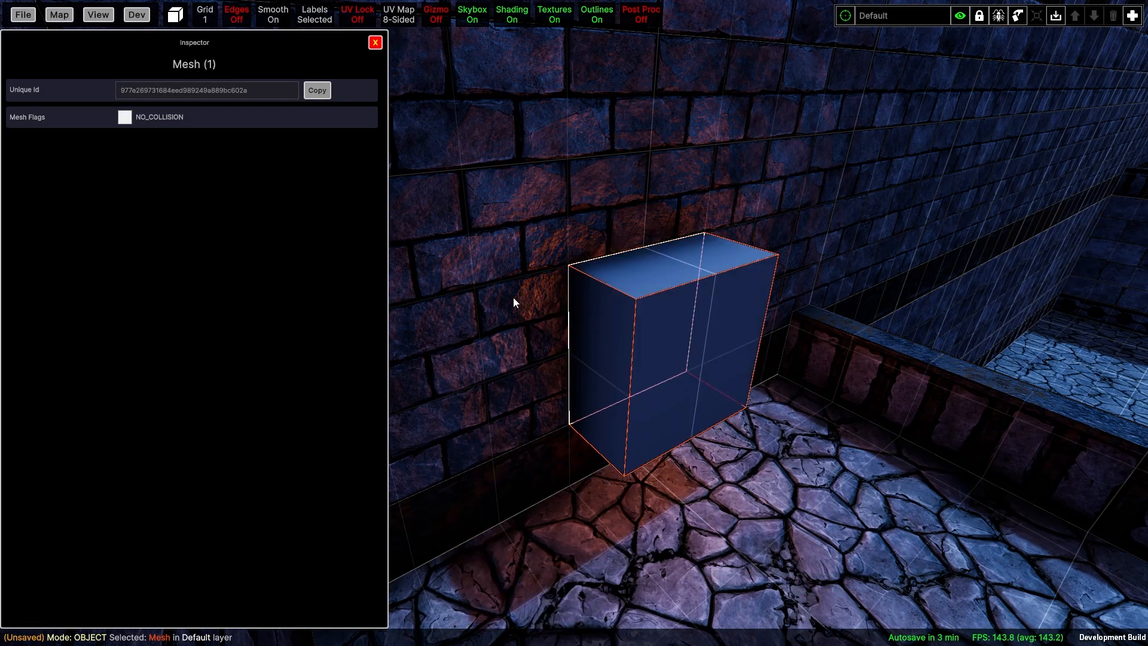
{"action": "left_click_drag", "start_coordinate": [514, 297], "coordinate": [494, 297]}
Use the box mesh to select all the torch objects inside it.
{"action": "right_click_drag", "start_coordinate": [552, 281], "coordinate": [568, 271]}
{"action": "left_click", "coordinate": [376, 44]}
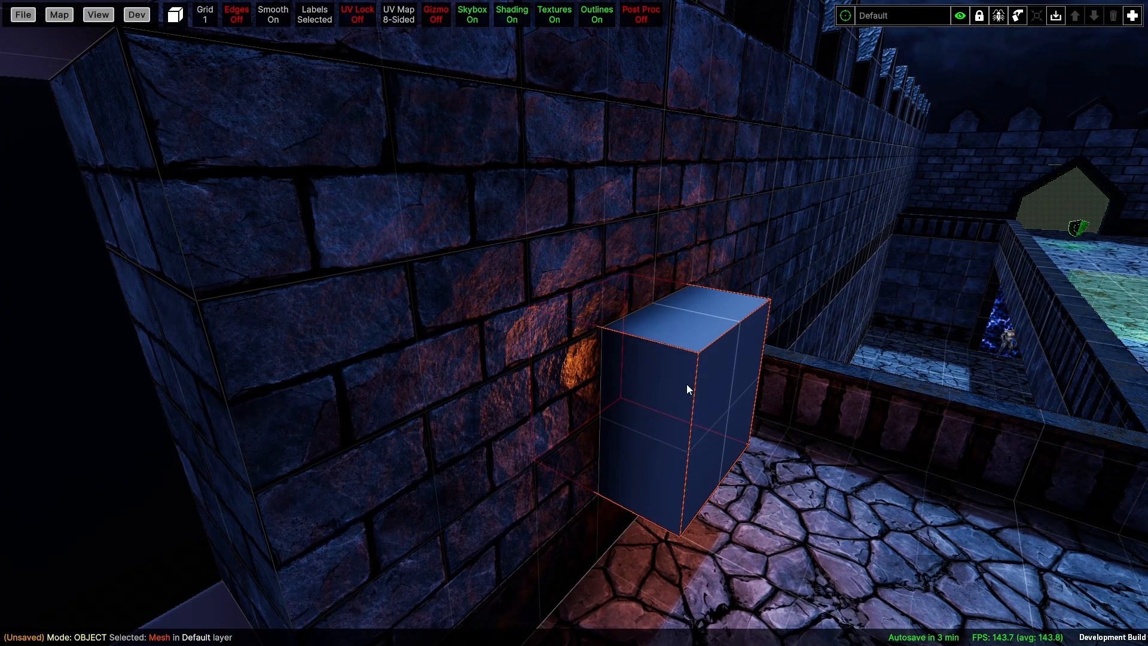
{"action": "right_click", "coordinate": [686, 384]}
{"action": "scroll", "coordinate": [823, 544], "scroll_direction": "down", "scroll_amount": 3}
{"action": "scroll", "coordinate": [824, 538], "scroll_direction": "down", "scroll_amount": 2}
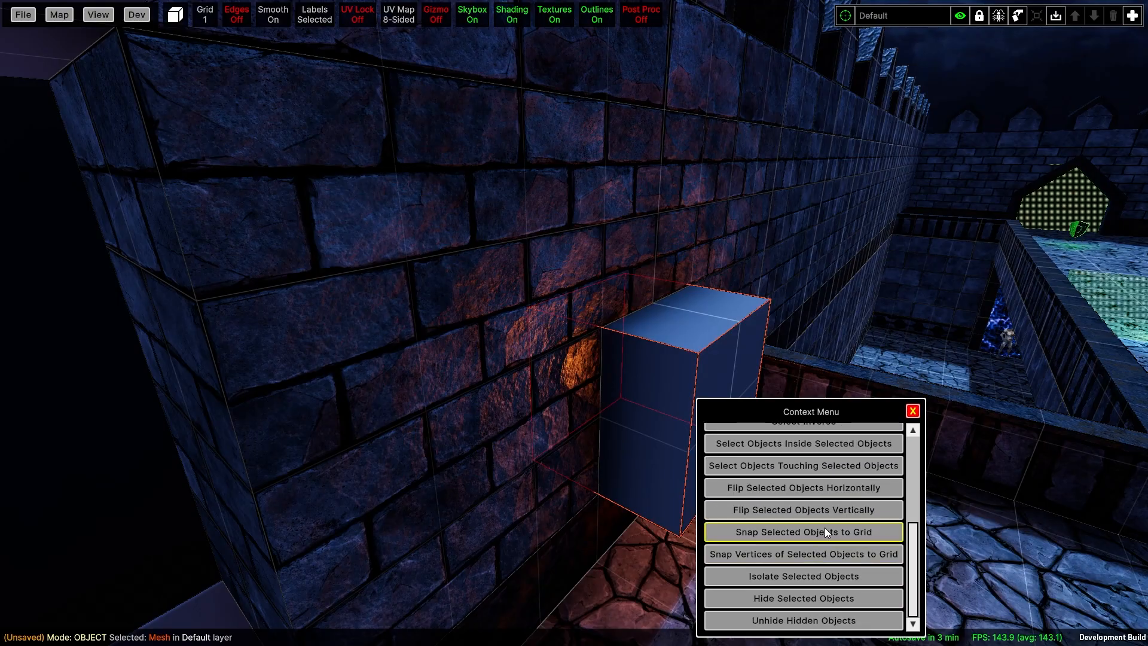
{"action": "left_click", "coordinate": [840, 444]}
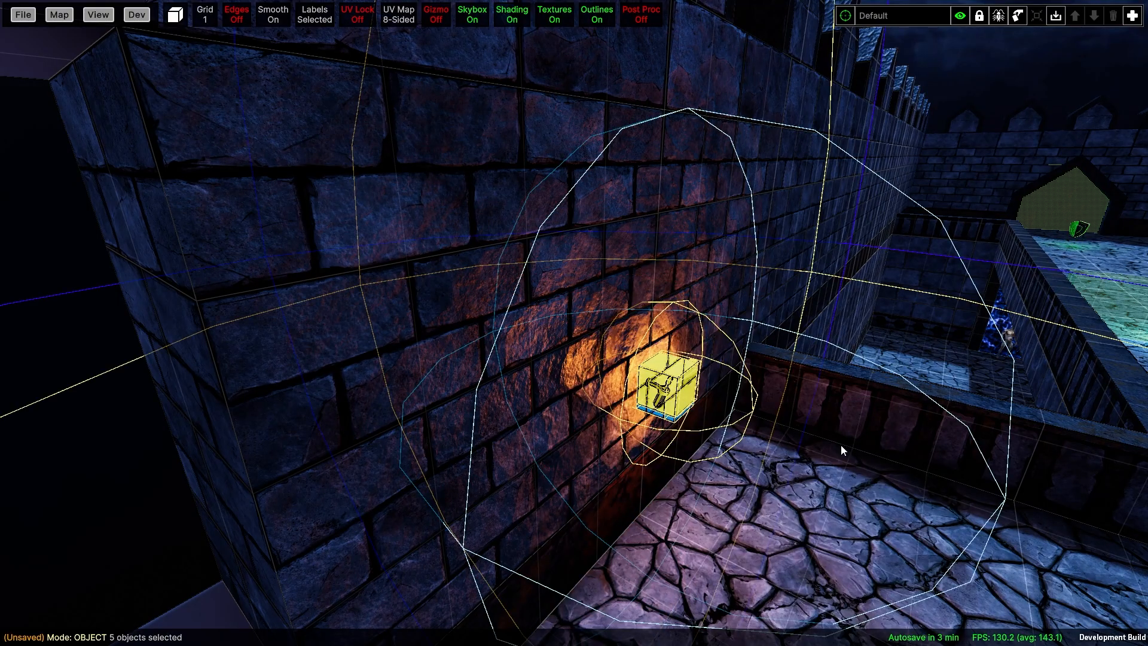
Group the selected torch, light, FX and sound objects, leaving the group name empty.
{"action": "right_click_drag", "start_coordinate": [841, 443], "coordinate": [658, 283]}
{"action": "key", "text": "ctrl+g"}
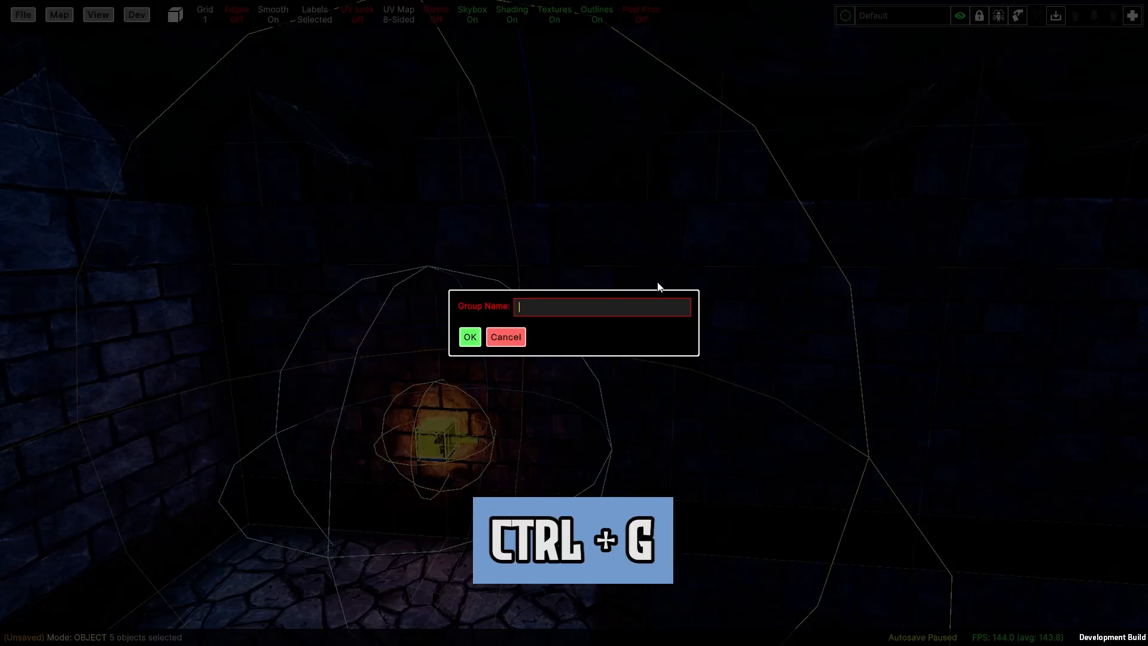
{"action": "left_click", "coordinate": [473, 342]}
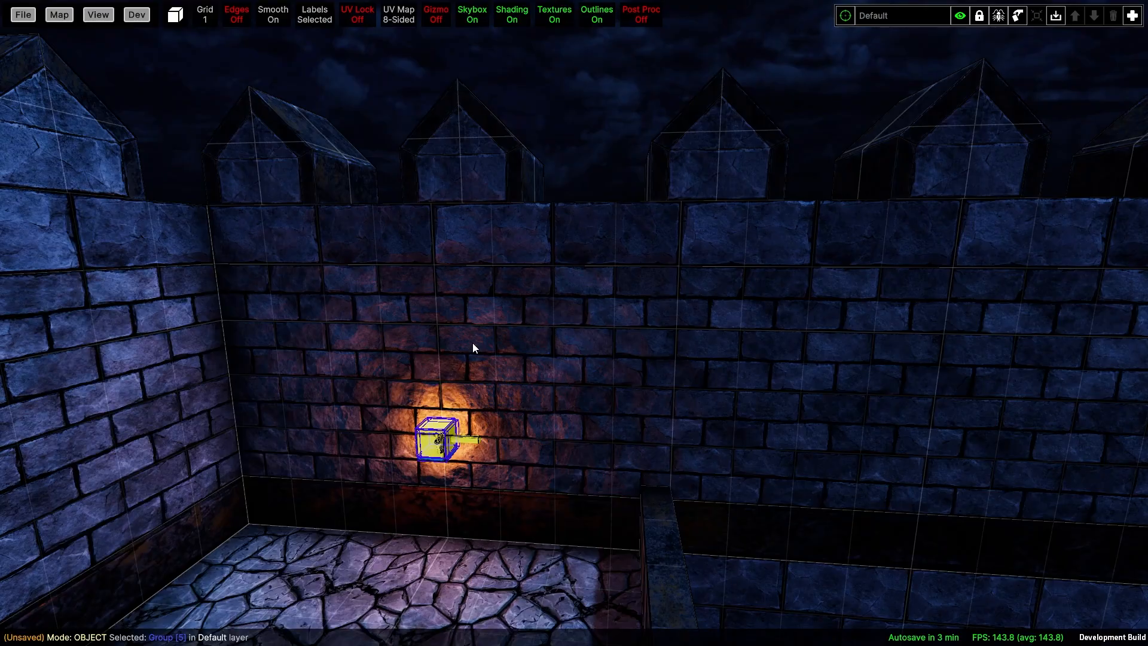
{"action": "key", "text": "ctrl+shift+d"}
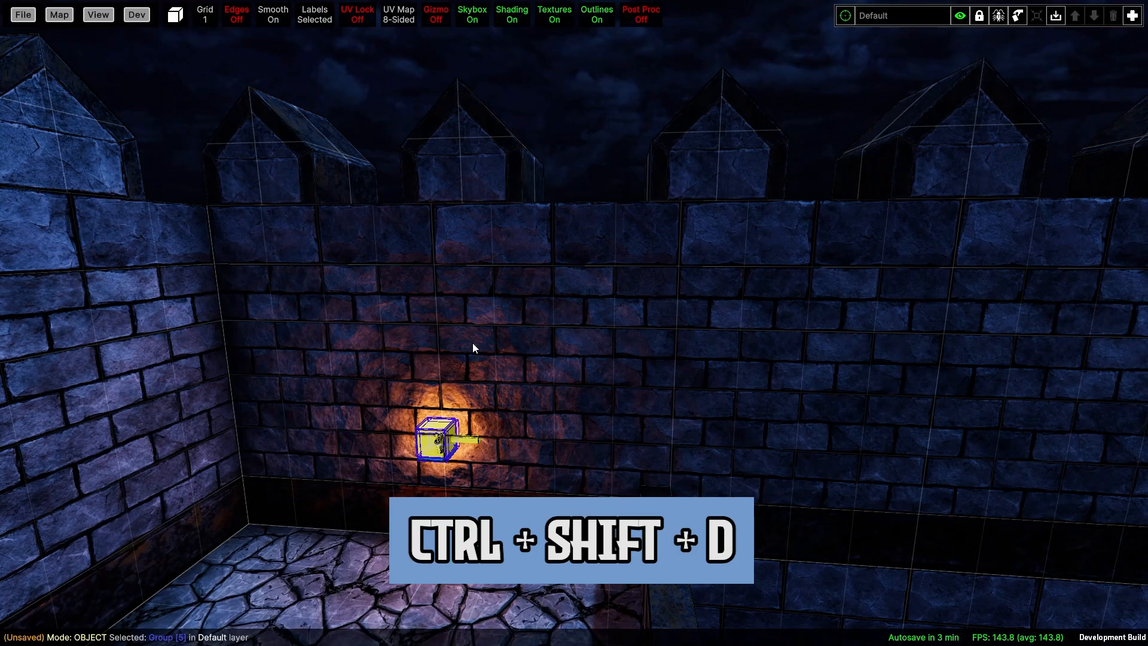
Duplicate the torch group along the same wall to make a row of three evenly spaced torches.
{"action": "right_click_drag", "start_coordinate": [500, 400], "coordinate": [543, 436]}
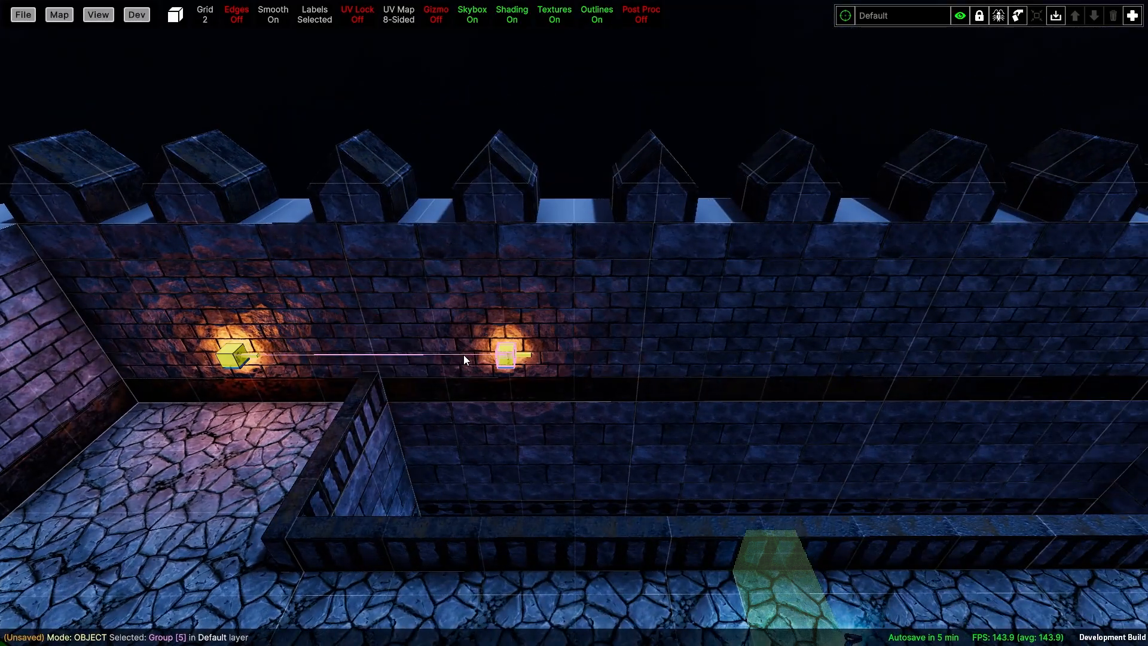
{"action": "middle_click_drag", "start_coordinate": [747, 378], "coordinate": [532, 381]}
{"action": "left_click_drag", "start_coordinate": [536, 381], "coordinate": [692, 377], "text": "shift"}
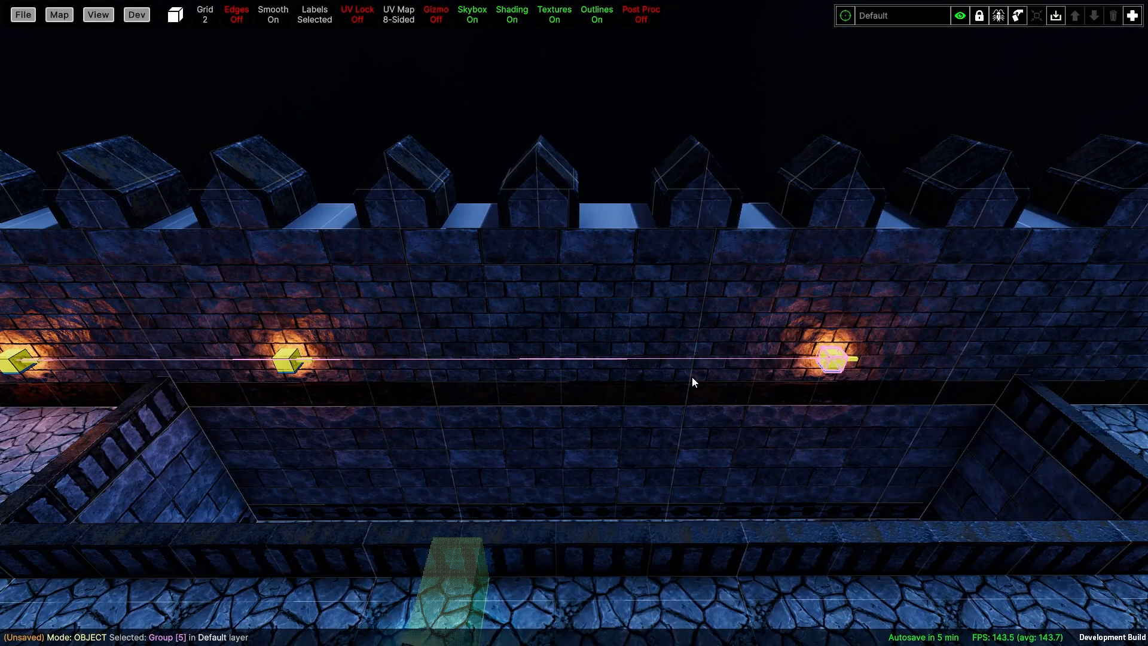
{"action": "left_click", "coordinate": [16, 367]}
{"action": "key", "text": "ctrl+r"}
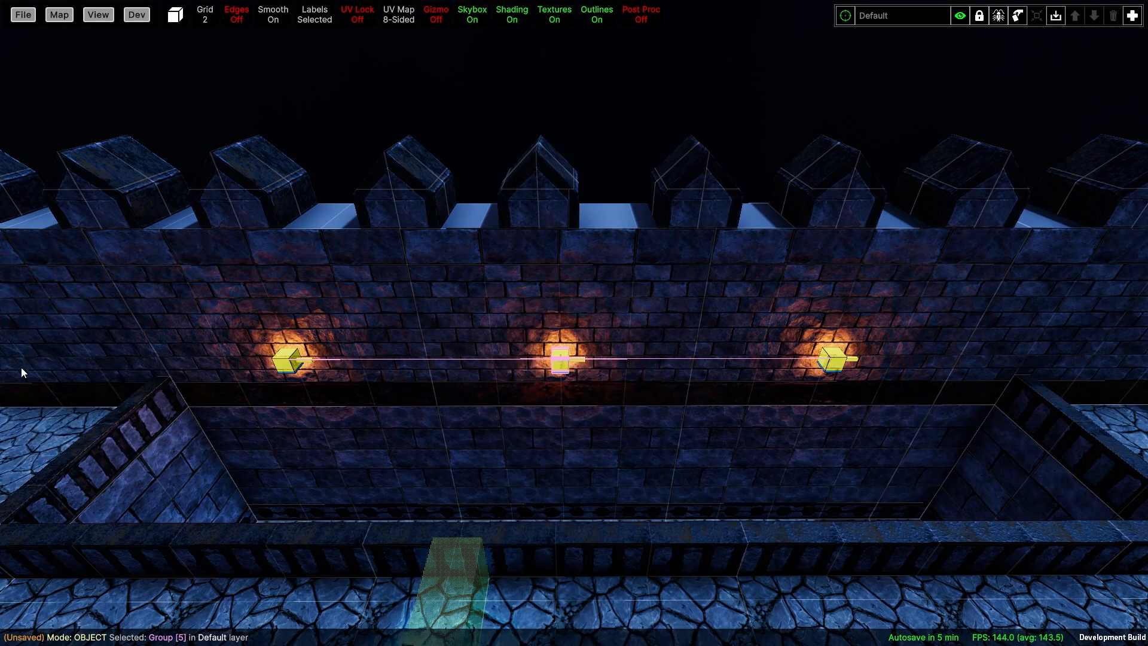
Select all three torch groups and create mirrored copies of them on the opposite wall.
{"action": "left_click", "coordinate": [281, 363], "text": "shift"}
{"action": "left_click", "coordinate": [837, 360], "text": "shift"}
{"action": "middle_click_drag", "start_coordinate": [839, 360], "coordinate": [848, 331]}
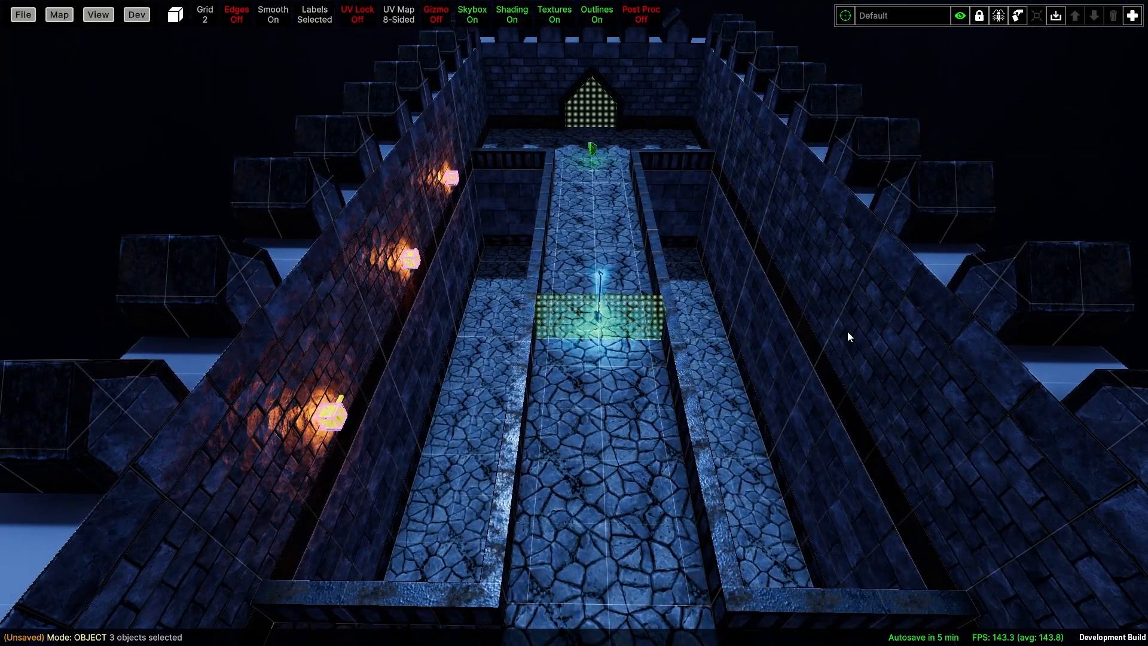
{"action": "key", "text": "ctrl+f"}
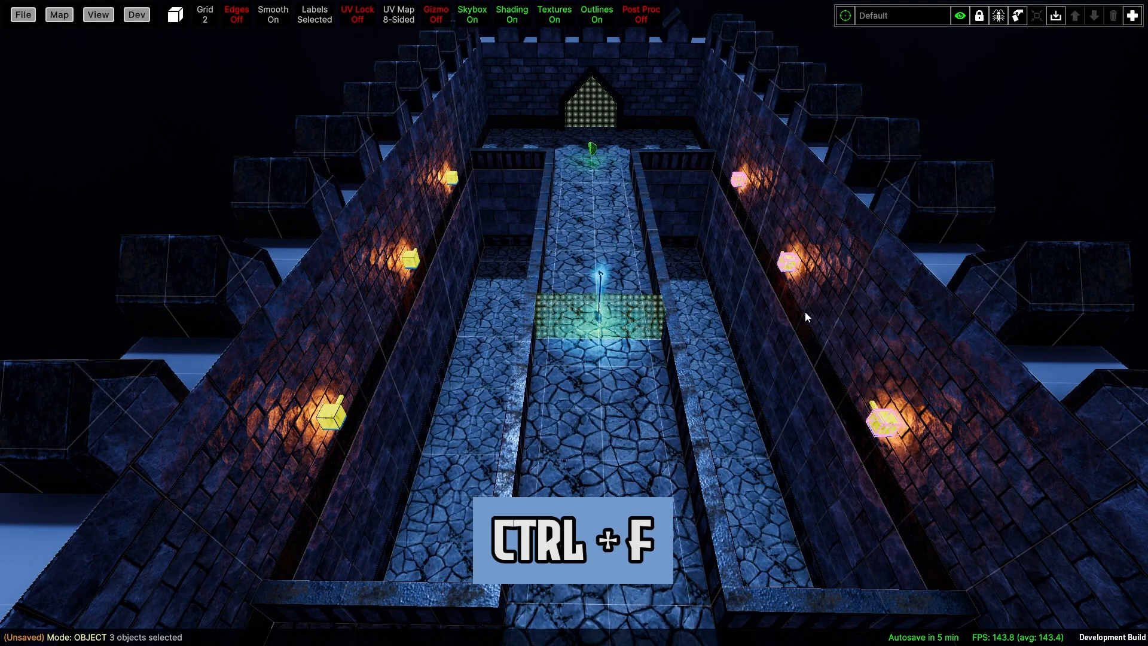
{"action": "key", "text": "ctrl+s"}
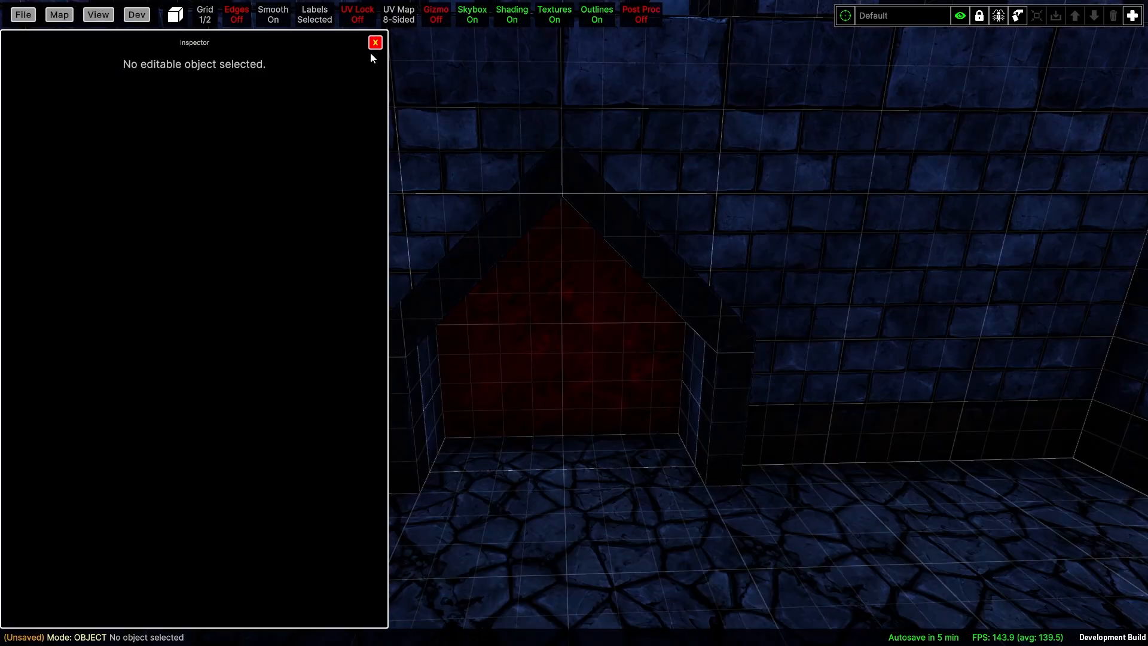
Place a point light low on one side of the red arched doorway and open its properties.
{"action": "left_click", "coordinate": [374, 46]}
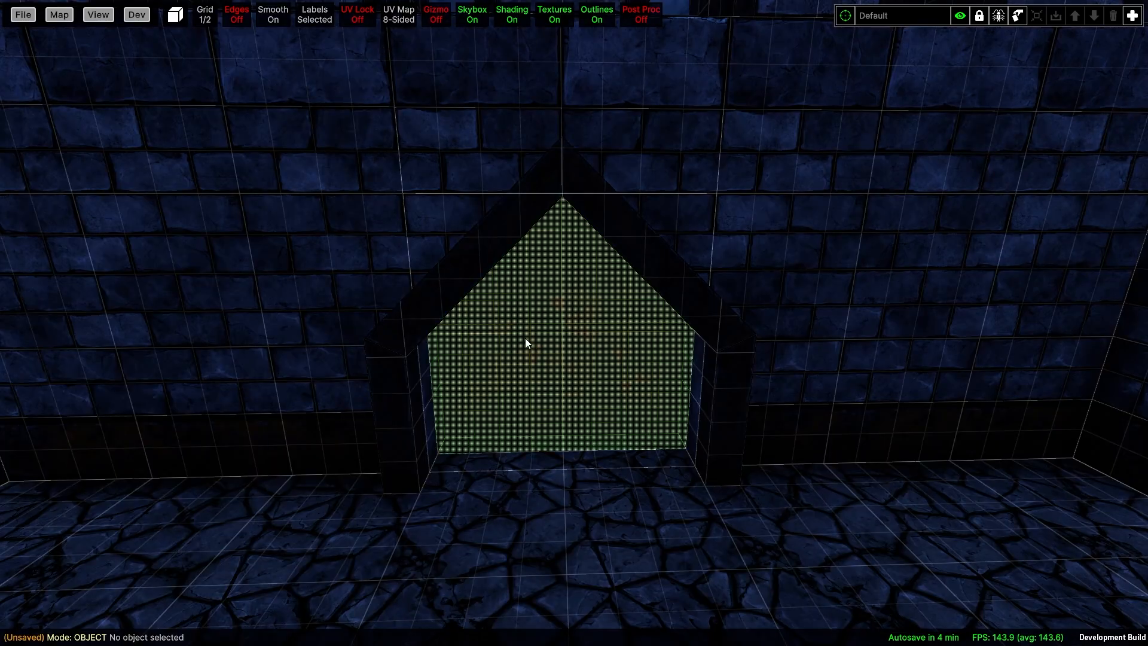
{"action": "key", "text": "Tab"}
{"action": "left_click_drag", "start_coordinate": [298, 261], "coordinate": [498, 395]}
{"action": "left_click", "coordinate": [384, 43]}
{"action": "key", "text": "i"}
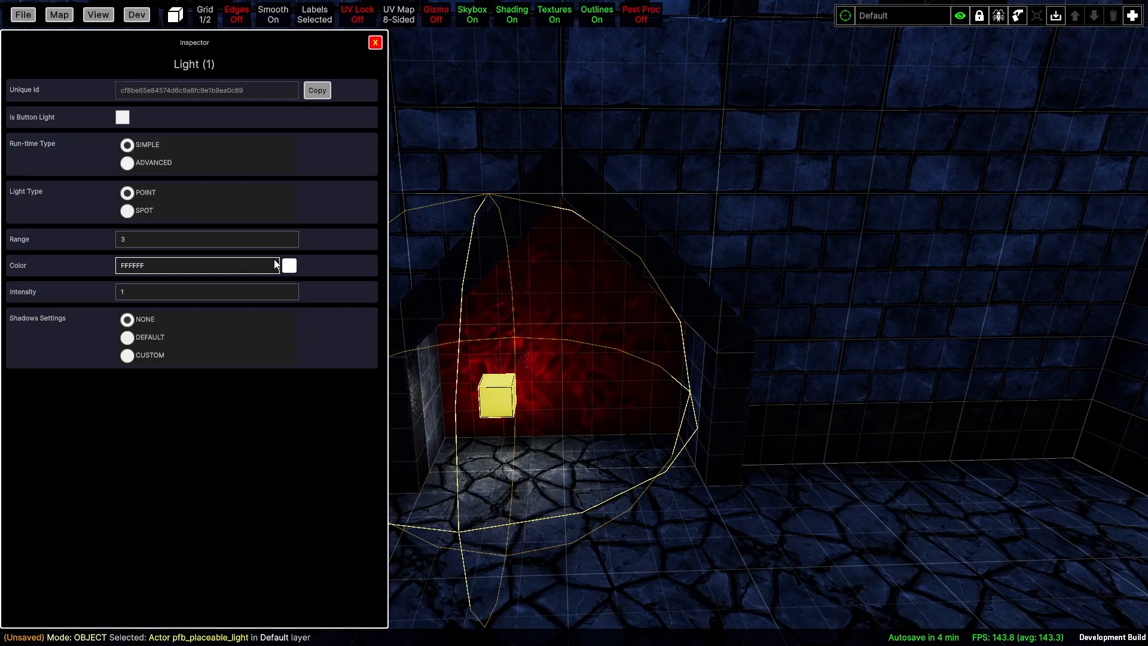
Set the doorway light's color to FF0000 and intensity to 3, and duplicate it into a two-by-two arrangement of four lights.
{"action": "left_click", "coordinate": [290, 265]}
{"action": "left_click_drag", "start_coordinate": [202, 38], "coordinate": [216, 26]}
{"action": "left_click", "coordinate": [208, 14]}
{"action": "left_click", "coordinate": [183, 289]}
{"action": "type", "text": "3"}
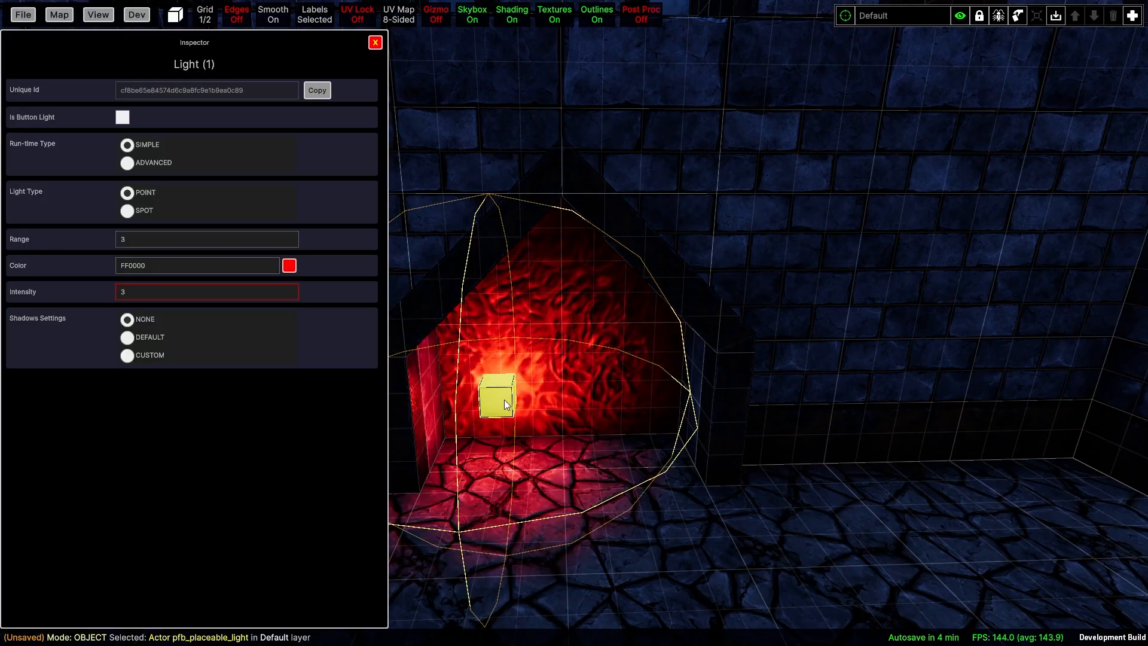
{"action": "left_click_drag", "start_coordinate": [505, 399], "coordinate": [507, 293]}
{"action": "key", "text": "ctrl+z"}
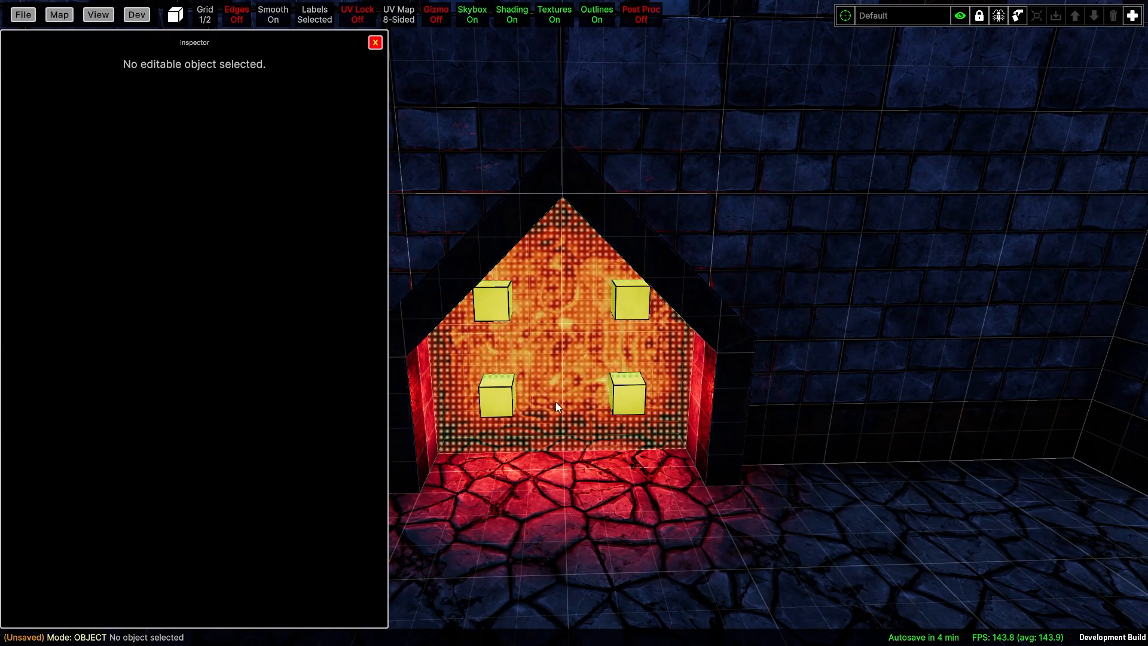
Select the trigger volume filling the arched doorway and add a signal to it.
{"action": "left_click", "coordinate": [555, 402]}
{"action": "left_click", "coordinate": [18, 510]}
{"action": "scroll", "coordinate": [144, 449], "scroll_direction": "down", "scroll_amount": 3}
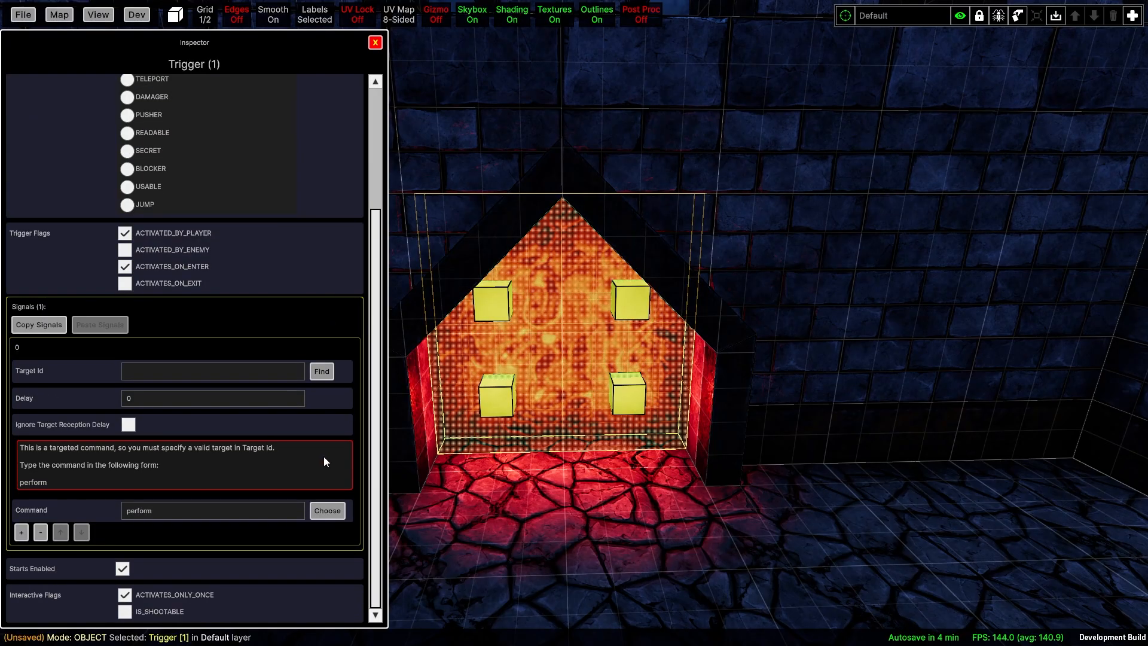
Set the trigger signal's command to "end_level, MAIN_MENU" and save the map.
{"action": "left_click", "coordinate": [327, 511]}
{"action": "scroll", "coordinate": [488, 279], "scroll_direction": "down", "scroll_amount": 4}
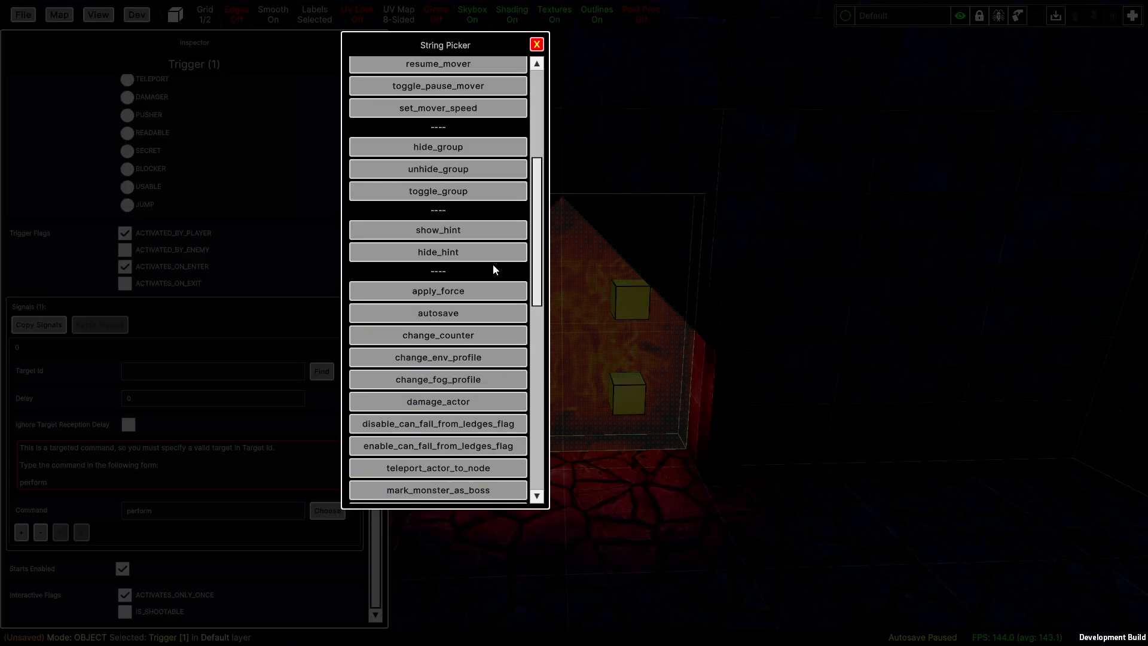
{"action": "scroll", "coordinate": [493, 264], "scroll_direction": "down", "scroll_amount": 3}
{"action": "left_click", "coordinate": [473, 385]}
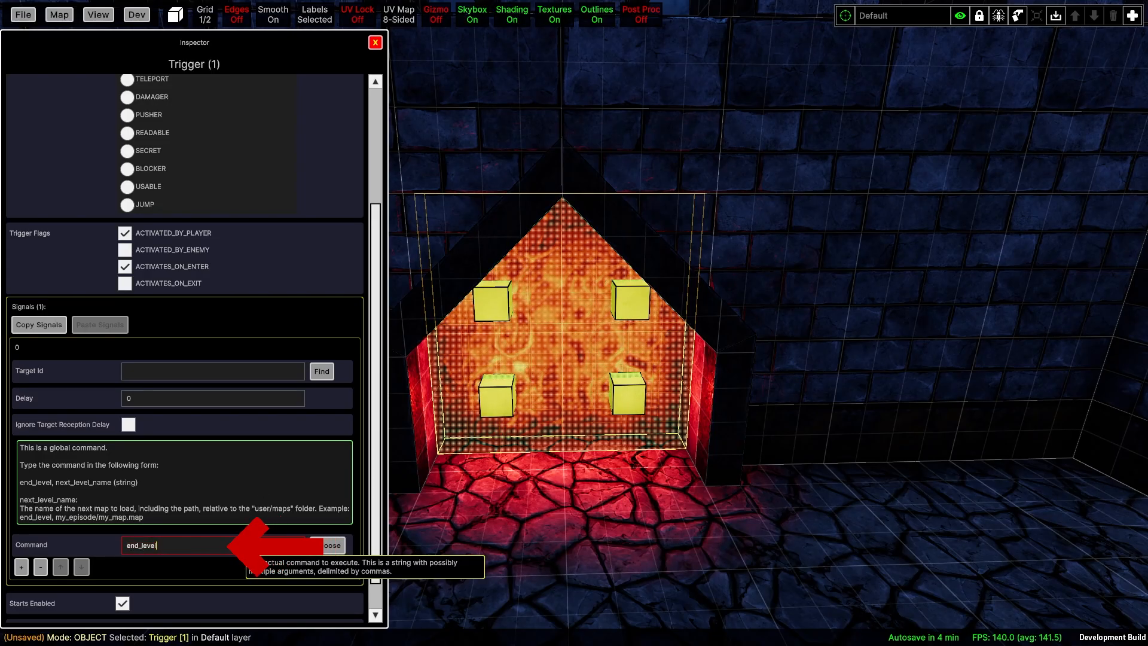
{"action": "type", "text": ", MAIN"}
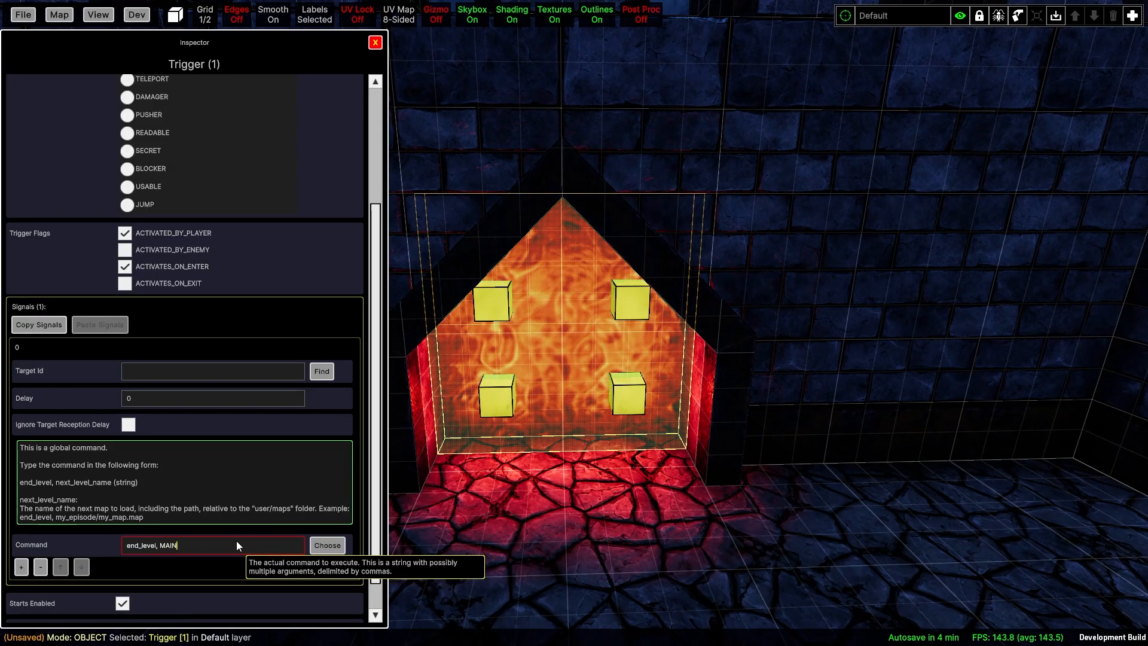
{"action": "type", "text": "_MENU"}
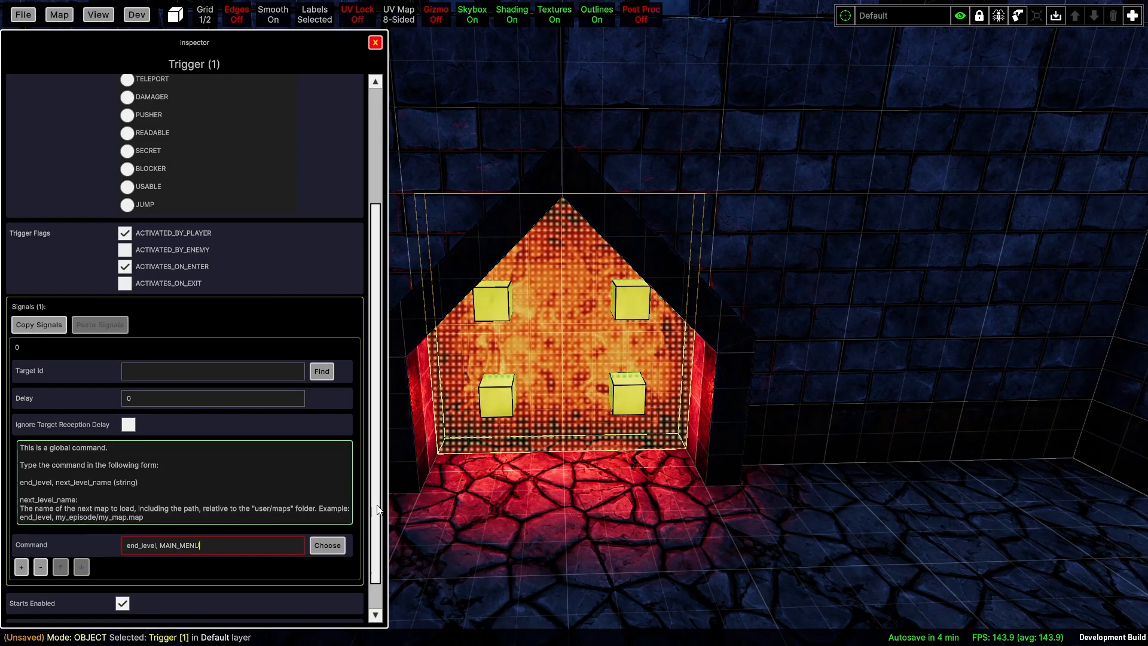
{"action": "left_click", "coordinate": [376, 43]}
{"action": "key", "text": "ctrl+s"}
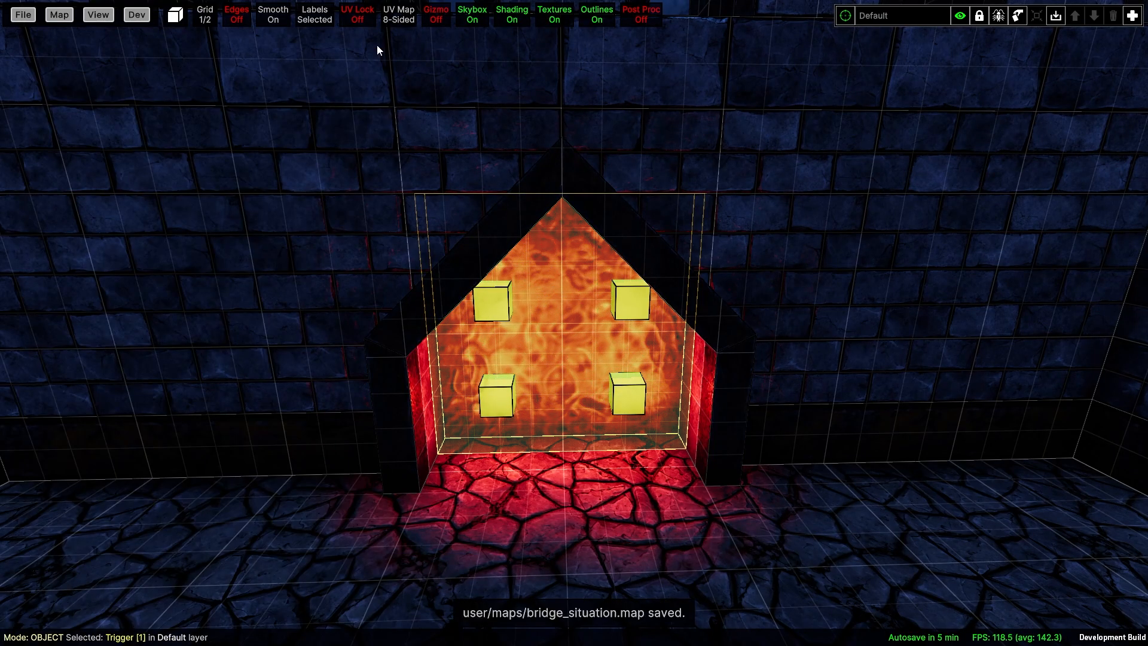
Start a playtest and fight the approaching enemies with the Spectral Shovel.
{"action": "key", "text": "F5"}
{"action": "key", "text": "w"}
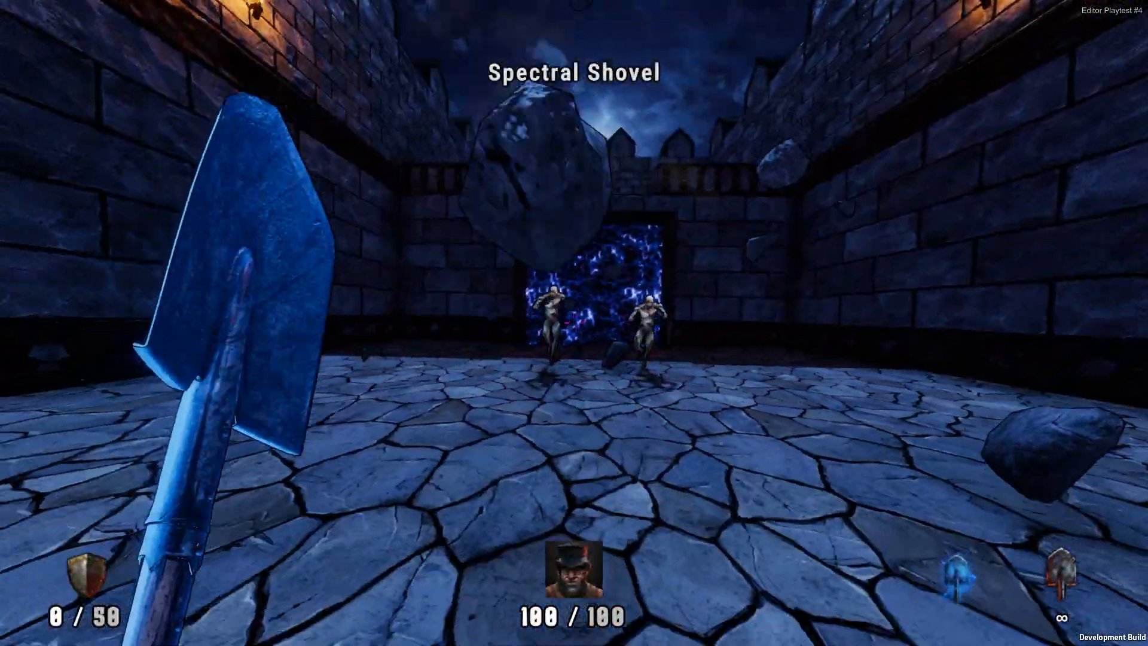
{"action": "left_click", "coordinate": [574, 323]}
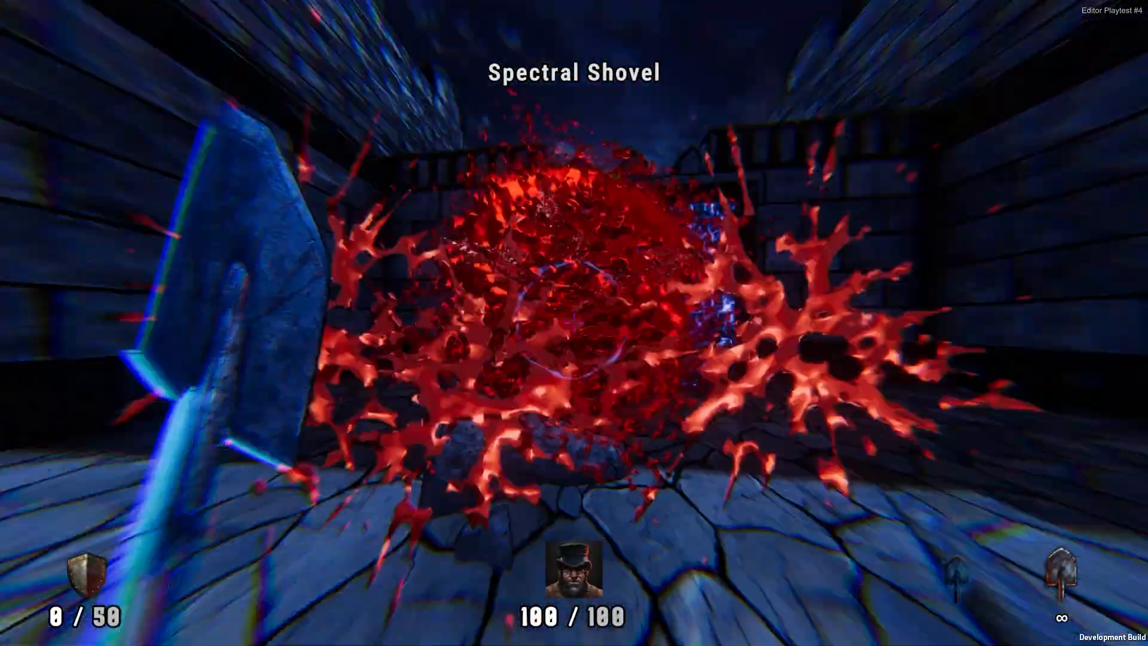
{"action": "key", "text": "w"}
{"action": "left_click", "coordinate": [574, 323]}
{"action": "left_click", "coordinate": [574, 324]}
{"action": "left_click", "coordinate": [574, 323]}
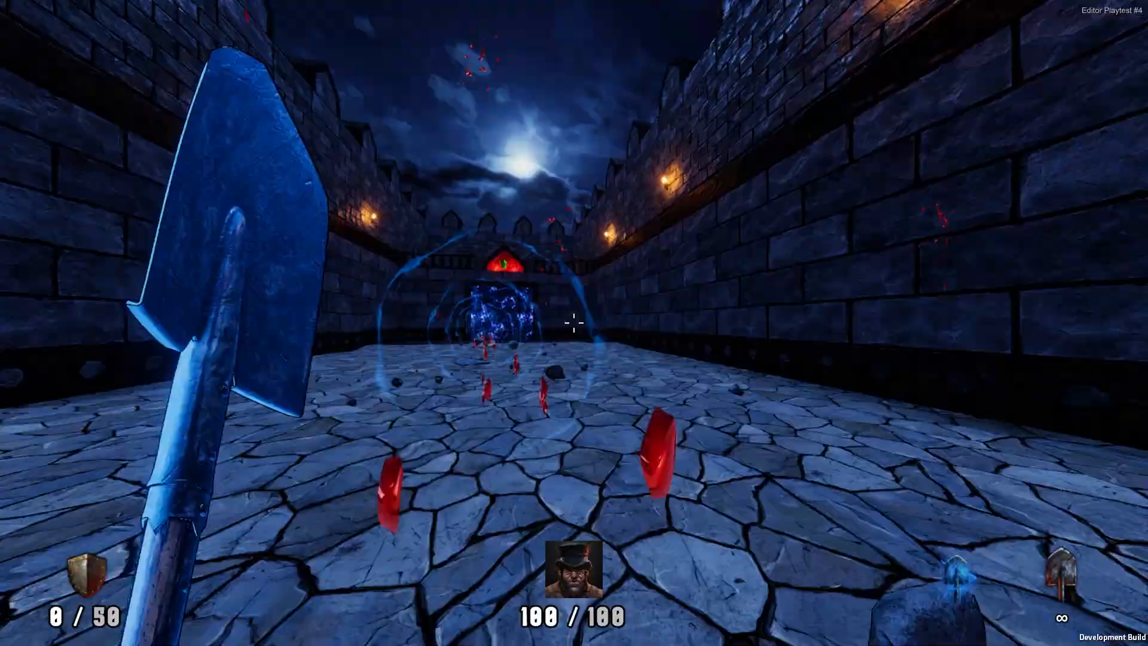
{"action": "left_click", "coordinate": [575, 324]}
Advance through the level into the fiery arched doorway to test the exit, and end the playtest.
{"action": "key", "text": "w"}
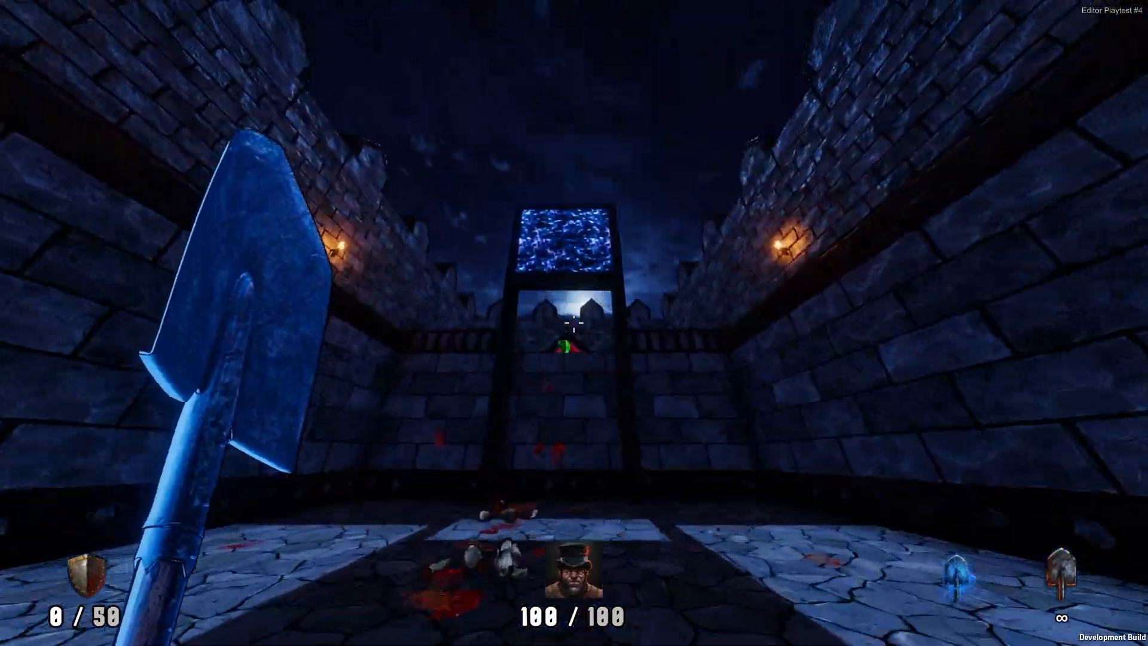
{"action": "key", "text": "w"}
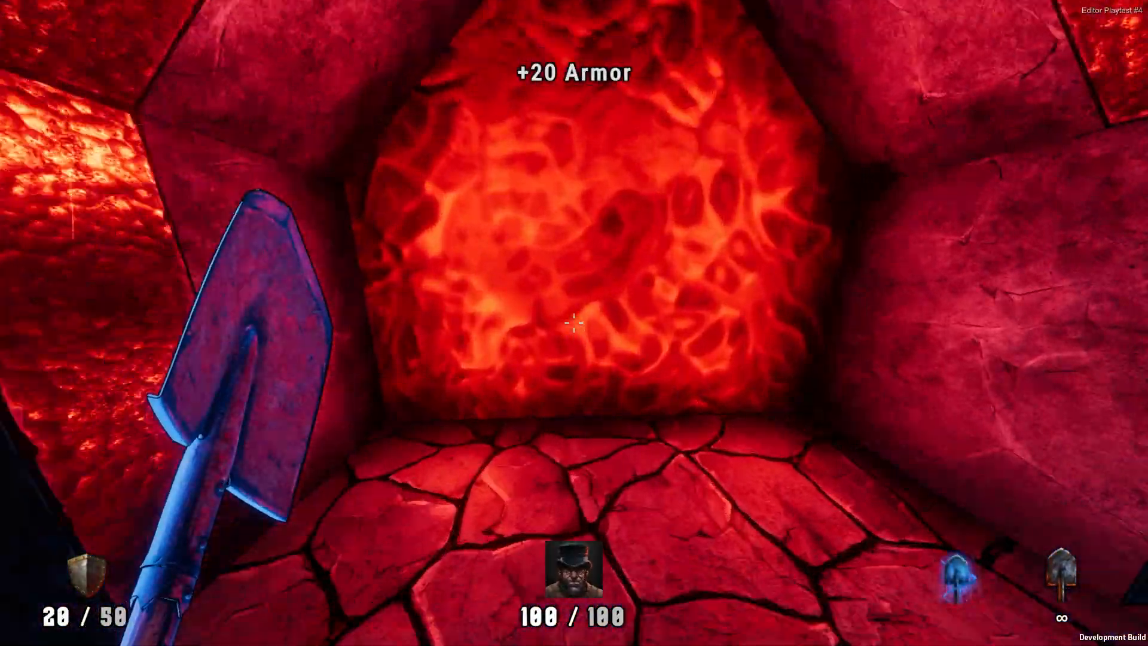
{"action": "key", "text": "Escape"}
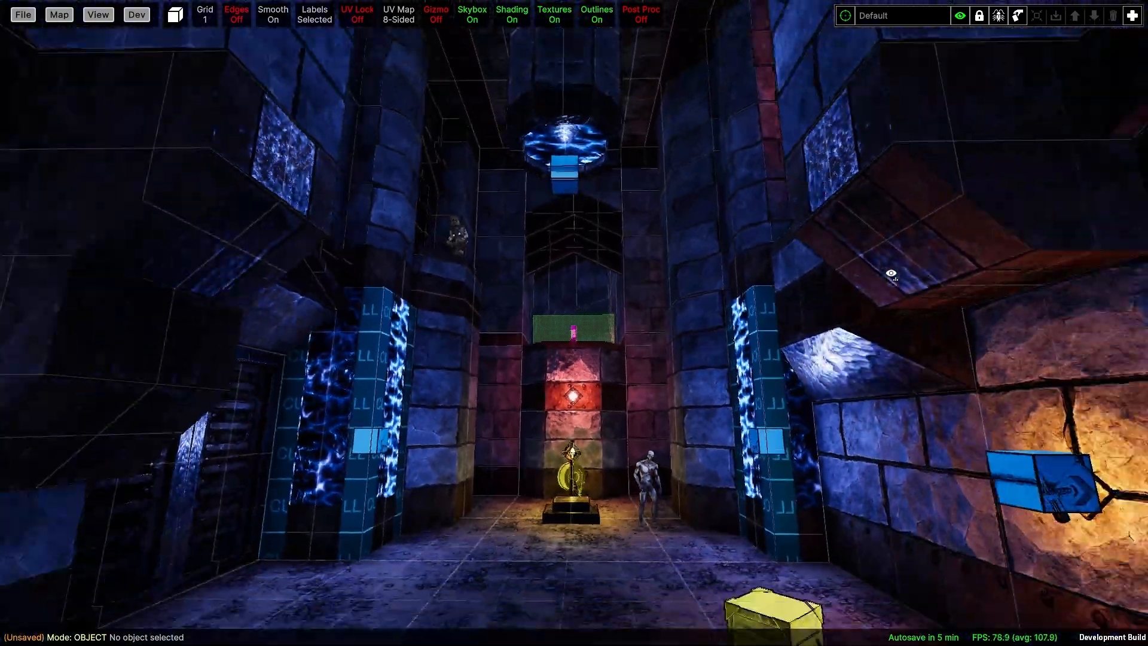
{"action": "key", "text": "s"}
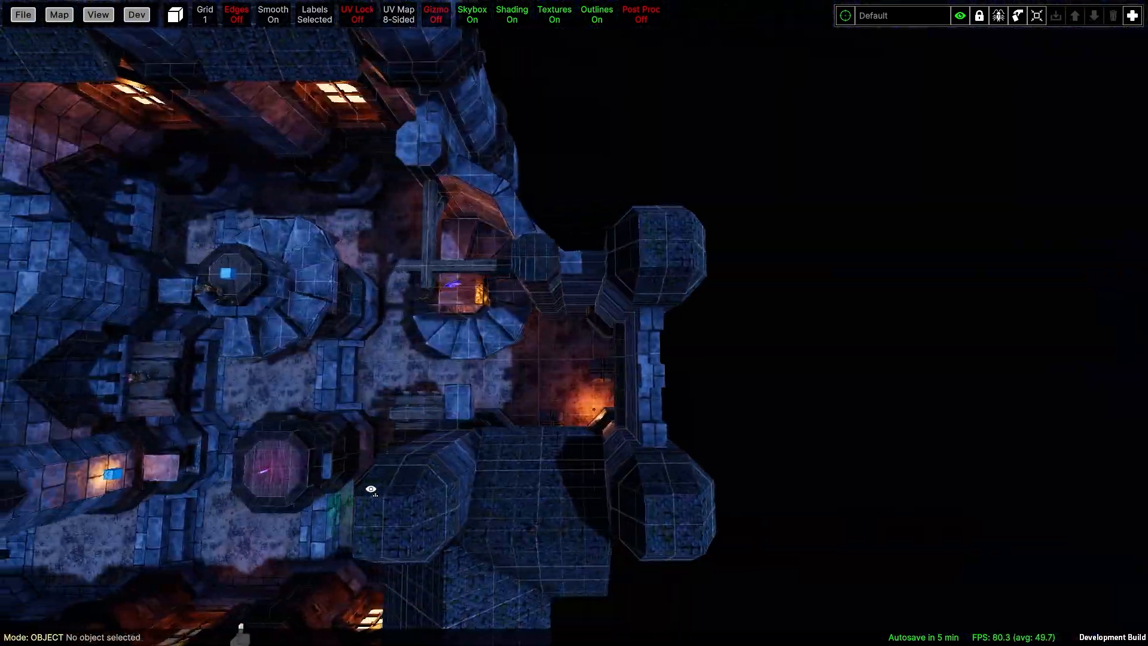
{"action": "key", "text": "a"}
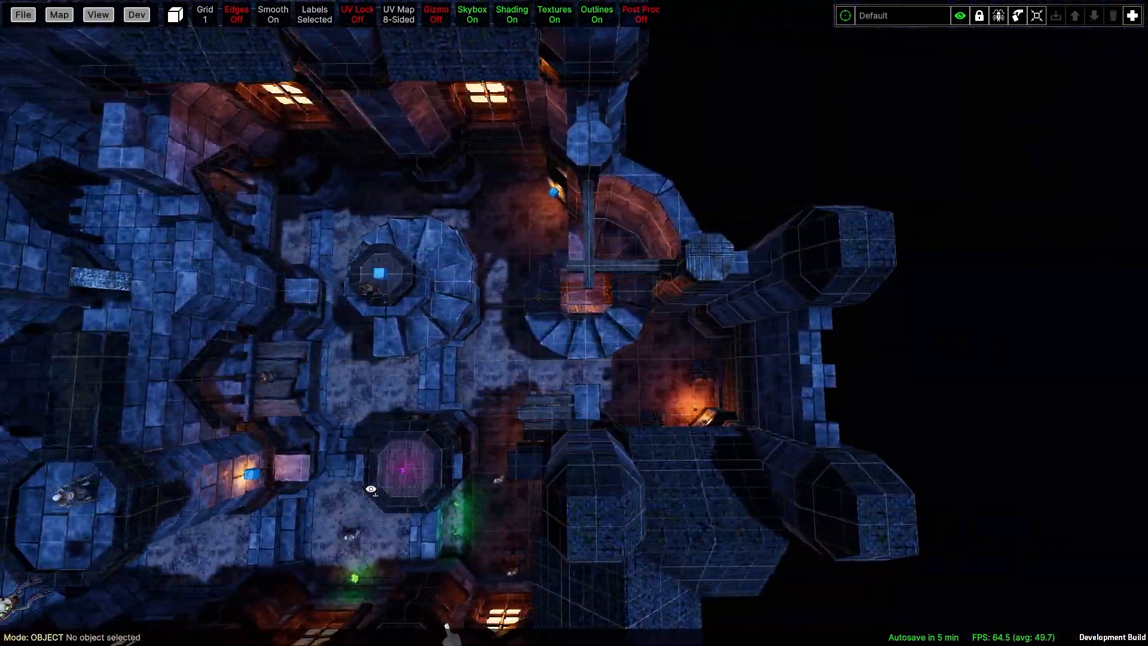